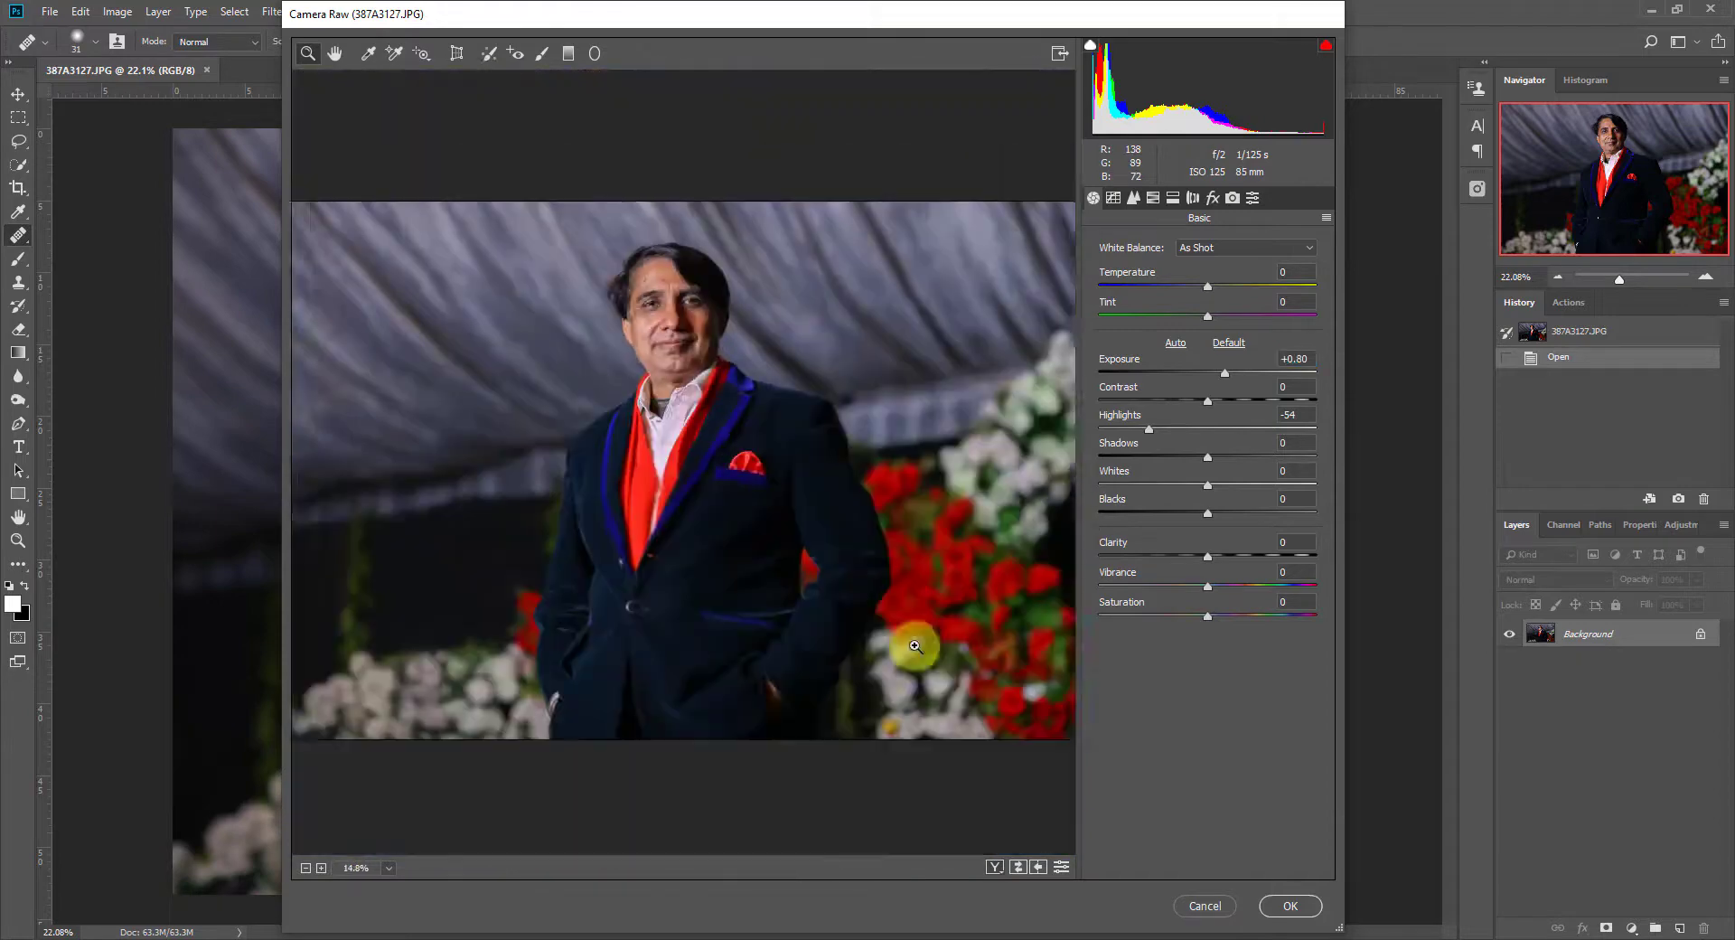
Set Shadows to +29, Whites to +23, Blacks to +26, Exposure to +1.00 and Clarity to +9, and cool the Temperature slightly
{"action": "mouse_move", "coordinate": [1187, 446]}
{"action": "left_mouse_down"}
{"action": "mouse_move", "coordinate": [1170, 447]}
{"action": "mouse_move", "coordinate": [1193, 447]}
{"action": "left_mouse_up"}
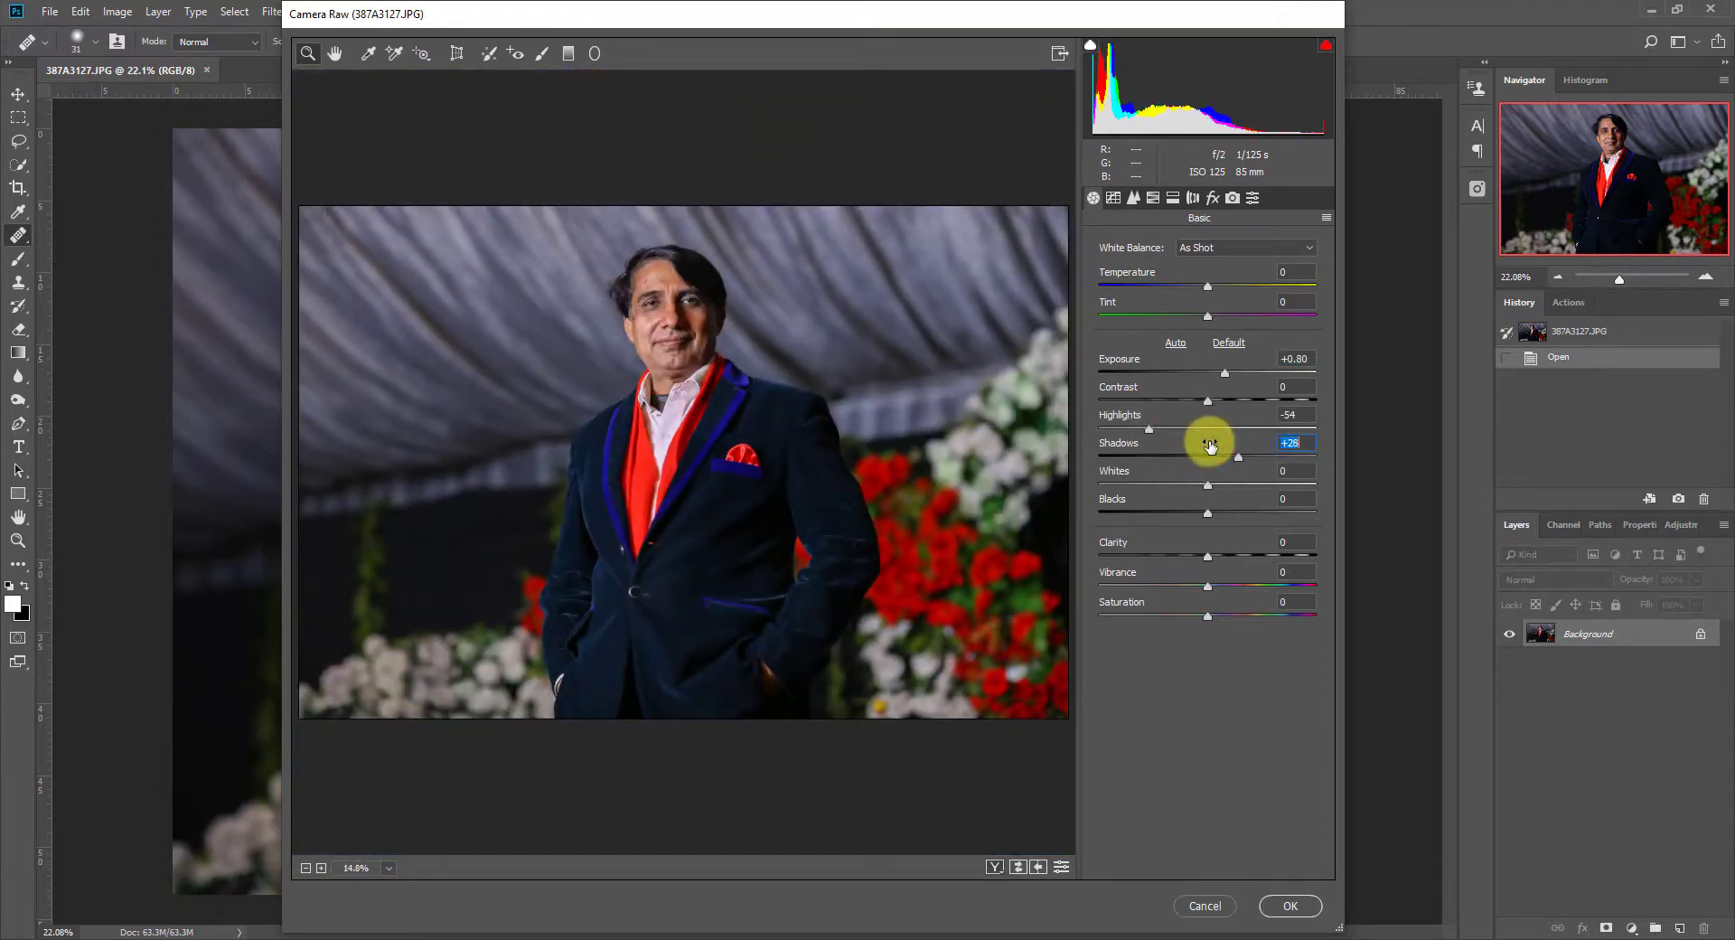
{"action": "left_click_drag", "start_coordinate": [1195, 477], "coordinate": [1219, 508]}
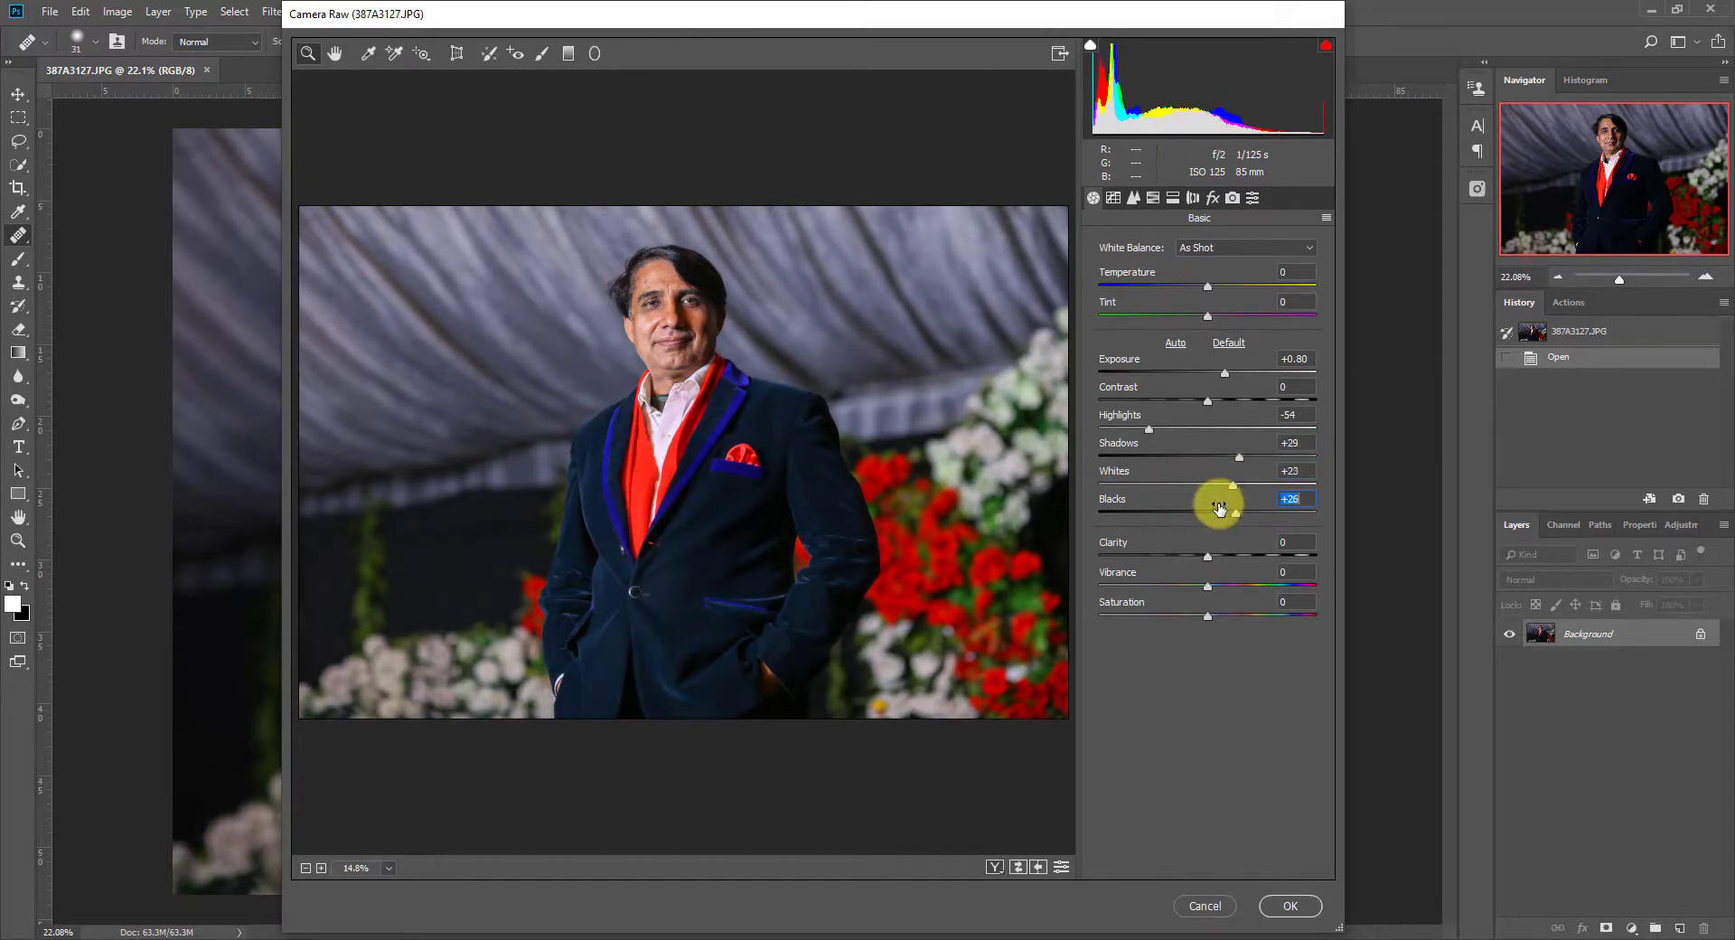
{"action": "left_click_drag", "start_coordinate": [1209, 362], "coordinate": [1215, 361]}
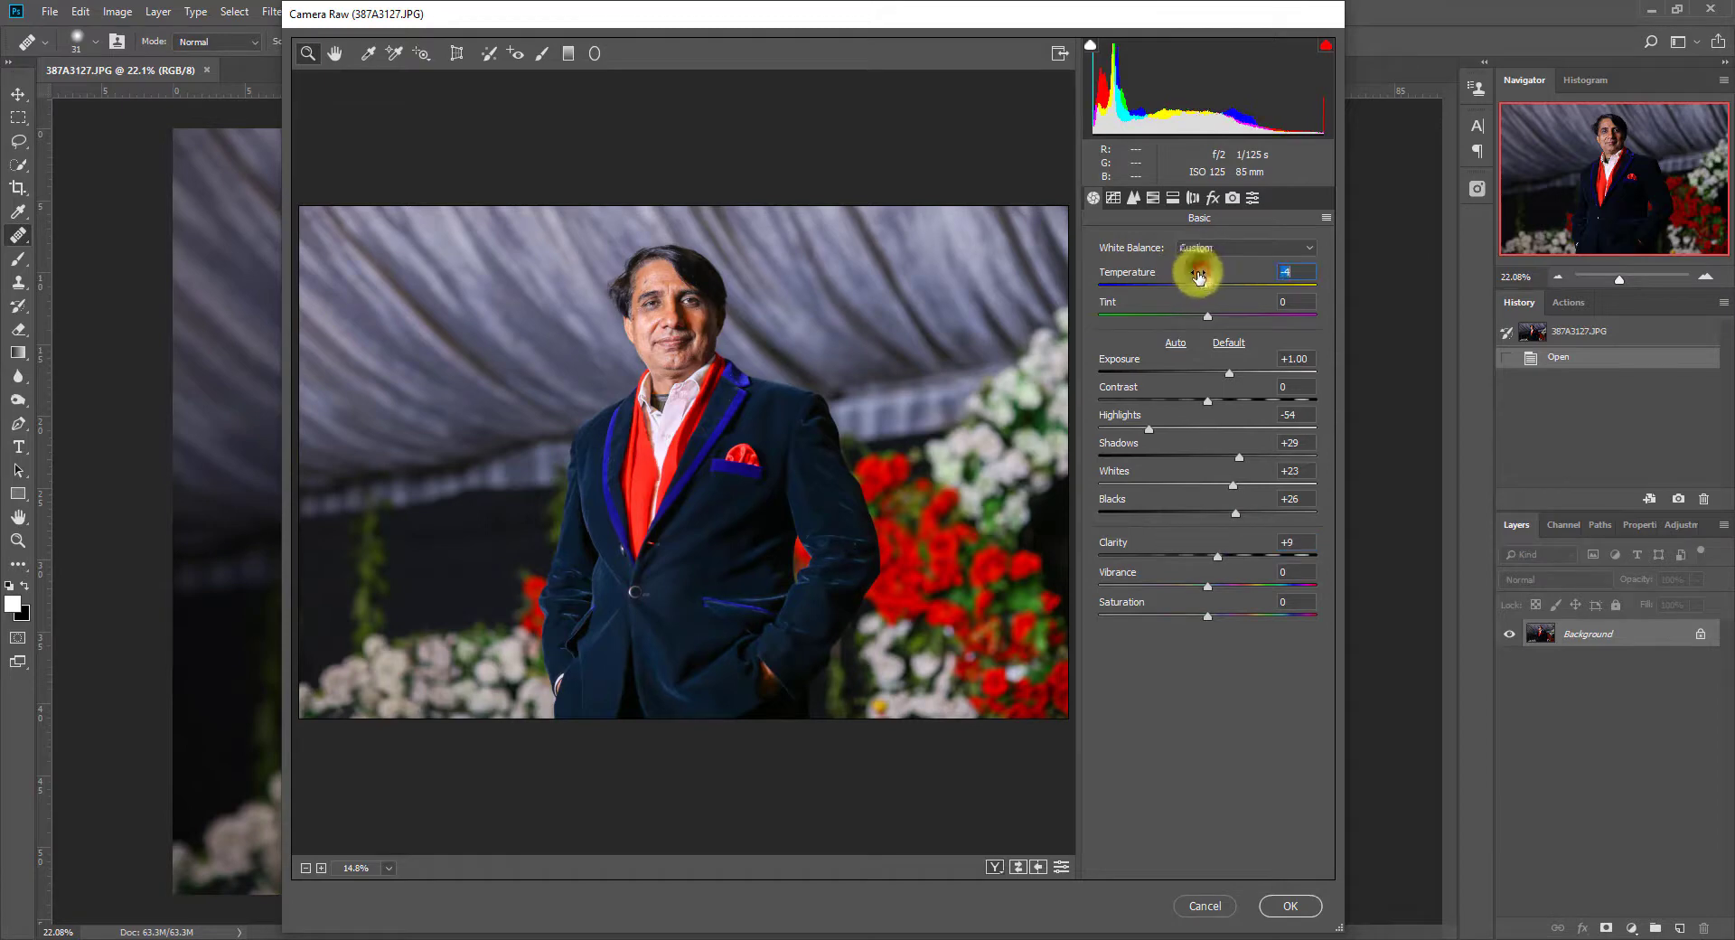
{"action": "left_click_drag", "start_coordinate": [1198, 276], "coordinate": [1202, 277]}
Shape the RGB point curve with a midtone point at input 128, output 131 and a highlight point at input 194, output 197
{"action": "left_click", "coordinate": [1113, 197]}
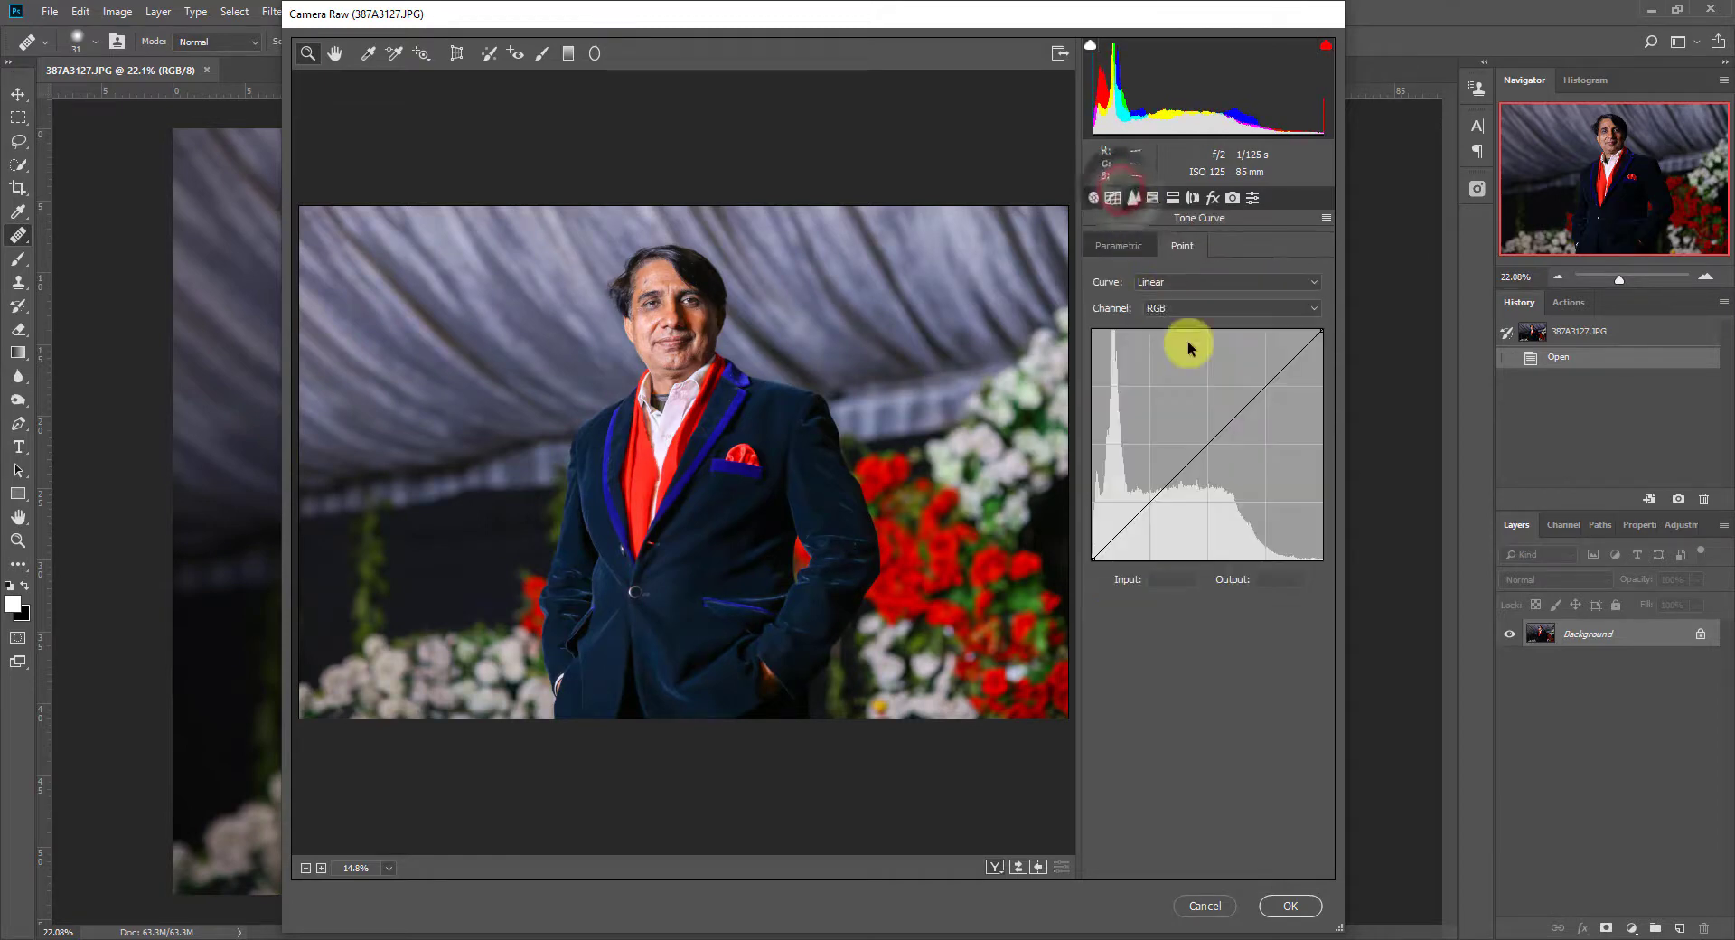
{"action": "left_click", "coordinate": [1207, 439]}
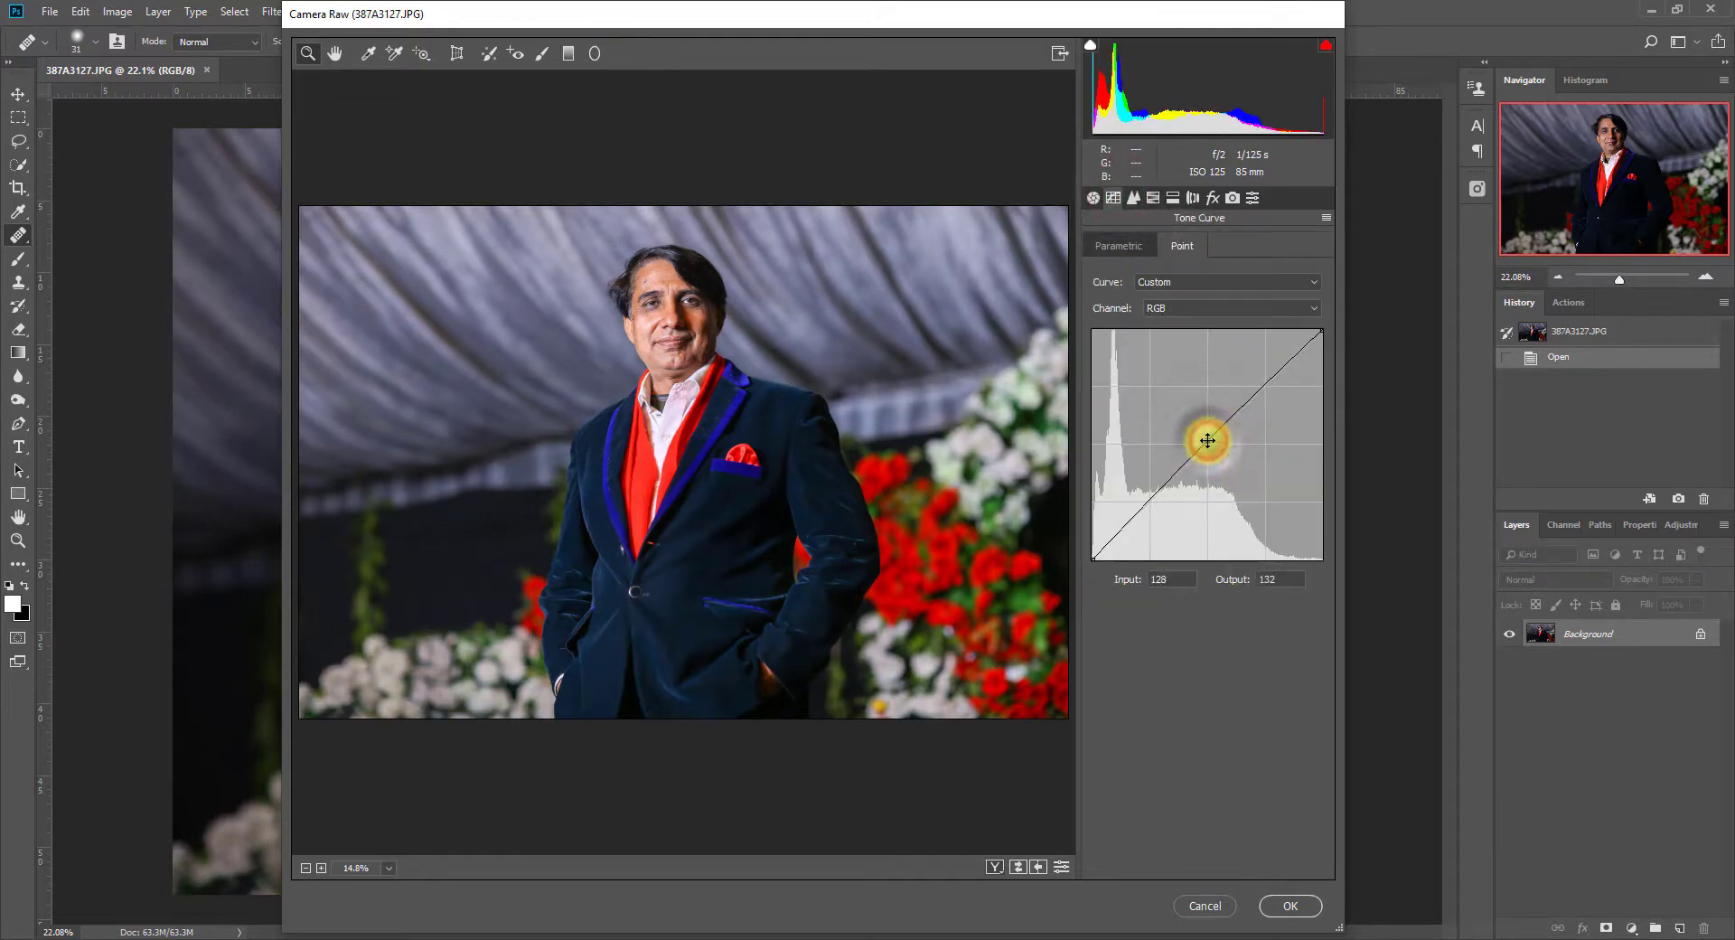
{"action": "left_click_drag", "start_coordinate": [1204, 439], "coordinate": [1200, 432]}
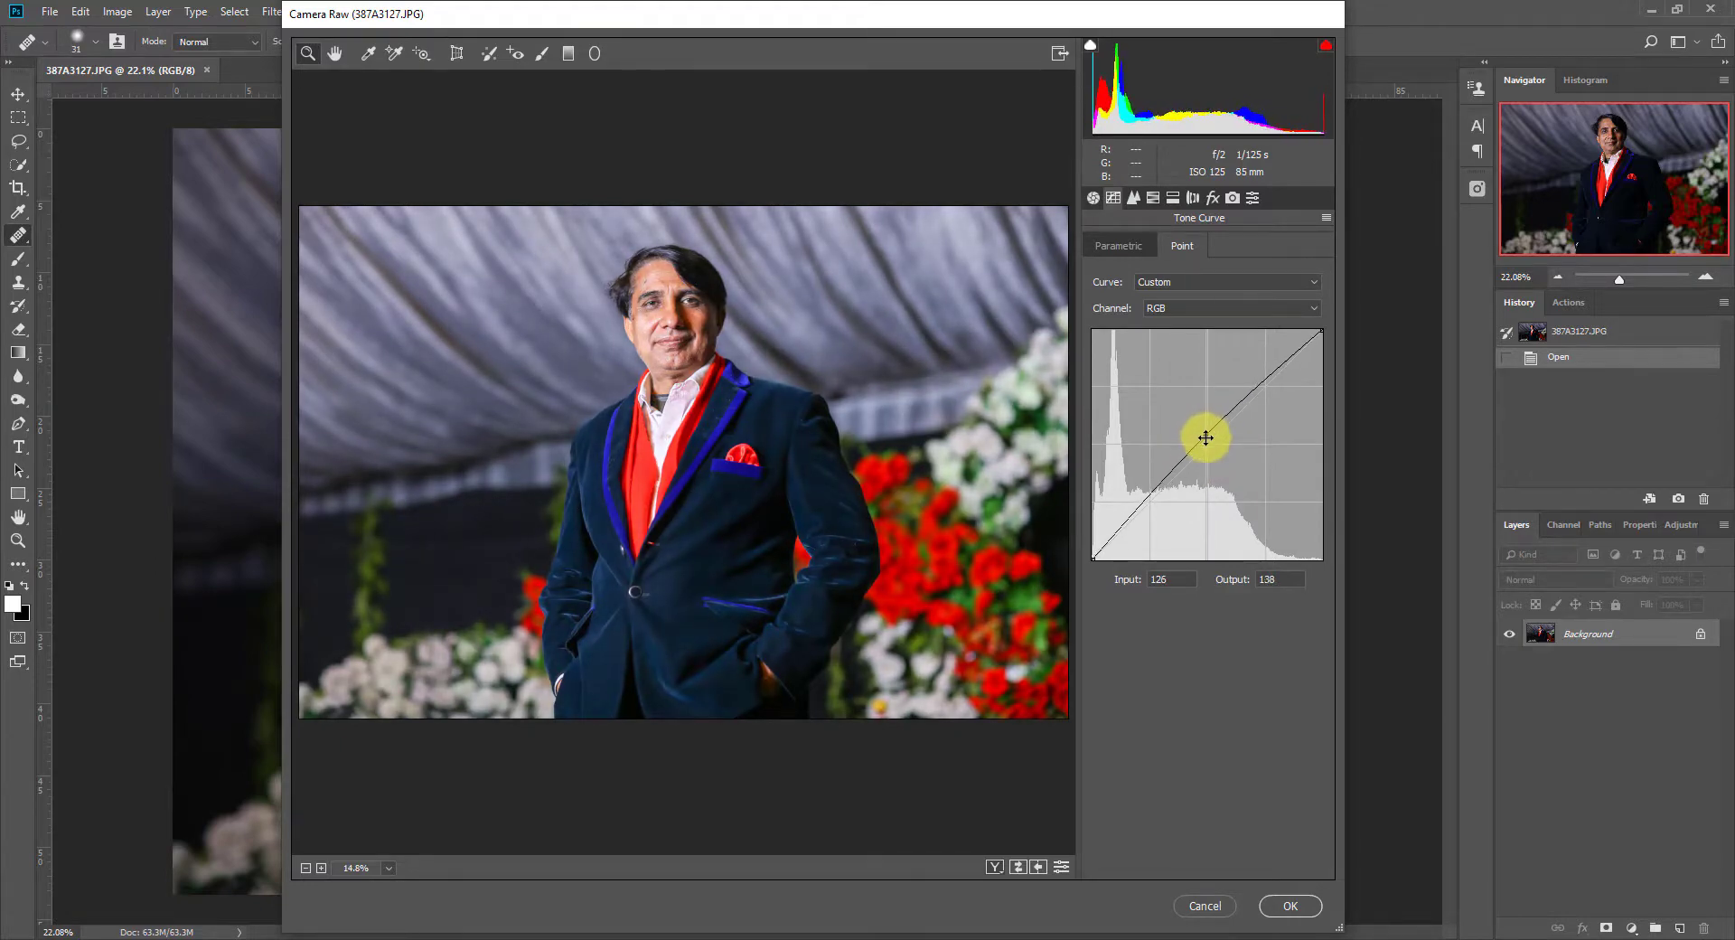
{"action": "left_click", "coordinate": [1267, 383]}
{"action": "left_click_drag", "start_coordinate": [1319, 334], "coordinate": [1267, 380]}
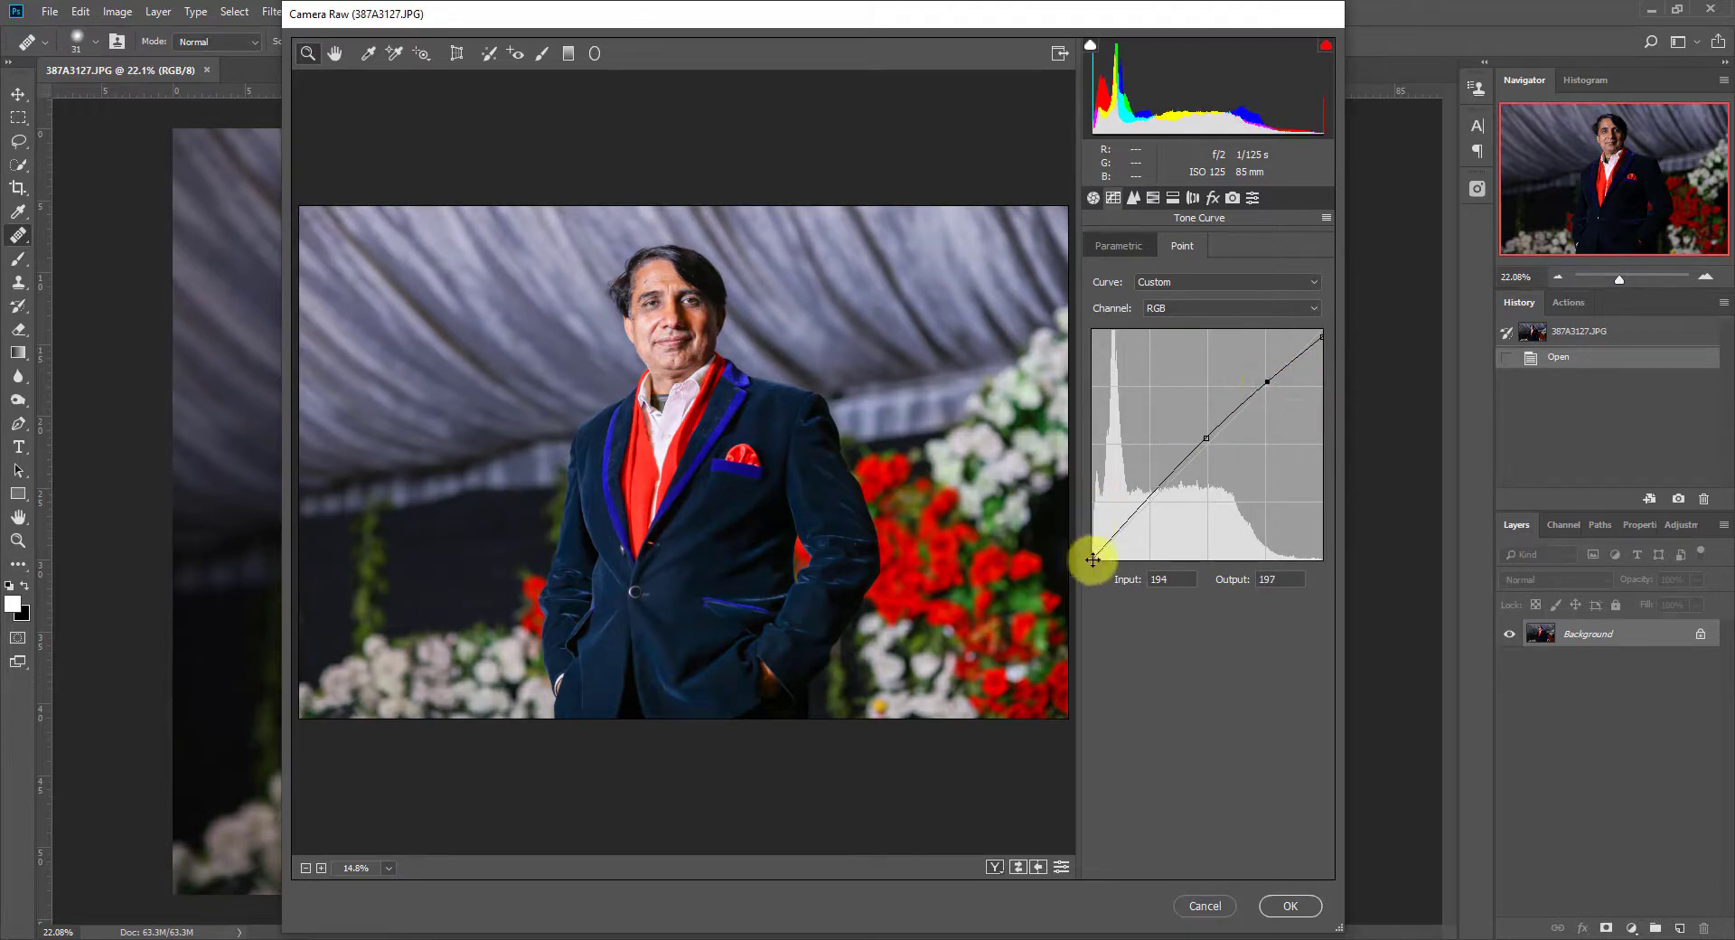
{"action": "left_click_drag", "start_coordinate": [1092, 555], "coordinate": [1084, 582]}
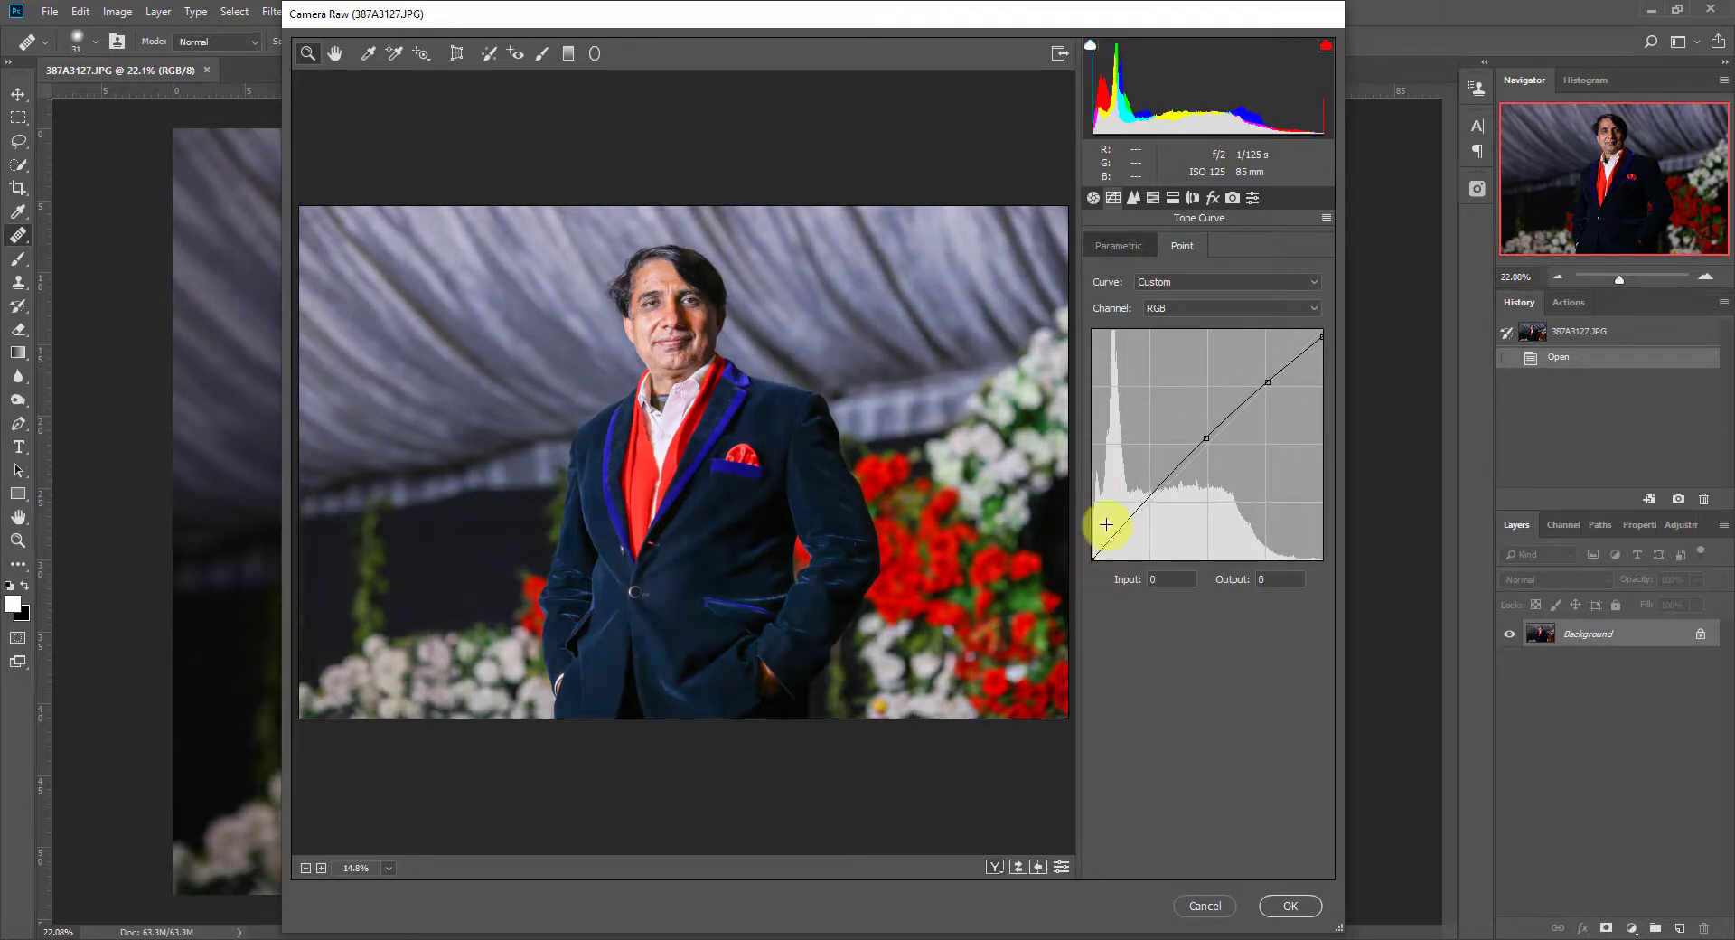
{"action": "left_click", "coordinate": [1211, 438]}
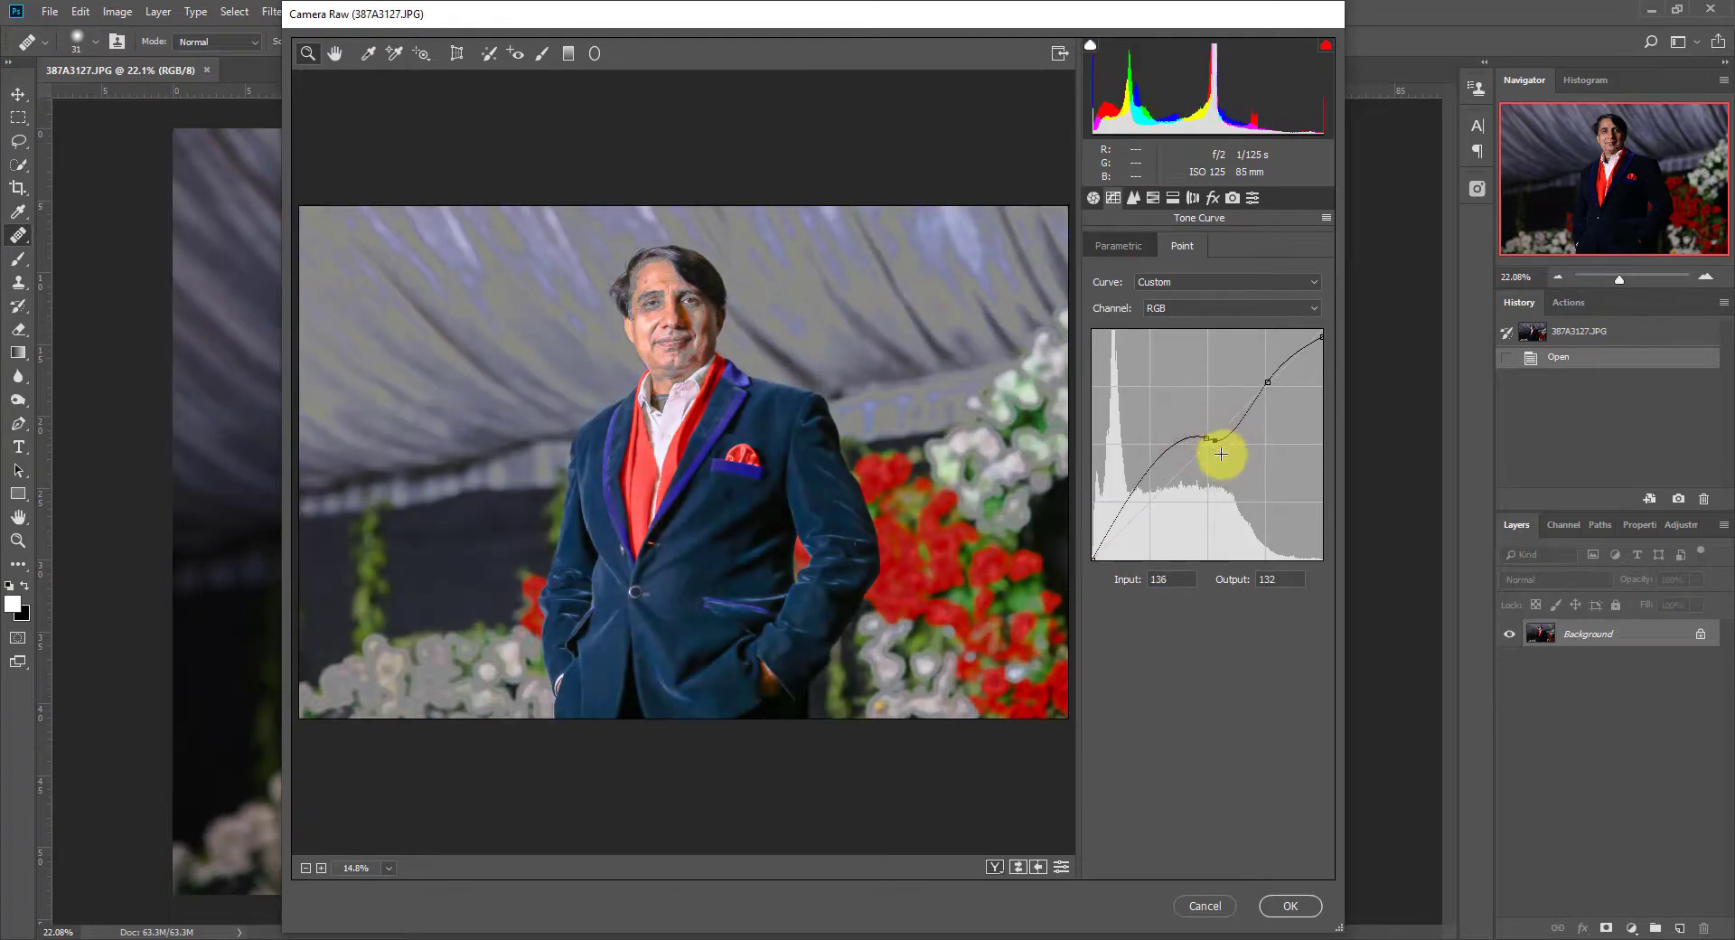
{"action": "left_click", "coordinate": [1212, 441], "text": "ctrl"}
{"action": "left_click", "coordinate": [1207, 440]}
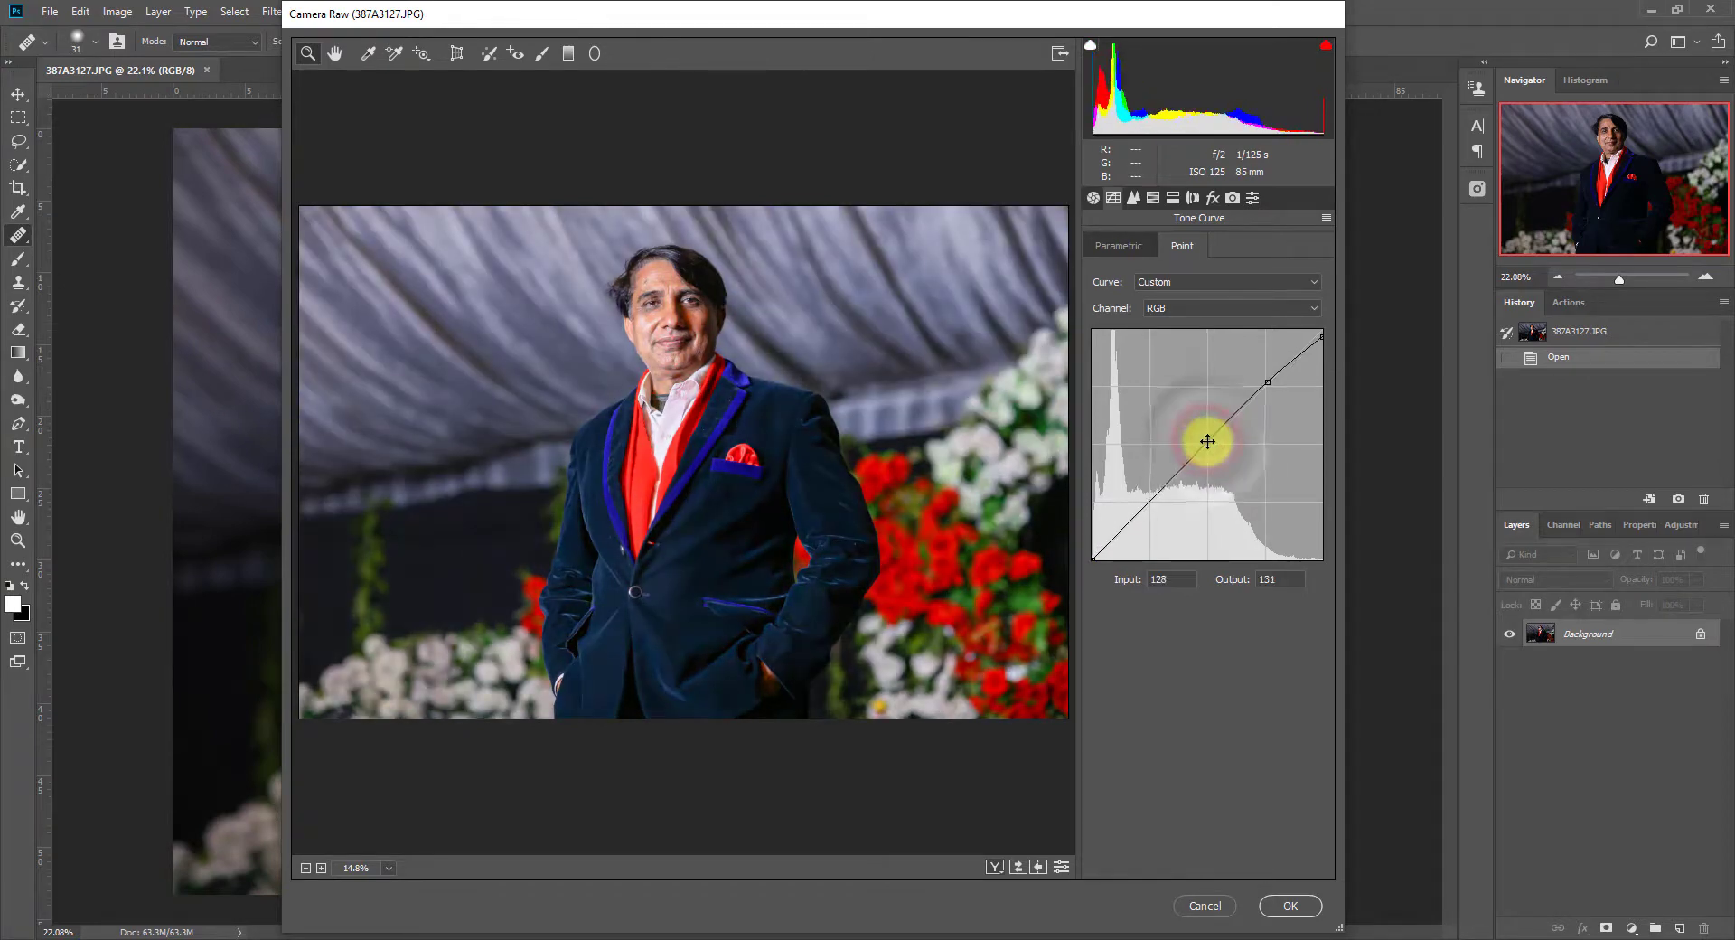
Raise the luminance of the Oranges to +17 in the HSL adjustments
{"action": "left_click", "coordinate": [1133, 197]}
{"action": "left_click", "coordinate": [1153, 197]}
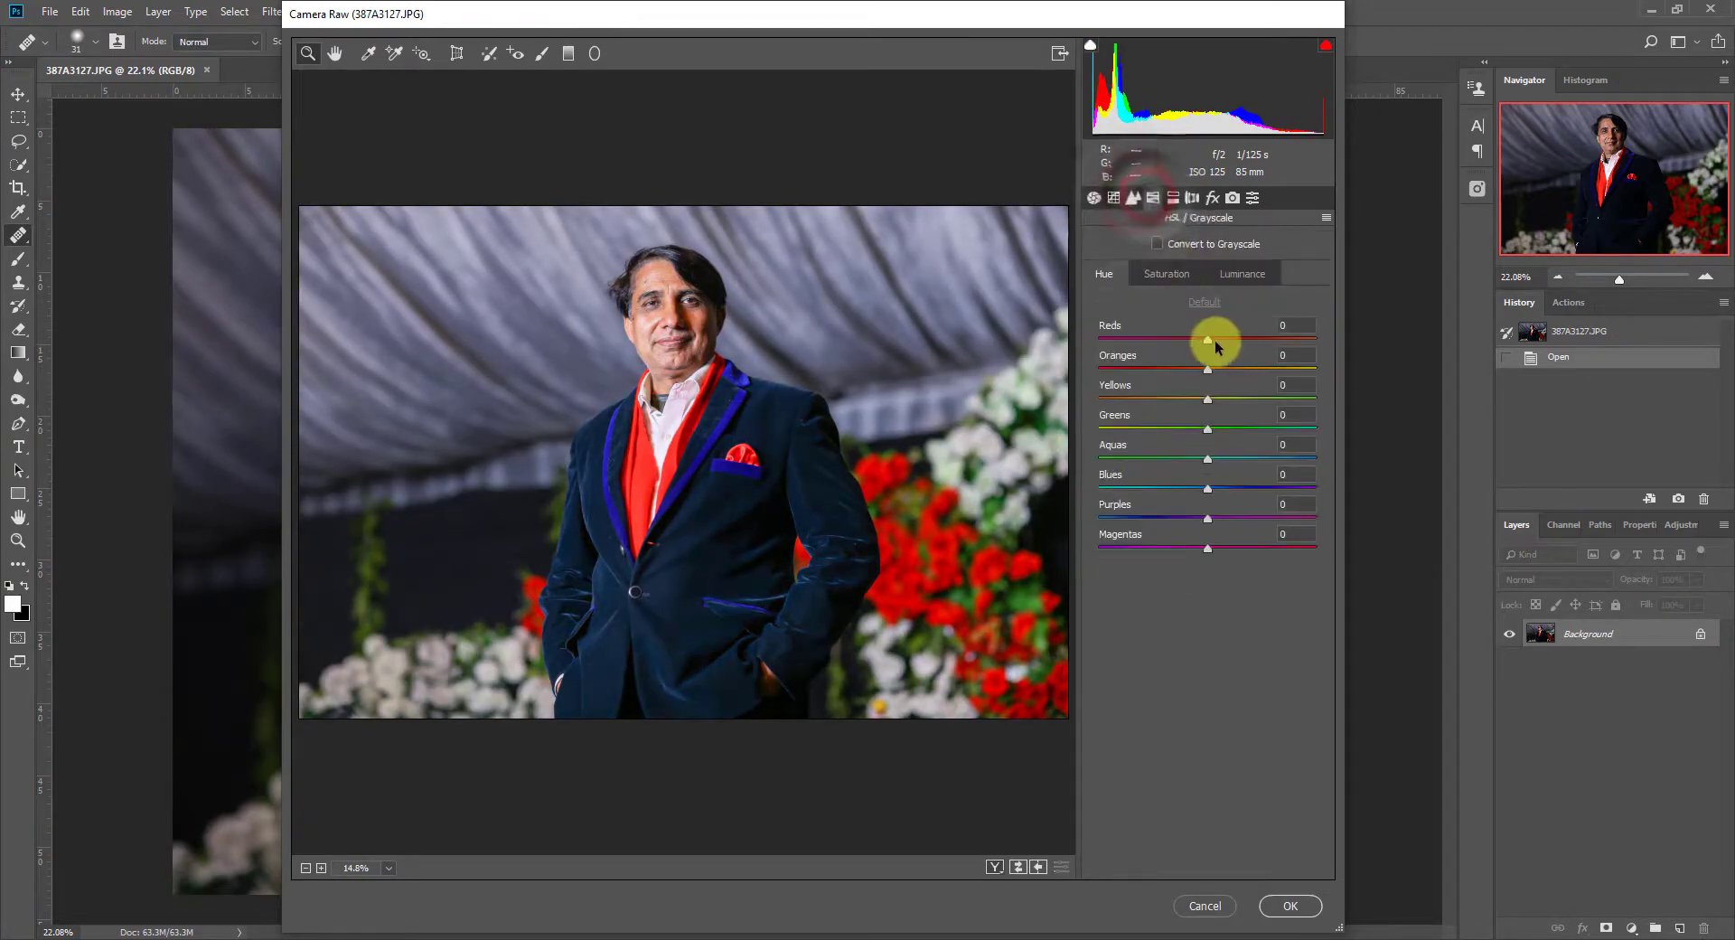
{"action": "left_click", "coordinate": [1180, 277]}
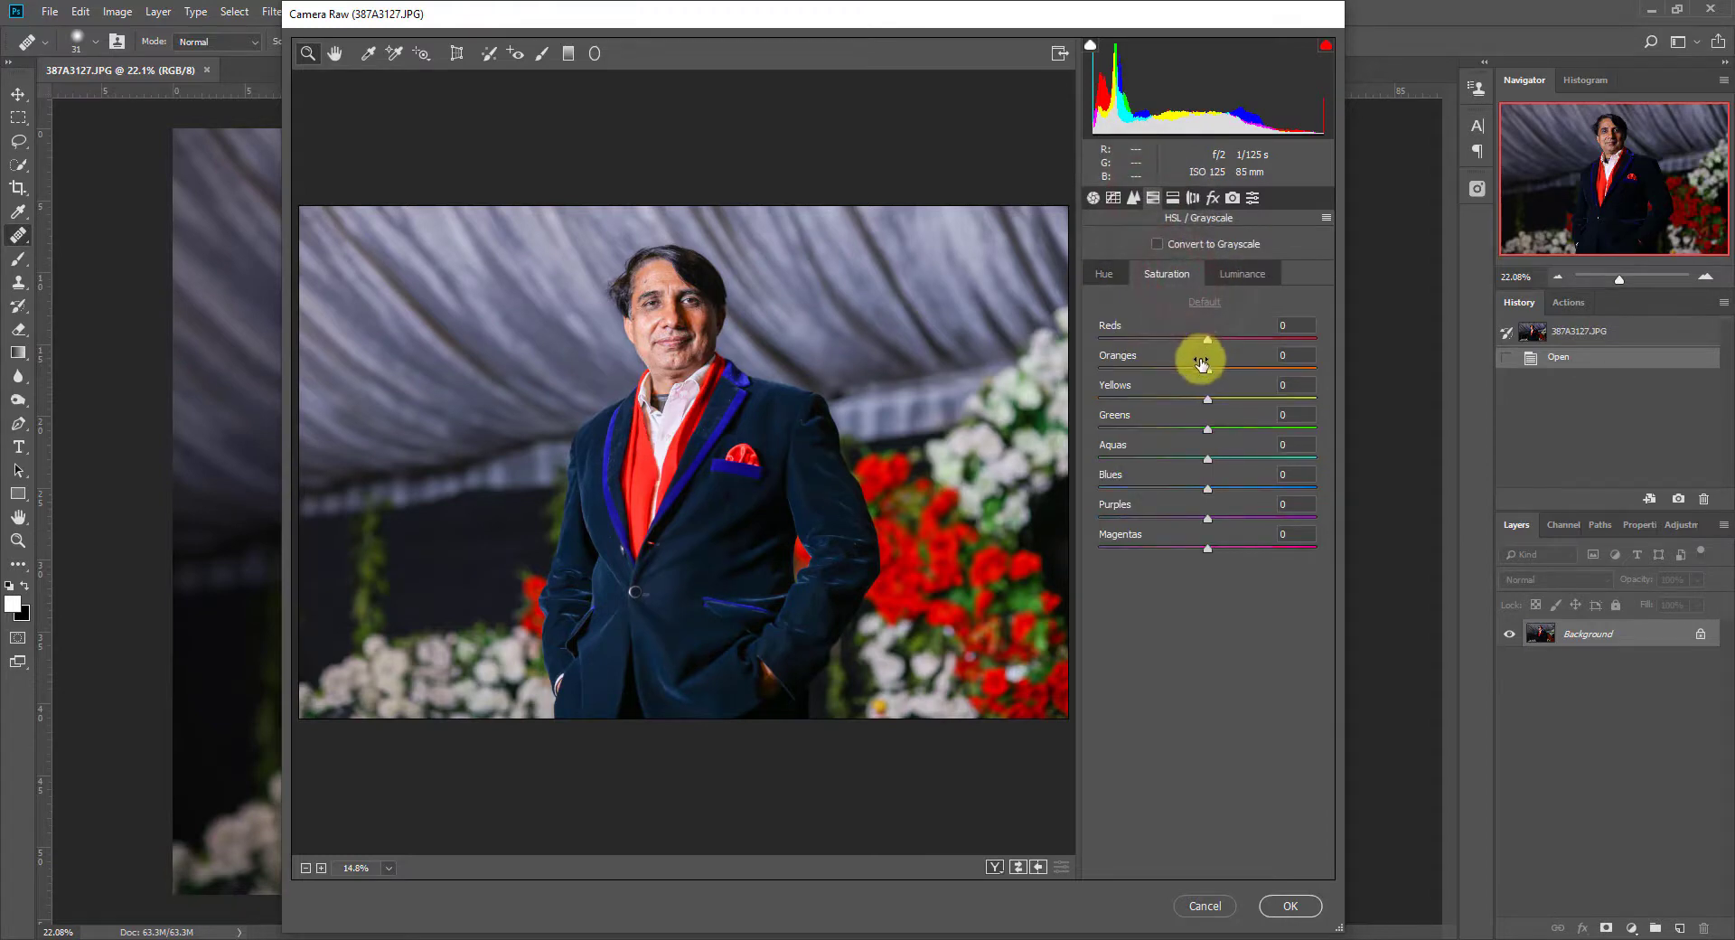
{"action": "left_click", "coordinate": [1240, 275]}
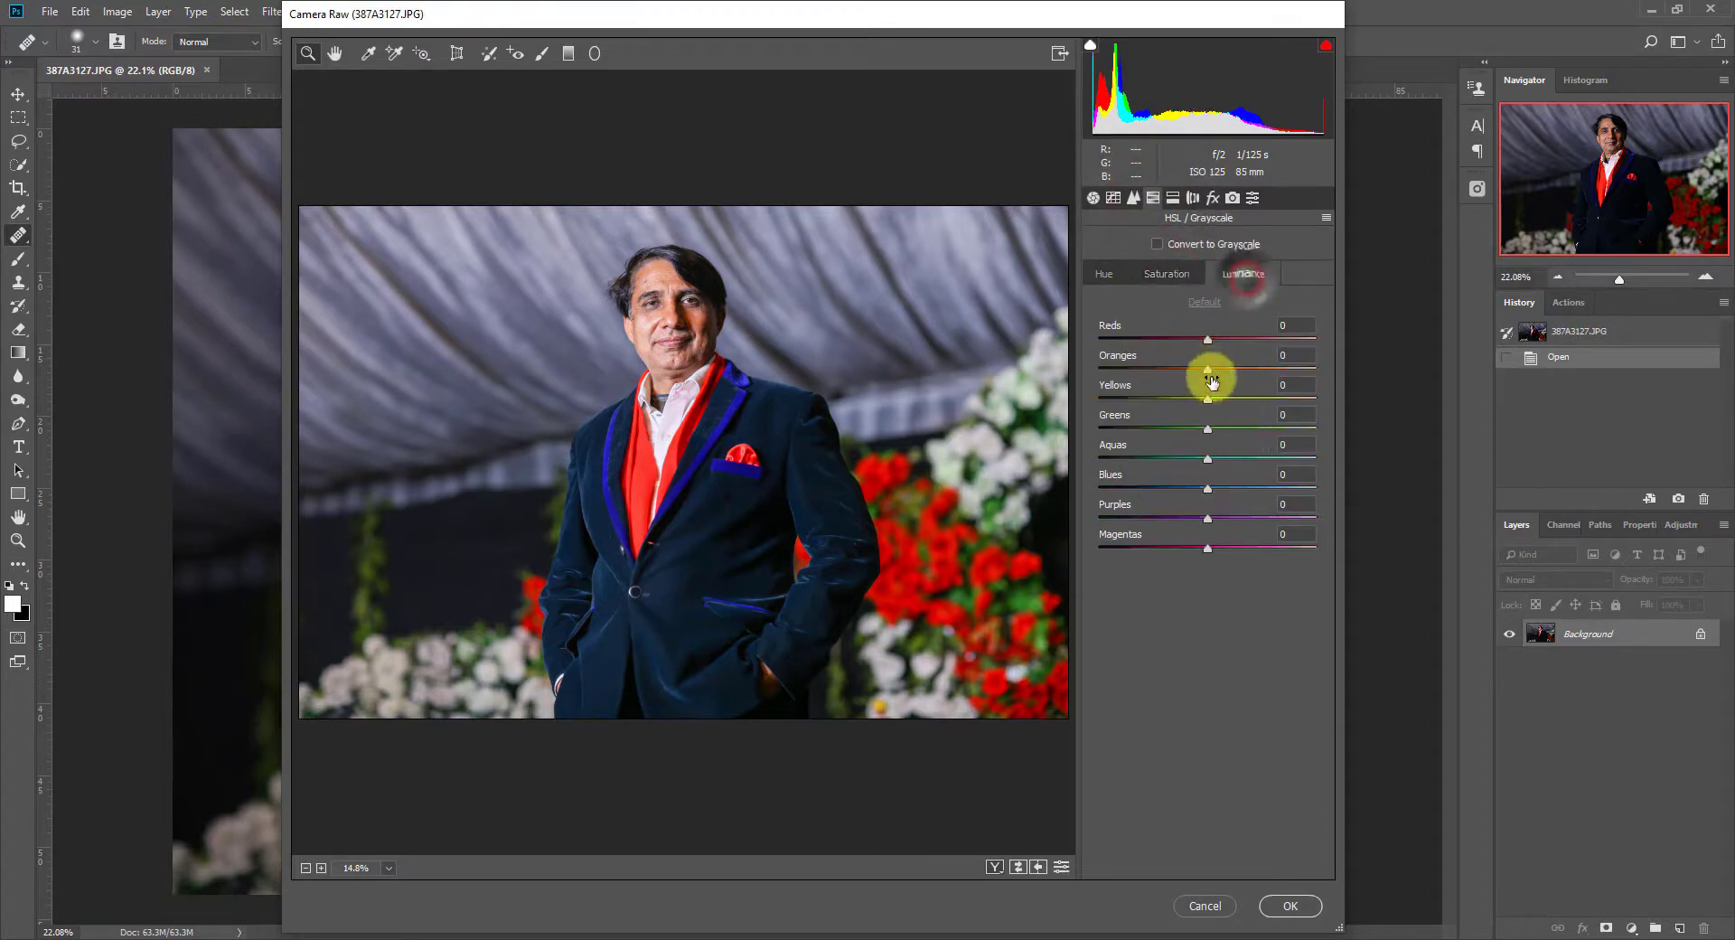
{"action": "left_click_drag", "start_coordinate": [1206, 366], "coordinate": [1228, 365]}
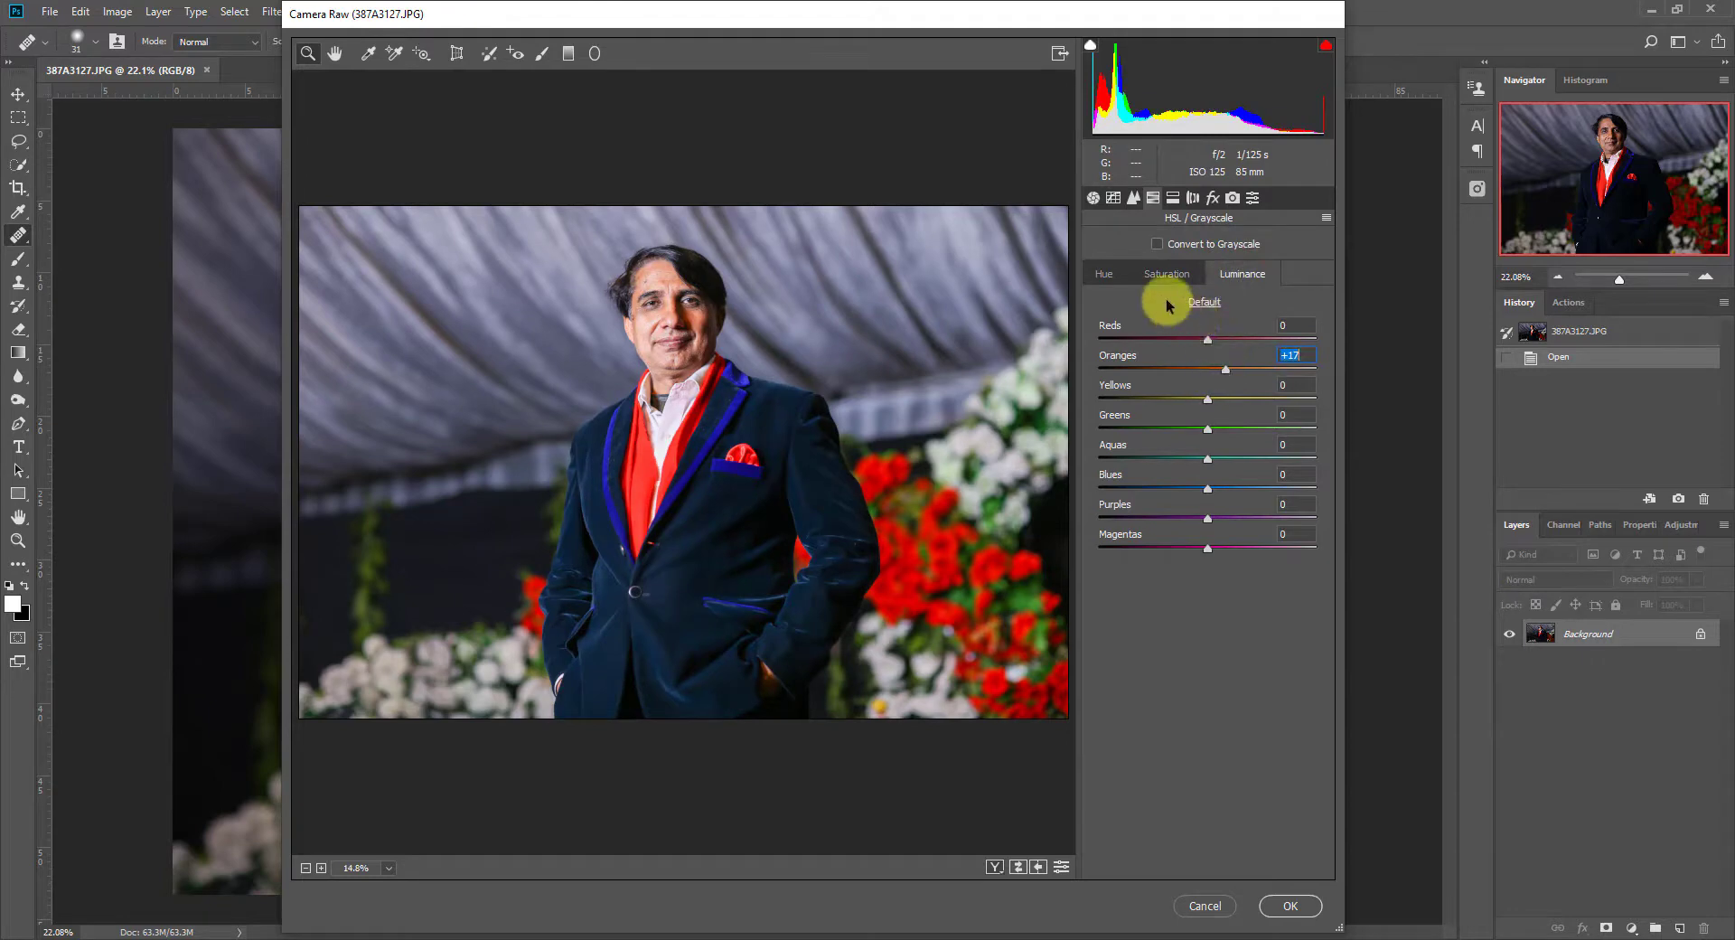
Set the camera calibration to Blue Primary Hue -14, Green Primary Hue -33 and Green Primary Saturation -29, and apply the Camera Raw filter
{"action": "left_click", "coordinate": [1231, 197]}
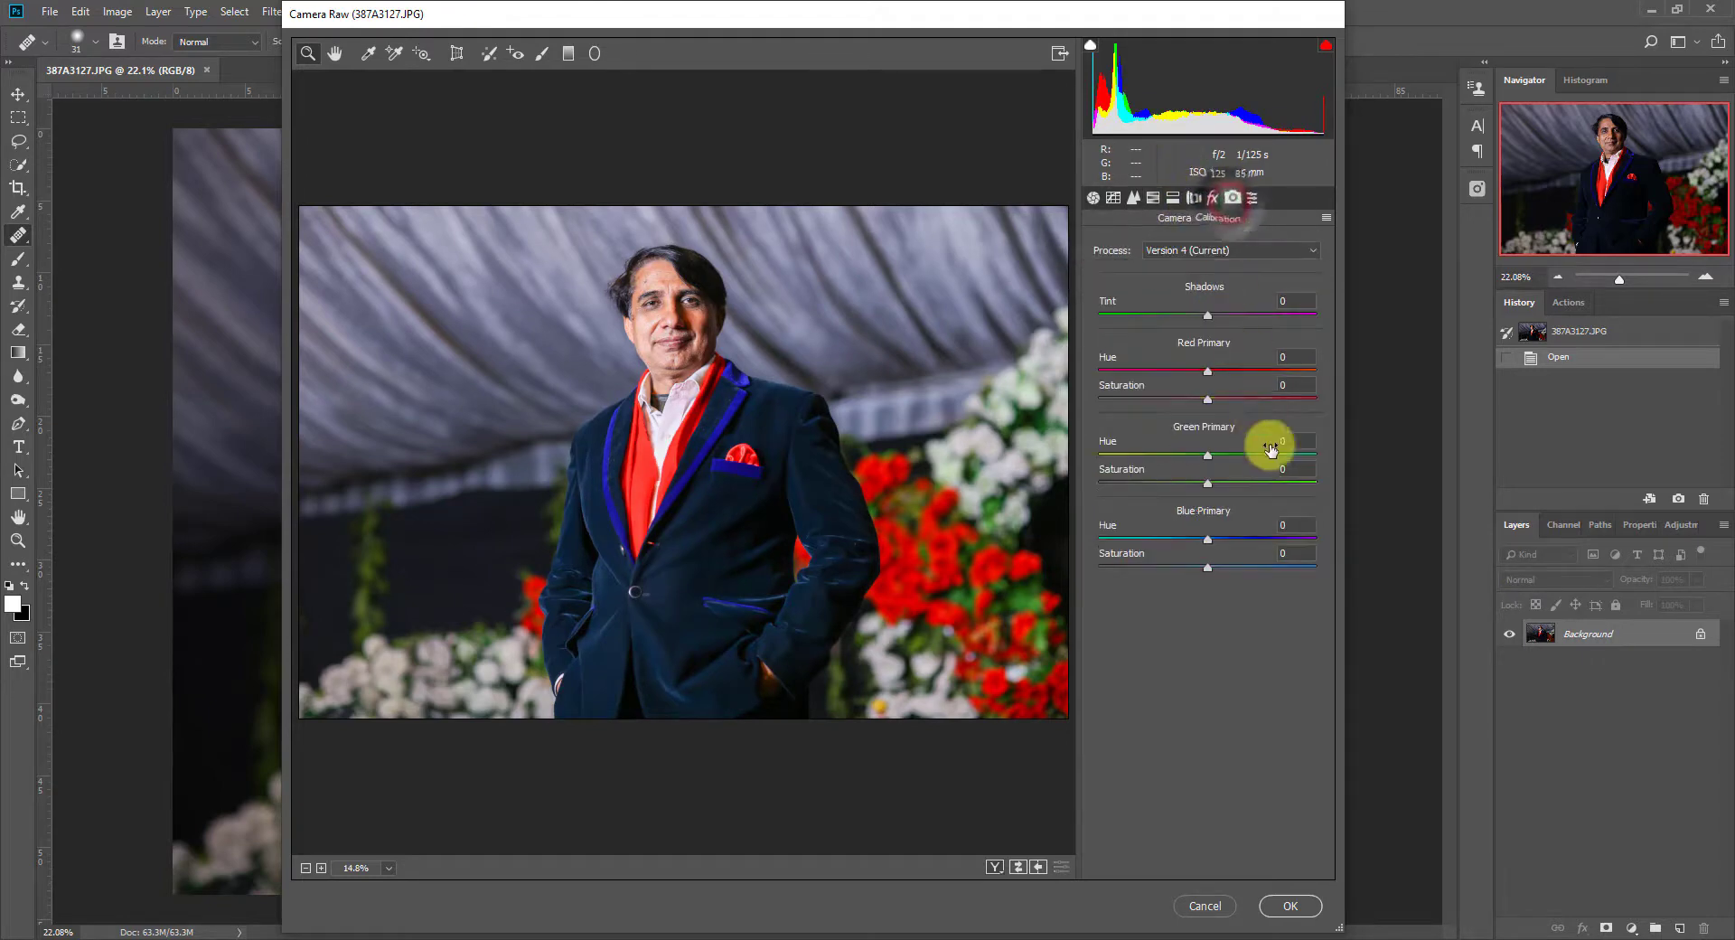
{"action": "left_click", "coordinate": [1170, 539]}
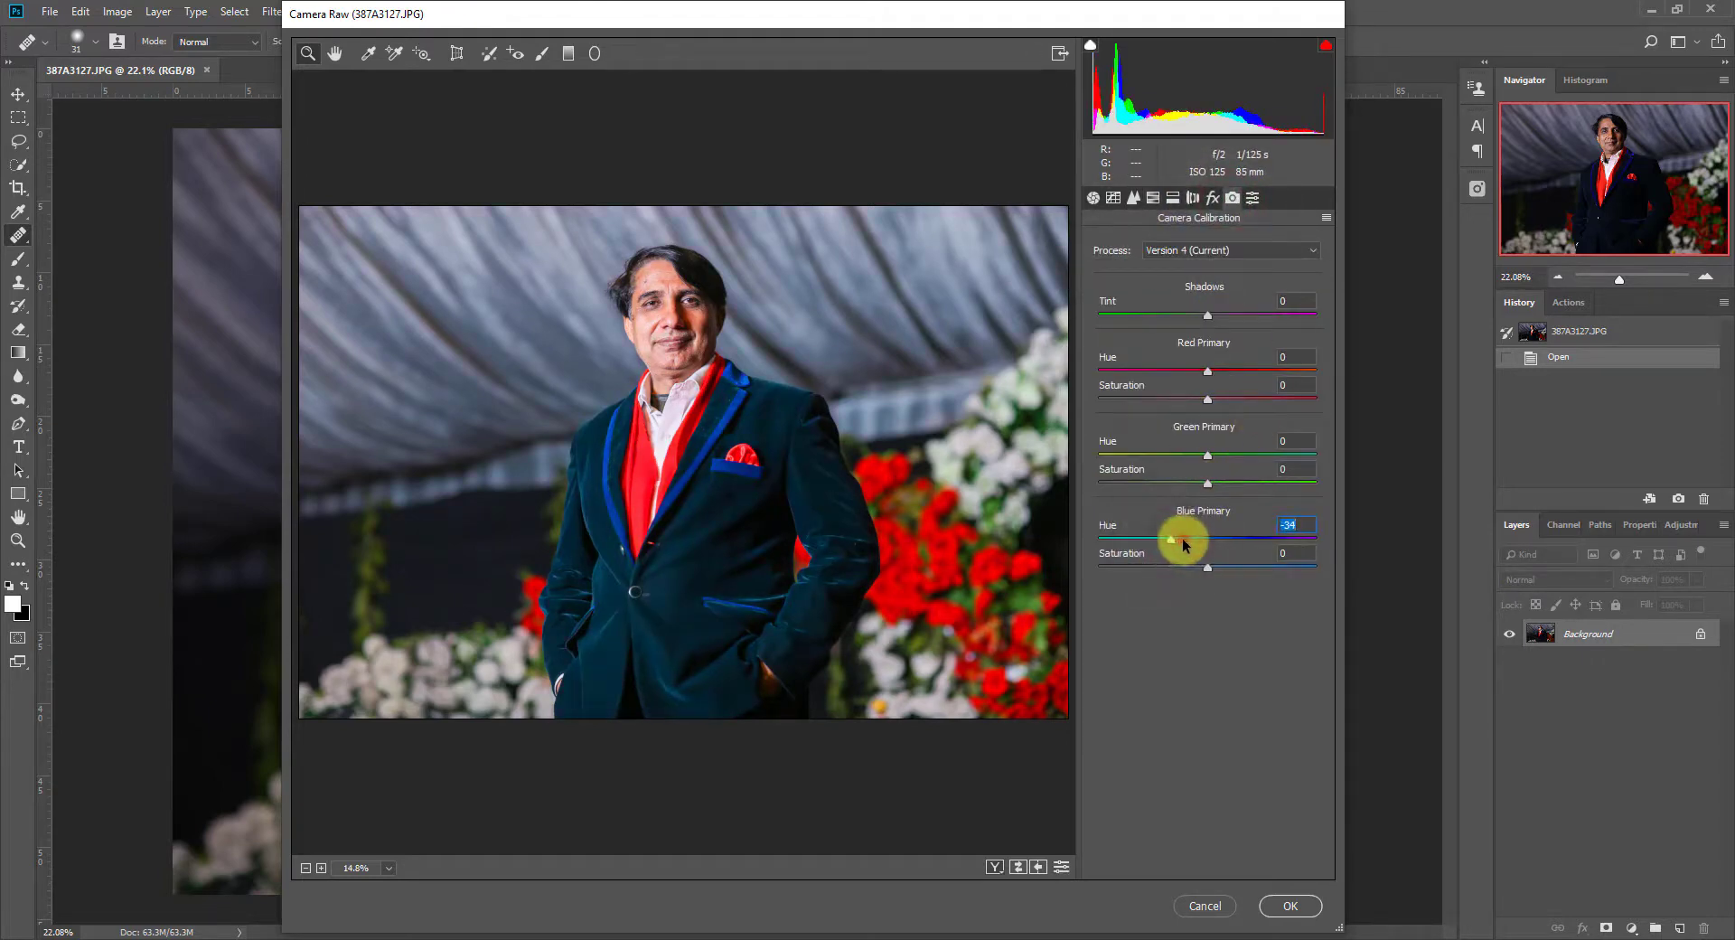
{"action": "left_click_drag", "start_coordinate": [1185, 538], "coordinate": [1197, 540]}
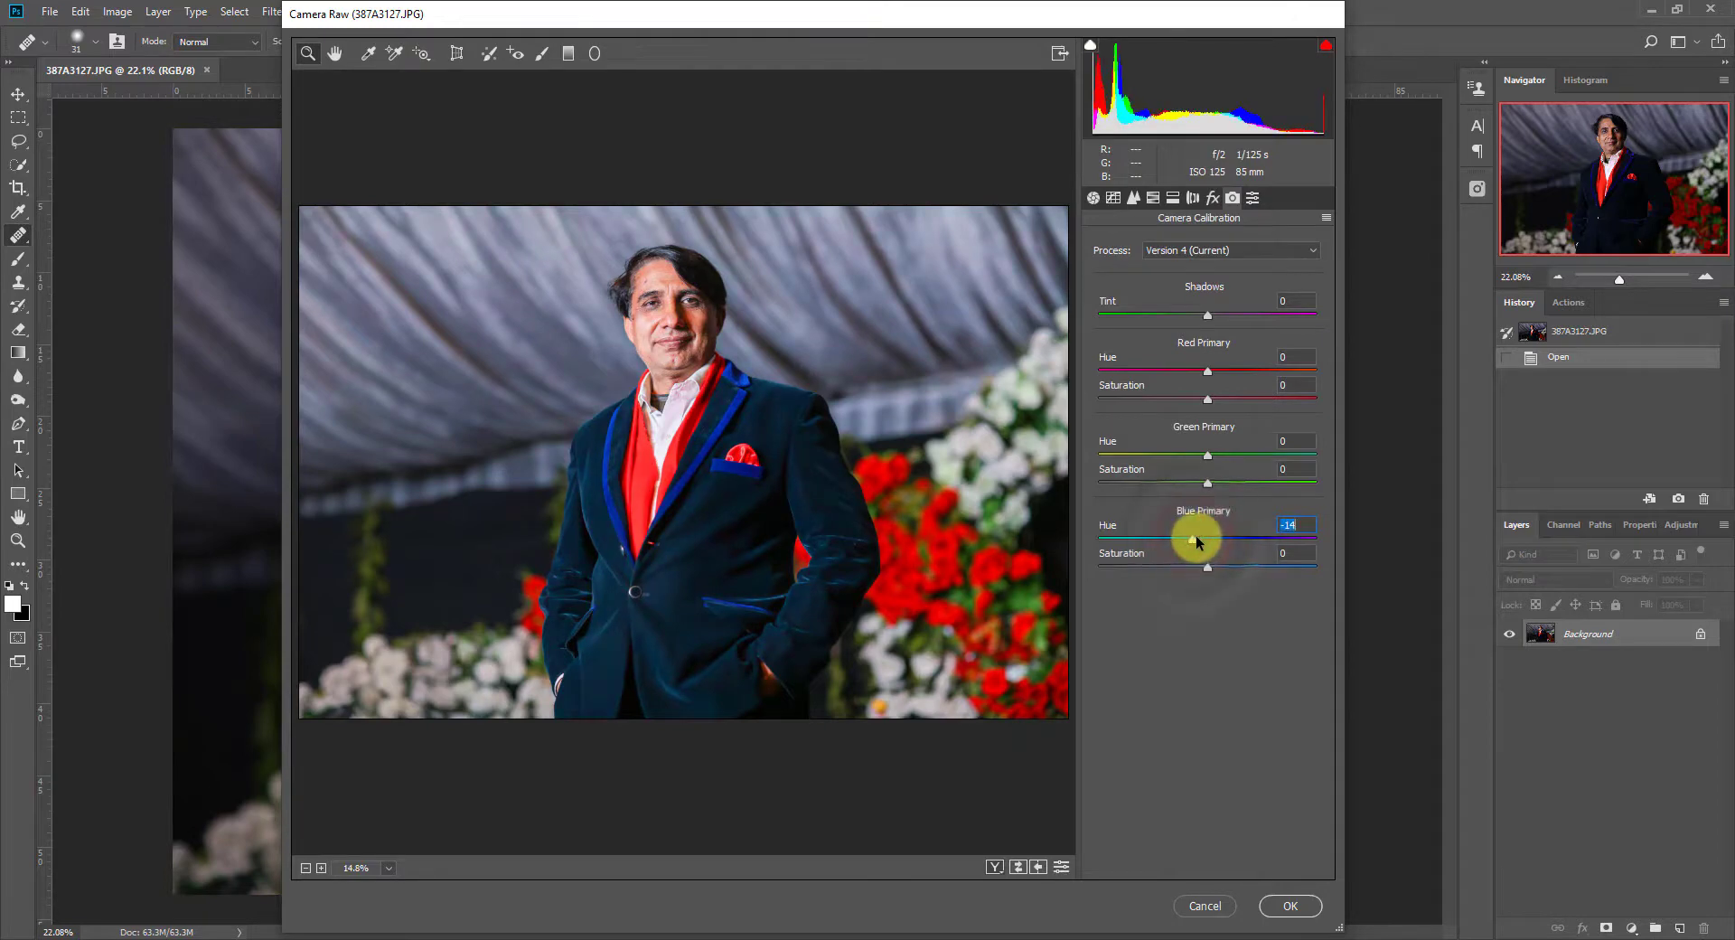
{"action": "left_click_drag", "start_coordinate": [1231, 454], "coordinate": [1165, 486]}
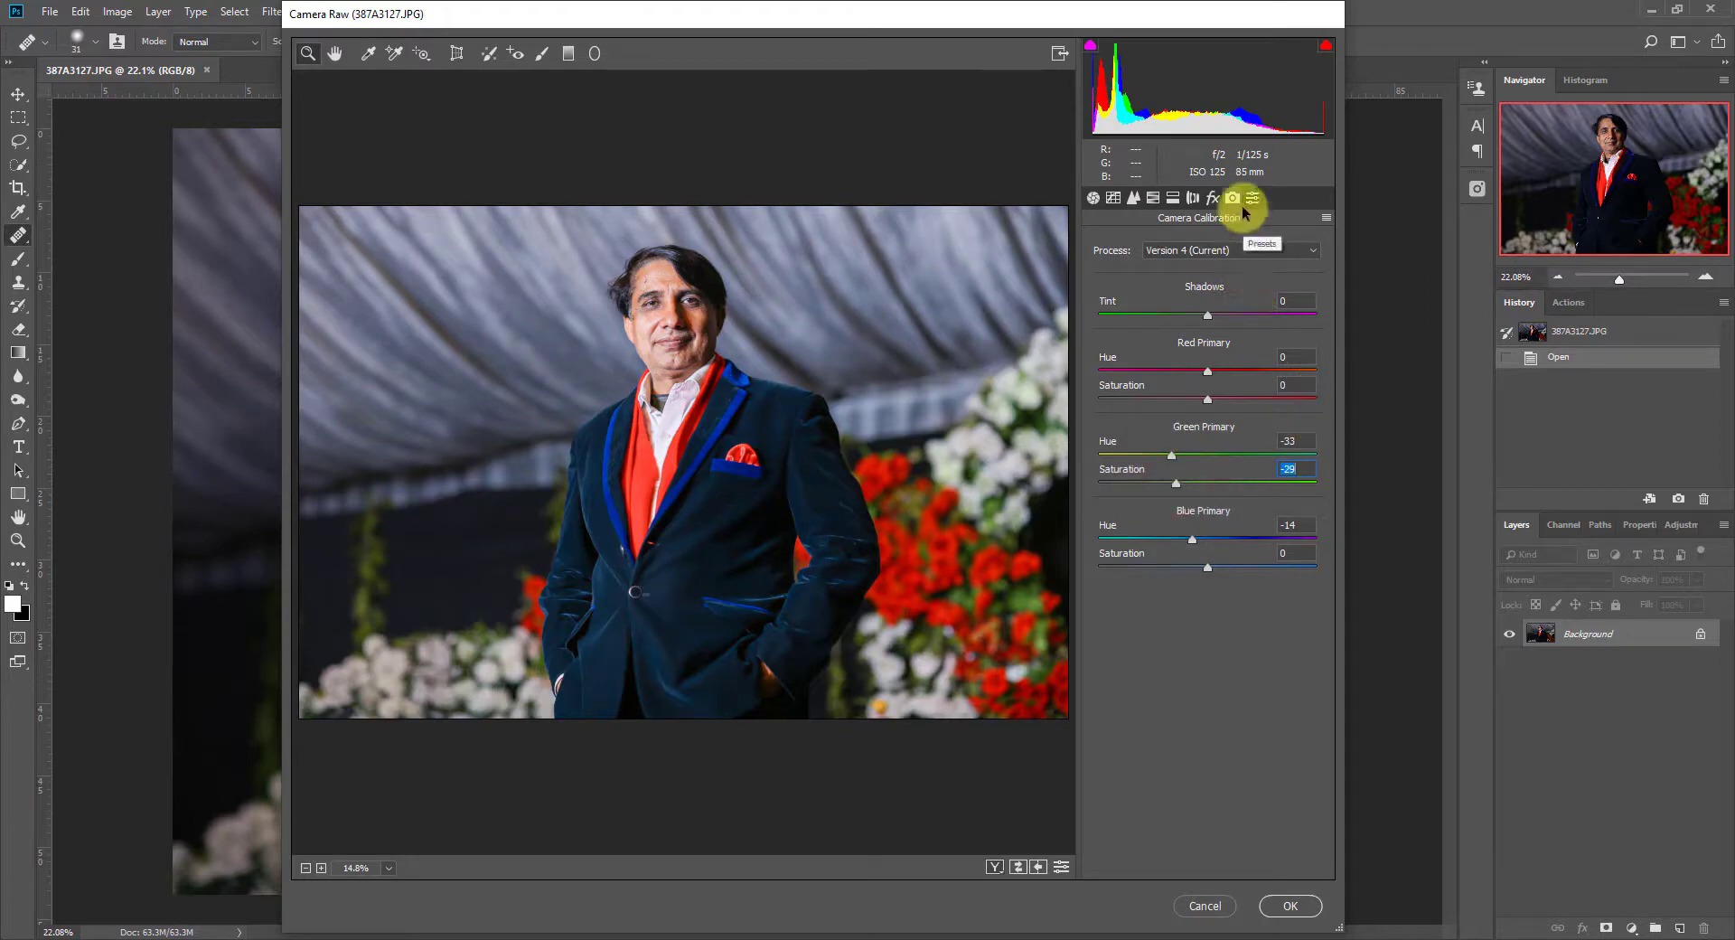
{"action": "left_click", "coordinate": [1291, 904]}
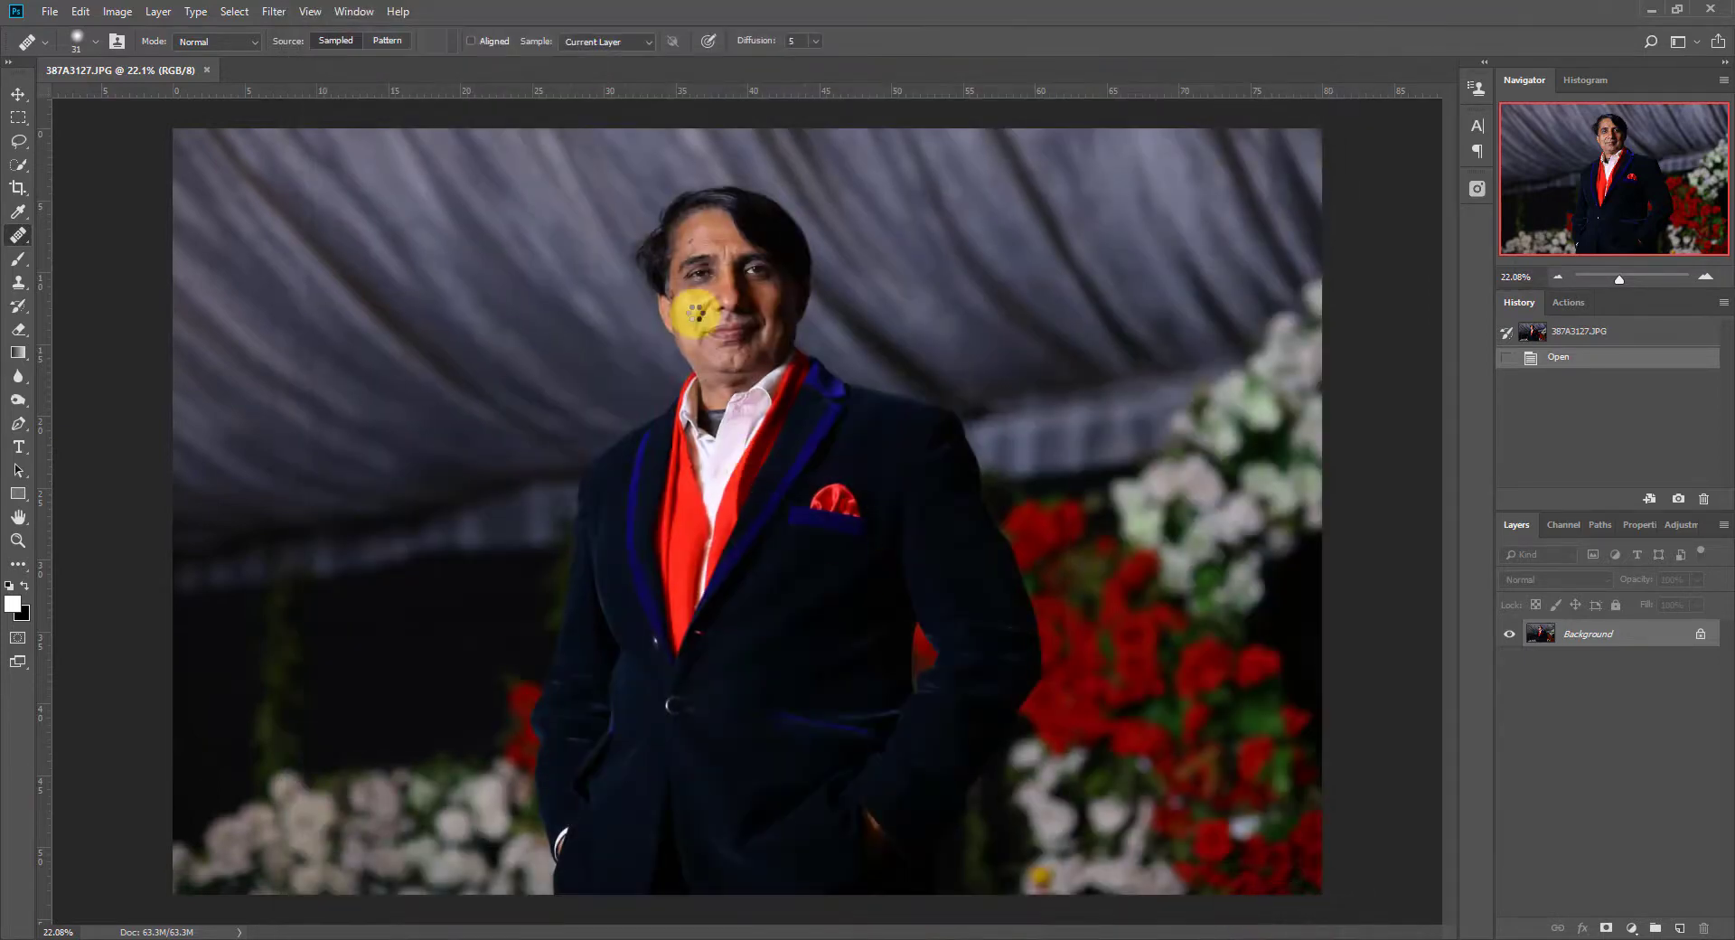
Darken the photo with a Brightness/Contrast adjustment, setting Brightness to -11
{"action": "scroll", "coordinate": [721, 252], "scroll_direction": "up", "scroll_amount": 10}
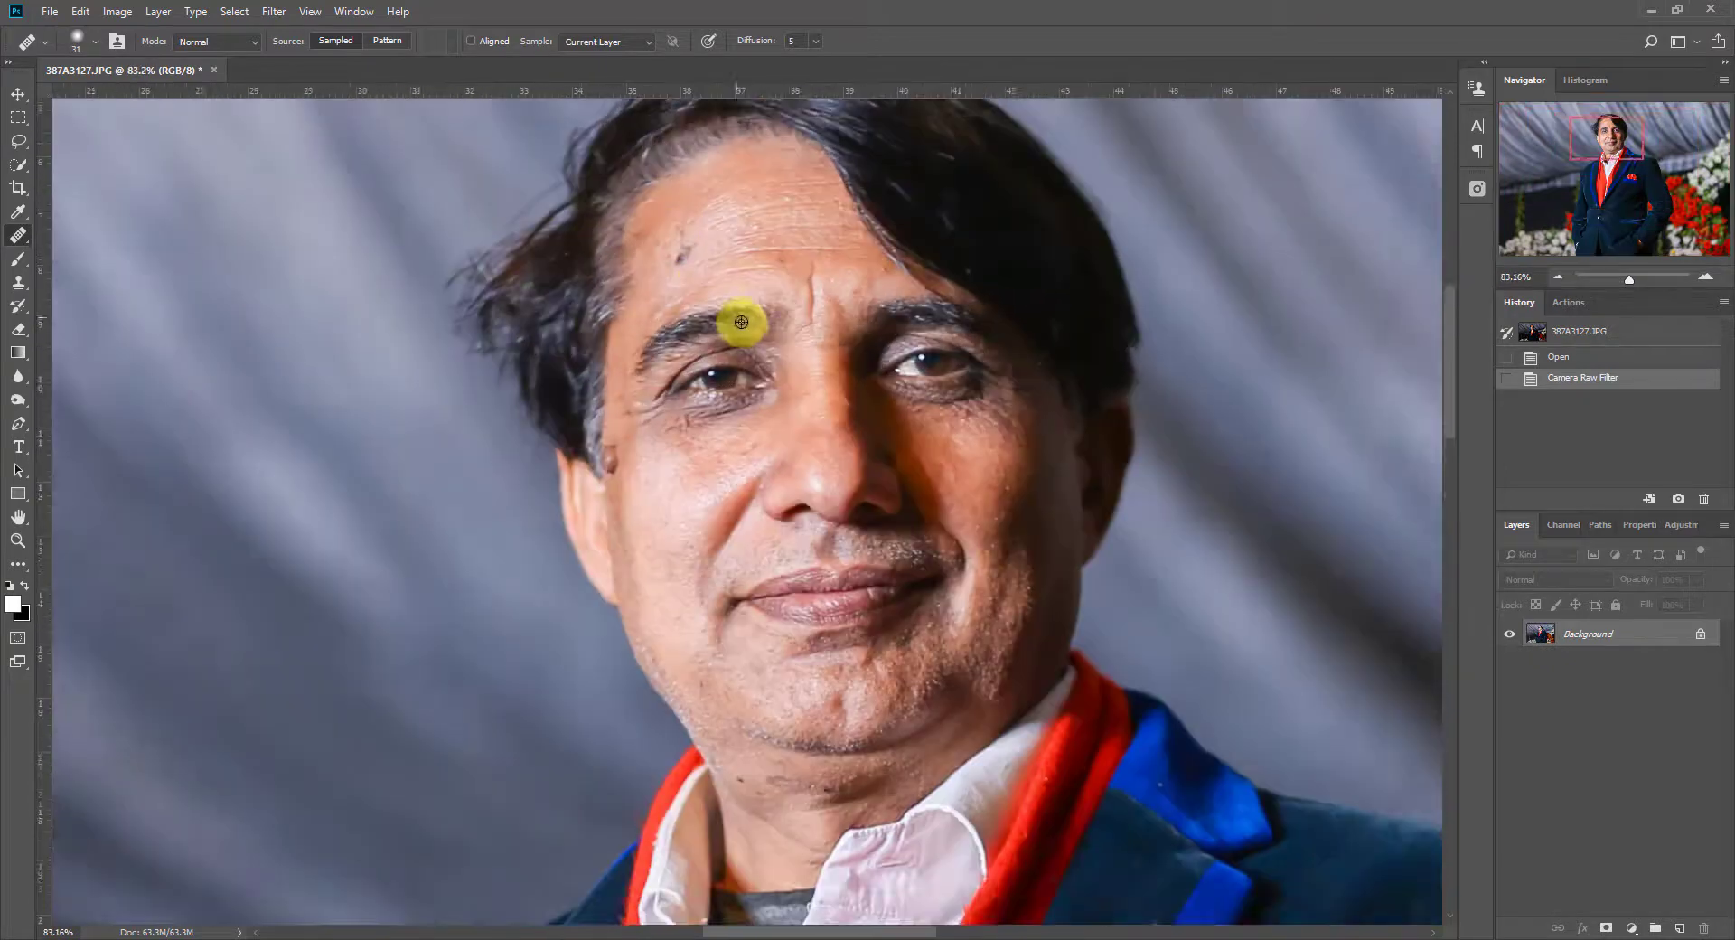
{"action": "key", "text": "alt+i"}
{"action": "key", "text": "j"}
{"action": "key", "text": "c"}
{"action": "key", "text": "shift+Down"}
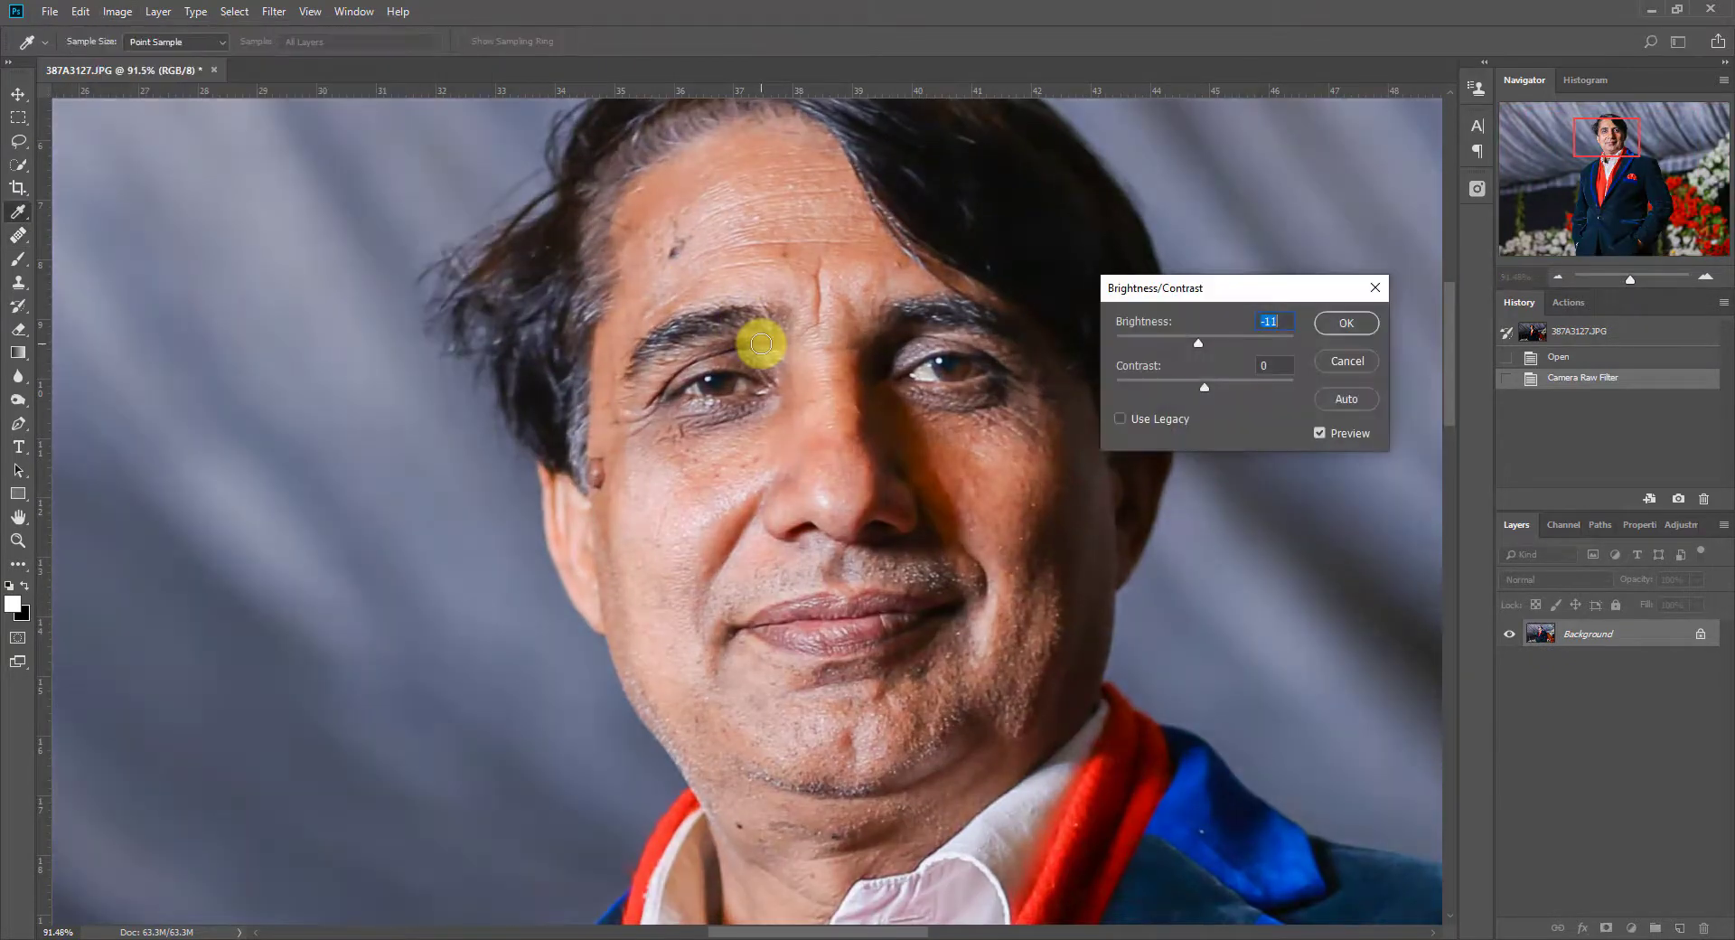
{"action": "key", "text": "Return"}
Brighten the midtones slightly with a Levels adjustment on the RGB channel
{"action": "key", "text": "ctrl+l"}
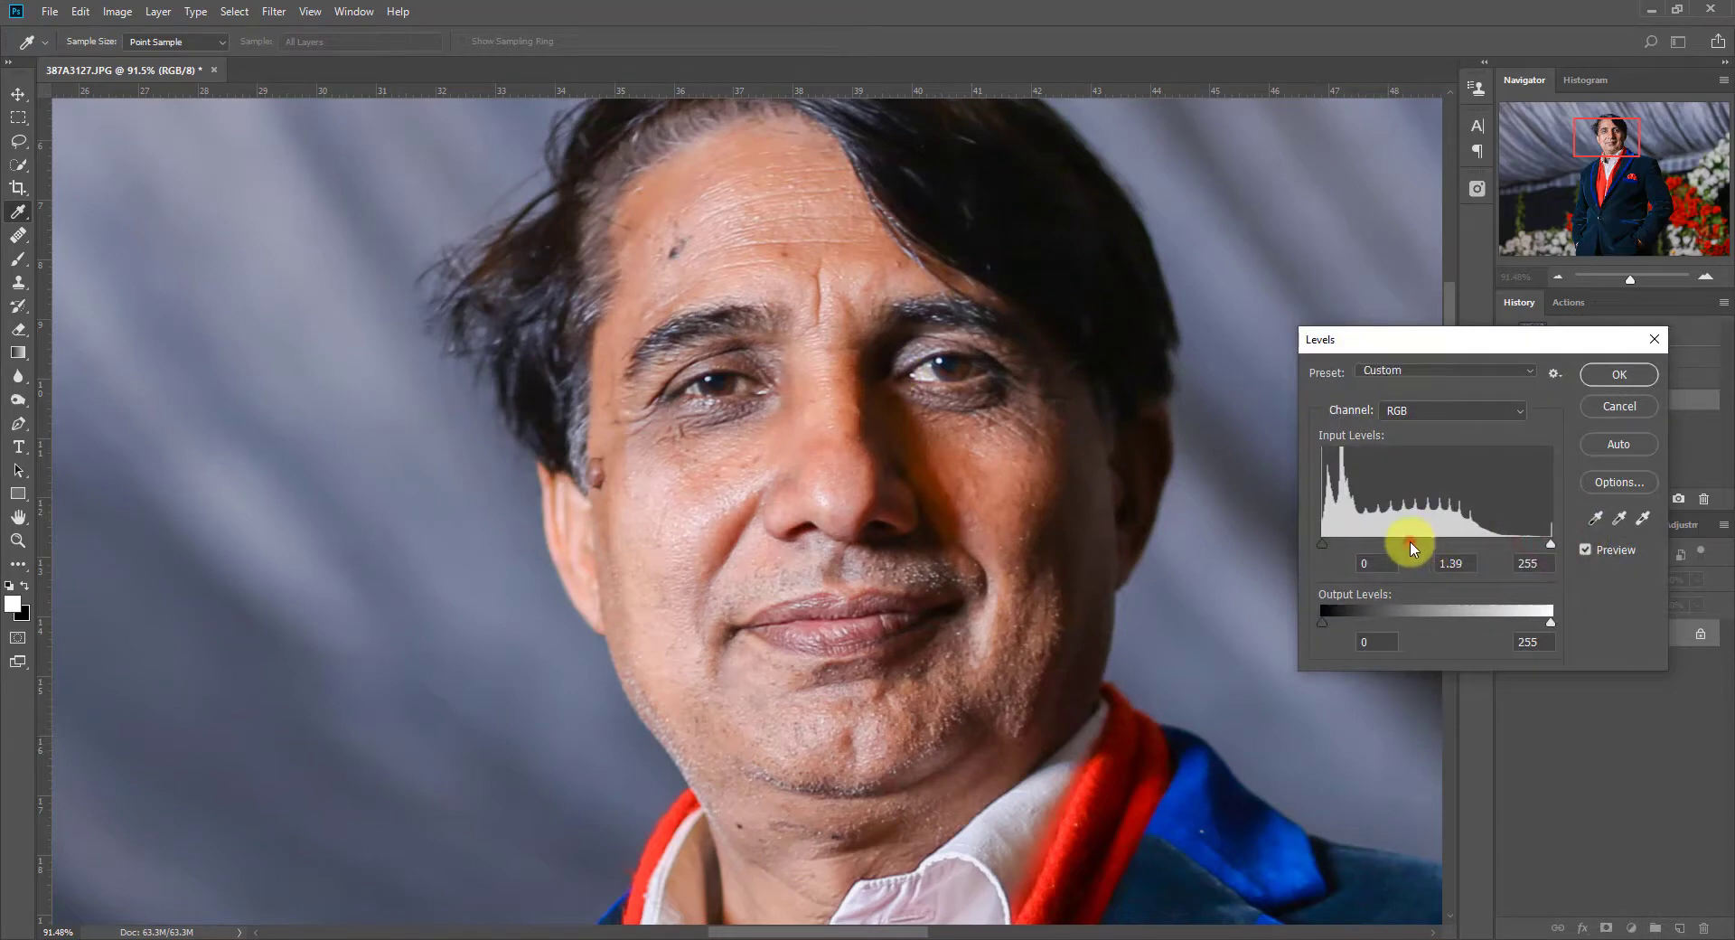
{"action": "left_click_drag", "start_coordinate": [1412, 547], "coordinate": [1425, 547]}
{"action": "left_click", "coordinate": [1613, 375]}
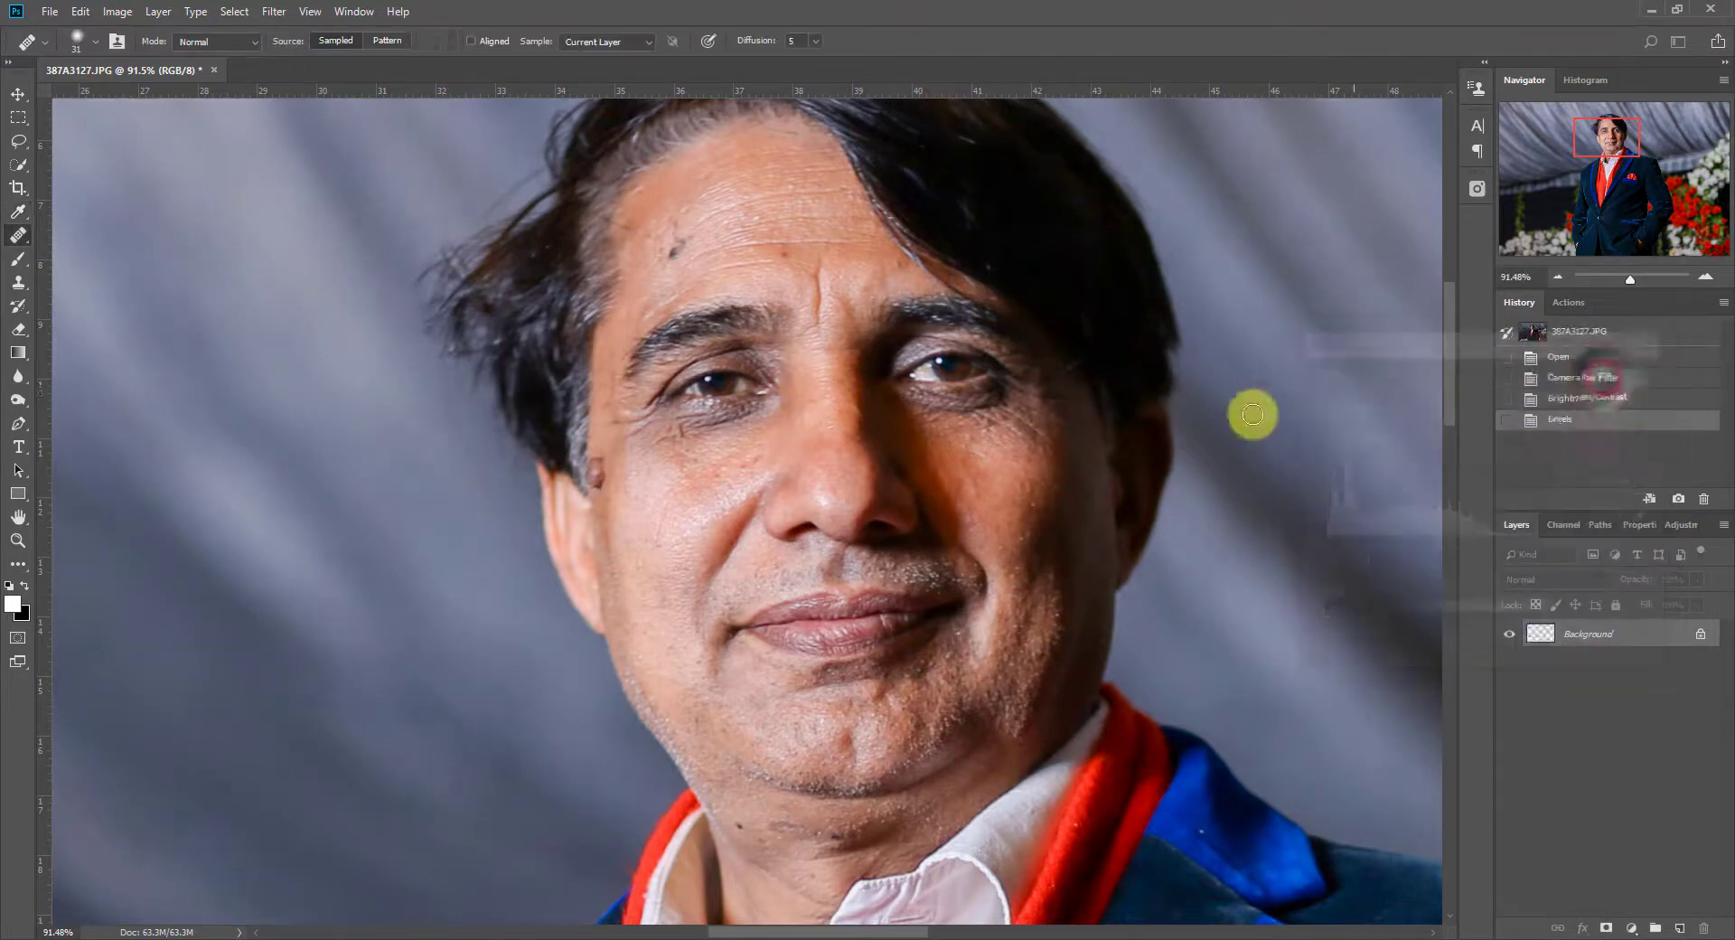
Apply a Color Balance adjustment with the highlights set to -1 for Cyan–Red and +3 for Magenta–Green
{"action": "scroll", "coordinate": [908, 545], "scroll_direction": "down", "scroll_amount": 8}
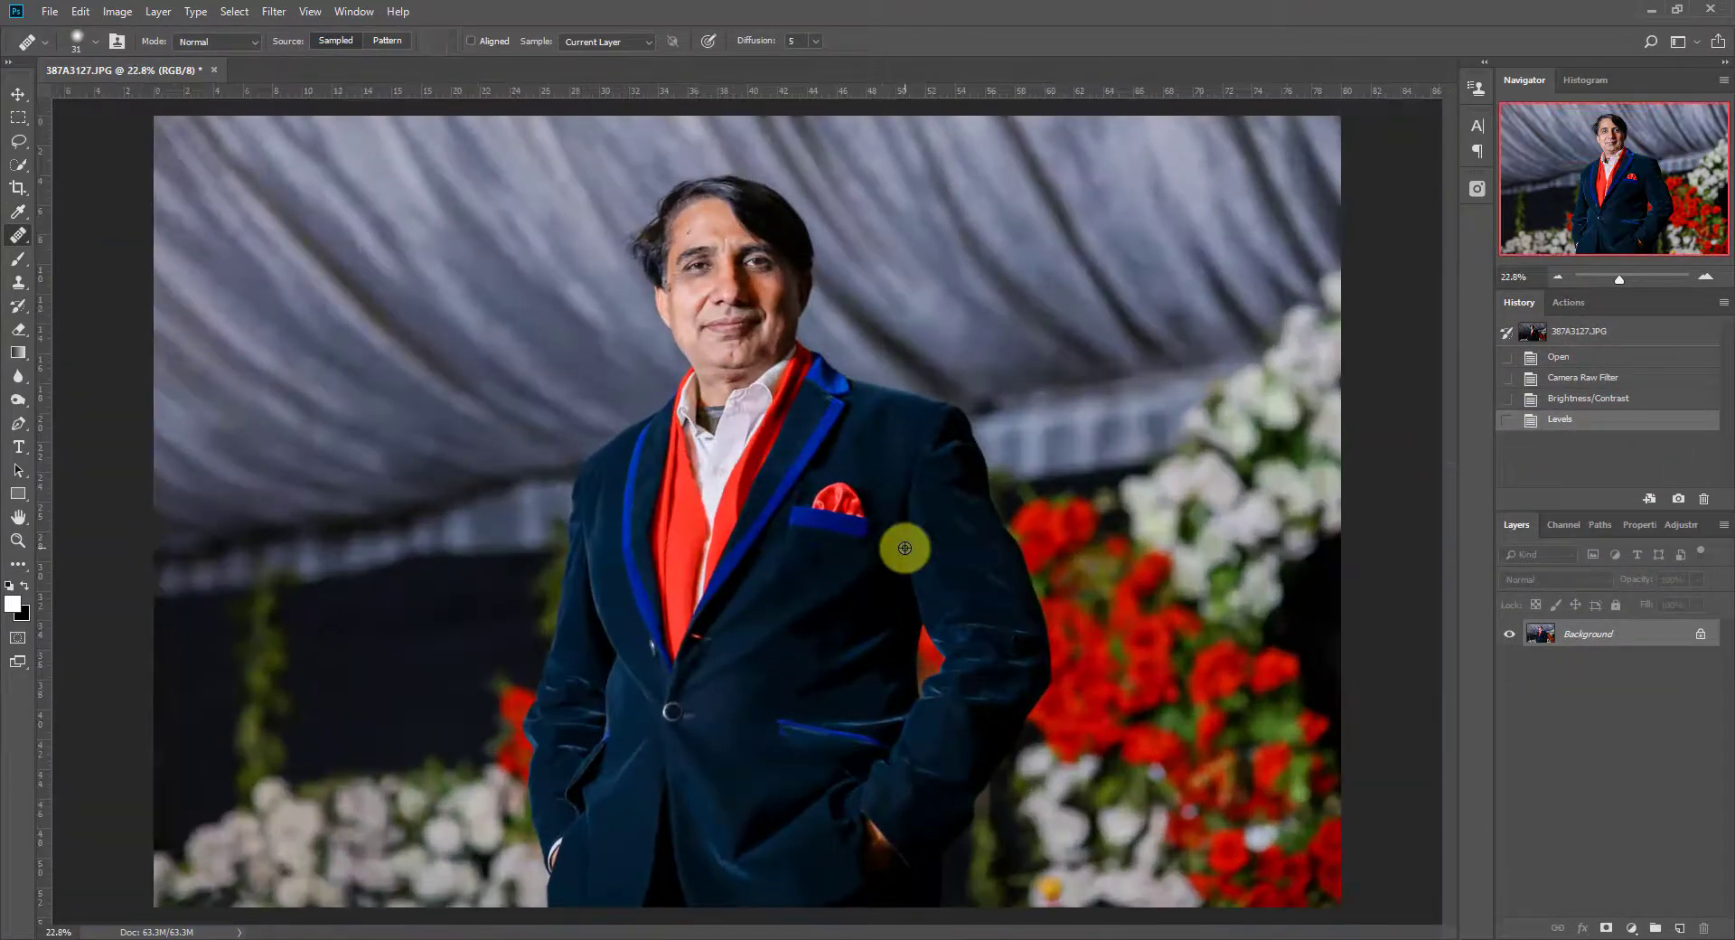
{"action": "key", "text": "ctrl+b"}
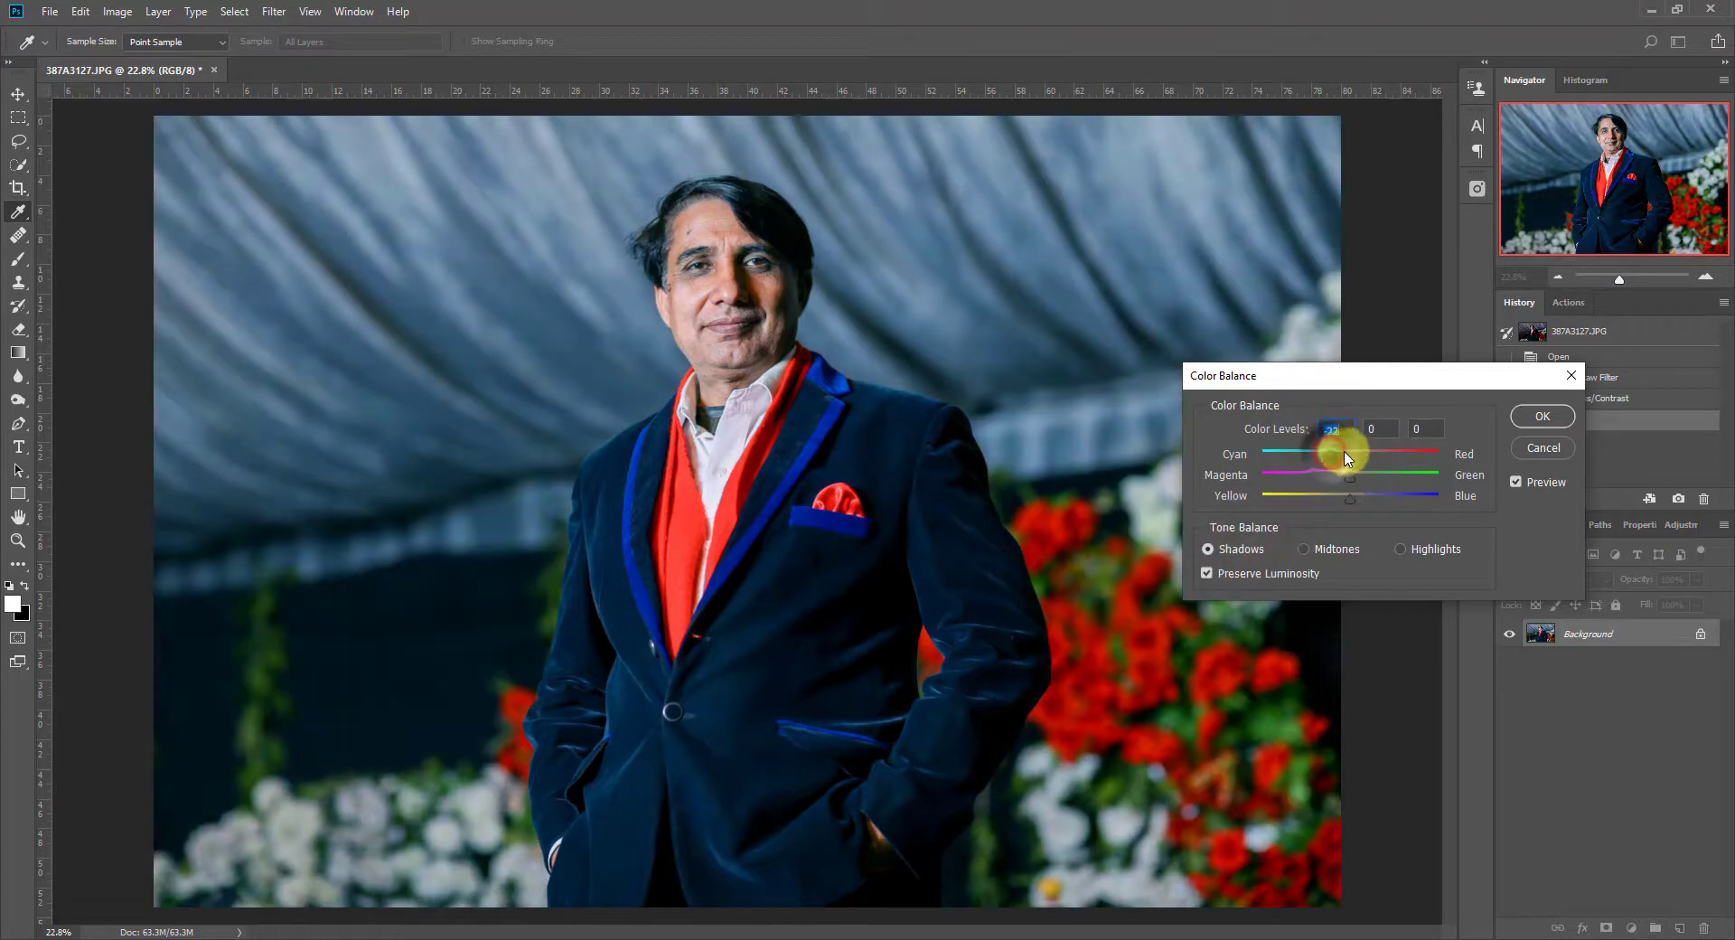
{"action": "left_click_drag", "start_coordinate": [1365, 456], "coordinate": [1348, 458]}
{"action": "left_click_drag", "start_coordinate": [1354, 481], "coordinate": [1354, 480]}
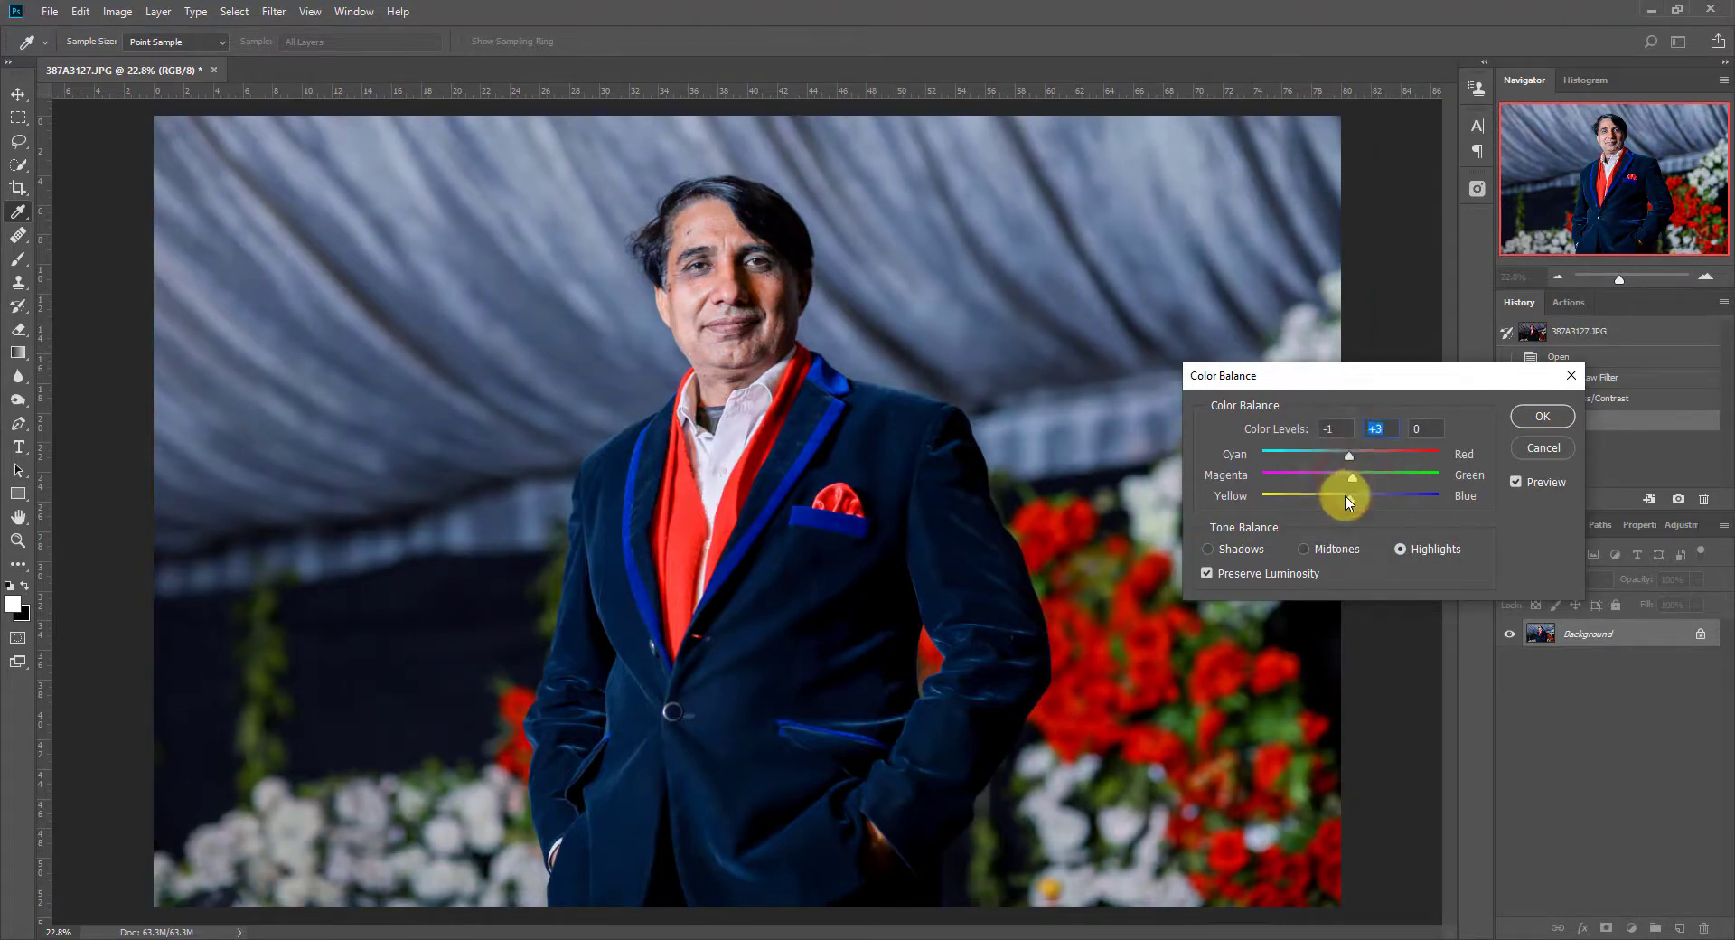
{"action": "left_click", "coordinate": [1538, 418]}
Heal the blemishes beside the nose and on the upper cheek with the Healing Brush
{"action": "key", "text": "j"}
{"action": "scroll", "coordinate": [747, 214], "scroll_direction": "up", "scroll_amount": 5}
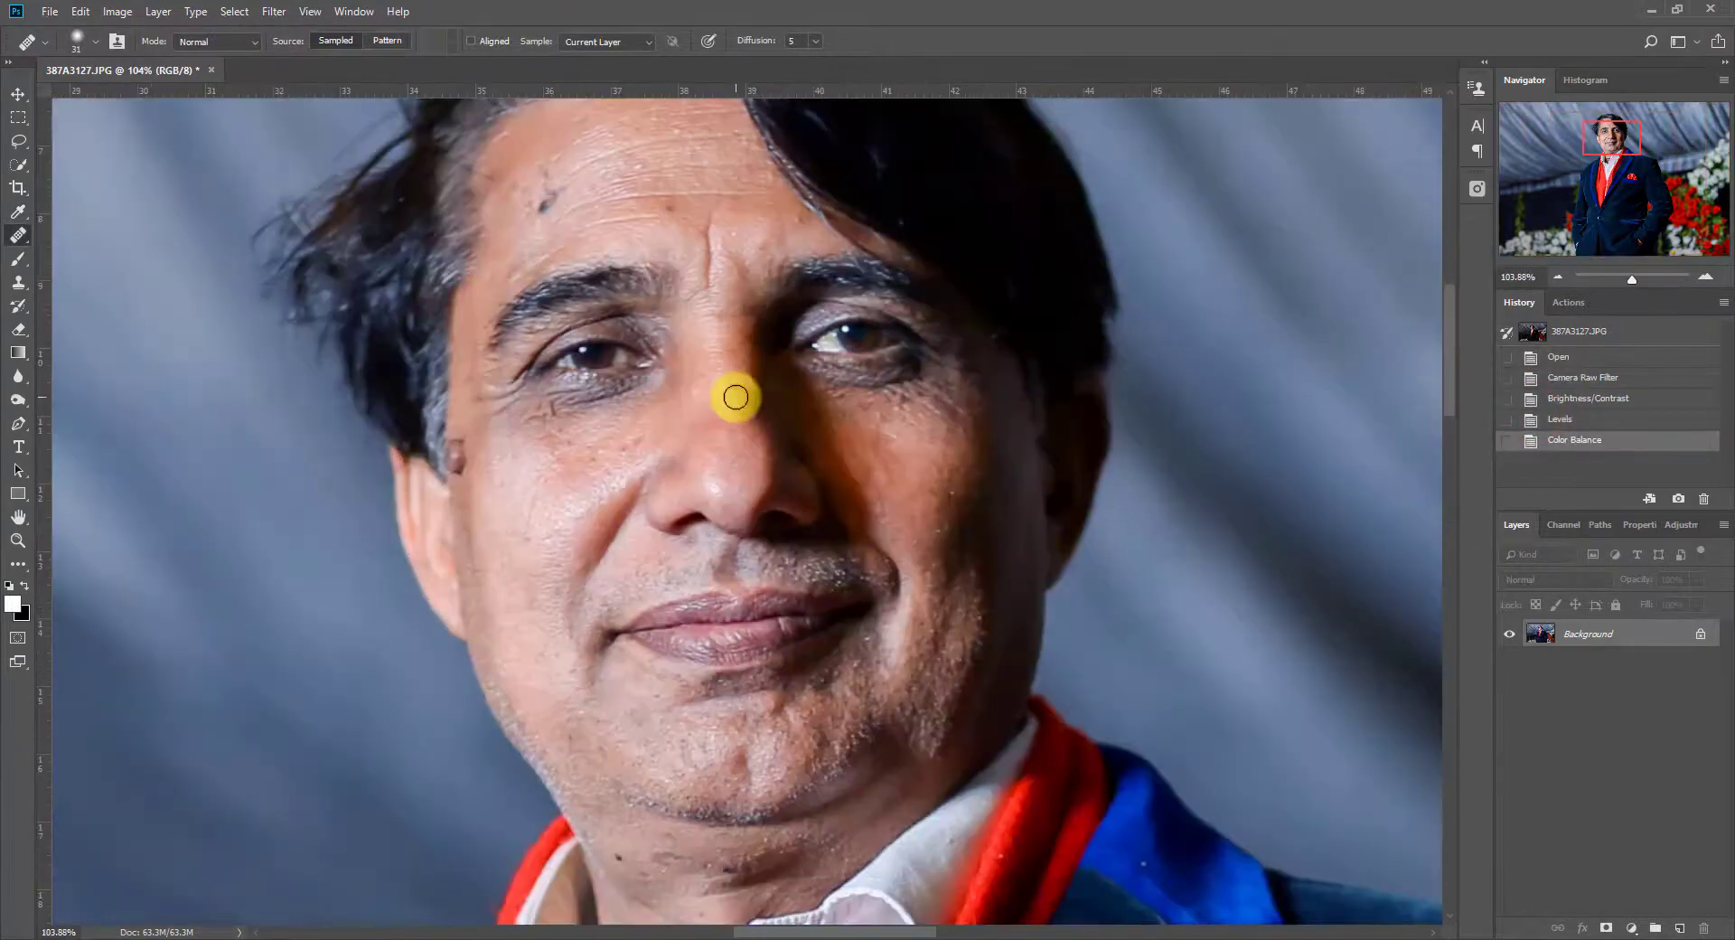
{"action": "scroll", "coordinate": [601, 515], "scroll_direction": "up", "scroll_amount": 3}
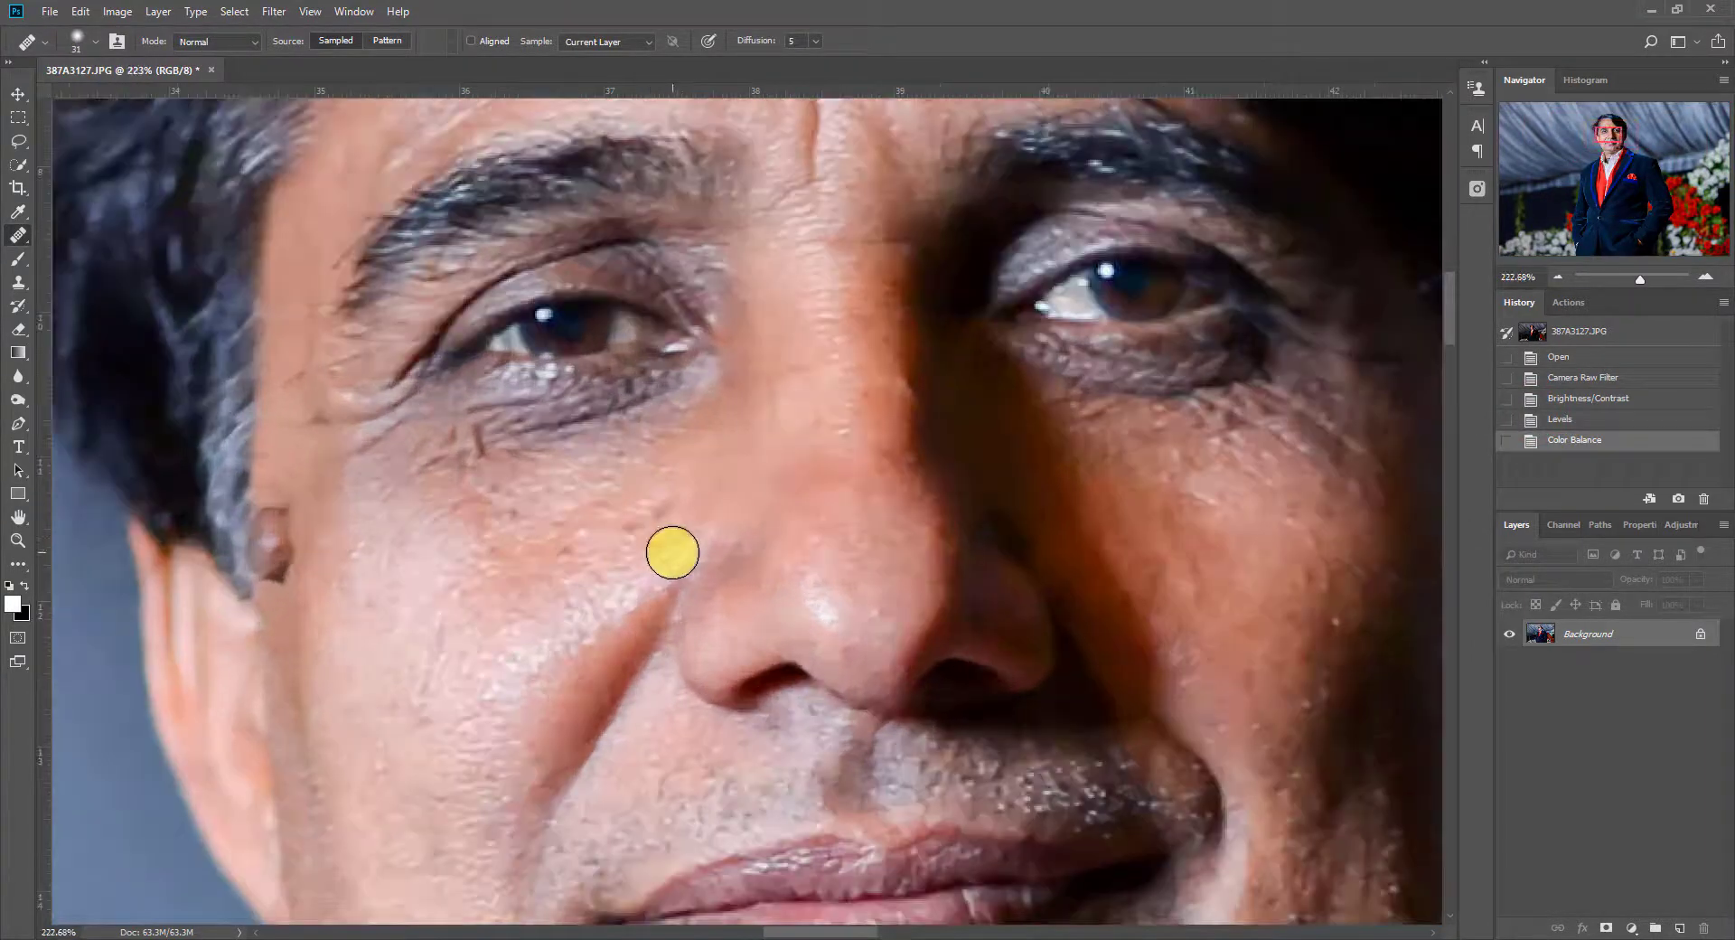
{"action": "left_click", "coordinate": [702, 486]}
{"action": "left_click", "coordinate": [639, 519]}
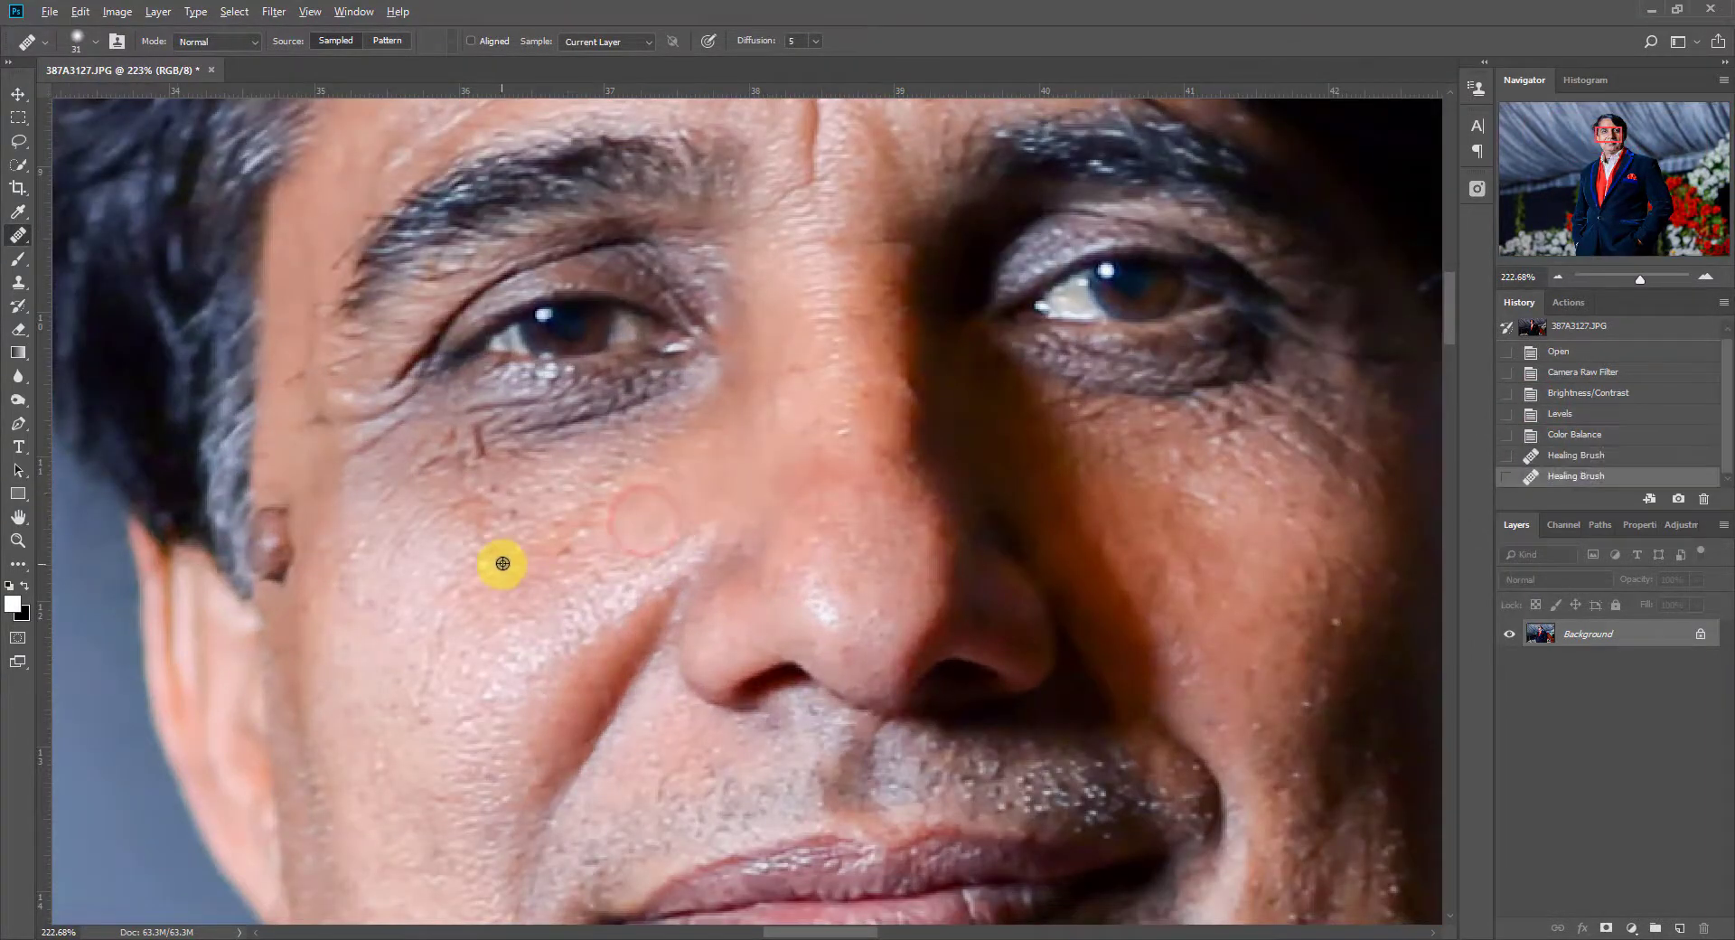
{"action": "left_click", "coordinate": [500, 565]}
Heal the remaining spots on the cheek below the eye, sampling clean skin nearby with the Healing Brush
{"action": "right_click", "coordinate": [20, 237]}
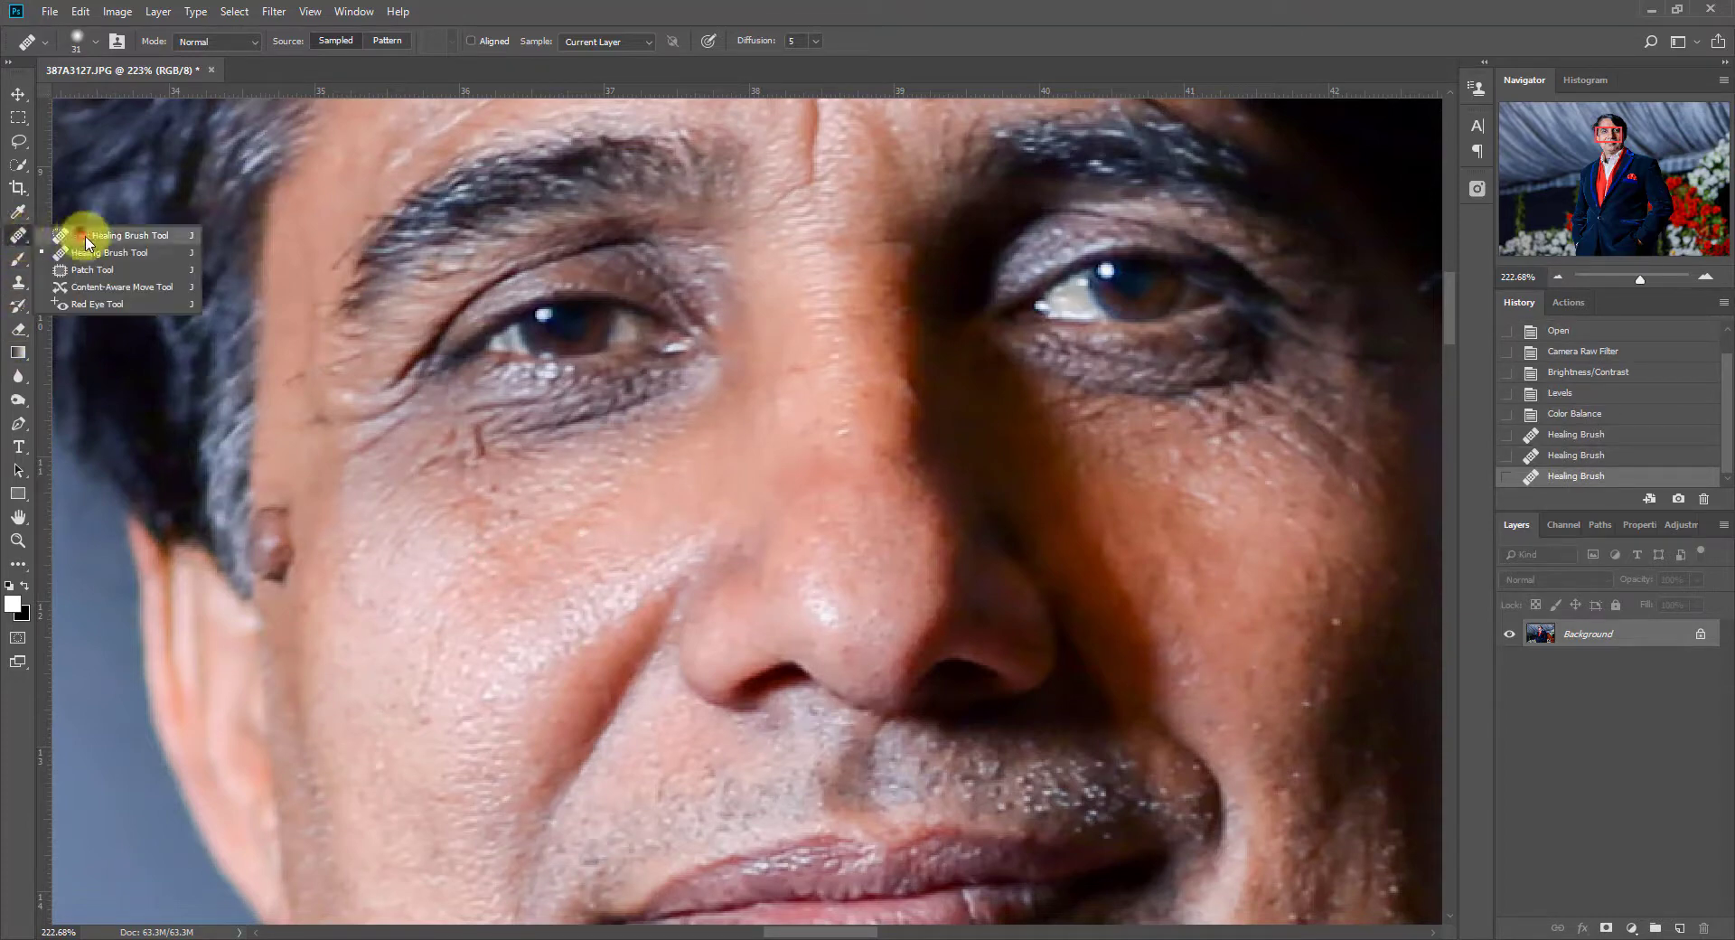
{"action": "left_click", "coordinate": [82, 233]}
{"action": "right_click", "coordinate": [18, 236]}
{"action": "left_click", "coordinate": [87, 248]}
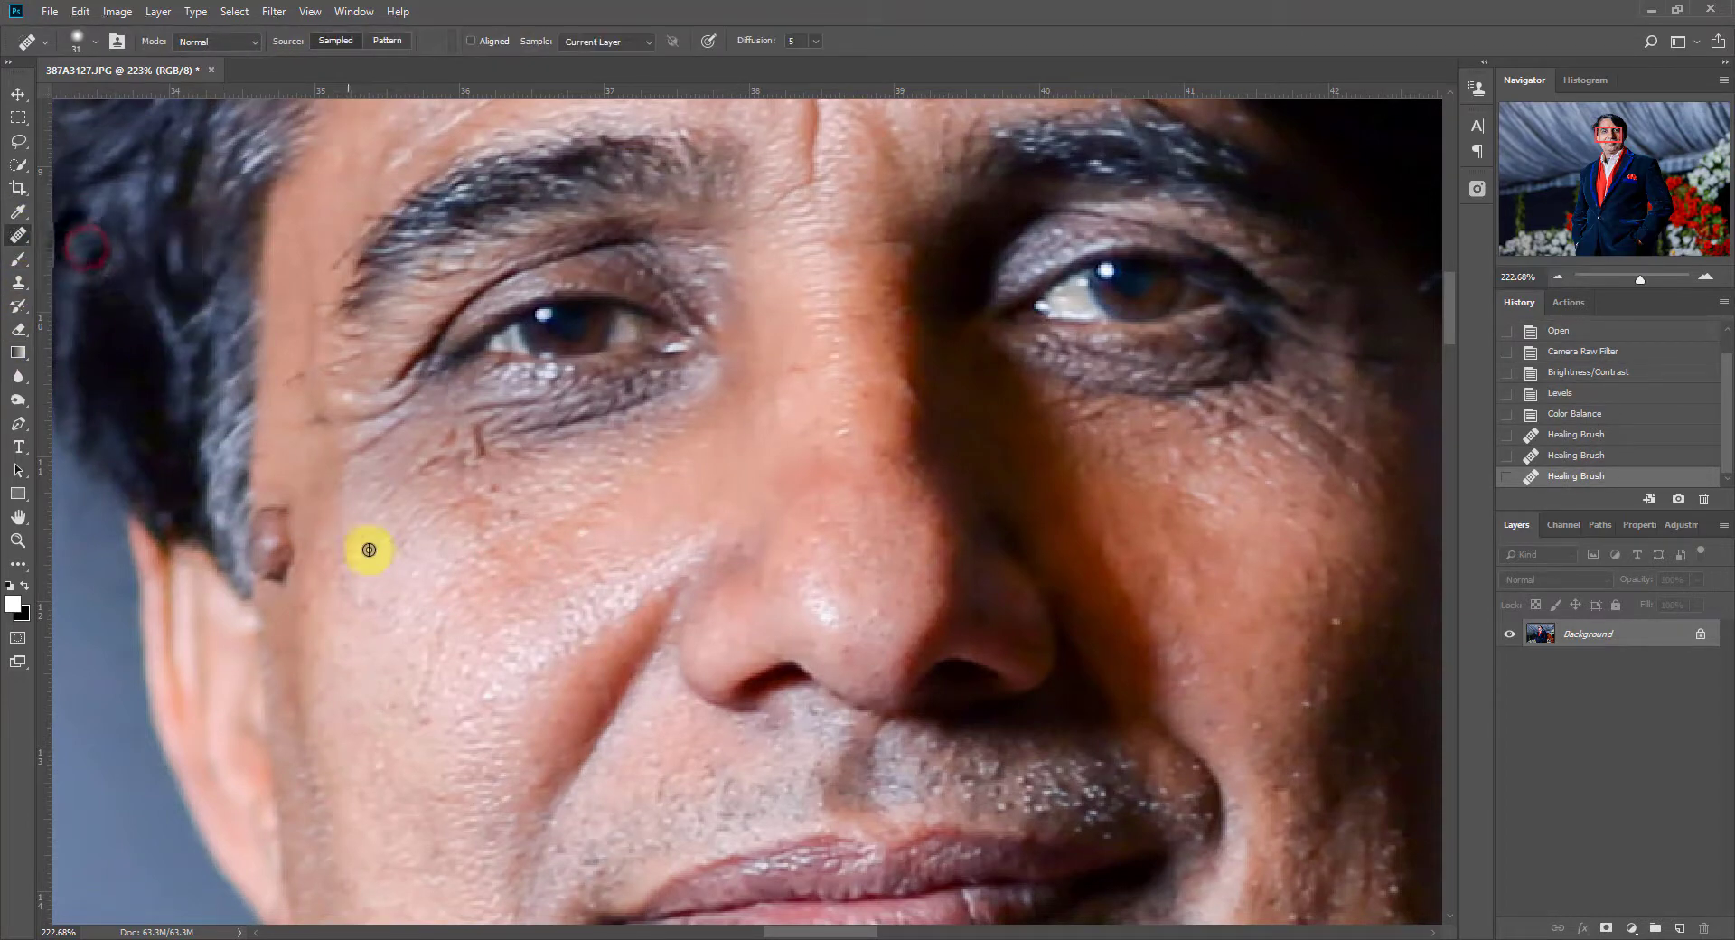
{"action": "left_click", "coordinate": [458, 570], "text": "alt"}
{"action": "left_click", "coordinate": [507, 541]}
{"action": "left_click", "coordinate": [469, 577], "text": "alt"}
{"action": "left_click", "coordinate": [538, 498]}
{"action": "left_click", "coordinate": [549, 584], "text": "alt"}
{"action": "left_click", "coordinate": [588, 513]}
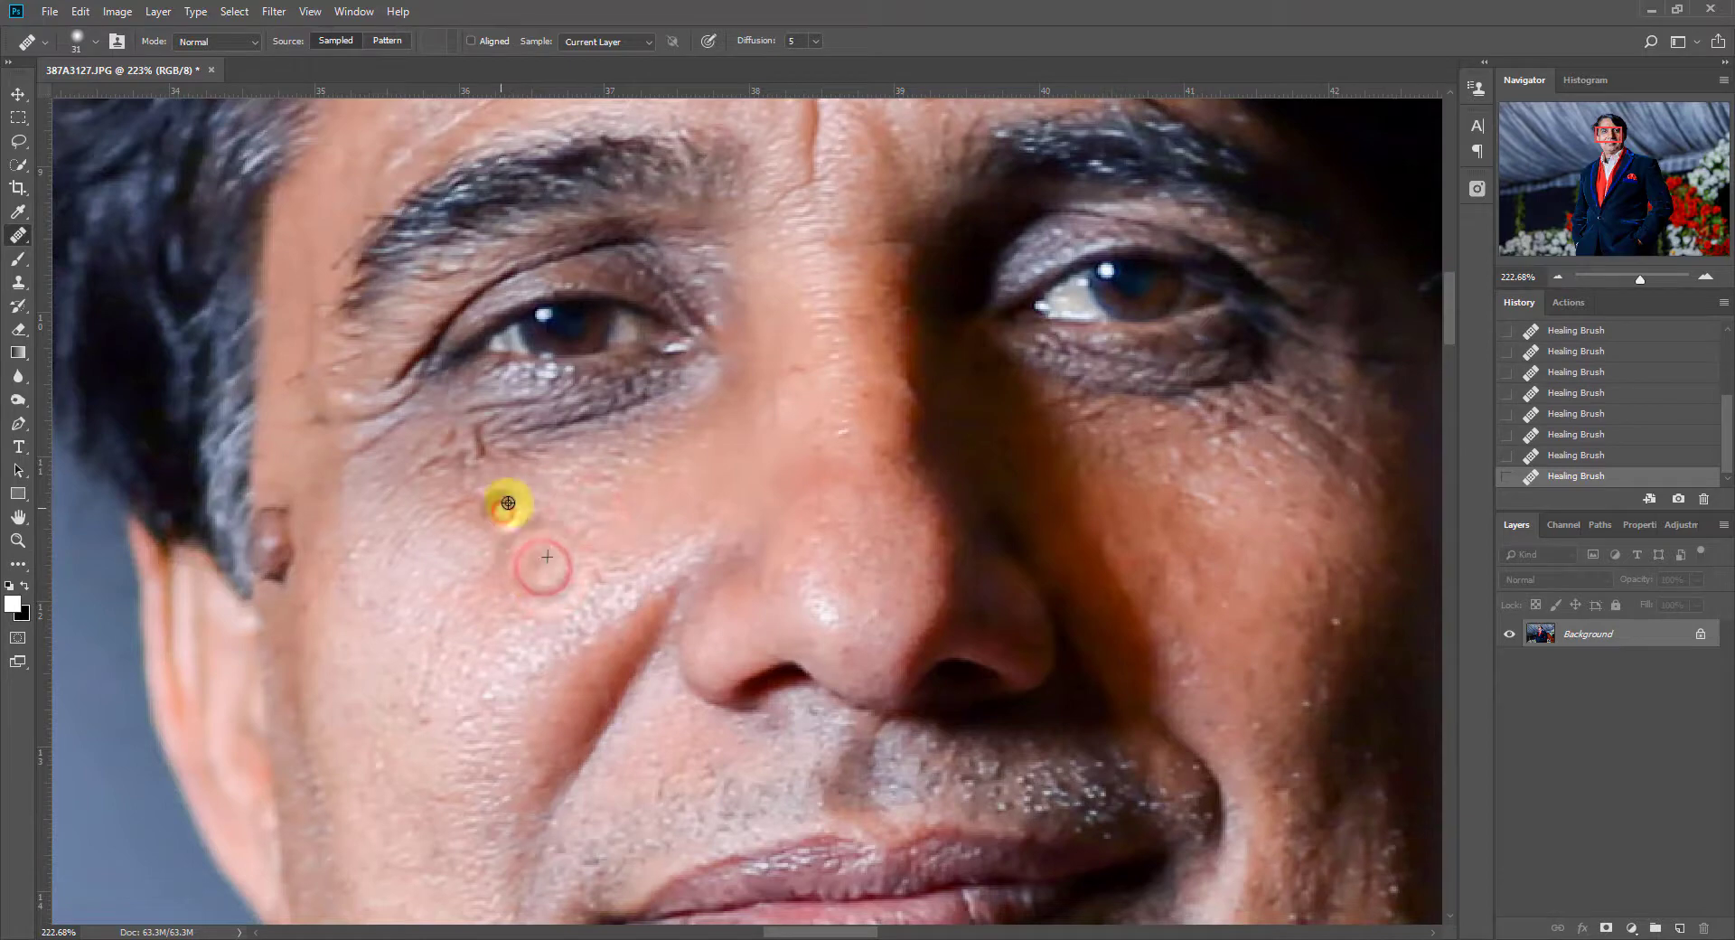
Heal the blemishes on the temple and the dark spot on the forehead near the hairline, using a 40-pixel Healing Brush for the forehead
{"action": "scroll", "coordinate": [286, 543], "scroll_direction": "down", "scroll_amount": 1}
{"action": "left_click", "coordinate": [304, 423], "text": "alt"}
{"action": "scroll", "coordinate": [290, 589], "scroll_direction": "up", "scroll_amount": 3}
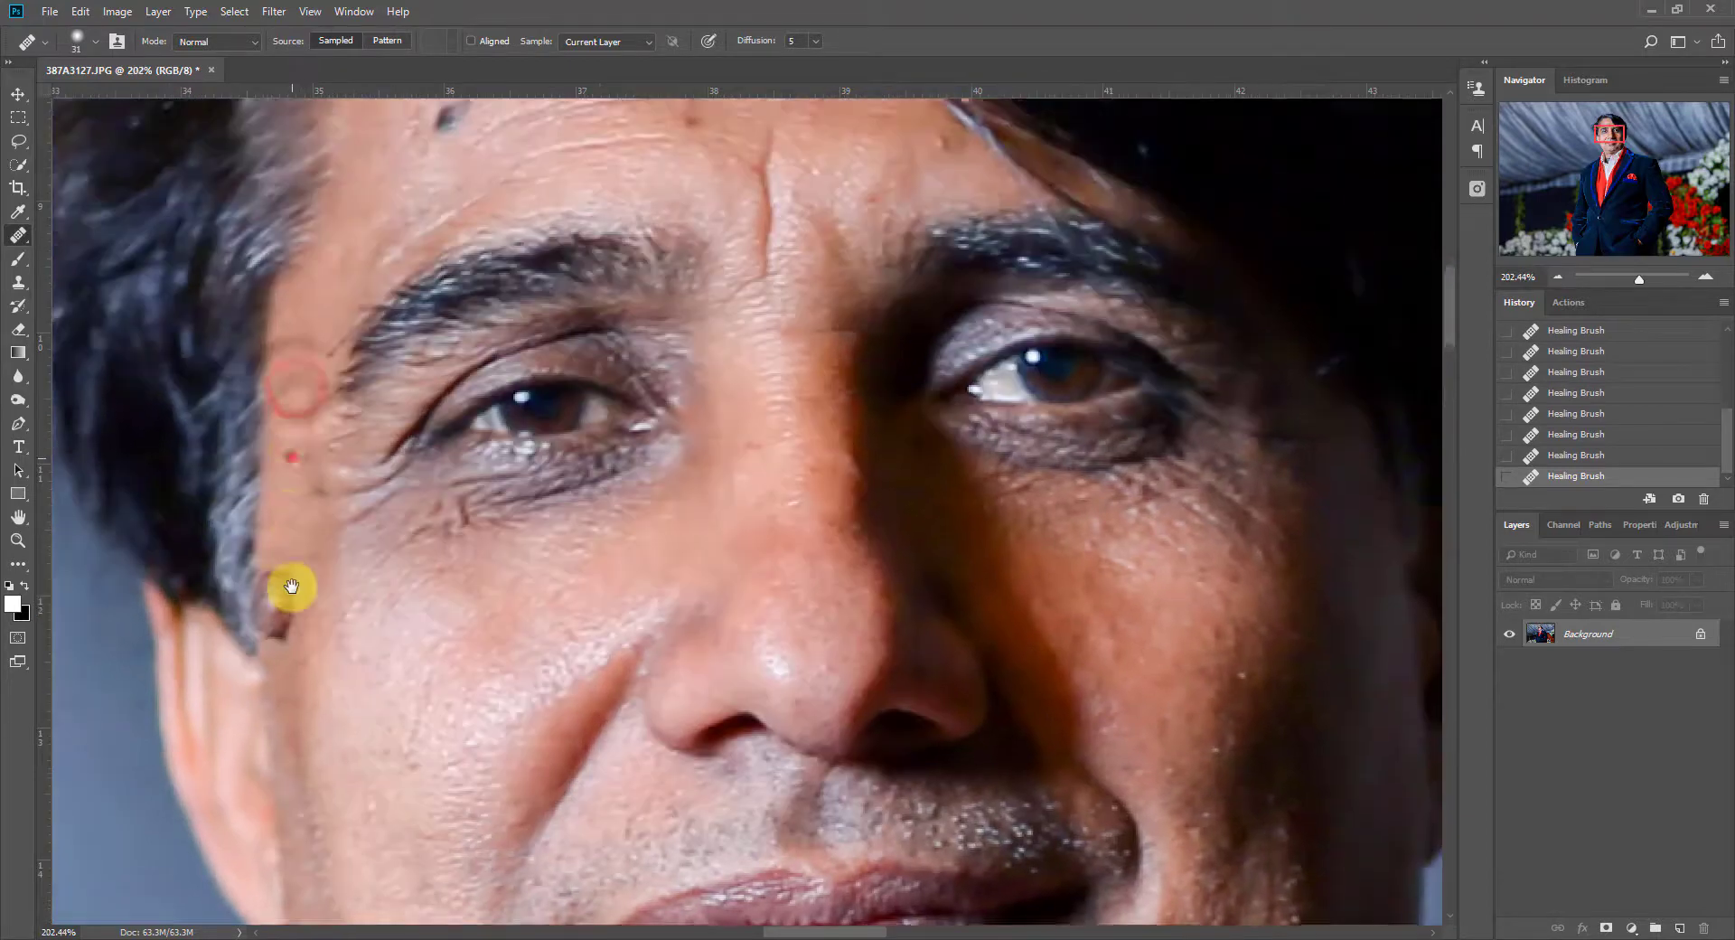
{"action": "left_click_drag", "start_coordinate": [485, 167], "coordinate": [457, 201]}
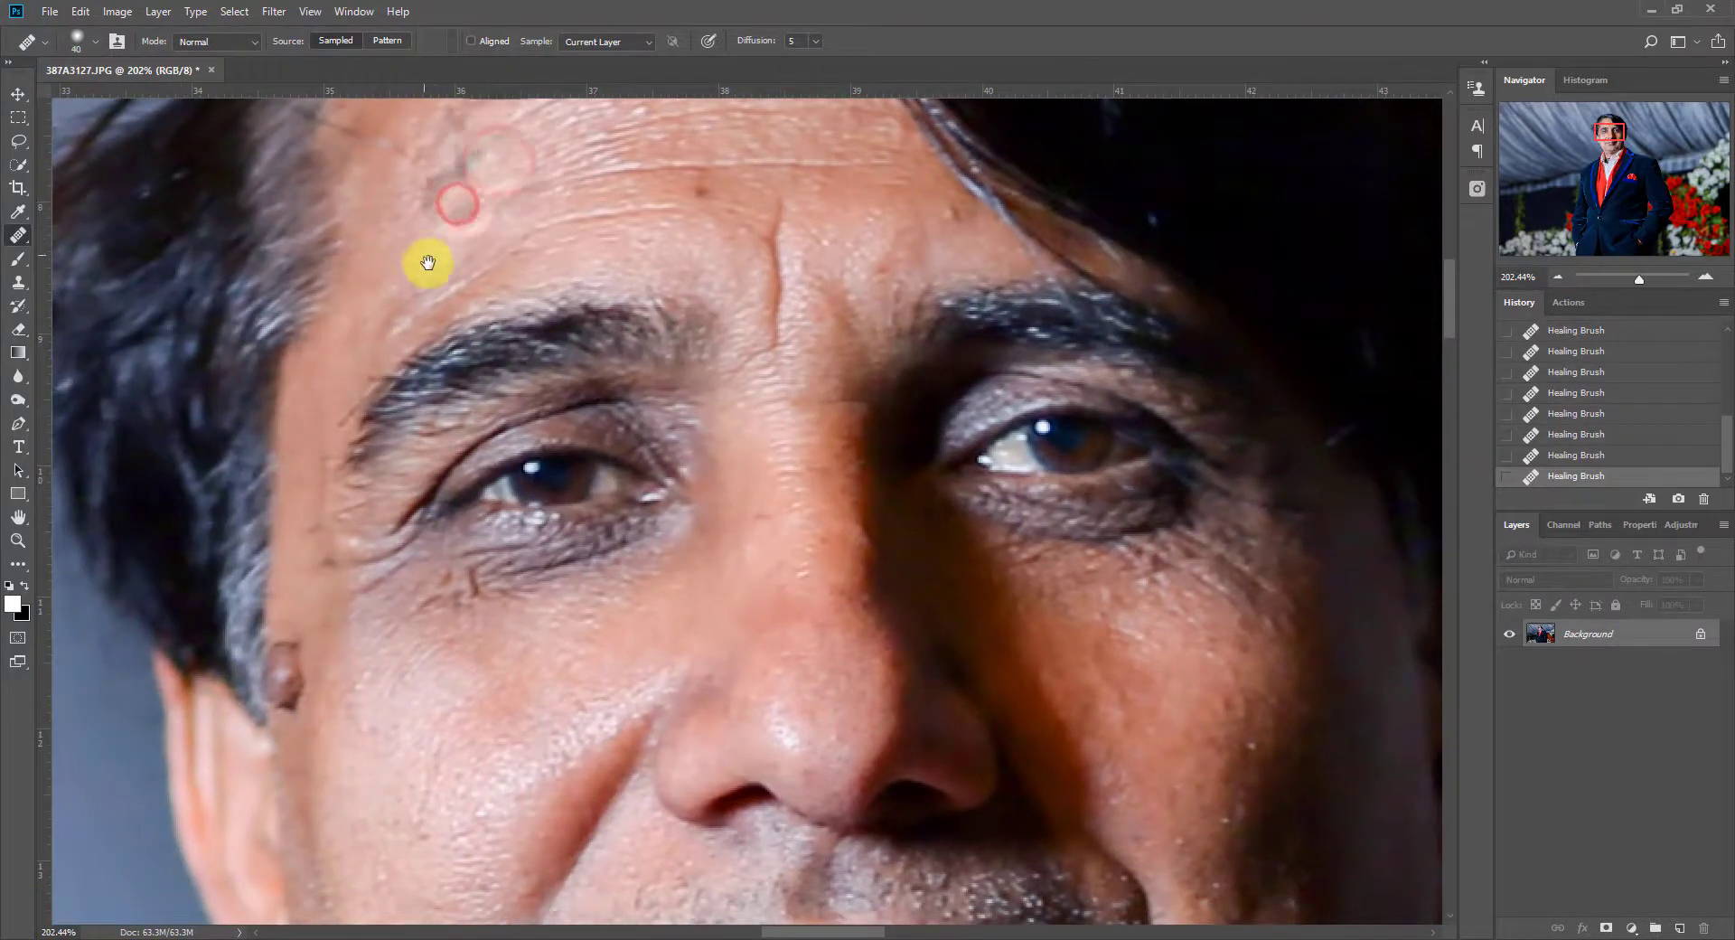
{"action": "left_click_drag", "start_coordinate": [428, 263], "coordinate": [444, 318]}
{"action": "left_click", "coordinate": [539, 170], "text": "alt"}
{"action": "mouse_move", "coordinate": [517, 186]}
{"action": "left_mouse_down"}
{"action": "mouse_move", "coordinate": [474, 219]}
{"action": "mouse_move", "coordinate": [477, 166]}
{"action": "mouse_move", "coordinate": [442, 144]}
{"action": "mouse_move", "coordinate": [438, 163]}
{"action": "mouse_move", "coordinate": [413, 158]}
{"action": "left_mouse_up"}
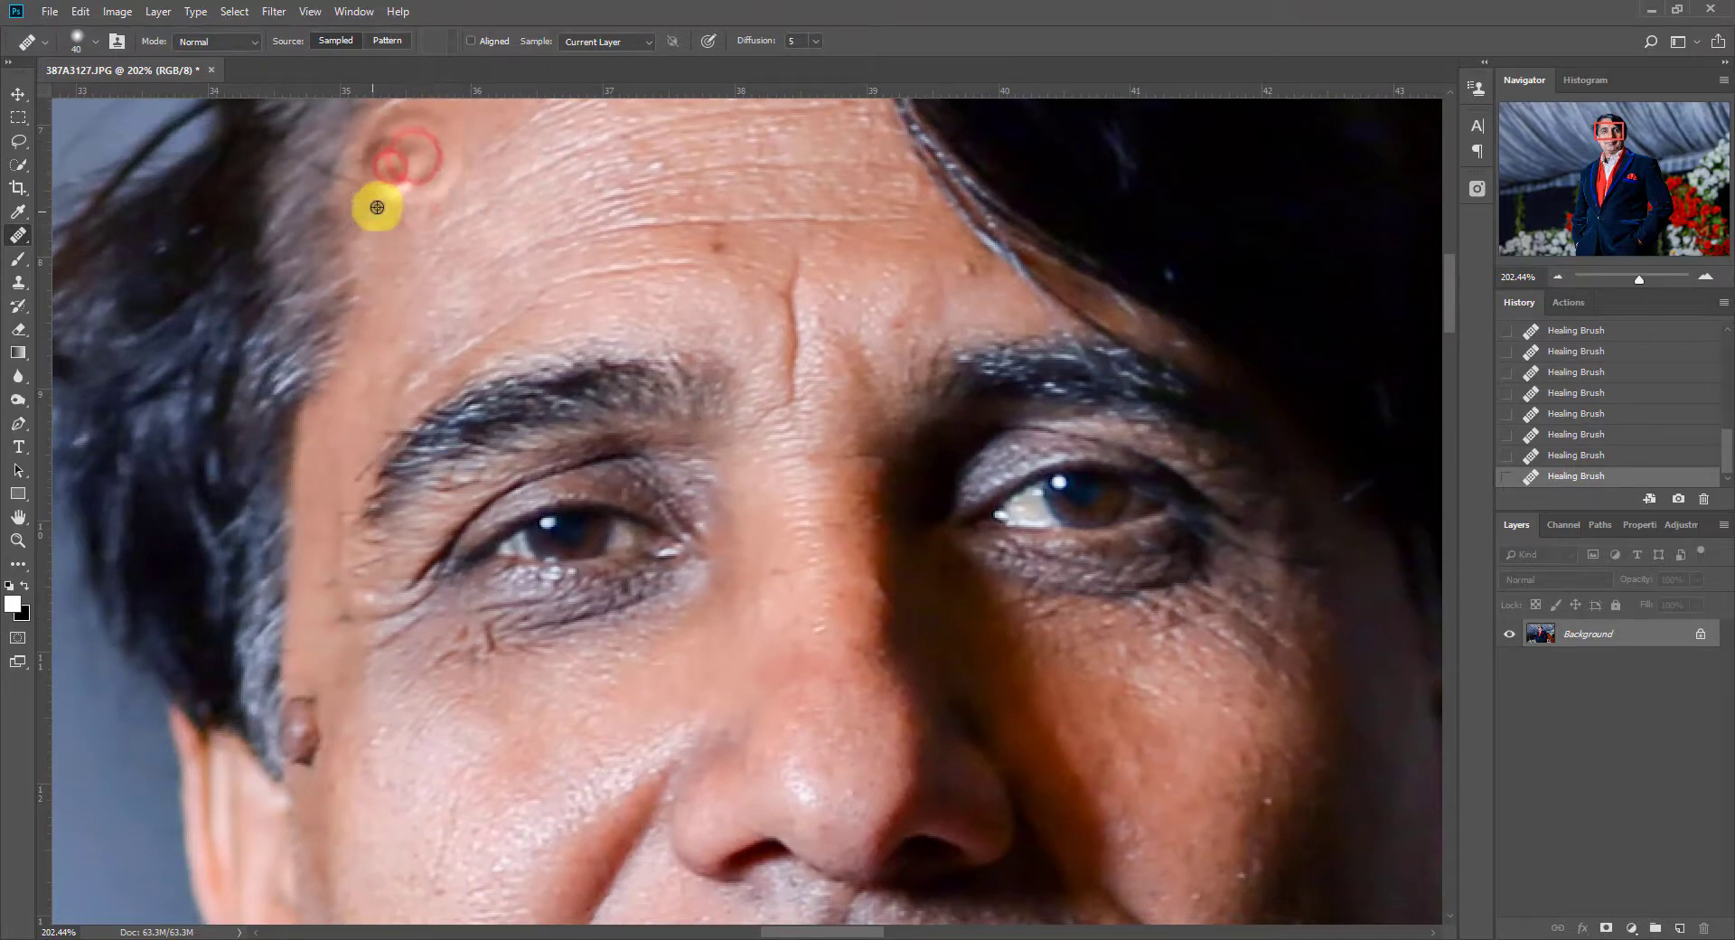
Heal the forehead spots above the eyebrows and the blemish between them with the Healing Brush, sampling clean skin nearby
{"action": "left_click", "coordinate": [728, 245]}
{"action": "left_click", "coordinate": [904, 277], "text": "alt"}
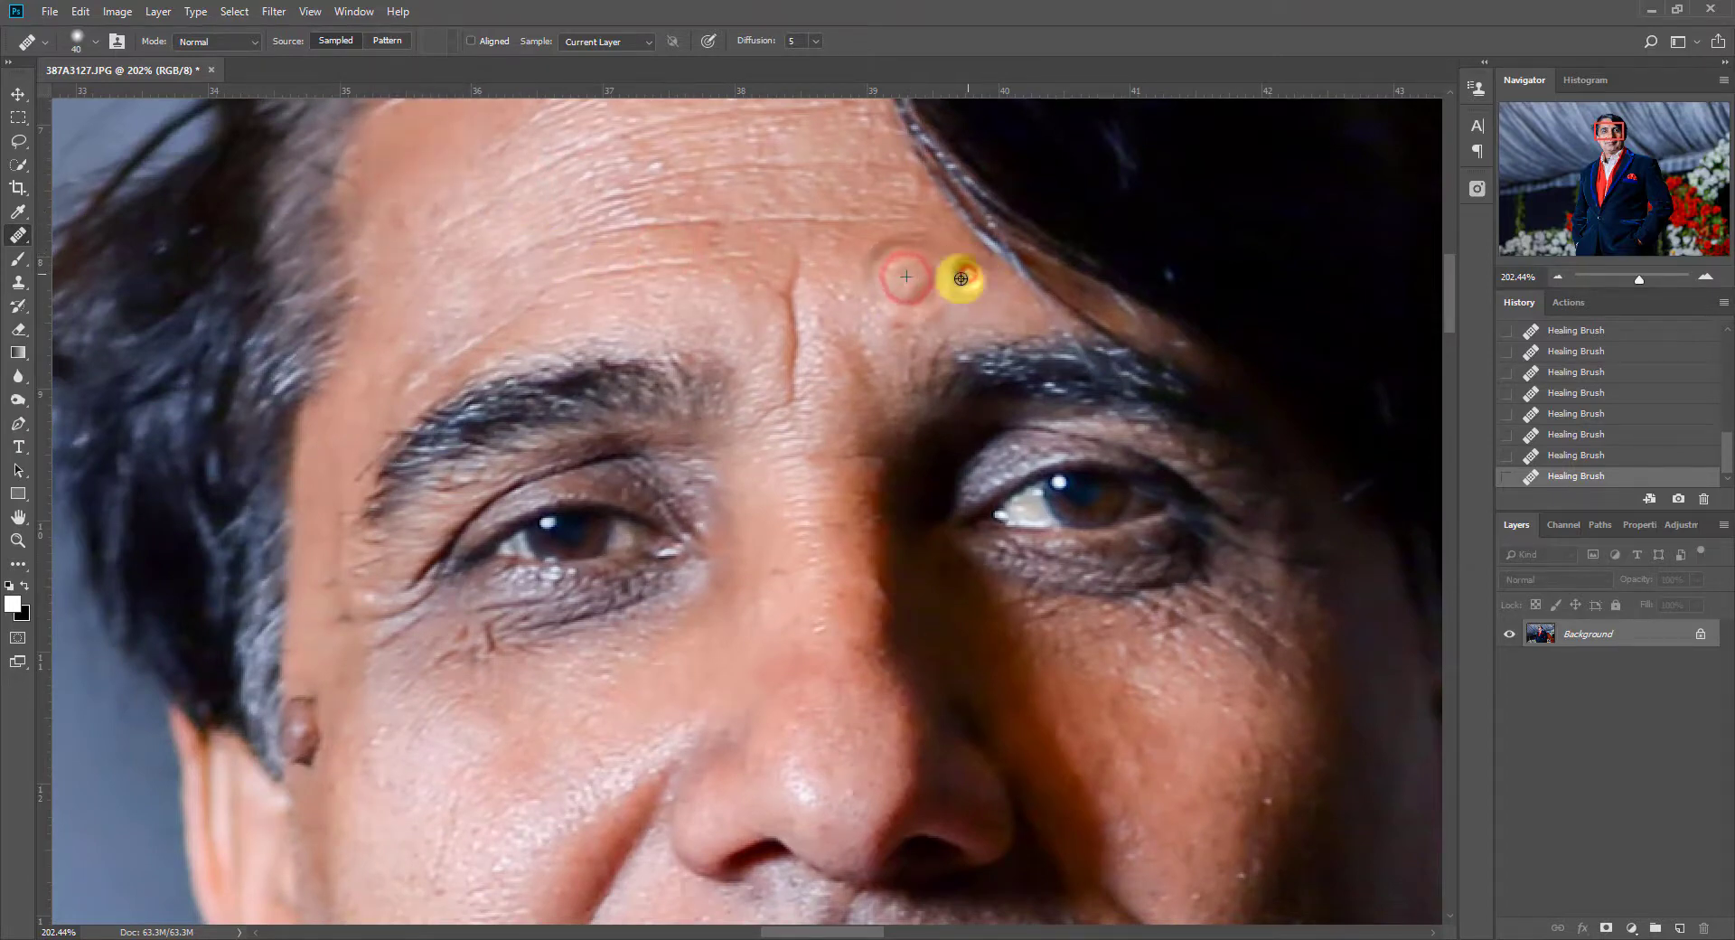
{"action": "left_click", "coordinate": [971, 273]}
{"action": "left_click", "coordinate": [865, 291], "text": "alt"}
{"action": "left_click", "coordinate": [887, 318]}
Heal the blemishes and bright specks on the shadow-side cheek with the Healing Brush, sampling smooth skin beside them
{"action": "left_click_drag", "start_coordinate": [799, 576], "coordinate": [703, 460]}
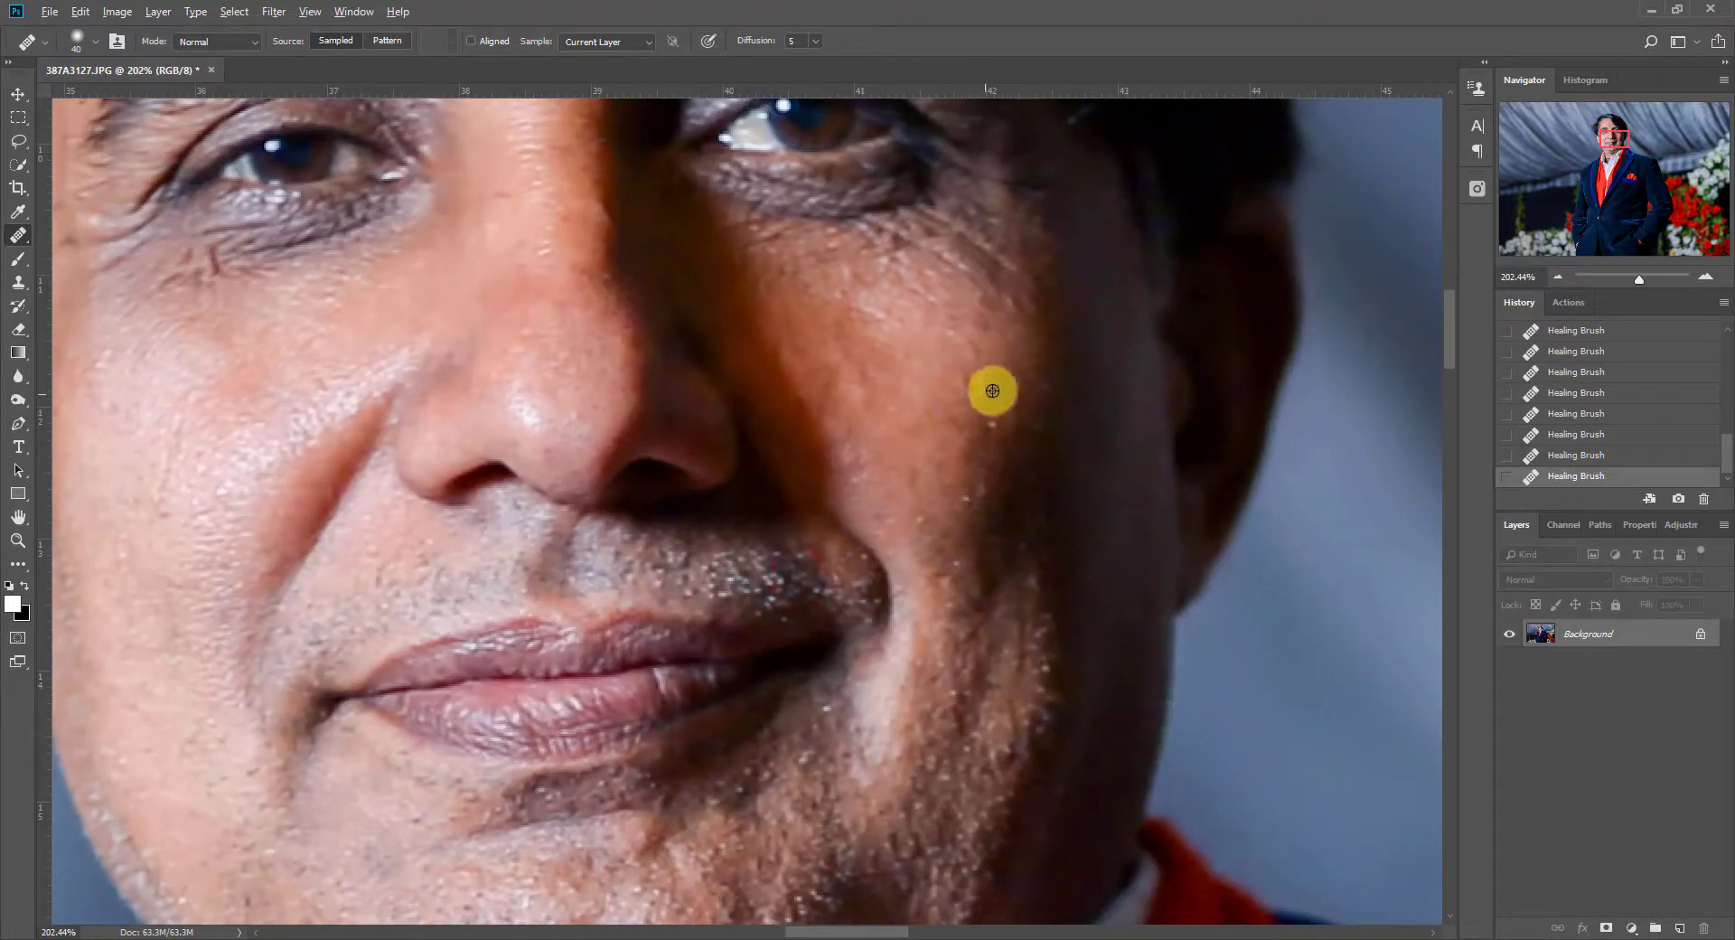
{"action": "left_click", "coordinate": [954, 388], "text": "alt"}
{"action": "left_click", "coordinate": [986, 417]}
{"action": "left_click", "coordinate": [953, 449], "text": "alt"}
{"action": "left_click", "coordinate": [964, 499]}
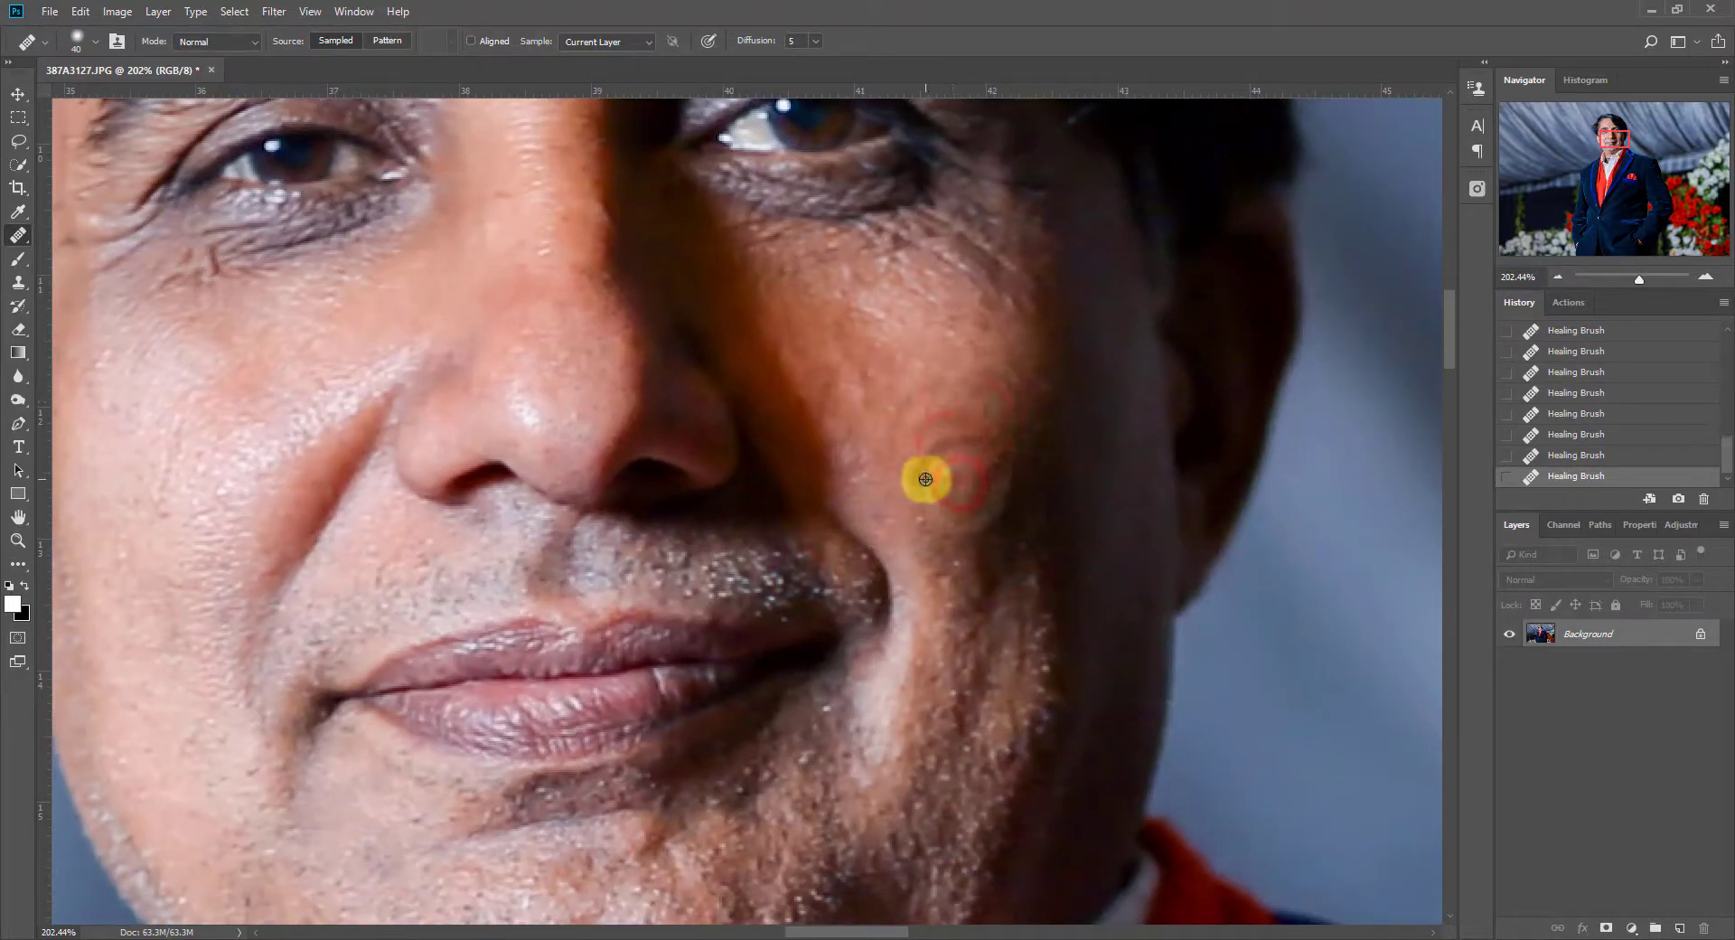
{"action": "left_click", "coordinate": [925, 480], "text": "alt"}
{"action": "left_click", "coordinate": [937, 566]}
{"action": "left_click", "coordinate": [901, 457], "text": "alt"}
{"action": "left_click", "coordinate": [938, 490]}
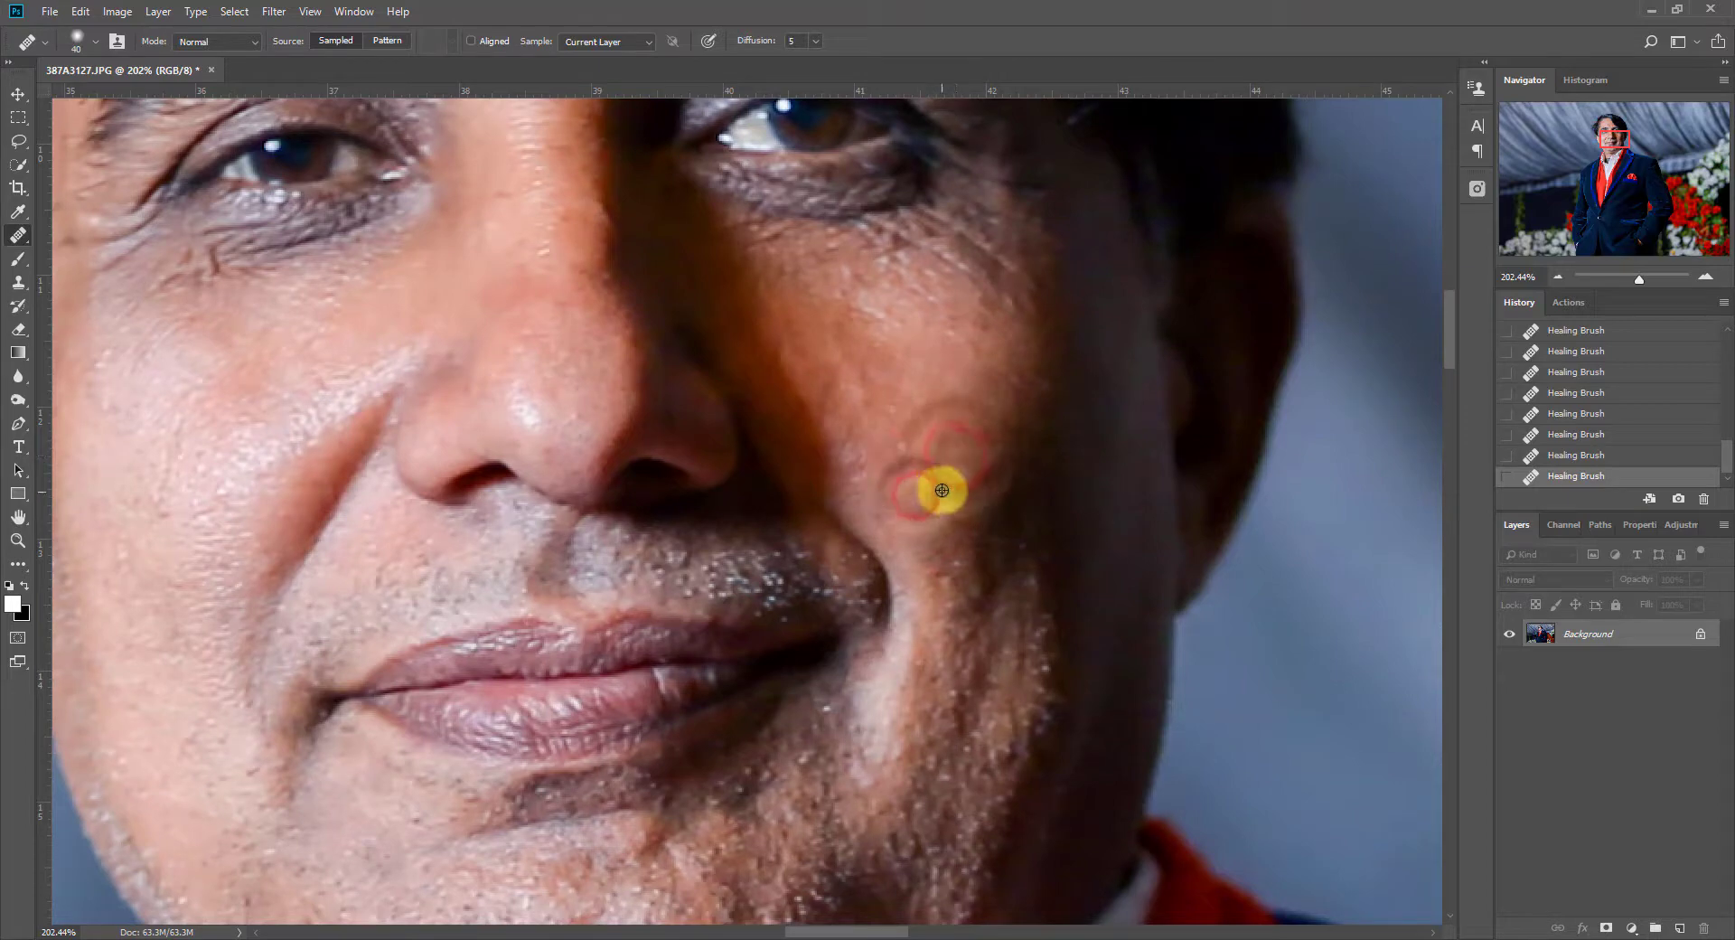
{"action": "left_click", "coordinate": [928, 386], "text": "alt"}
{"action": "left_click", "coordinate": [950, 364]}
Heal the small spots on the neck near the jaw edge and red scarf with the Healing Brush
{"action": "scroll", "coordinate": [921, 478], "scroll_direction": "down", "scroll_amount": 5}
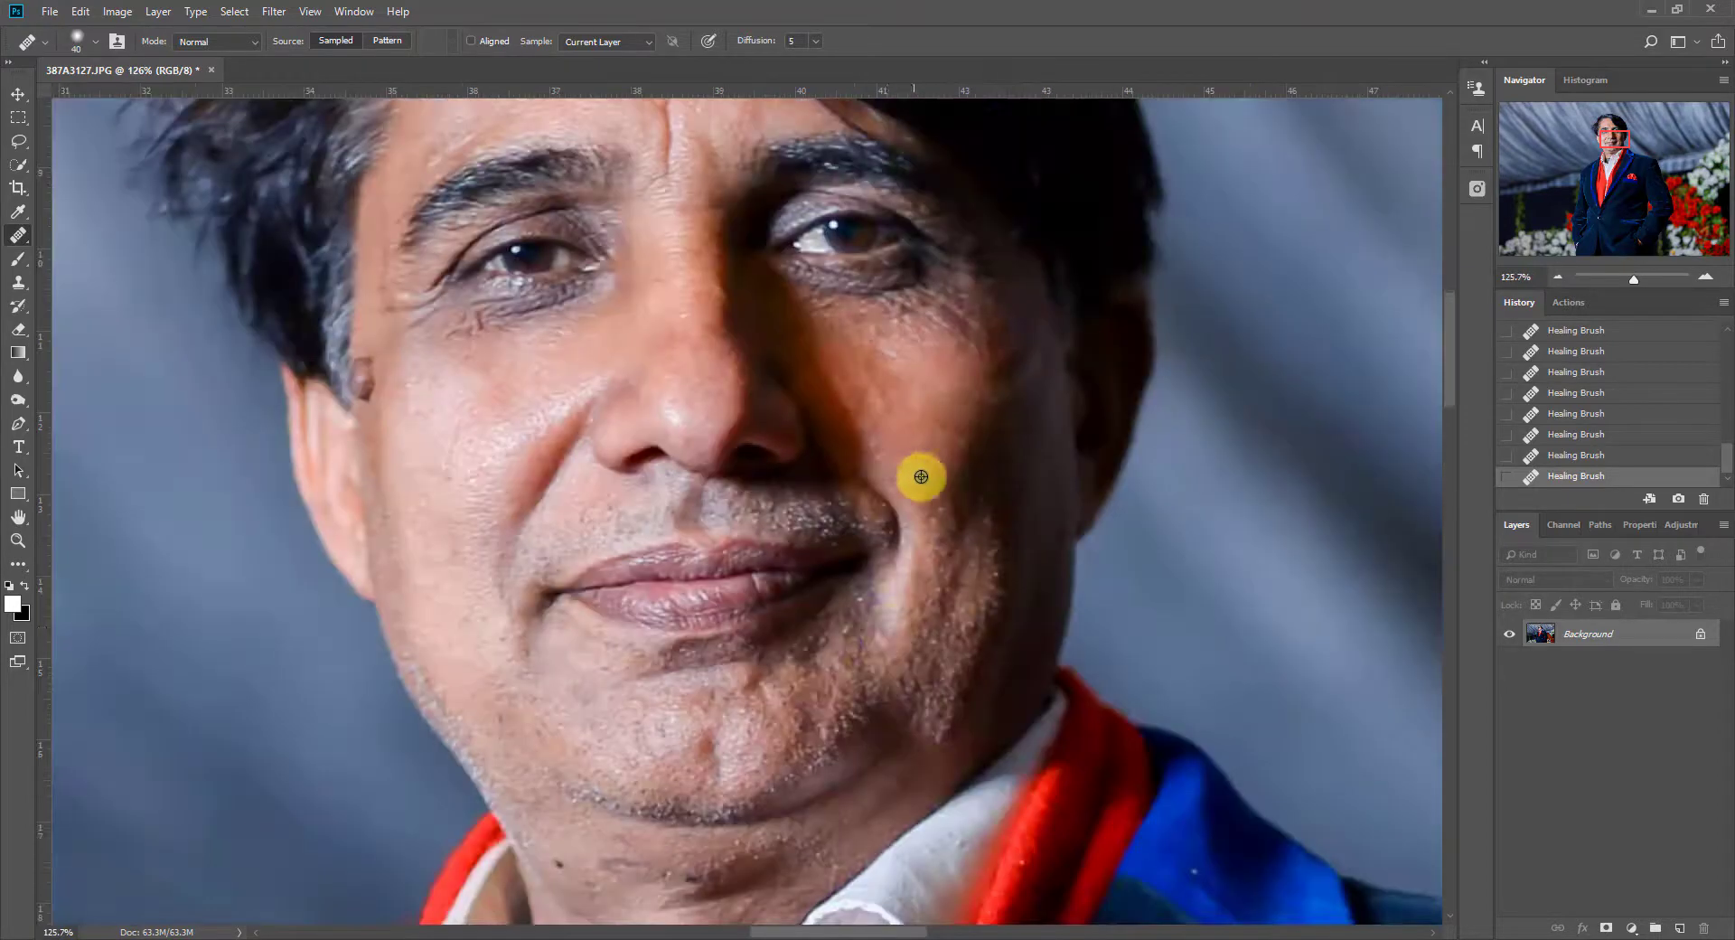
{"action": "left_click_drag", "start_coordinate": [784, 566], "coordinate": [684, 450]}
{"action": "scroll", "coordinate": [469, 778], "scroll_direction": "up", "scroll_amount": 10}
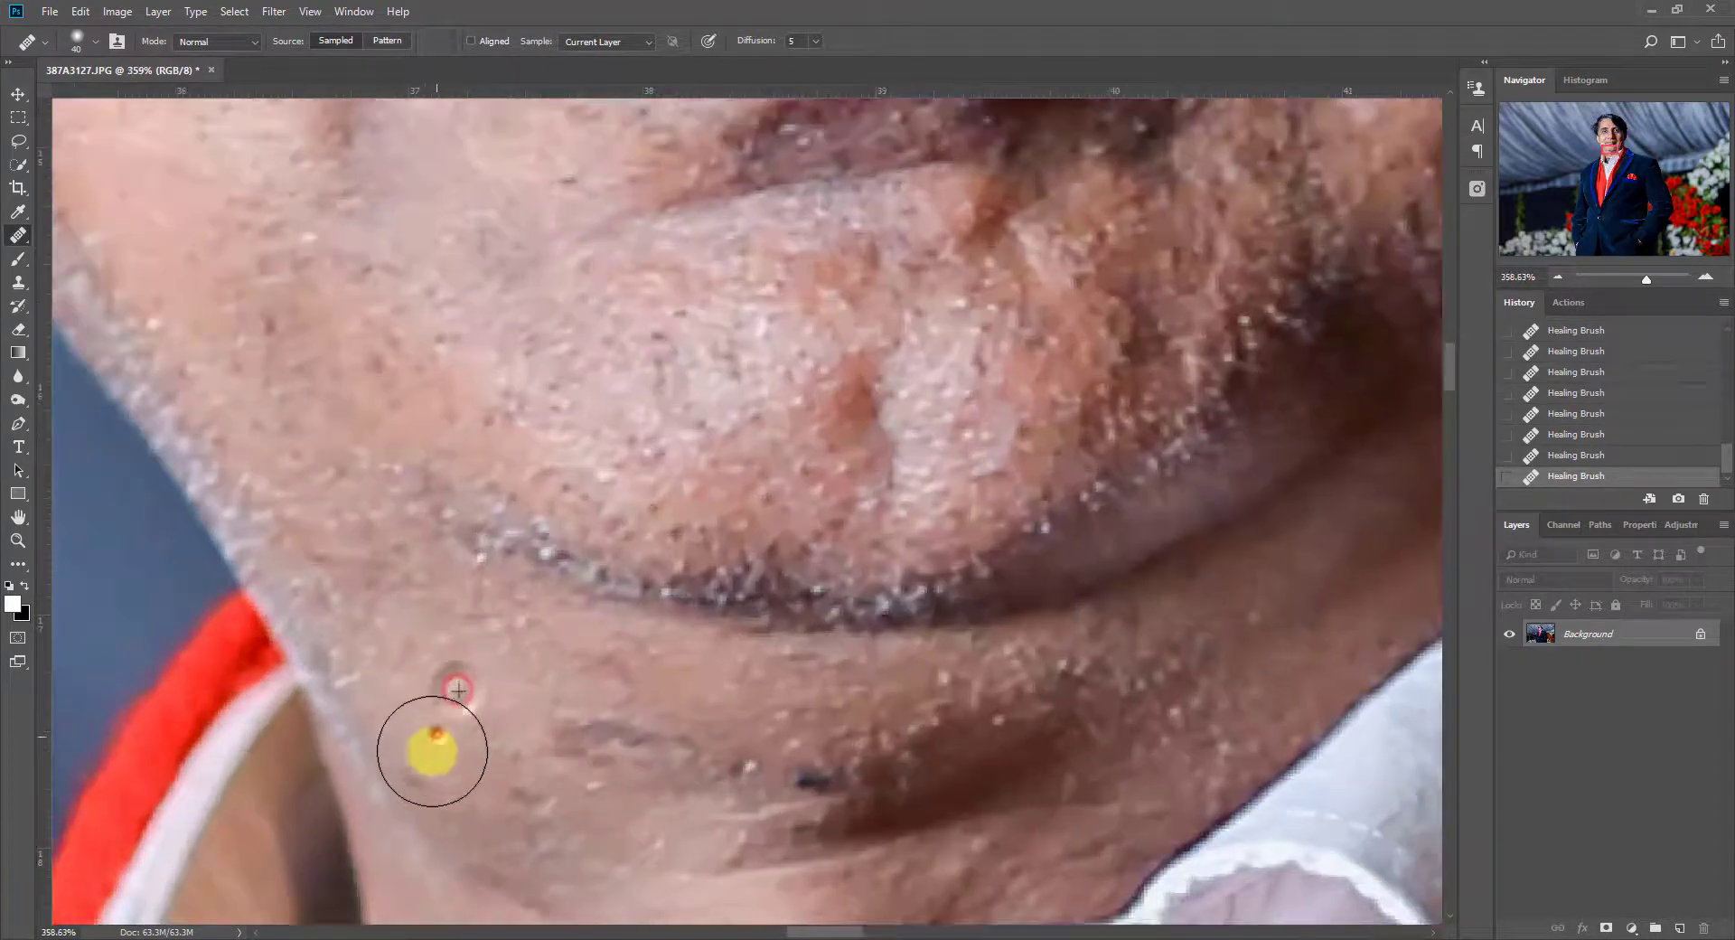
{"action": "left_click", "coordinate": [426, 752], "text": "alt"}
{"action": "left_click", "coordinate": [412, 782]}
{"action": "left_click", "coordinate": [402, 778], "text": "alt"}
{"action": "left_click", "coordinate": [392, 806]}
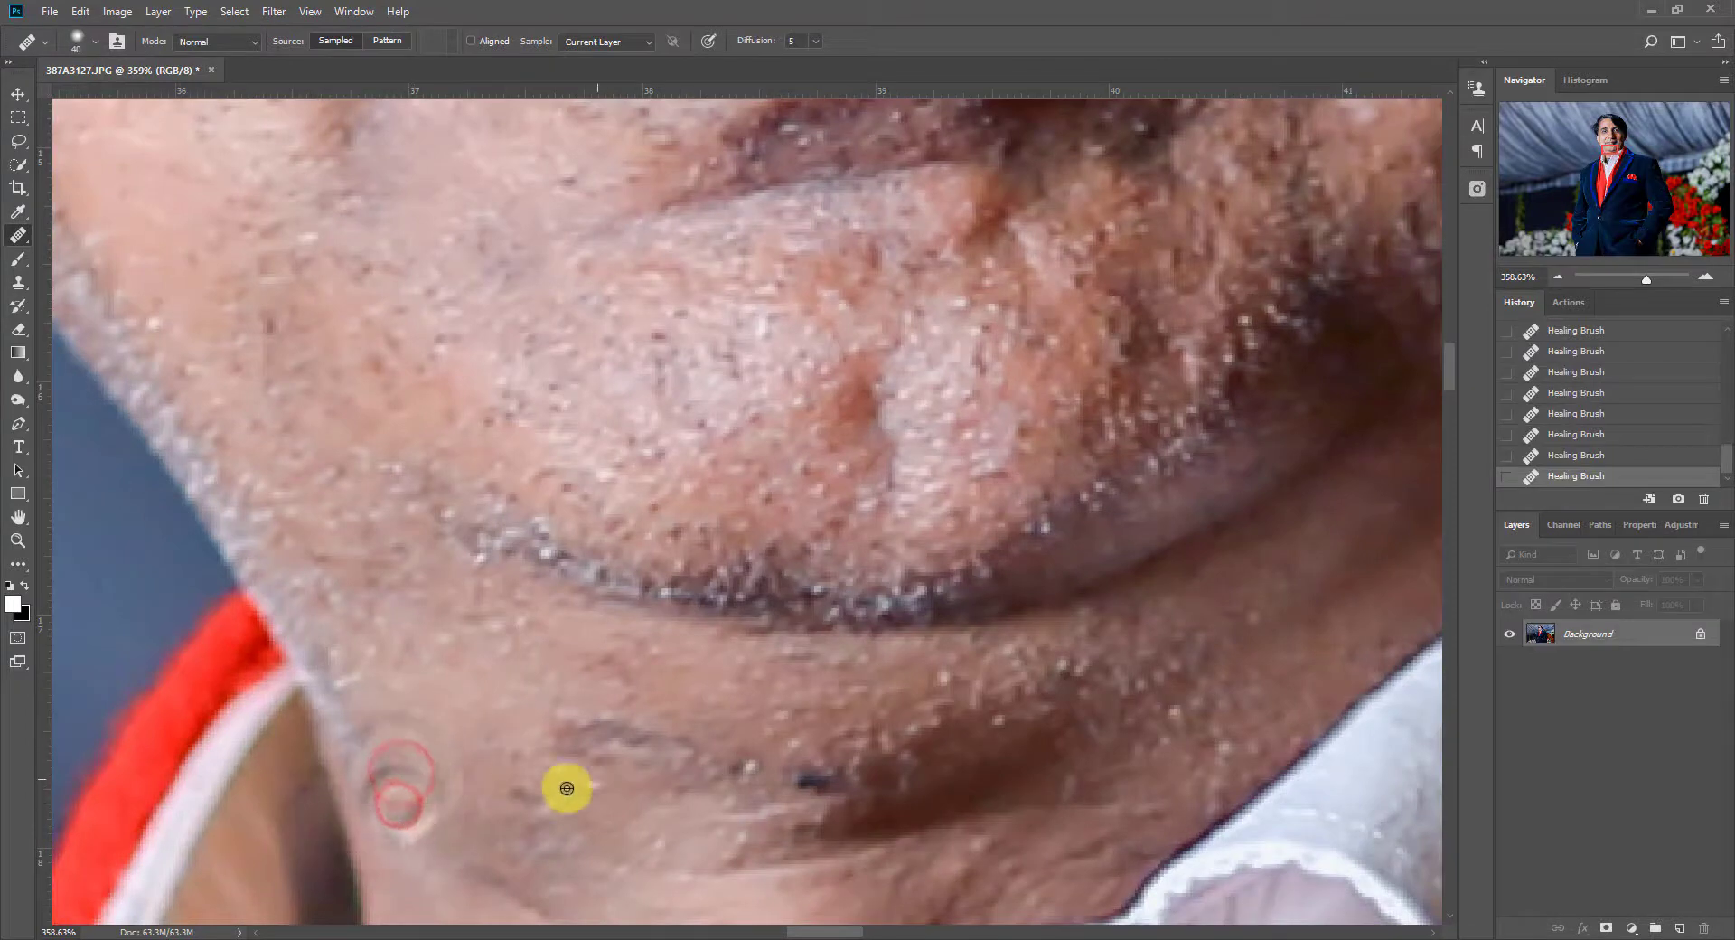
{"action": "left_click", "coordinate": [420, 865], "text": "alt"}
{"action": "left_click", "coordinate": [405, 844]}
Heal the dark spot and the dark crease marks on the neck below the chin with the Healing Brush
{"action": "left_click", "coordinate": [701, 720], "text": "alt"}
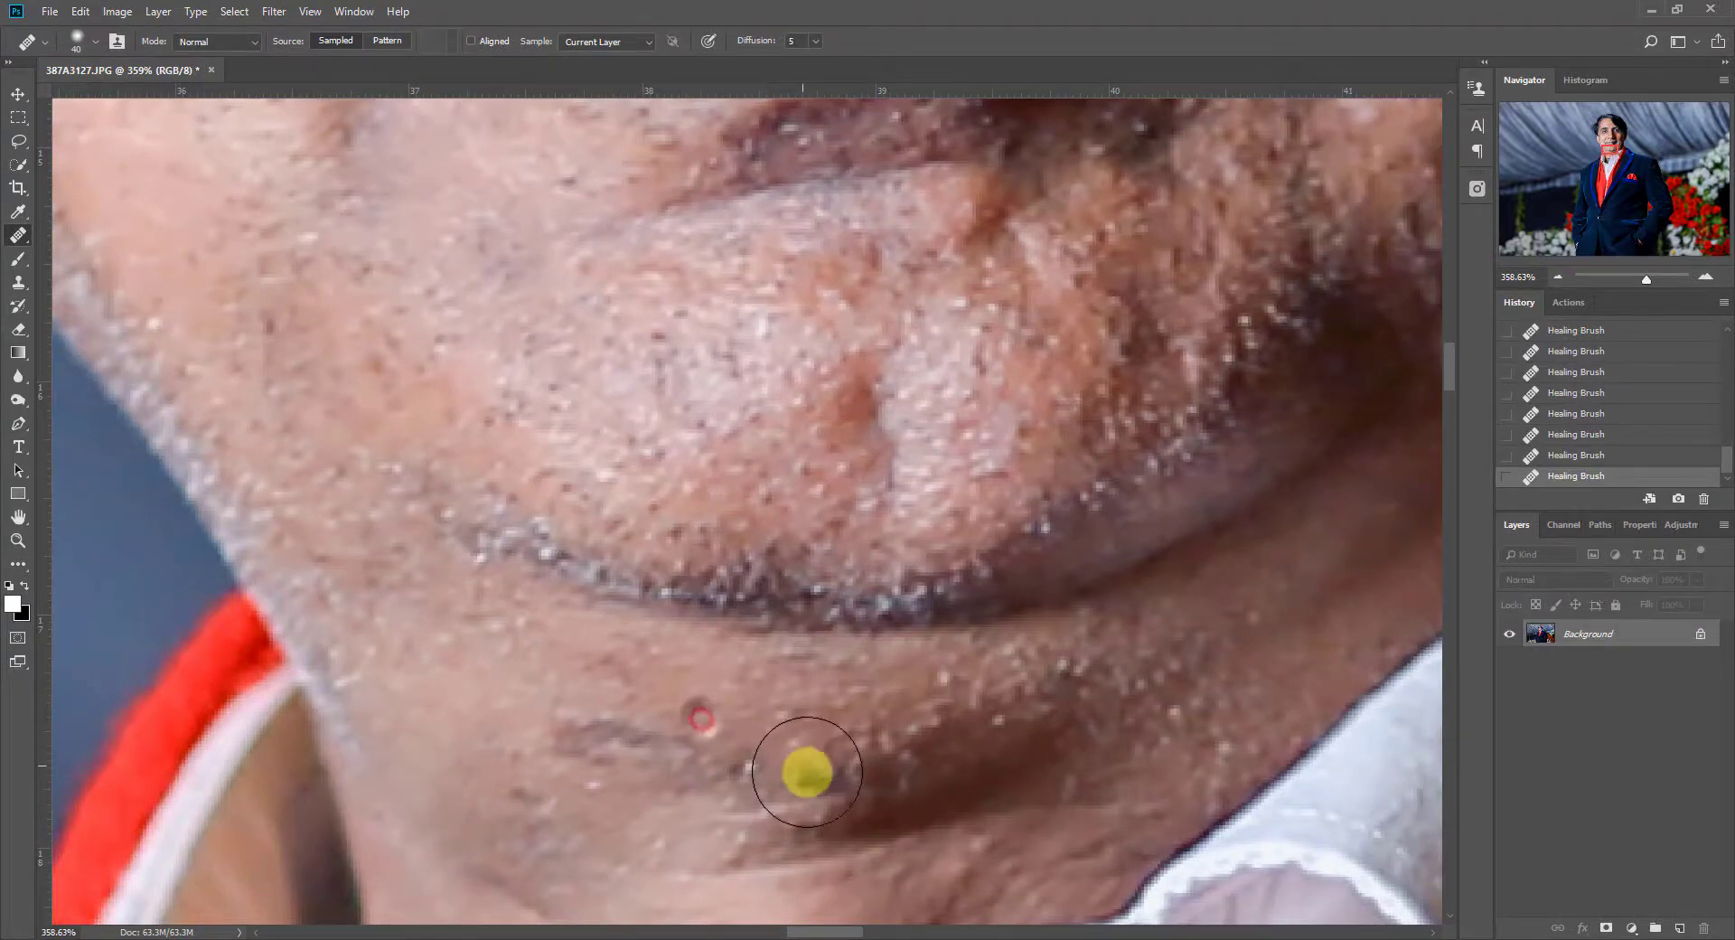
{"action": "left_click", "coordinate": [804, 776]}
{"action": "left_click", "coordinate": [721, 730], "text": "alt"}
{"action": "left_click", "coordinate": [739, 767]}
{"action": "left_click", "coordinate": [719, 717], "text": "alt"}
{"action": "left_click", "coordinate": [677, 728]}
{"action": "left_click", "coordinate": [617, 733]}
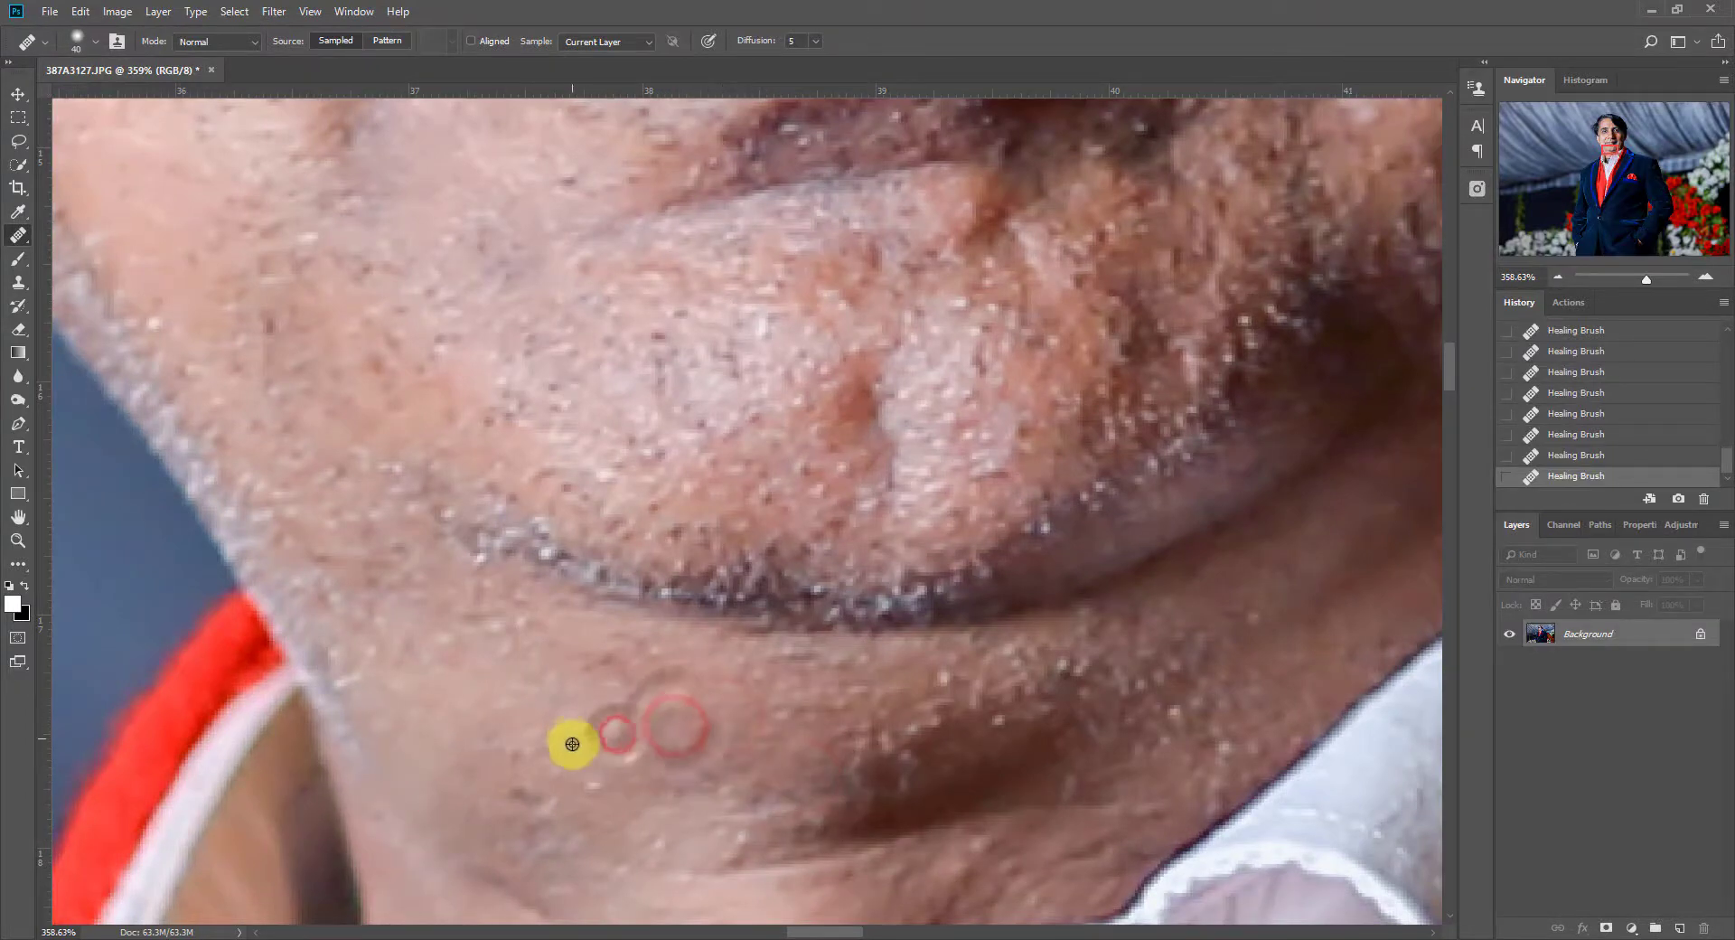
Start the Portraiture filter, preview the face at 100%, and set the Detail Smoothing threshold to 20
{"action": "scroll", "coordinate": [579, 743], "scroll_direction": "down", "scroll_amount": 9}
{"action": "scroll", "coordinate": [628, 737], "scroll_direction": "down", "scroll_amount": 5}
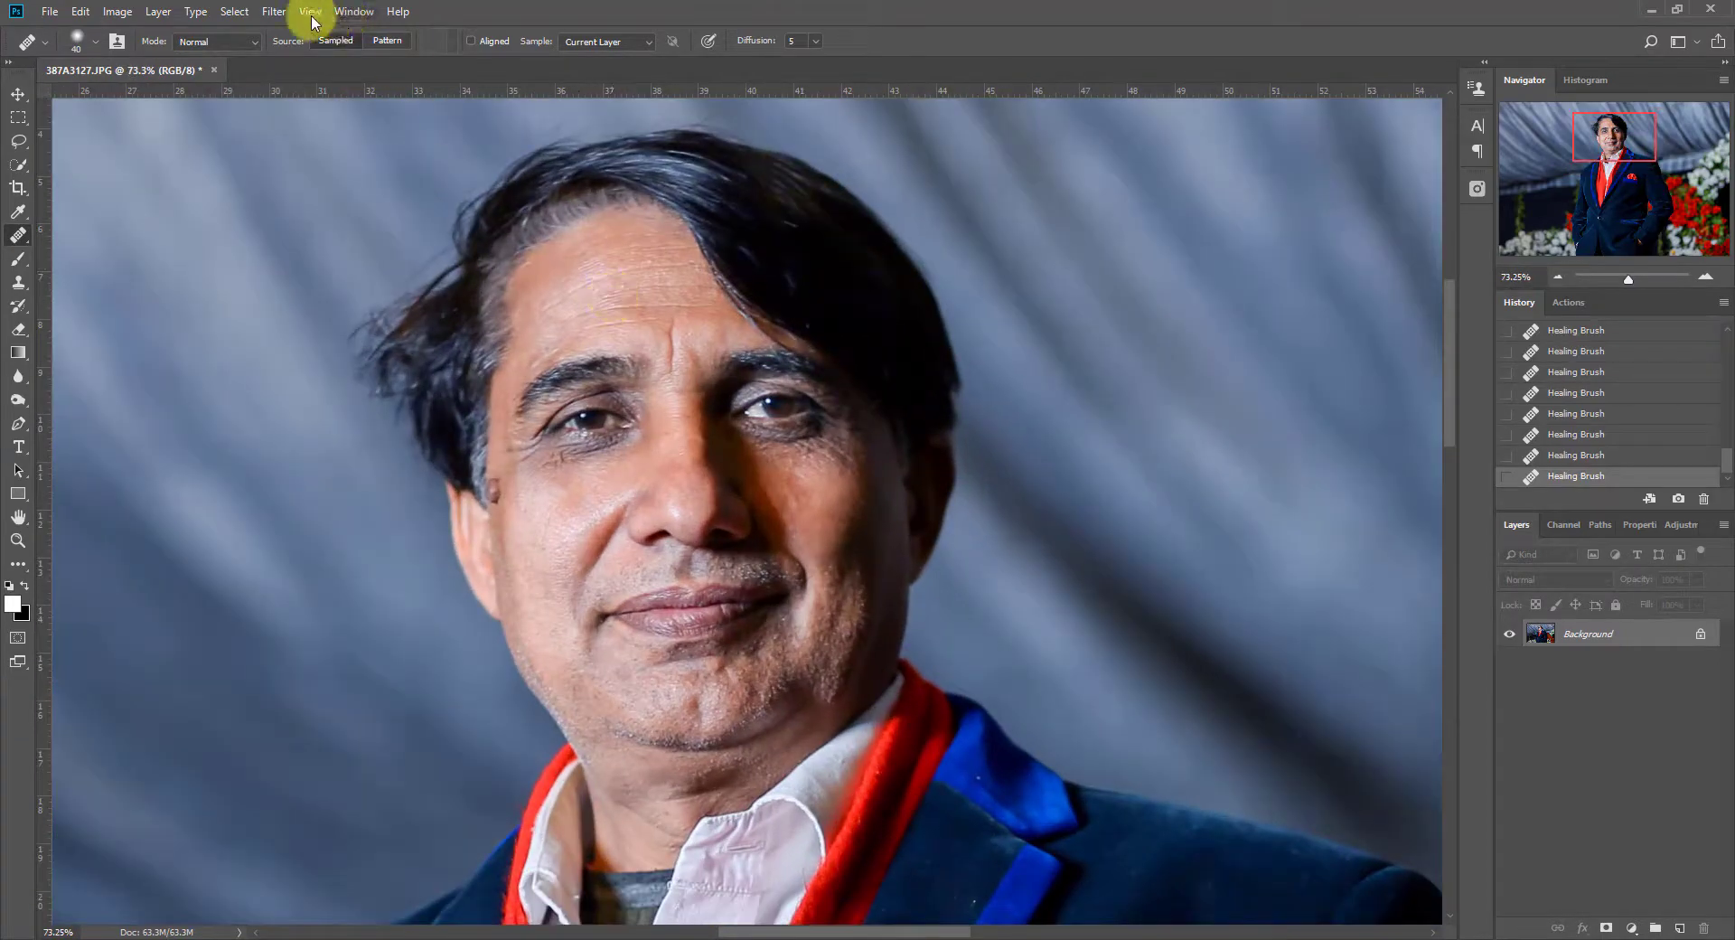
{"action": "left_click", "coordinate": [274, 11]}
{"action": "left_click", "coordinate": [527, 436]}
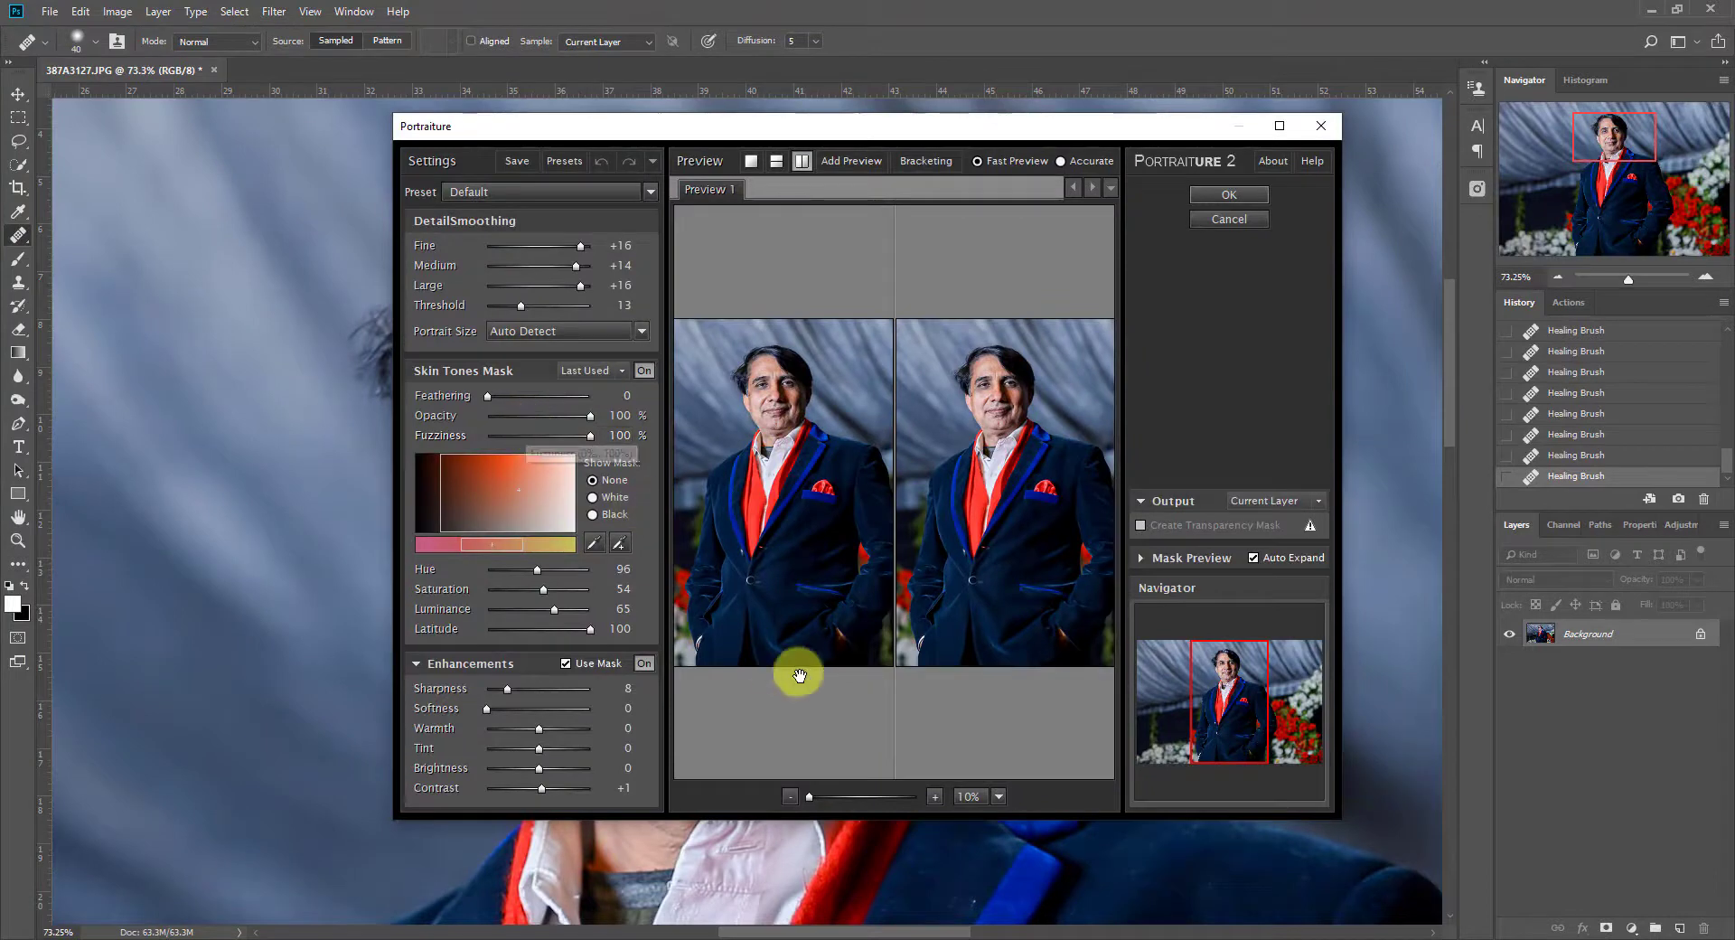
{"action": "left_click", "coordinate": [934, 796]}
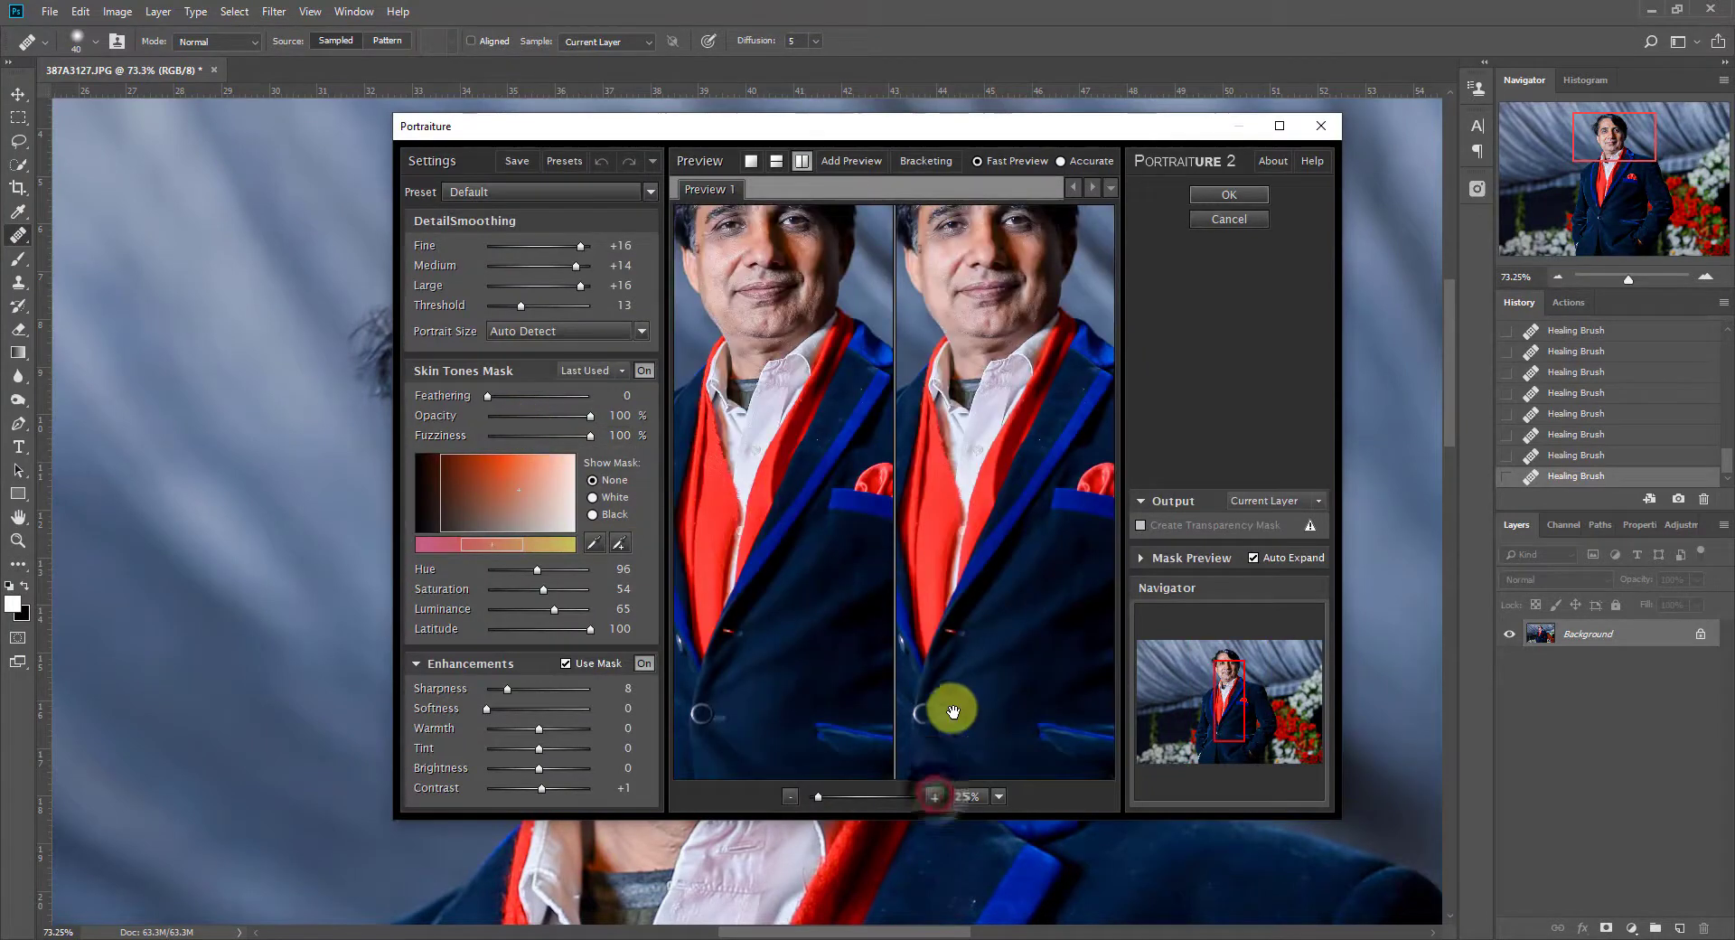
{"action": "left_click", "coordinate": [935, 798]}
{"action": "left_click", "coordinate": [936, 799]}
{"action": "left_click_drag", "start_coordinate": [985, 445], "coordinate": [1066, 824]}
{"action": "left_click_drag", "start_coordinate": [1068, 412], "coordinate": [971, 840]}
{"action": "left_click_drag", "start_coordinate": [1090, 570], "coordinate": [982, 503]}
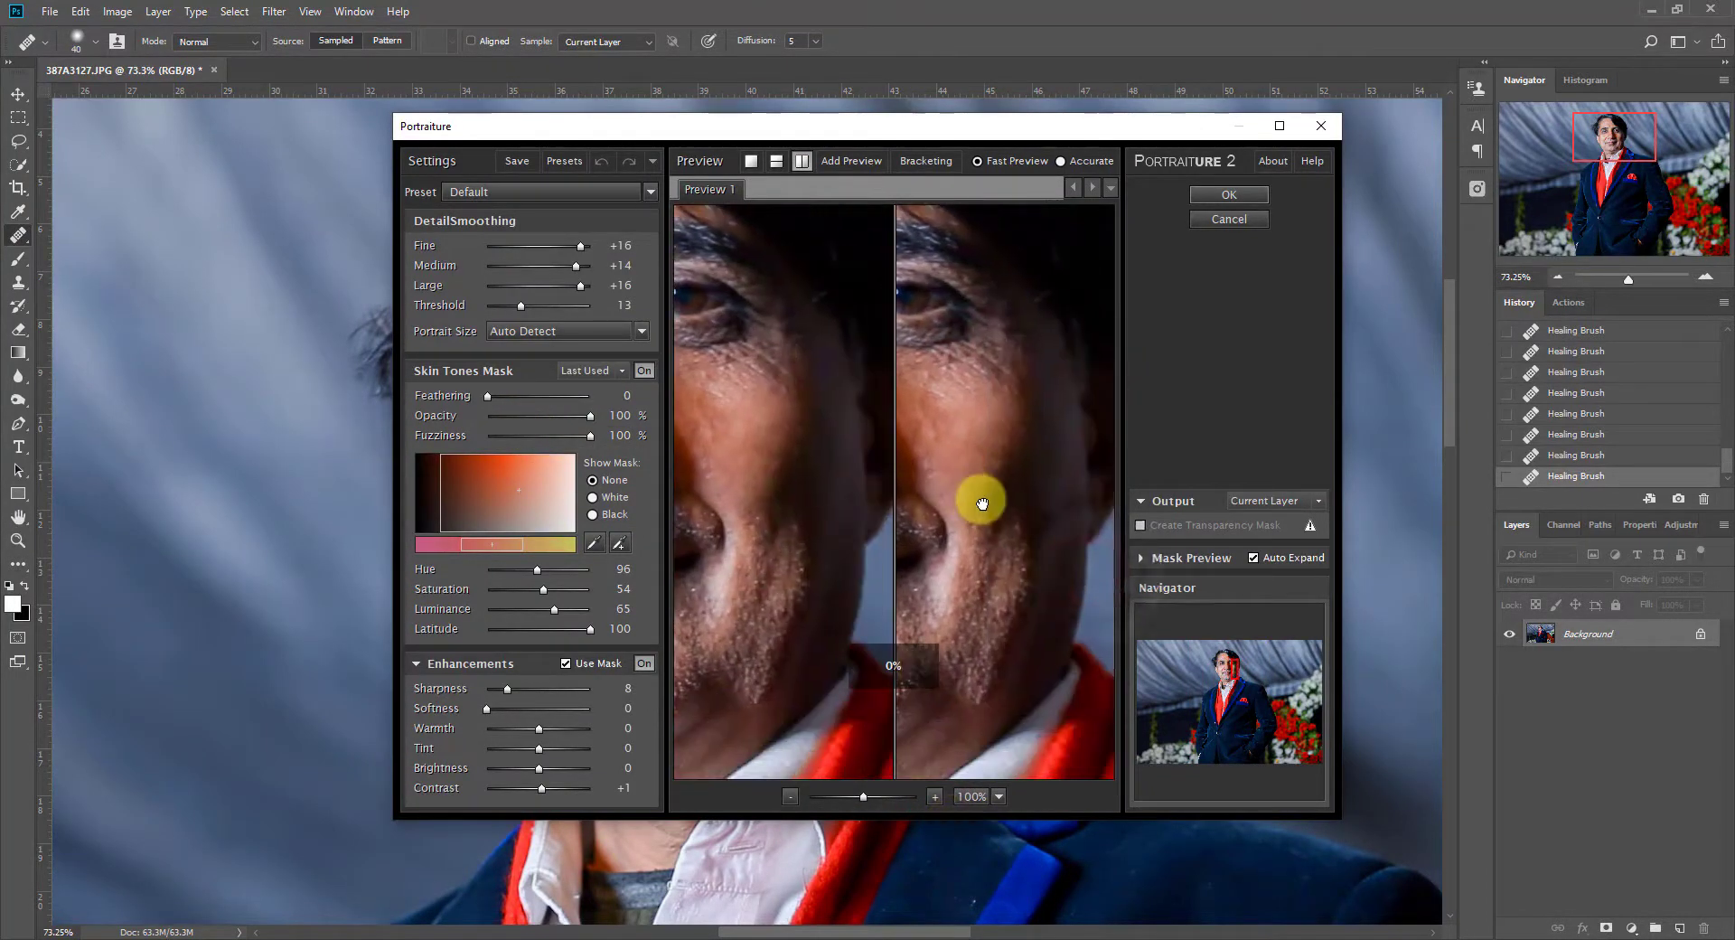
{"action": "left_click", "coordinate": [539, 307]}
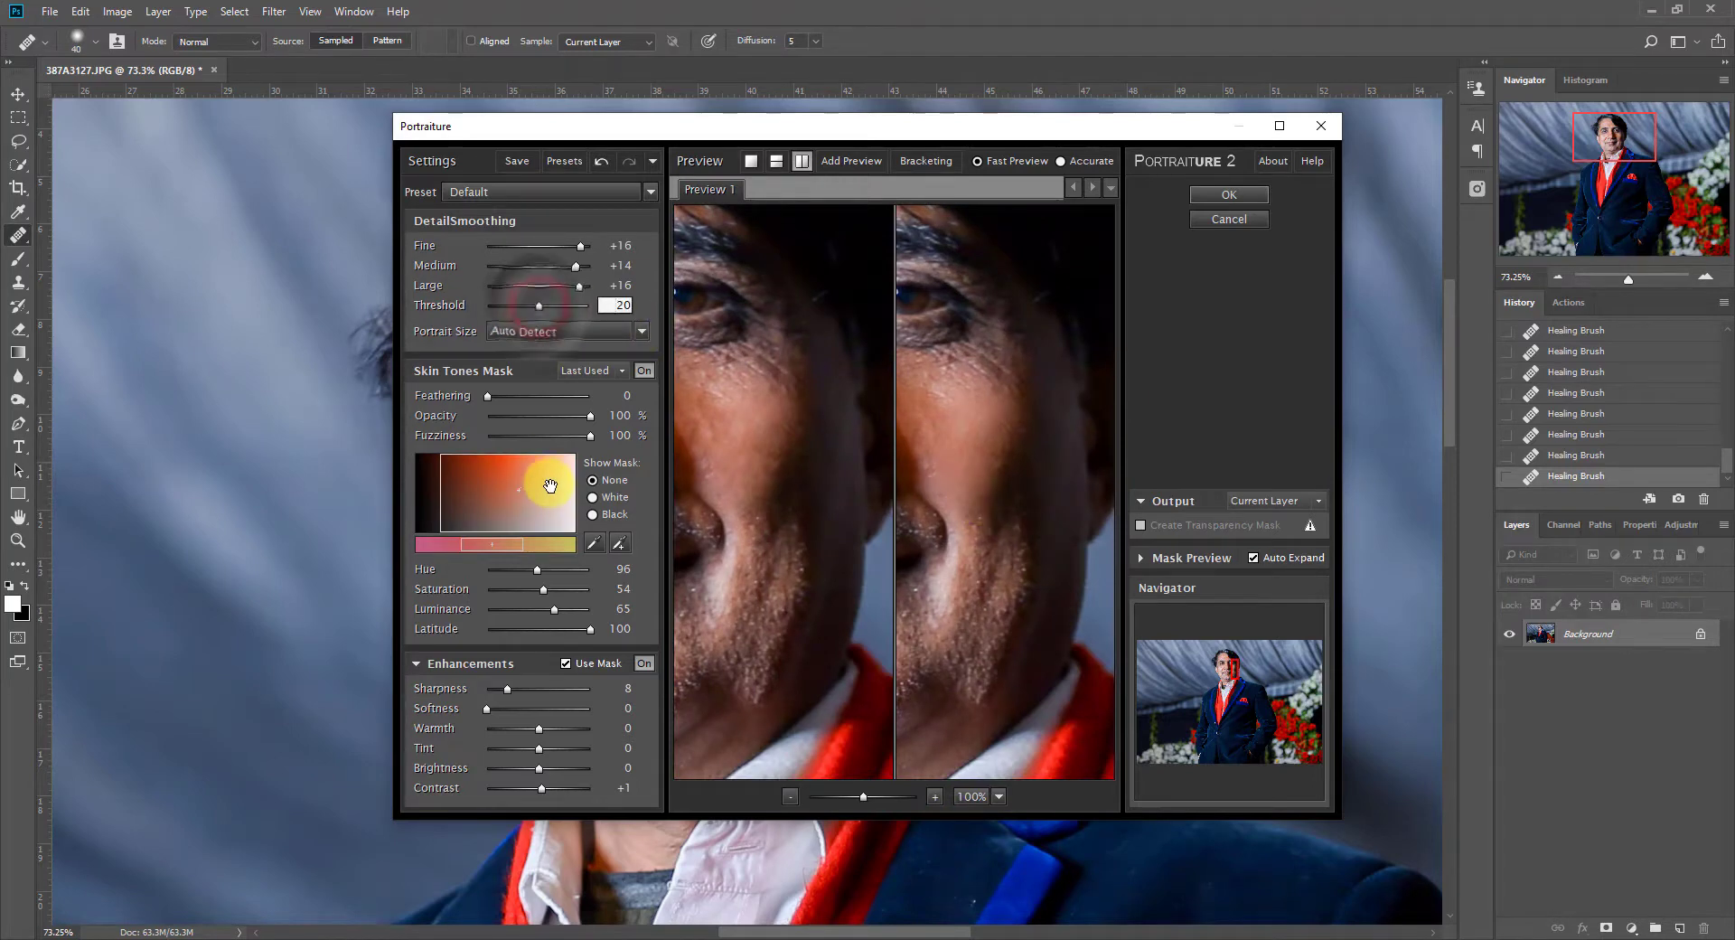
Define Portraiture's skin tones mask by sampling skin colours from the lit cheek and other parts of the face
{"action": "left_click", "coordinate": [594, 543]}
{"action": "left_click_drag", "start_coordinate": [943, 472], "coordinate": [1123, 425]}
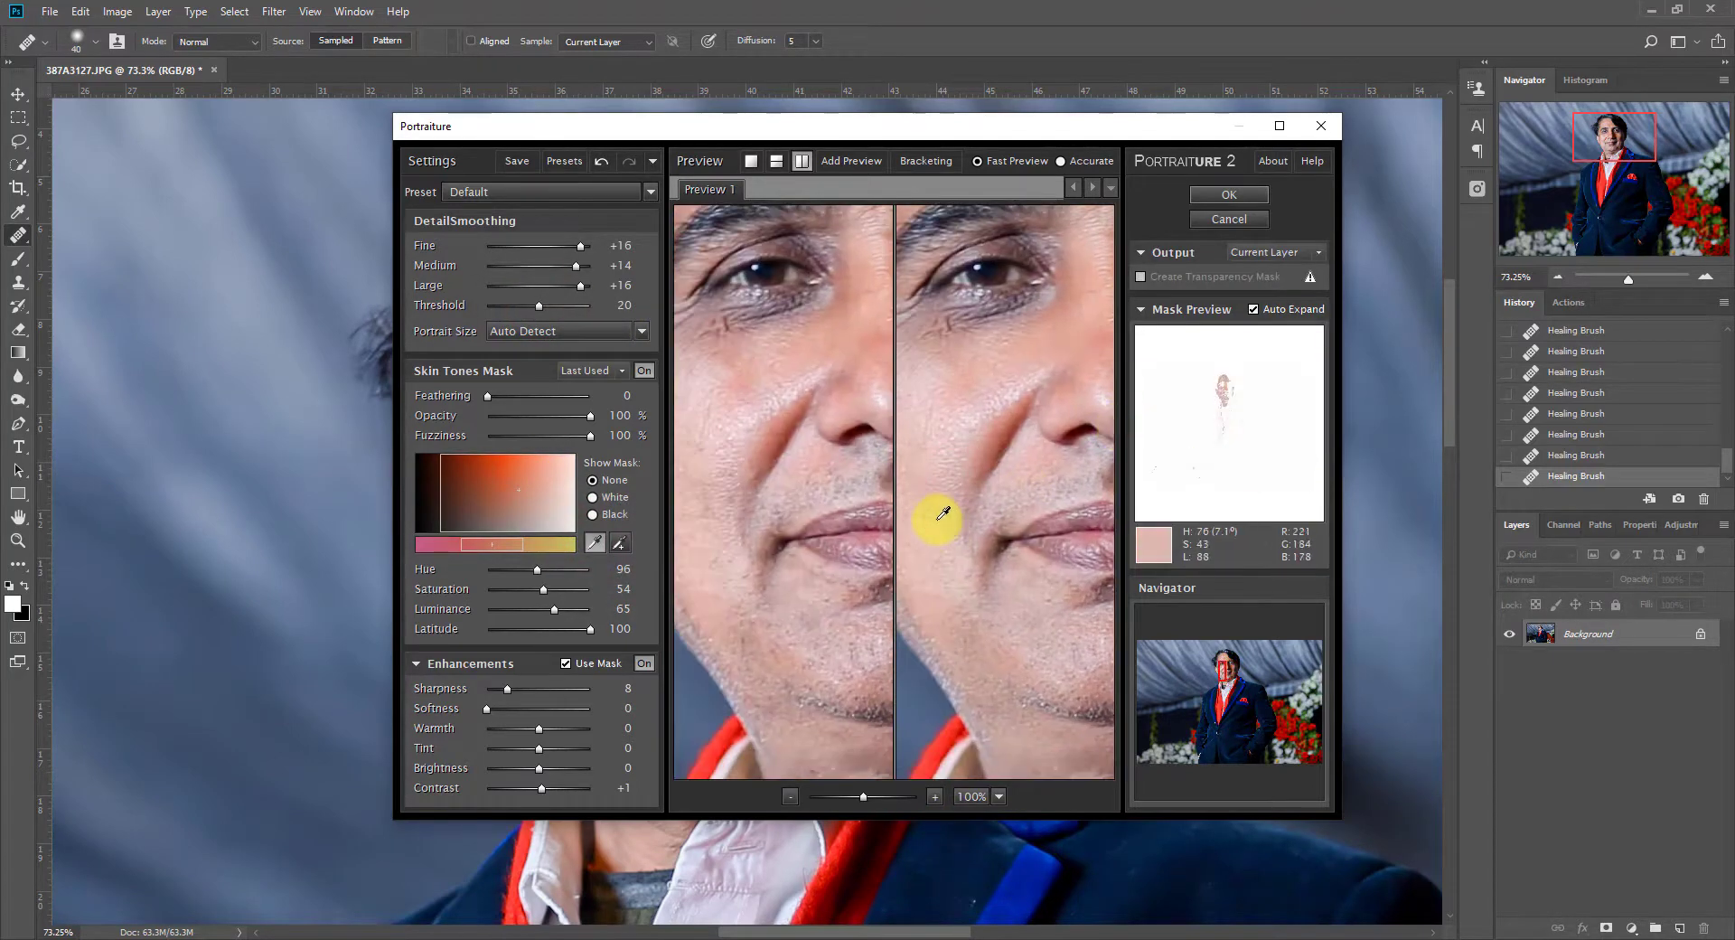
{"action": "left_click", "coordinate": [940, 518]}
{"action": "left_click_drag", "start_coordinate": [941, 519], "coordinate": [1033, 668]}
{"action": "left_click", "coordinate": [1038, 341]}
{"action": "left_click_drag", "start_coordinate": [1030, 549], "coordinate": [866, 406]}
{"action": "left_click", "coordinate": [927, 552]}
Extend Portraiture's skin tones mask with more skin samples from the chin and the rest of the face
{"action": "left_click_drag", "start_coordinate": [947, 651], "coordinate": [894, 465]}
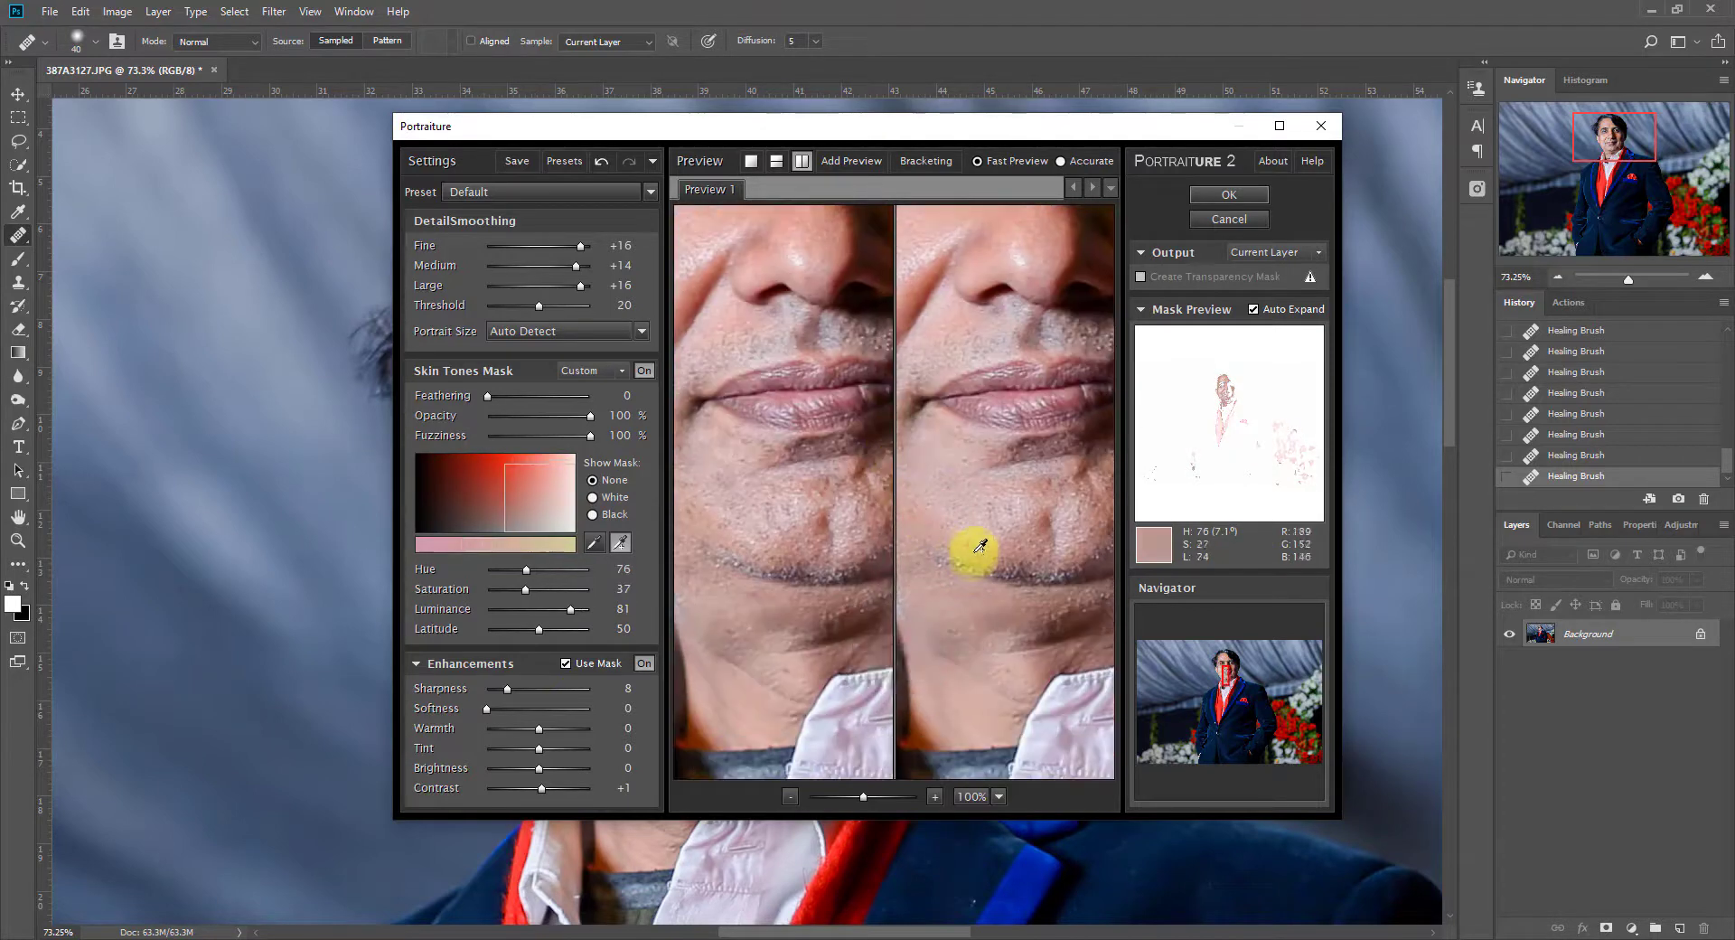
{"action": "left_click", "coordinate": [975, 547]}
{"action": "left_click_drag", "start_coordinate": [975, 548], "coordinate": [1136, 659]}
{"action": "left_click", "coordinate": [950, 503]}
{"action": "left_click", "coordinate": [978, 516]}
{"action": "left_click", "coordinate": [964, 478]}
{"action": "left_click", "coordinate": [984, 419]}
{"action": "left_click", "coordinate": [1026, 362]}
{"action": "left_click", "coordinate": [1019, 440]}
{"action": "left_click", "coordinate": [988, 454]}
Add skin samples from under the eye and the forehead to the skin tones mask, and apply the Portraiture filter
{"action": "left_click_drag", "start_coordinate": [1088, 389], "coordinate": [985, 531]}
{"action": "left_click", "coordinate": [1001, 437]}
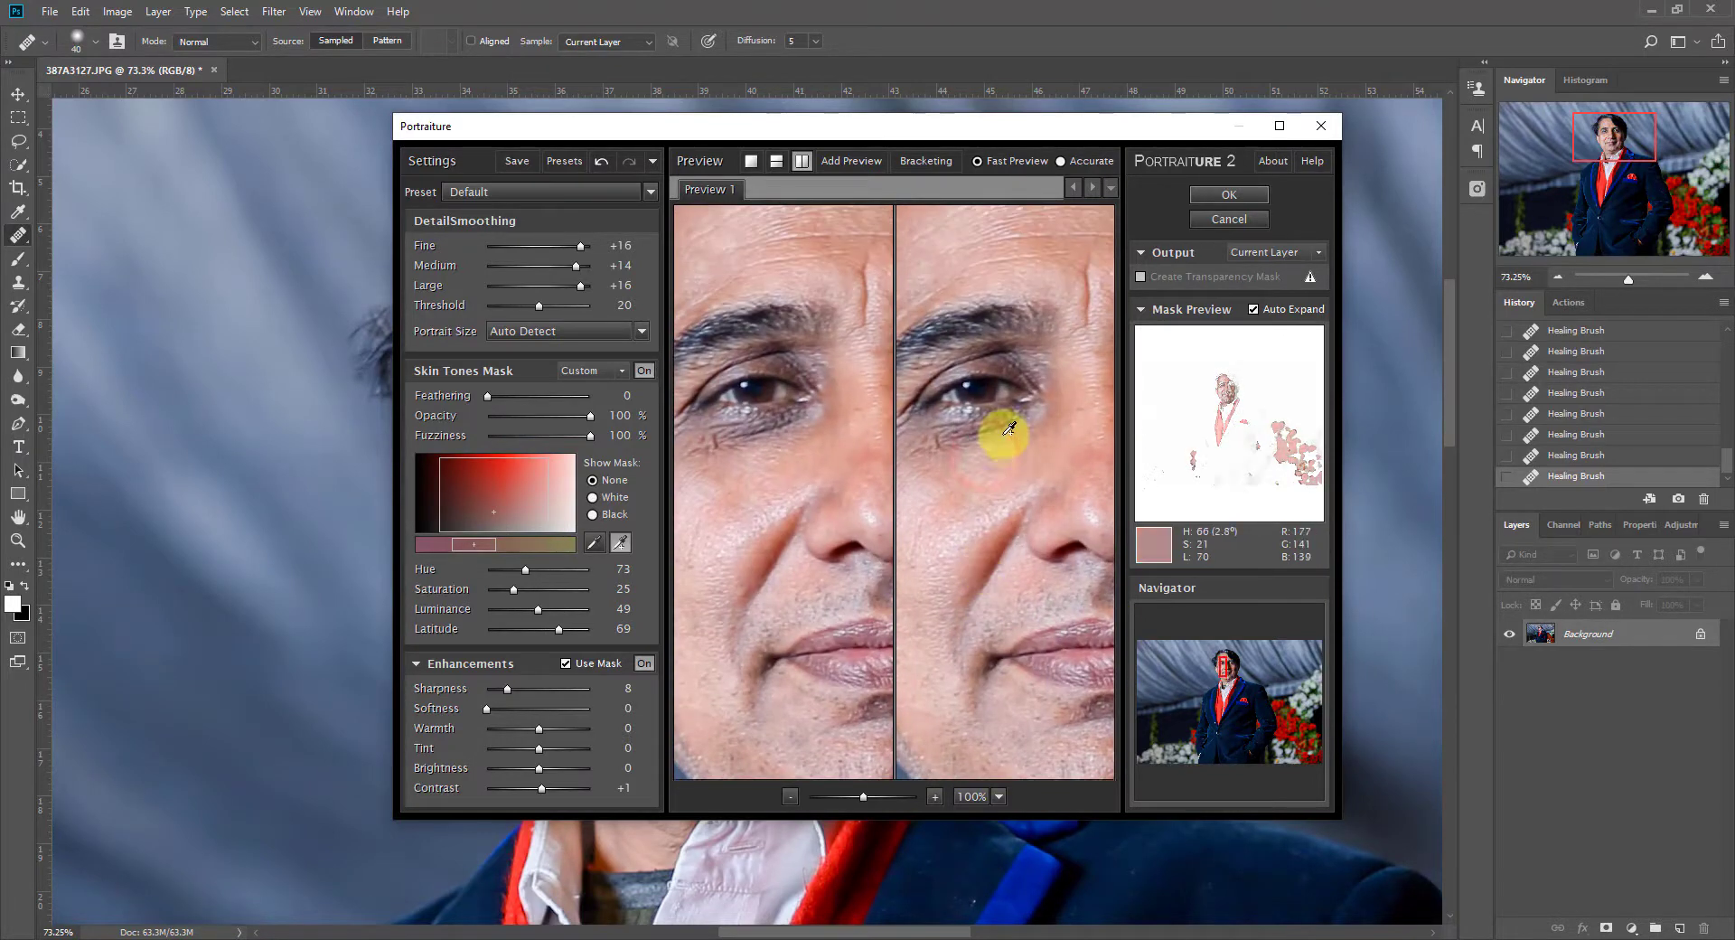
{"action": "left_click_drag", "start_coordinate": [1003, 434], "coordinate": [980, 558]}
{"action": "left_click", "coordinate": [1002, 450]}
{"action": "scroll", "coordinate": [991, 361], "scroll_direction": "up", "scroll_amount": 5}
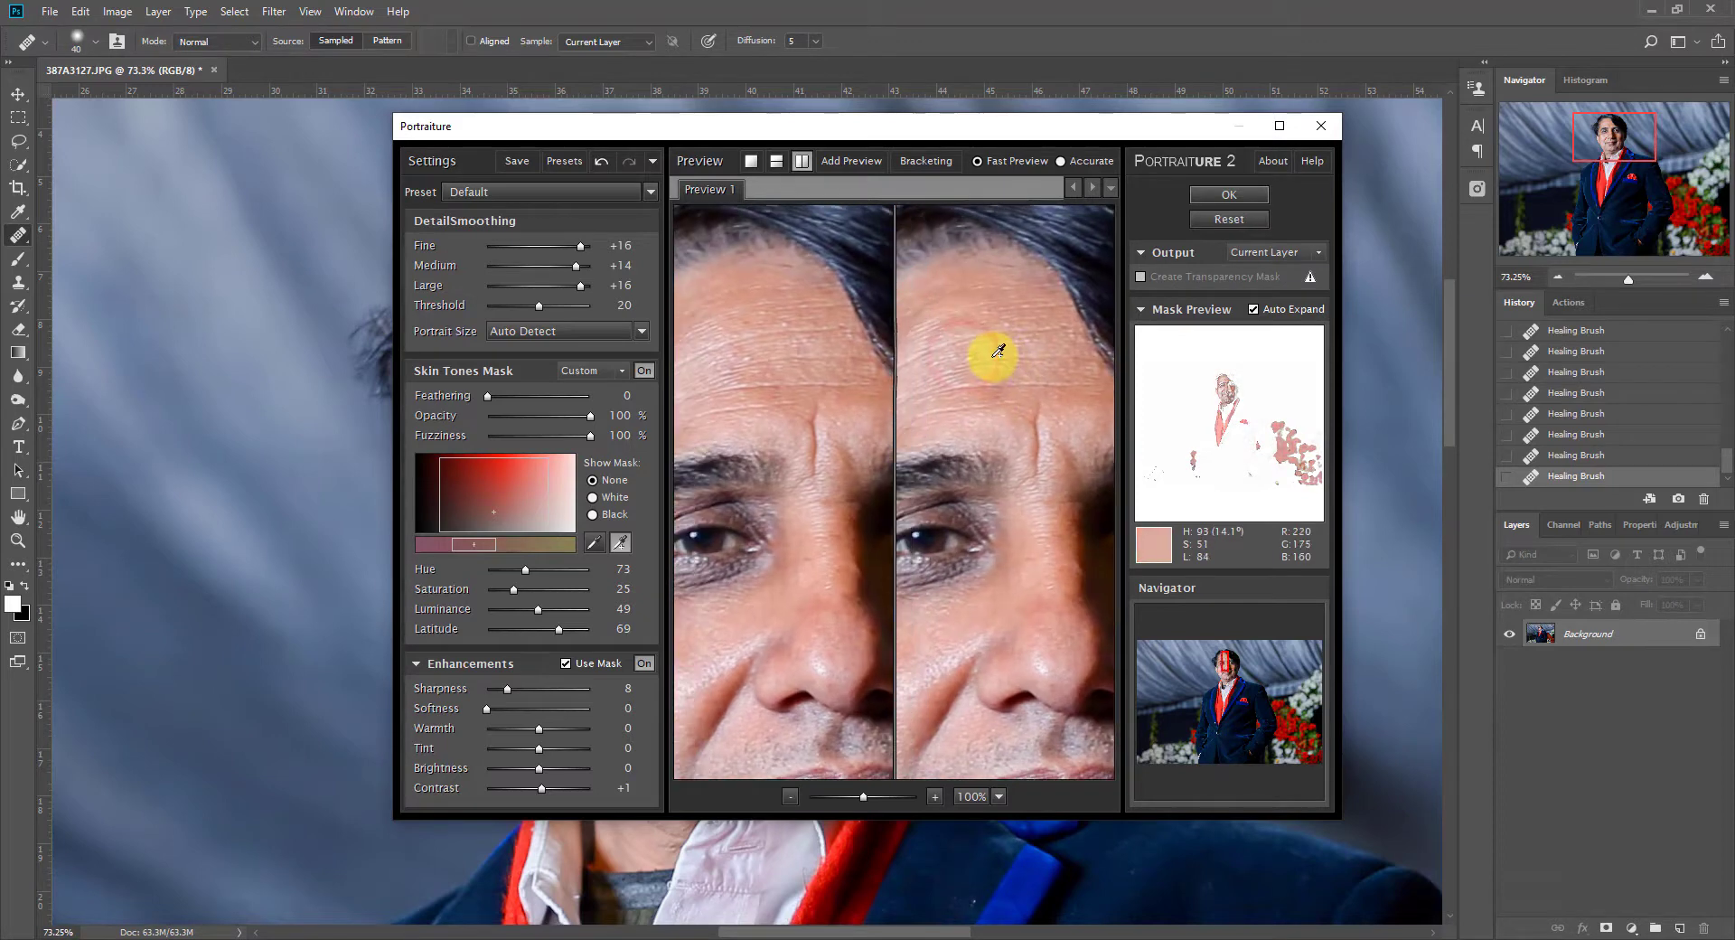
{"action": "left_click_drag", "start_coordinate": [961, 370], "coordinate": [998, 374]}
{"action": "left_click", "coordinate": [972, 366]}
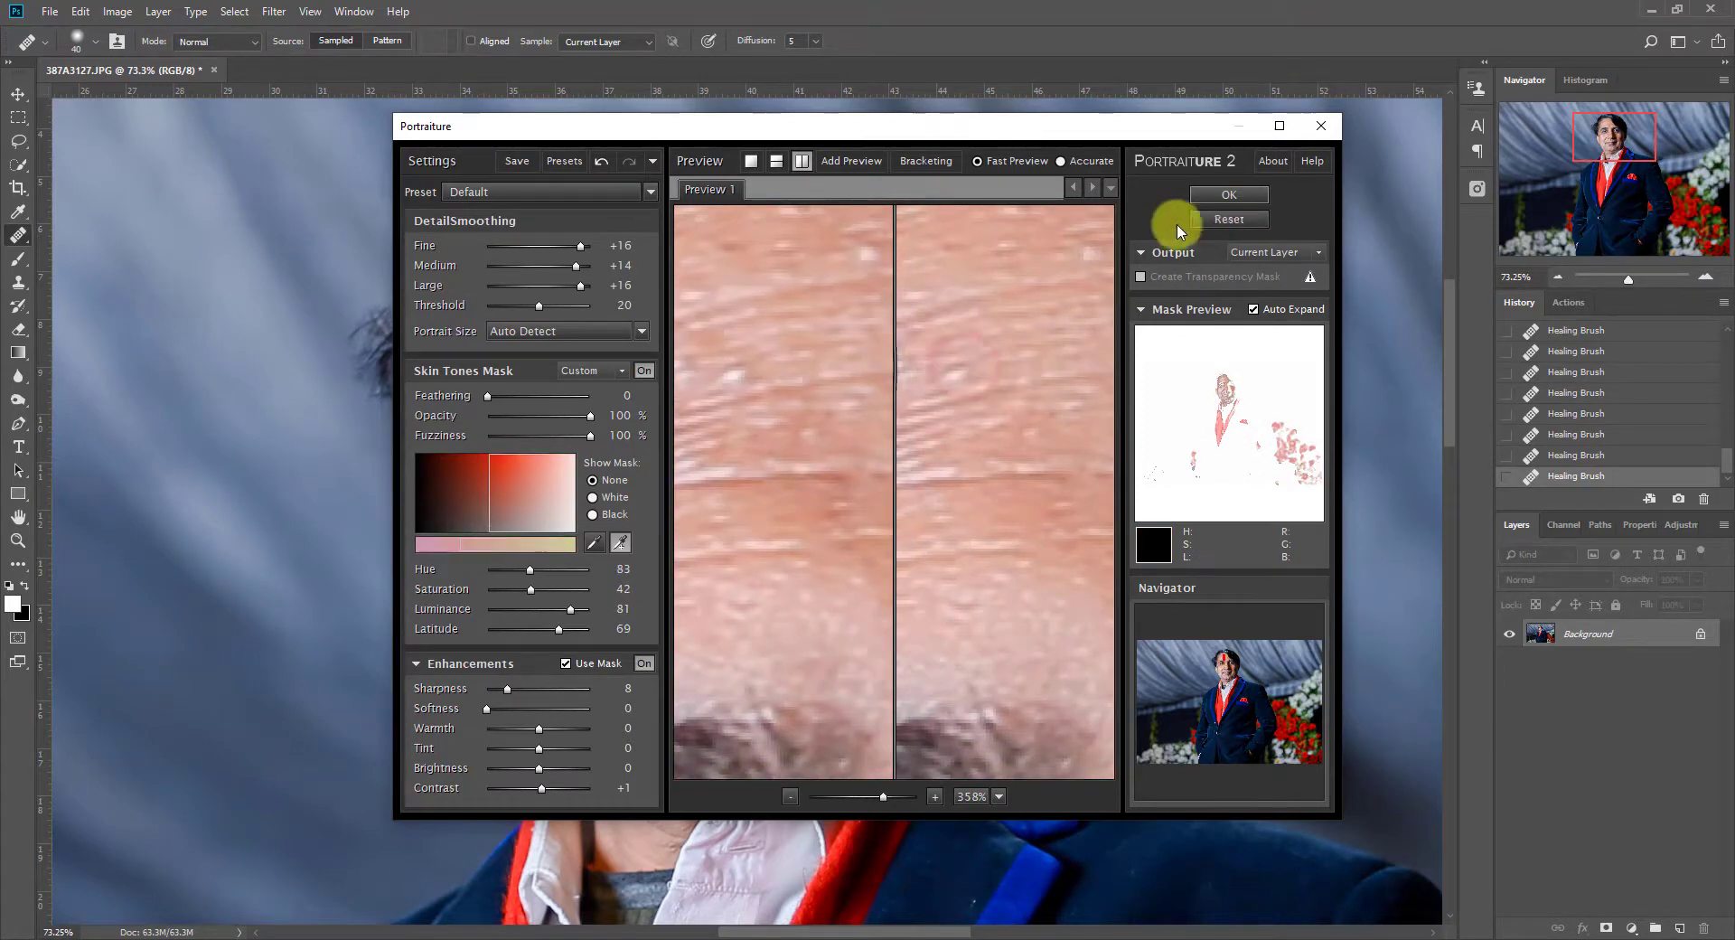
{"action": "left_click", "coordinate": [1208, 197]}
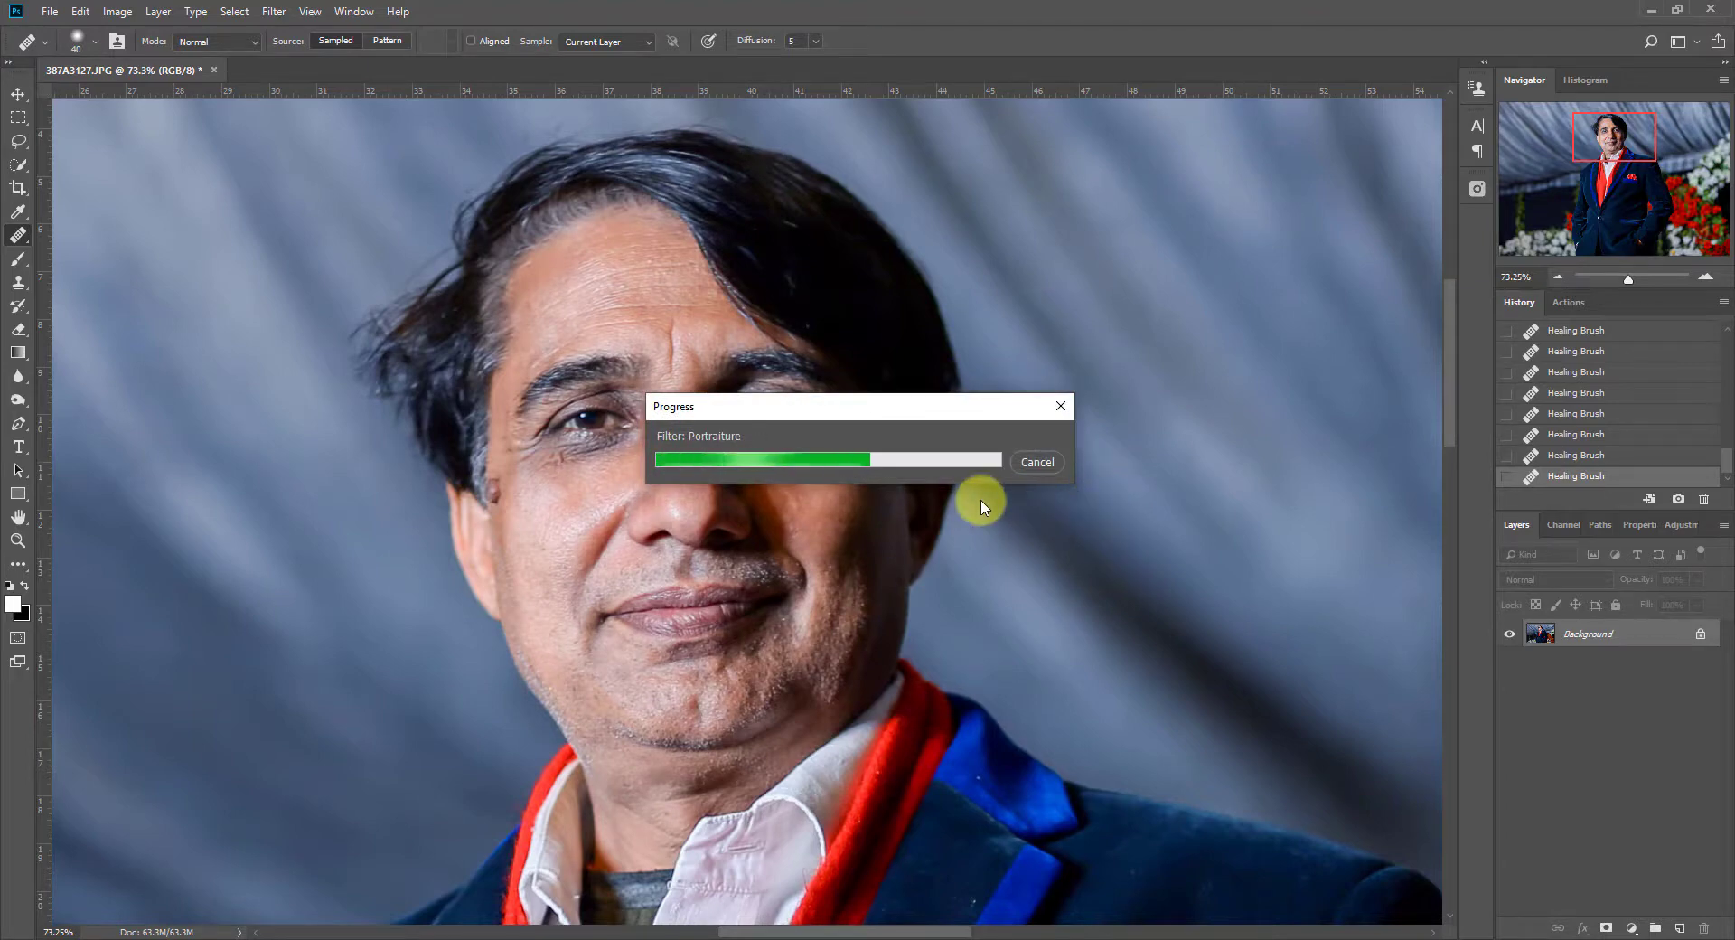
Compare the whole retouched photo with an earlier history state, and return to the Portraiture result
{"action": "scroll", "coordinate": [888, 493], "scroll_direction": "down", "scroll_amount": 8}
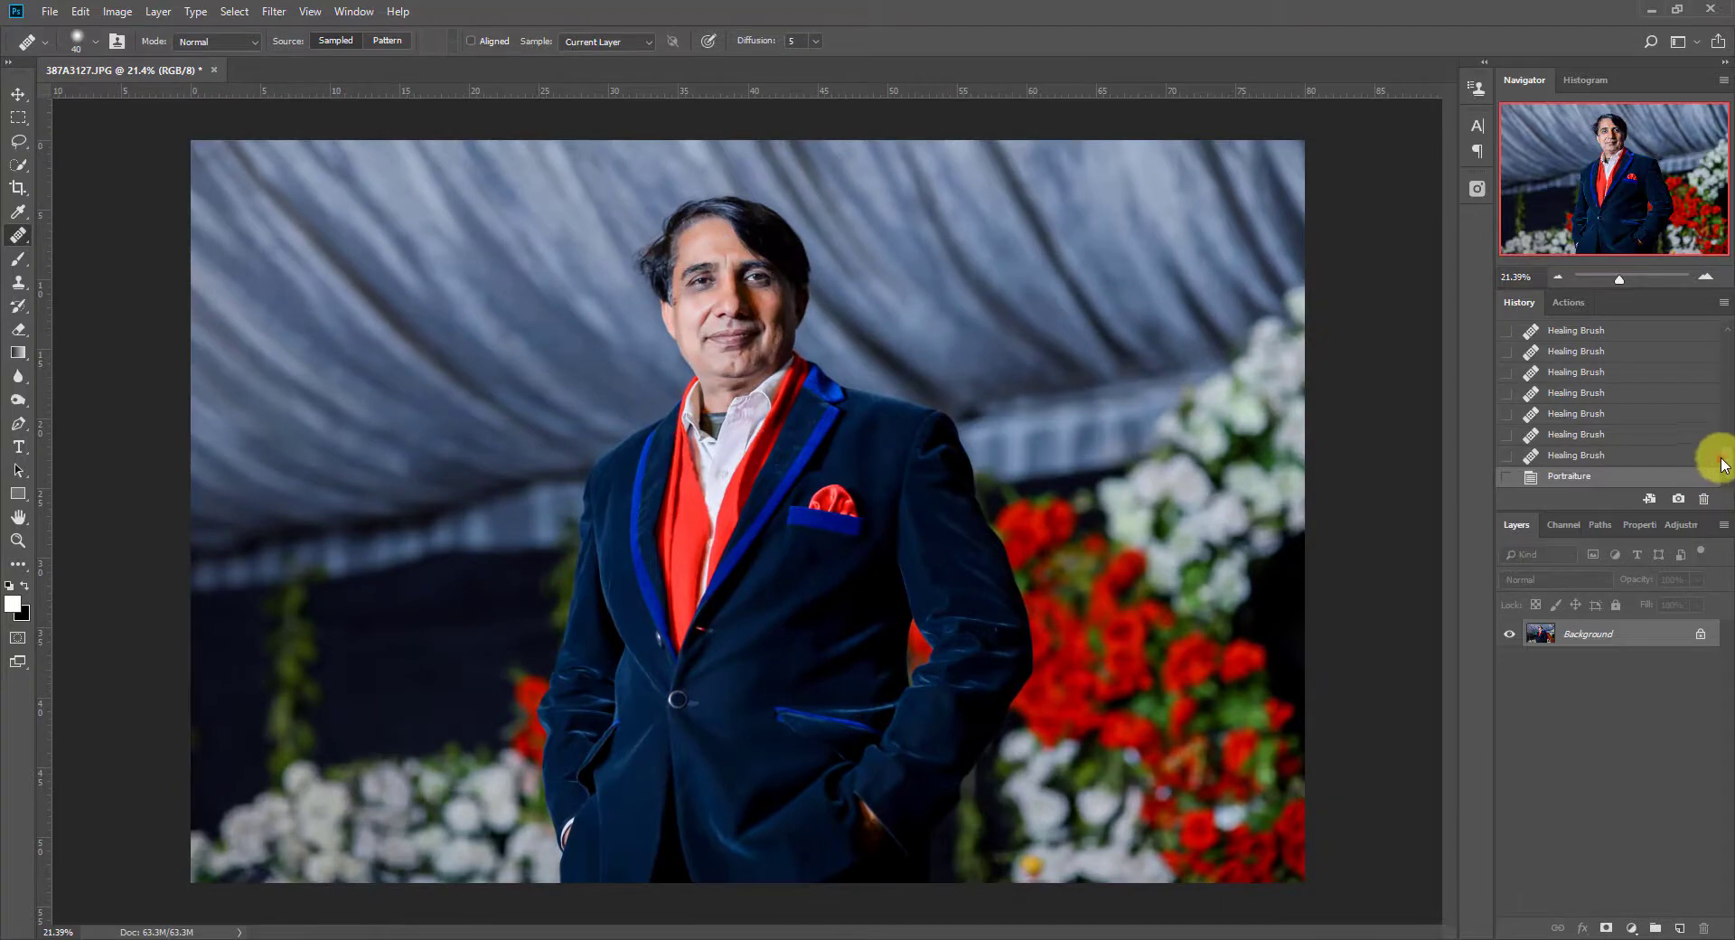
{"action": "left_click_drag", "start_coordinate": [1724, 462], "coordinate": [1722, 331]}
{"action": "left_click", "coordinate": [1641, 334]}
{"action": "key", "text": "ctrl+z"}
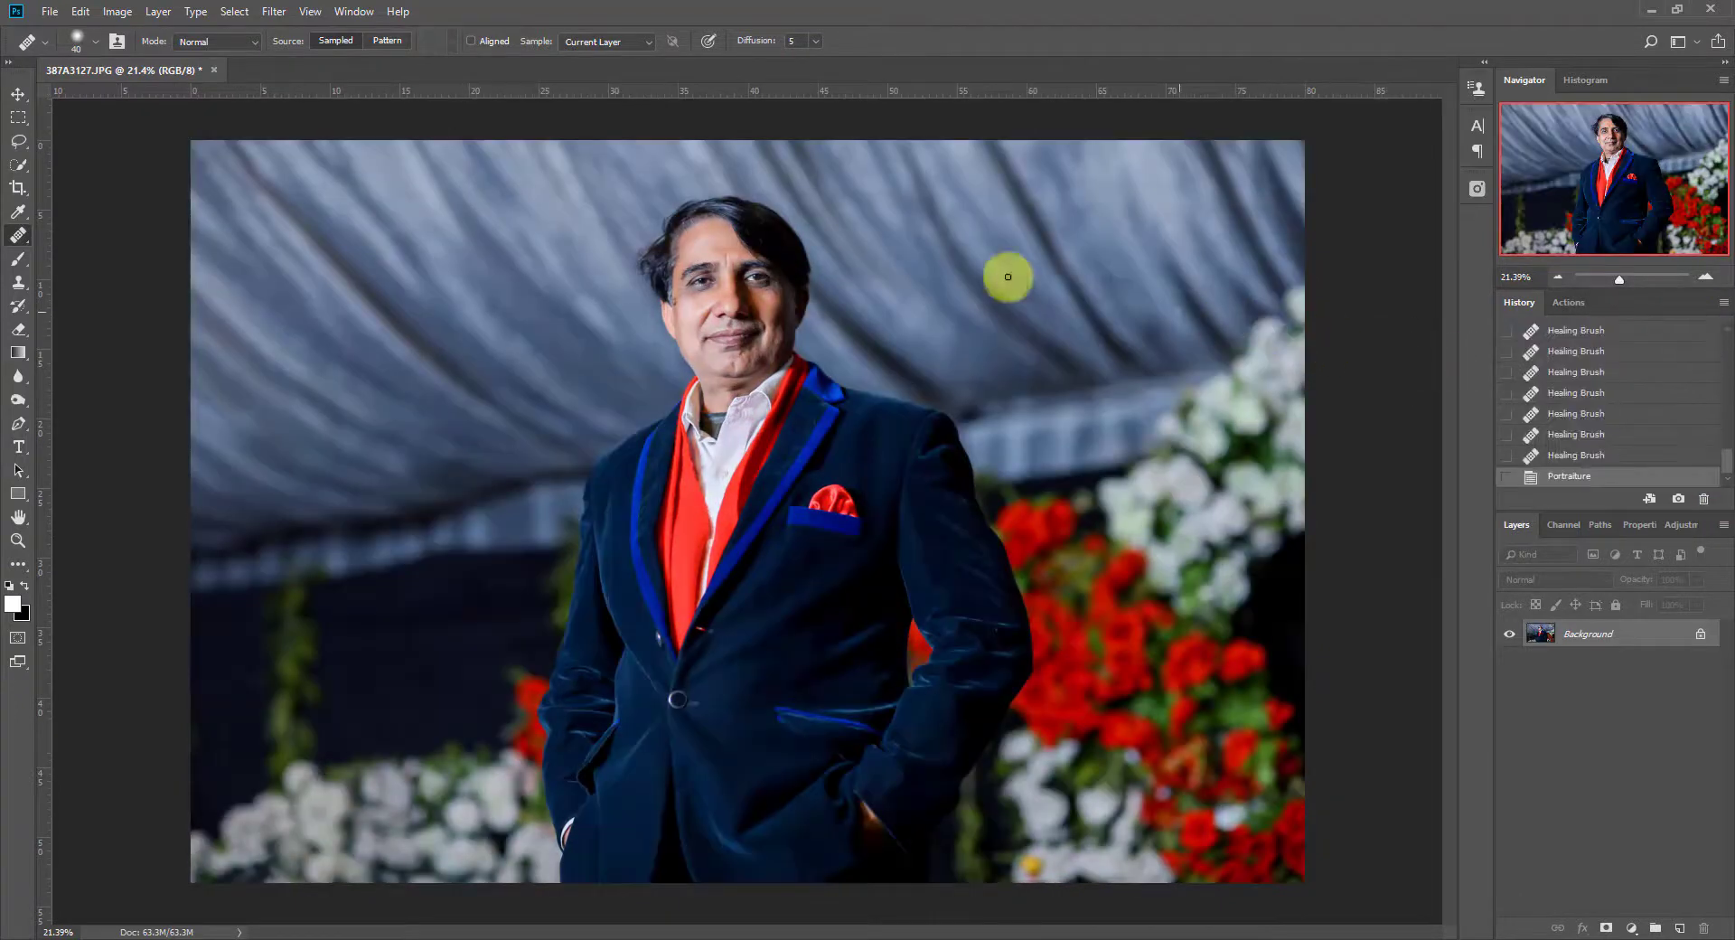
{"action": "scroll", "coordinate": [723, 203], "scroll_direction": "down", "scroll_amount": 2}
{"action": "scroll", "coordinate": [714, 145], "scroll_direction": "up", "scroll_amount": 4}
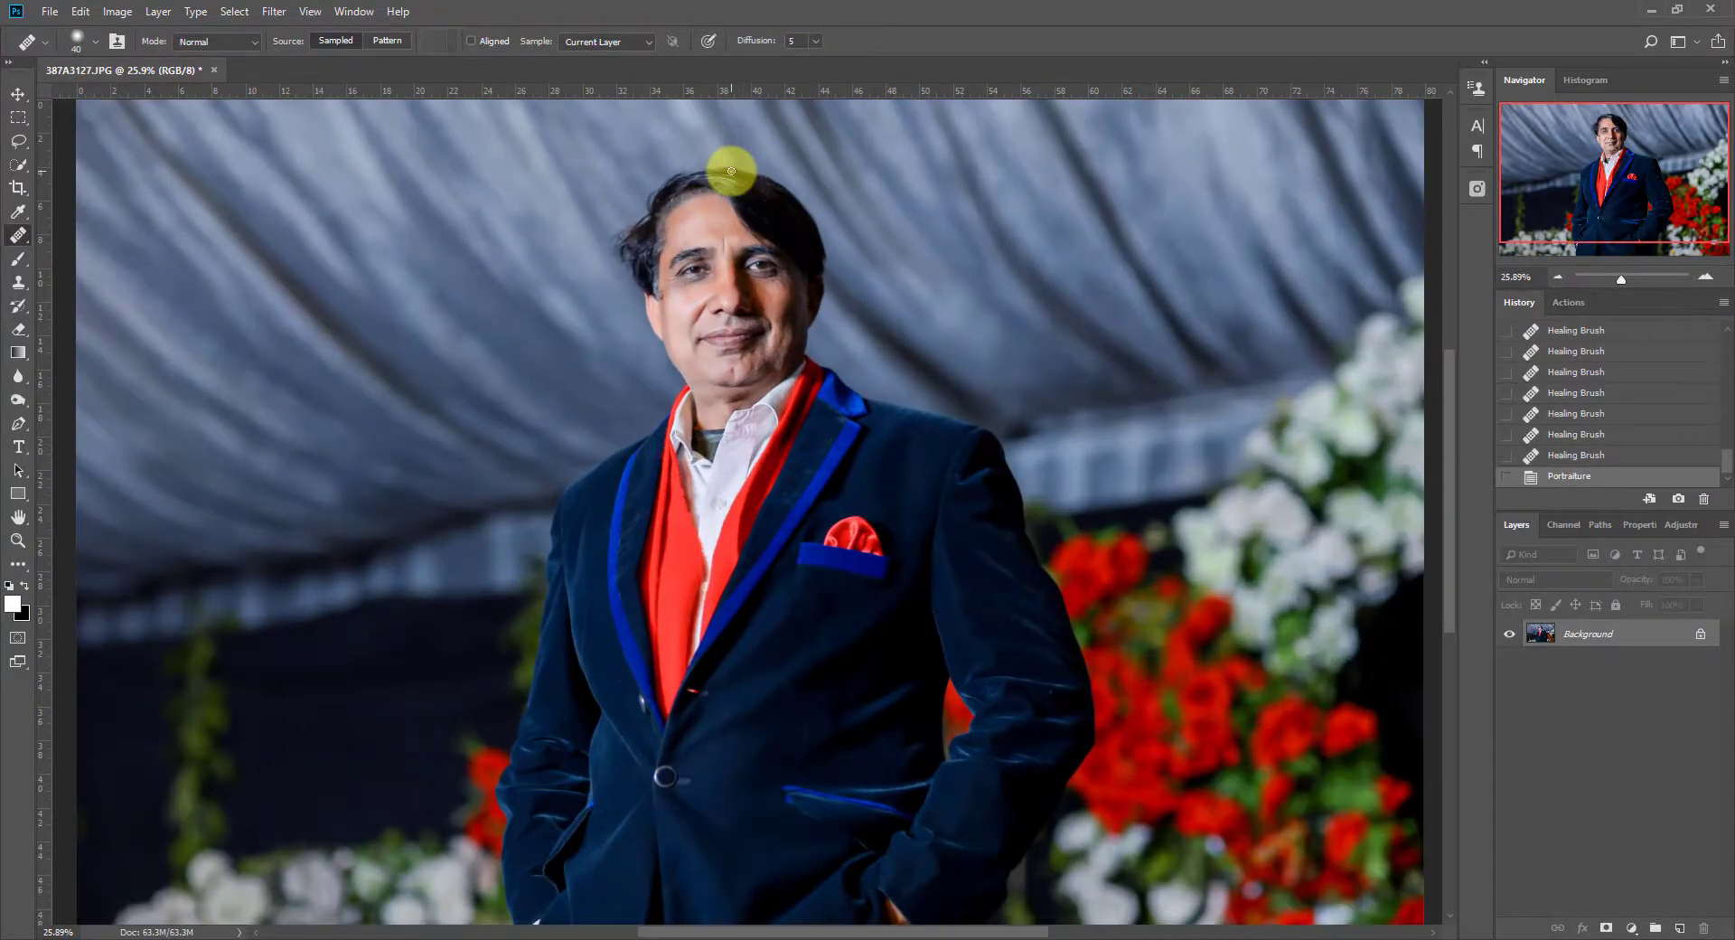
{"action": "key", "text": "ctrl+l"}
{"action": "key", "text": "Escape"}
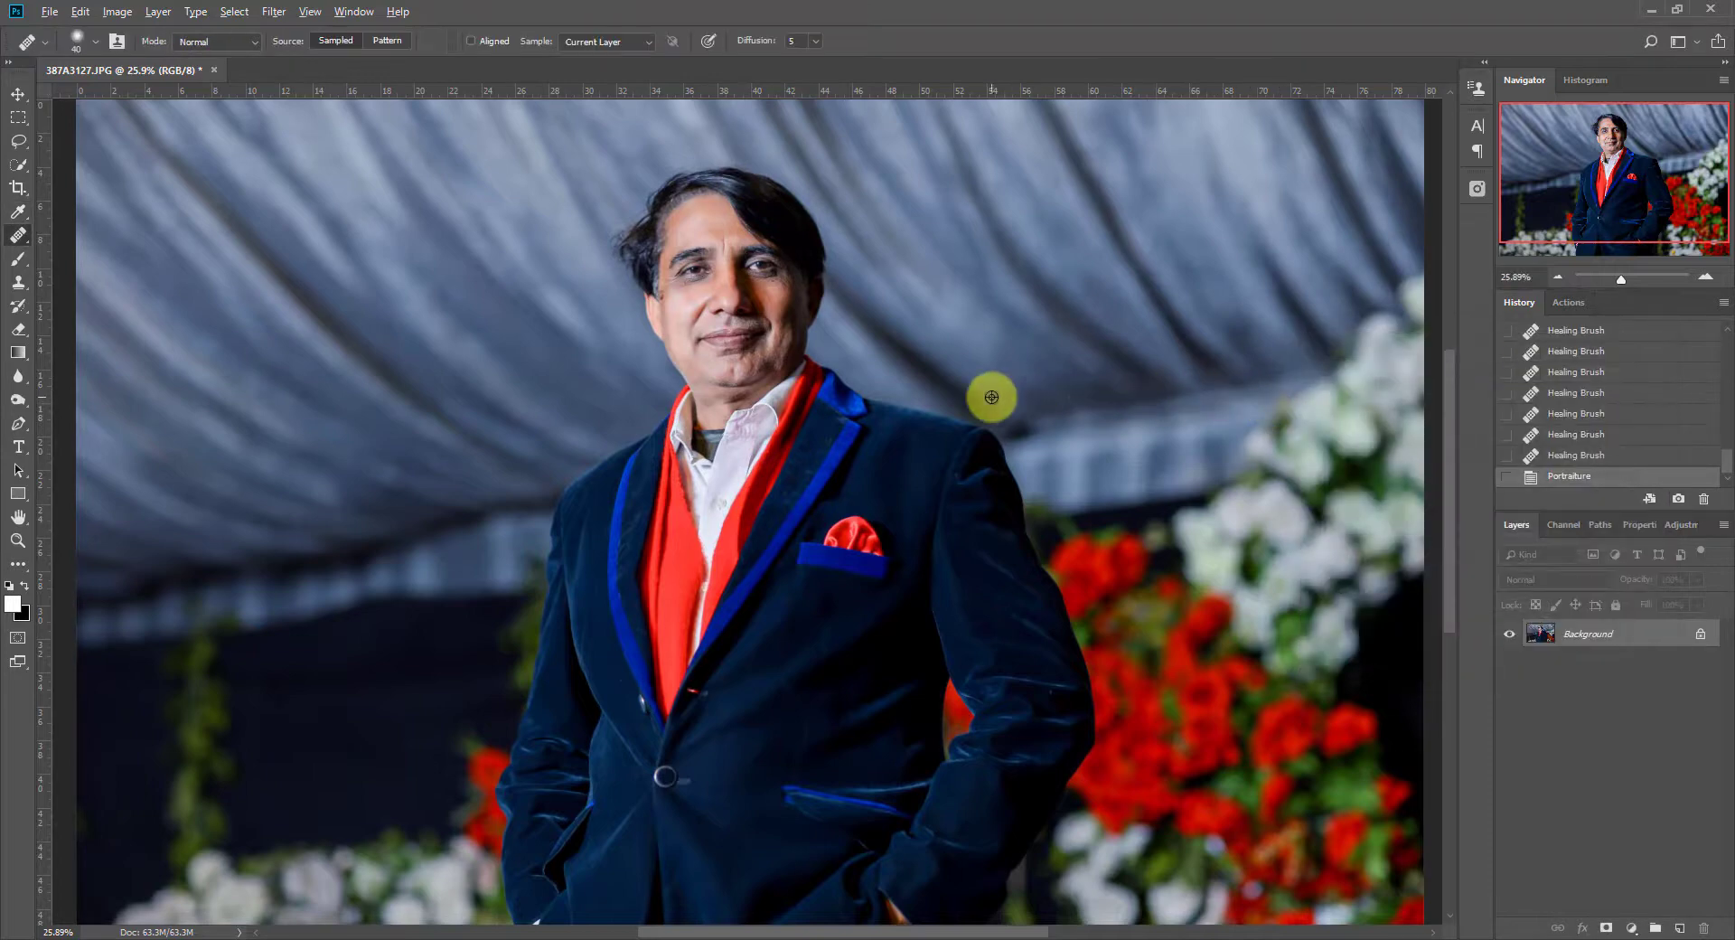
{"action": "scroll", "coordinate": [985, 395], "scroll_direction": "down", "scroll_amount": 1}
Start a Selective Color adjustment and set Black to +3% for the Blacks
{"action": "key", "text": "alt+i"}
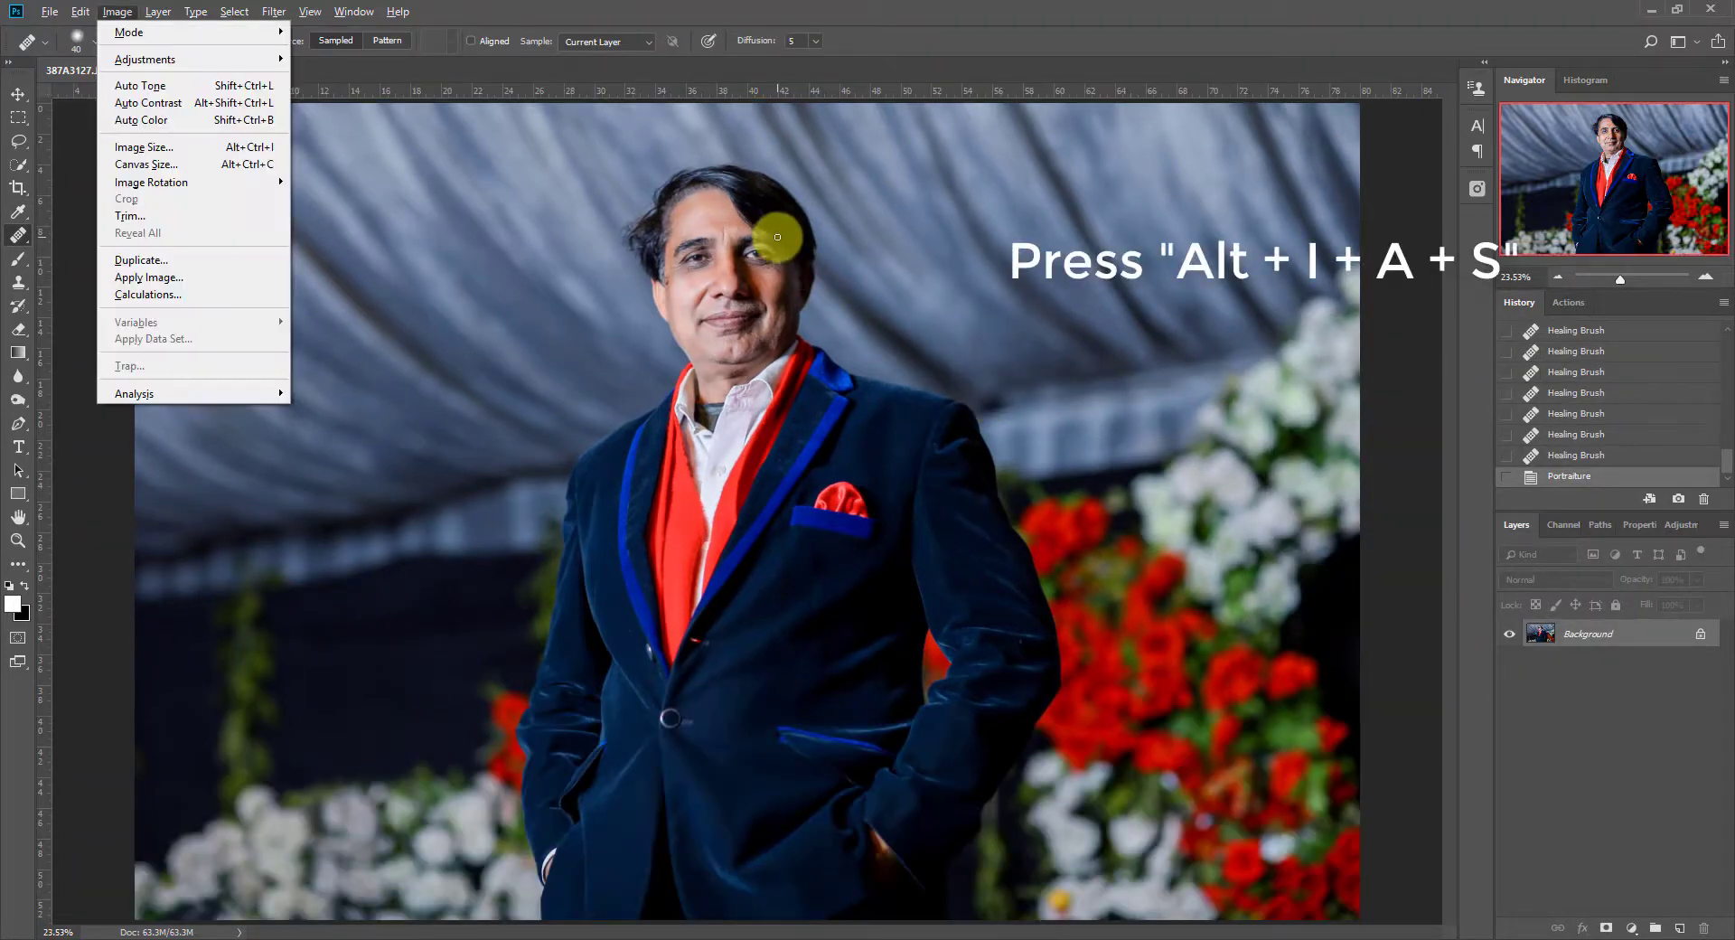
{"action": "key", "text": "a"}
{"action": "key", "text": "s"}
{"action": "left_click", "coordinate": [1215, 553]}
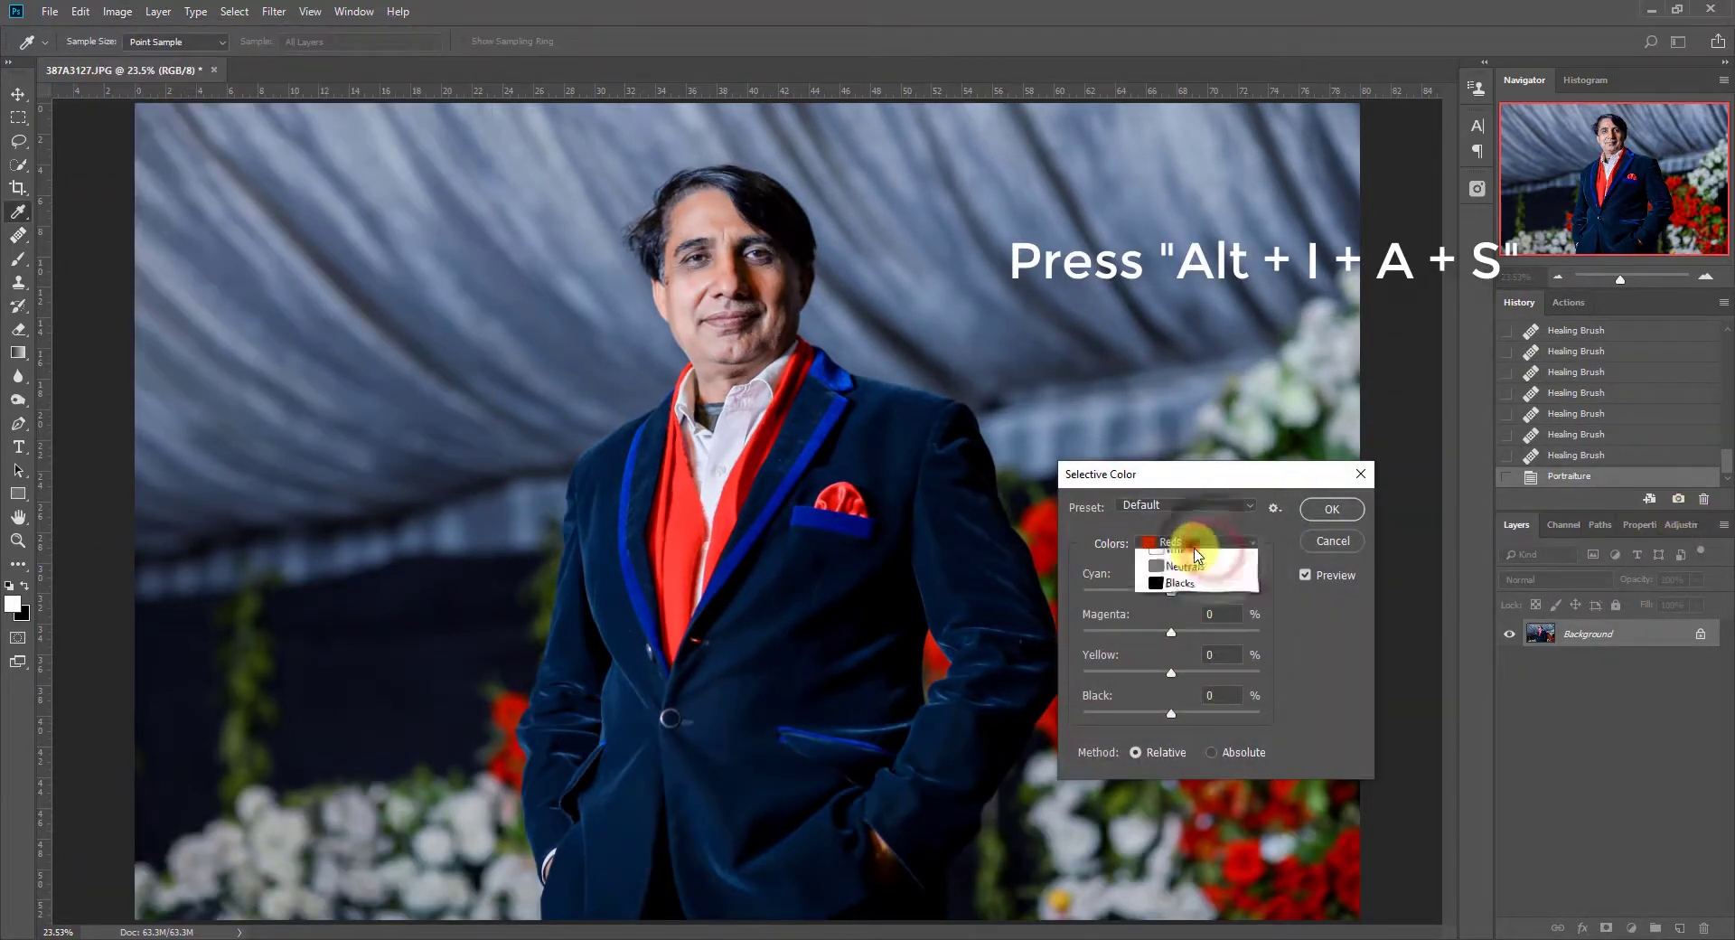
{"action": "left_click", "coordinate": [1197, 698]}
{"action": "left_click_drag", "start_coordinate": [1171, 712], "coordinate": [1176, 716]}
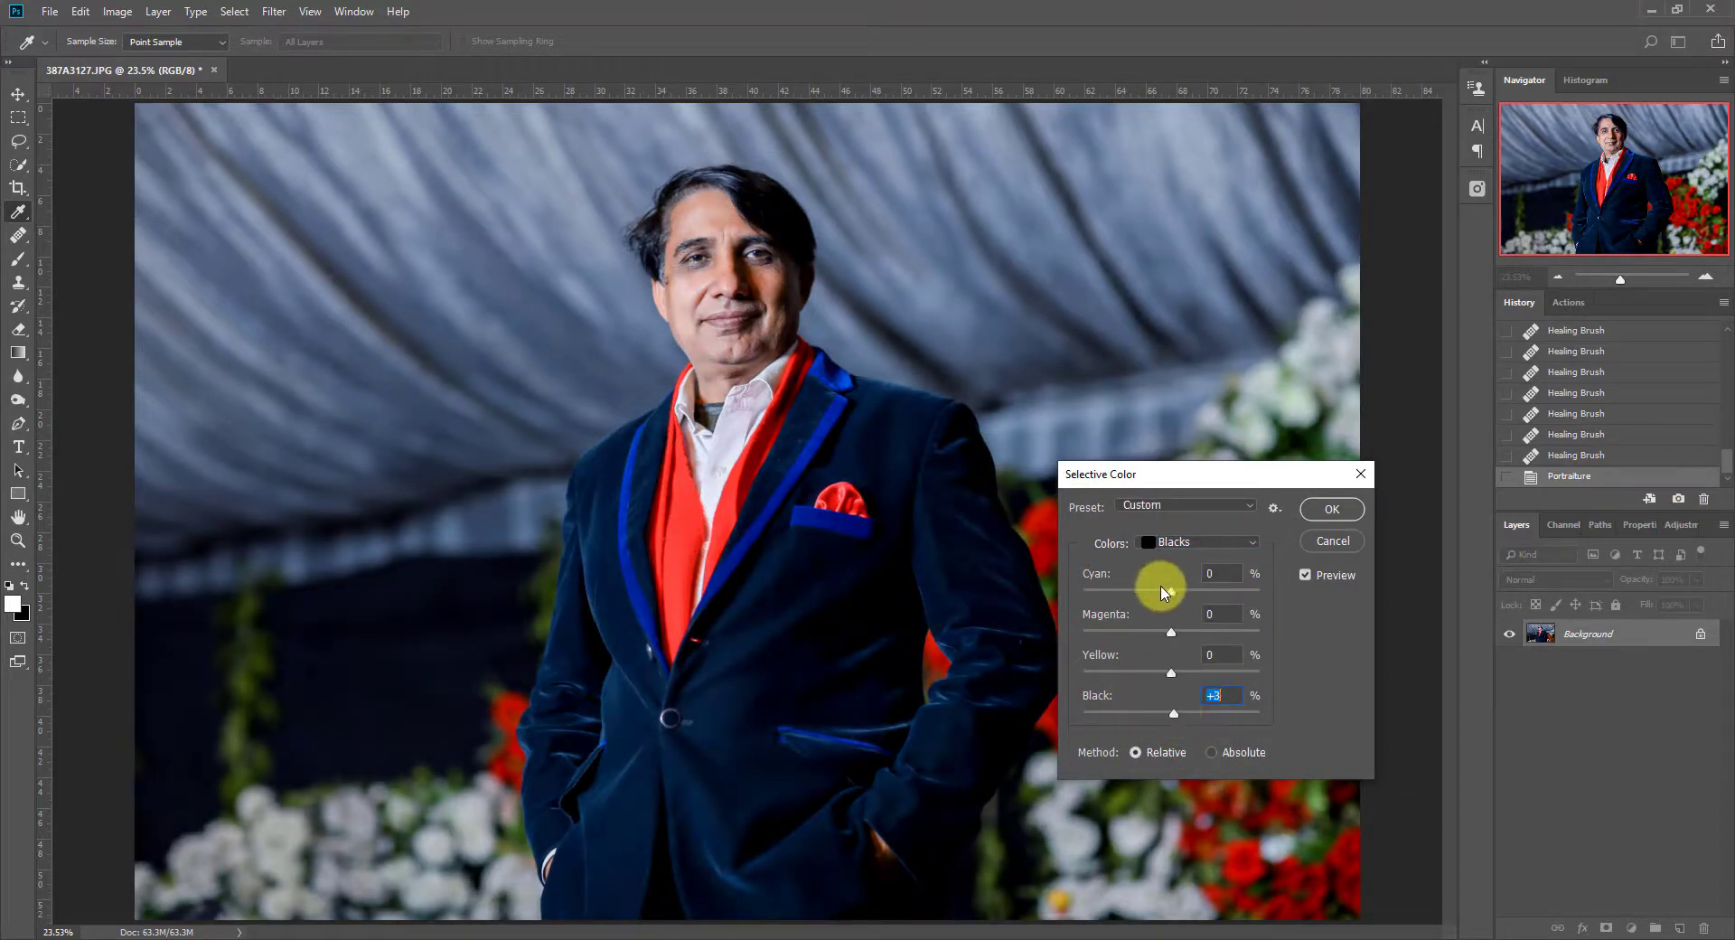
Set Black to -13% for the Neutrals, fine-tune their colour sliders, and apply the Selective Color adjustment
{"action": "left_click", "coordinate": [1181, 542]}
{"action": "left_click", "coordinate": [1165, 675]}
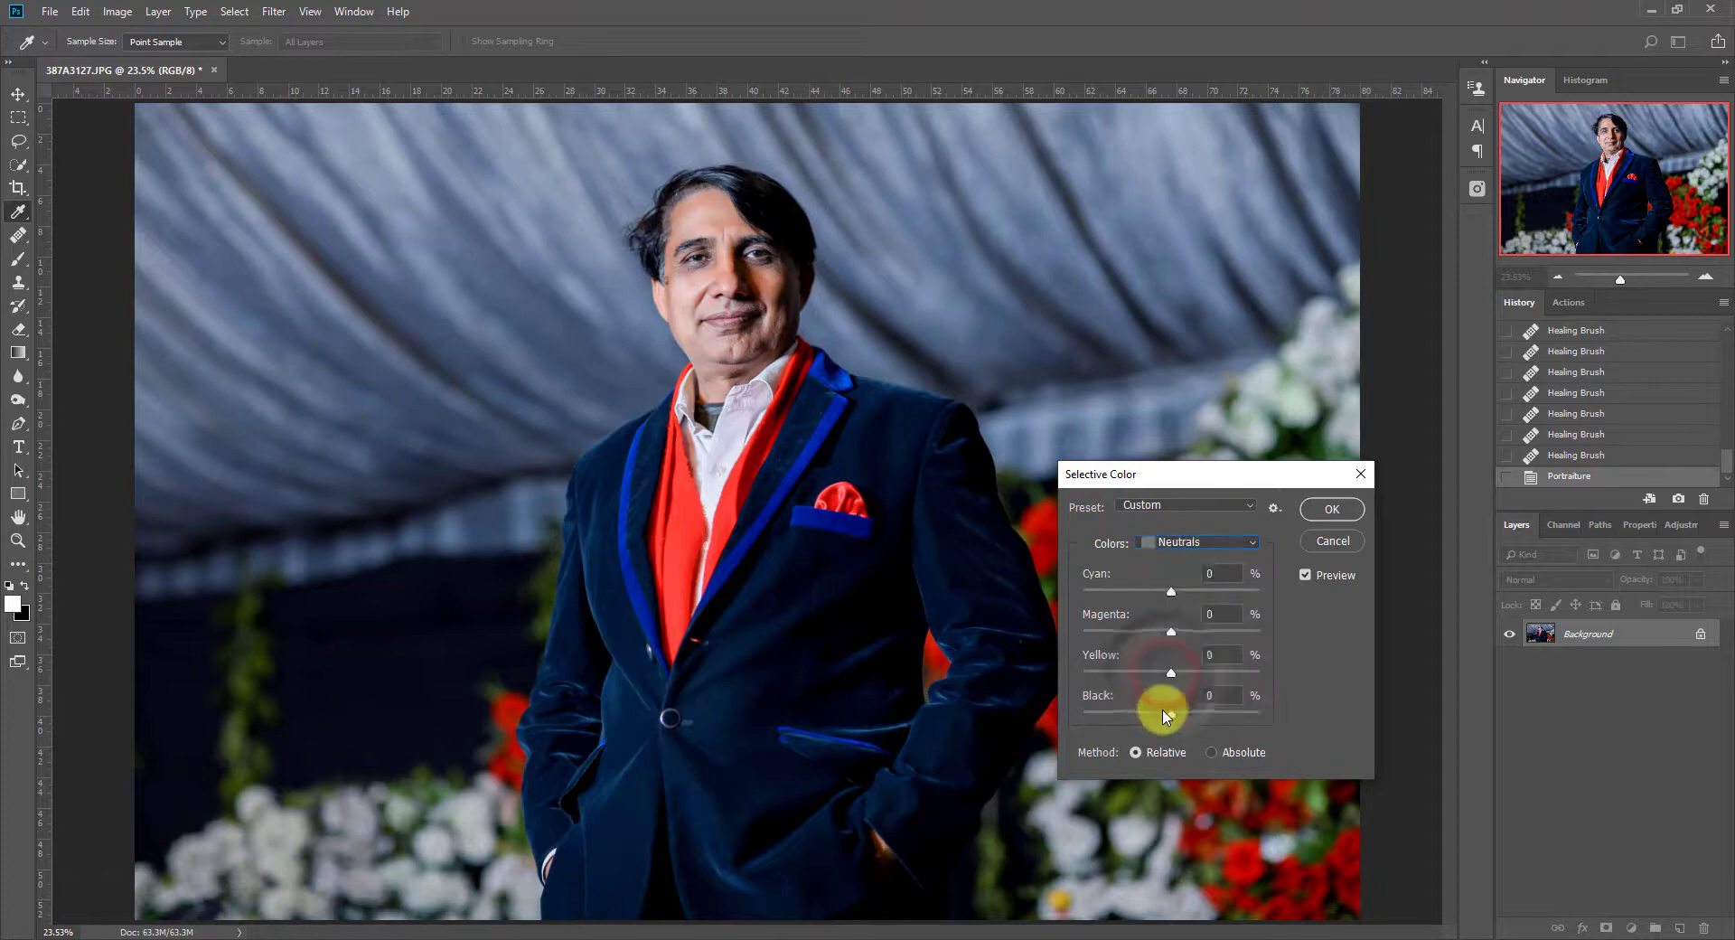
{"action": "left_click_drag", "start_coordinate": [1166, 717], "coordinate": [1162, 717]}
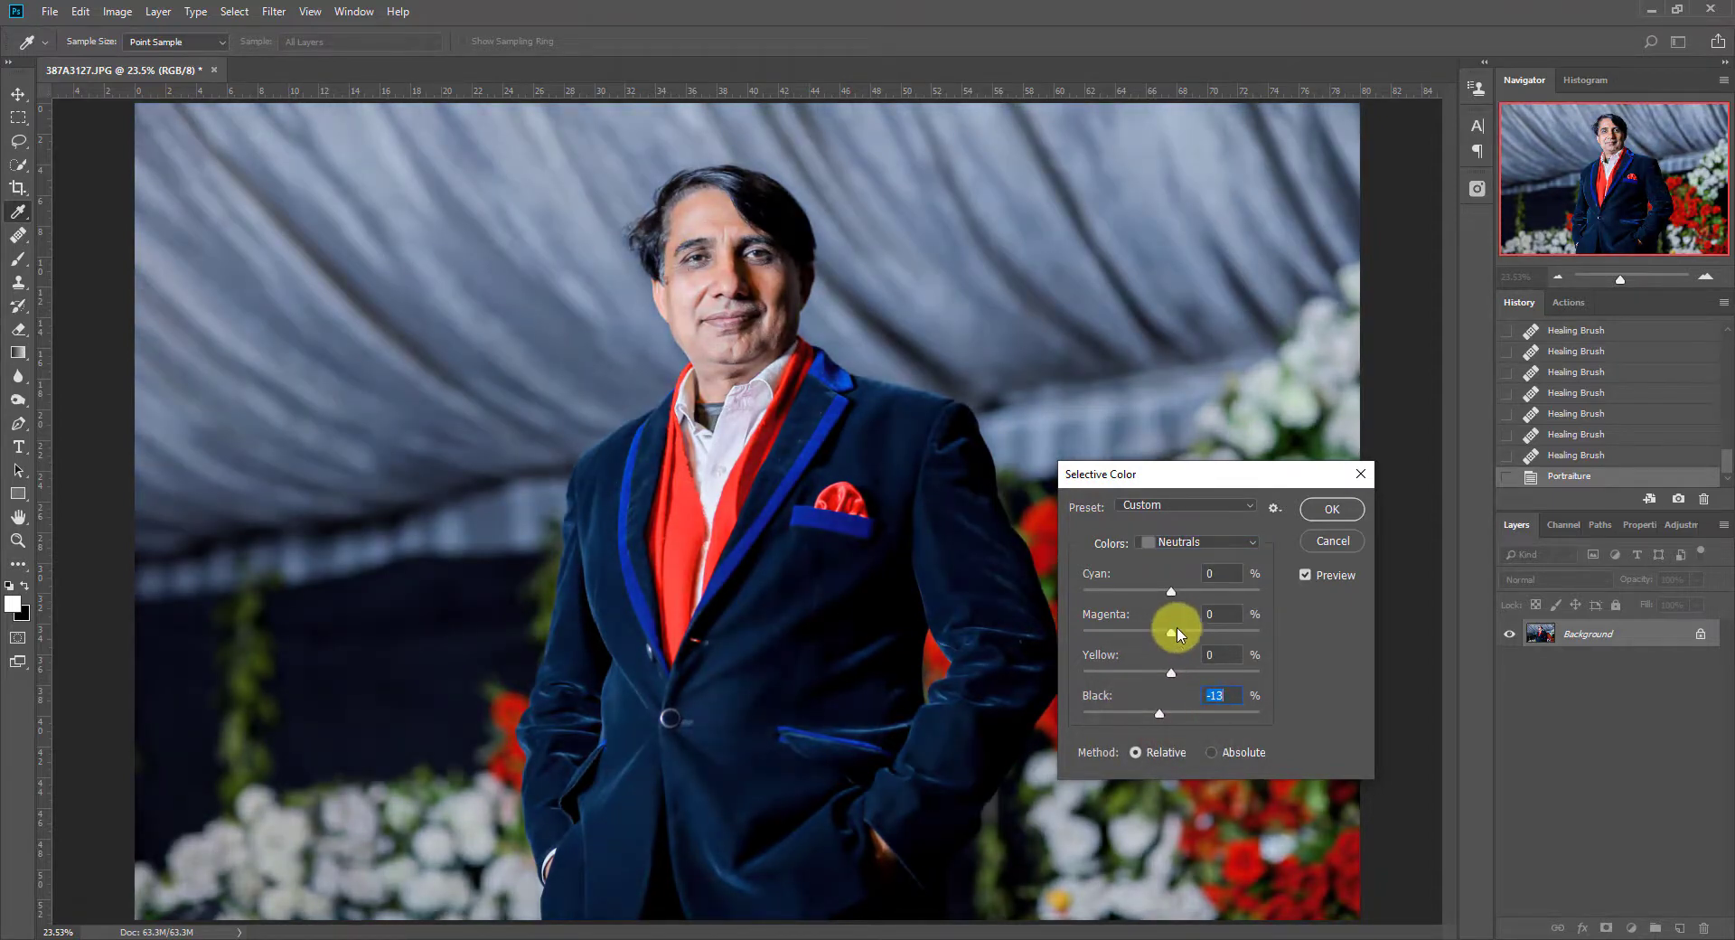
{"action": "left_click_drag", "start_coordinate": [1176, 630], "coordinate": [1166, 600]}
{"action": "left_click", "coordinate": [1335, 513]}
Brighten the eye on the lit side of the face with a 14-pixel Dodge Tool on midtones at 26% exposure
{"action": "scroll", "coordinate": [740, 296], "scroll_direction": "down", "scroll_amount": 3}
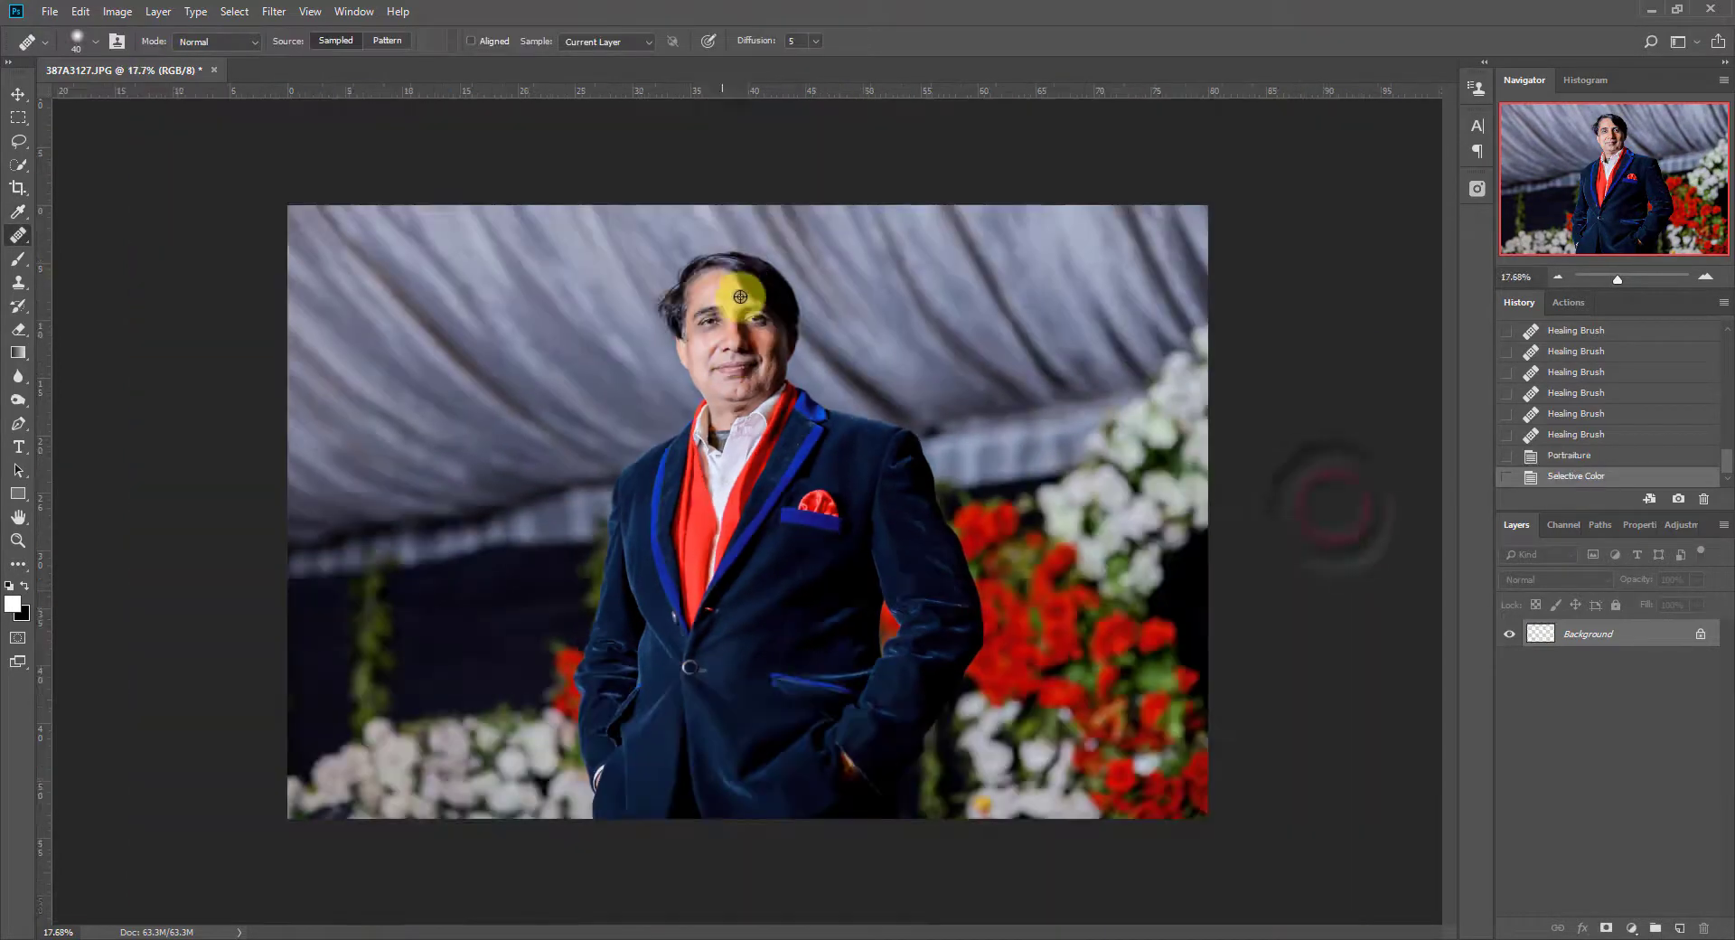
{"action": "scroll", "coordinate": [692, 265], "scroll_direction": "up", "scroll_amount": 10}
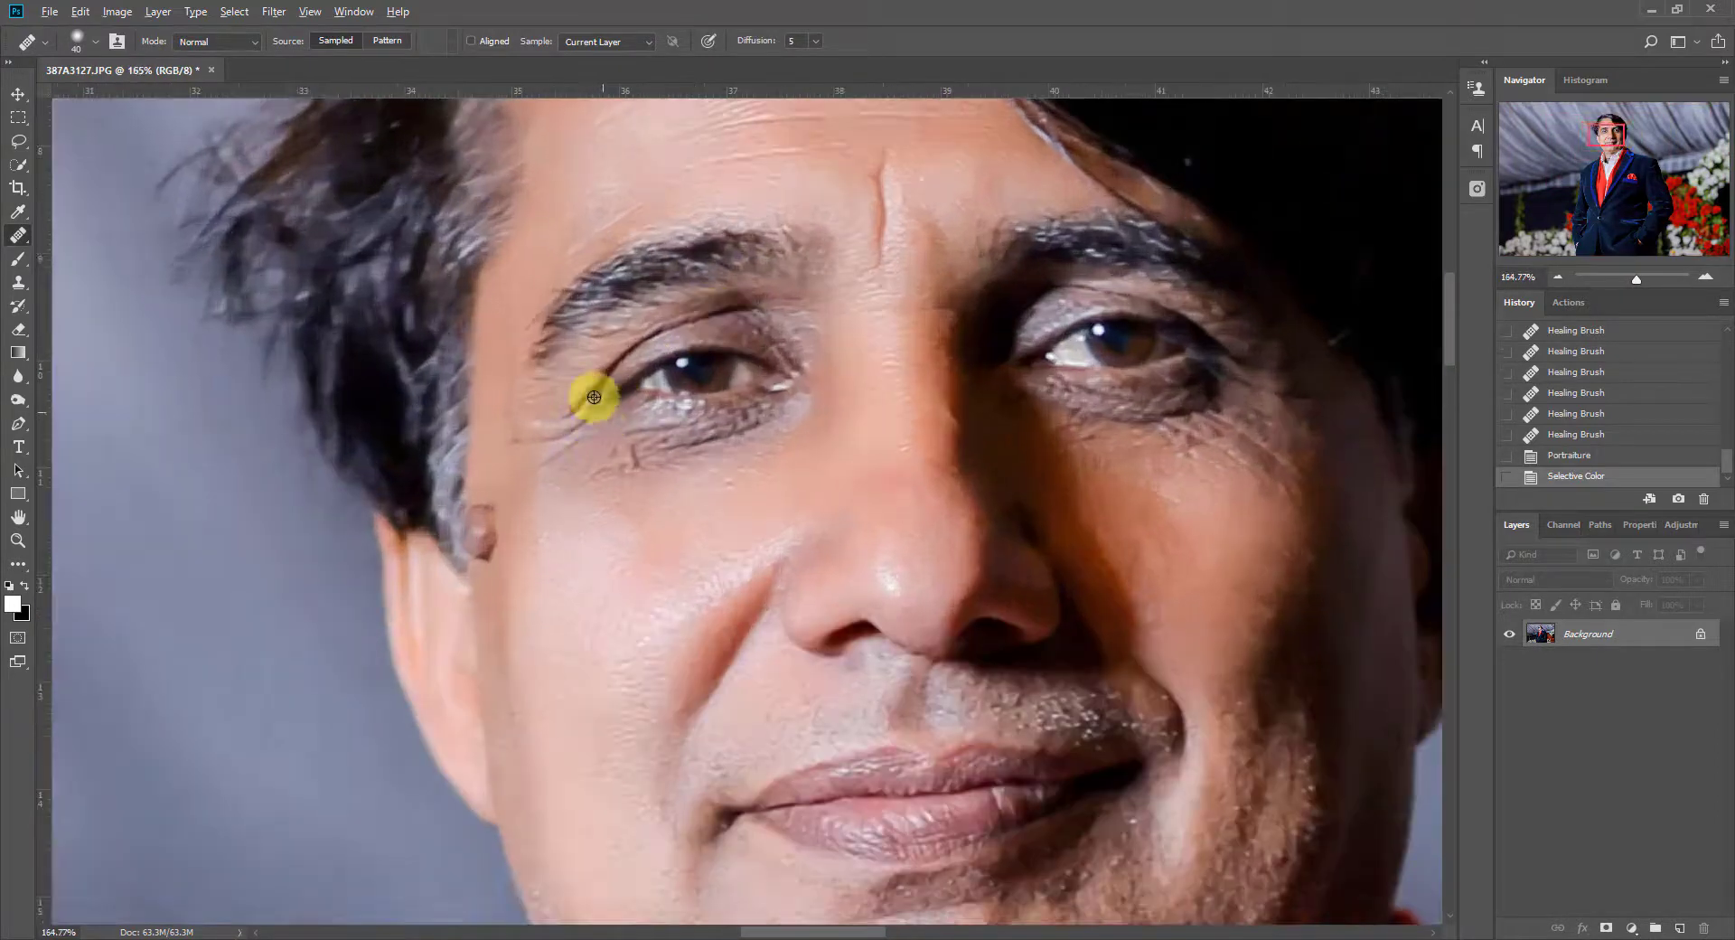
{"action": "left_click", "coordinate": [16, 308]}
{"action": "left_click", "coordinate": [19, 404]}
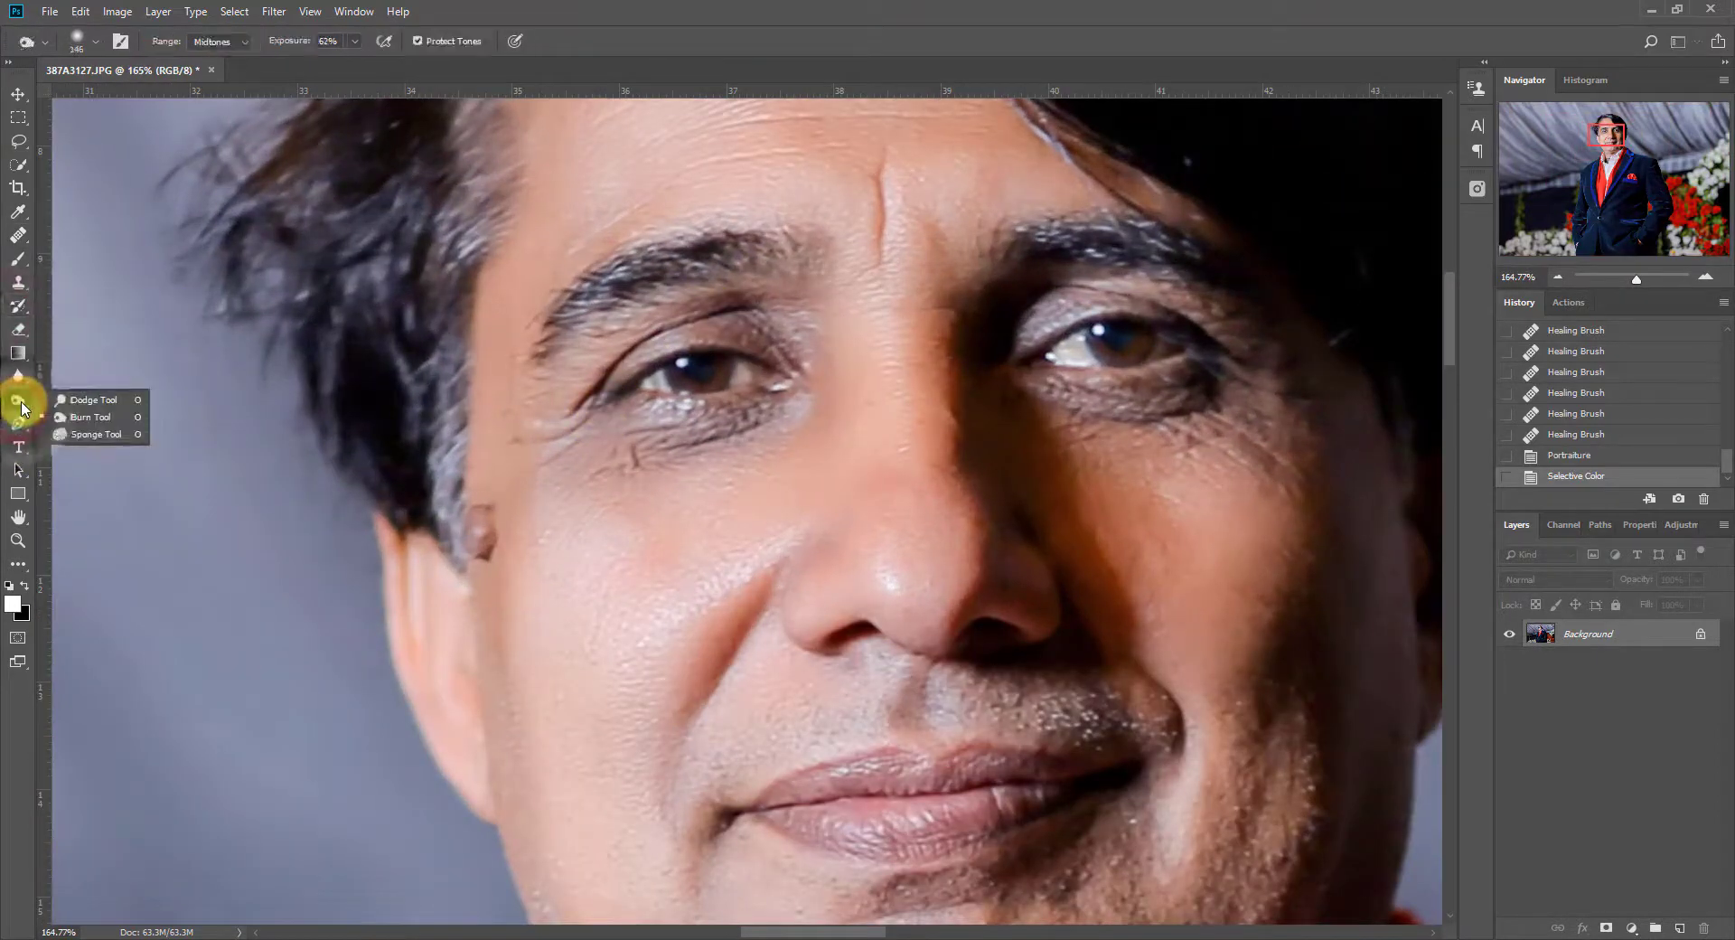
{"action": "left_click", "coordinate": [72, 416]}
{"action": "scroll", "coordinate": [681, 368], "scroll_direction": "up", "scroll_amount": 3}
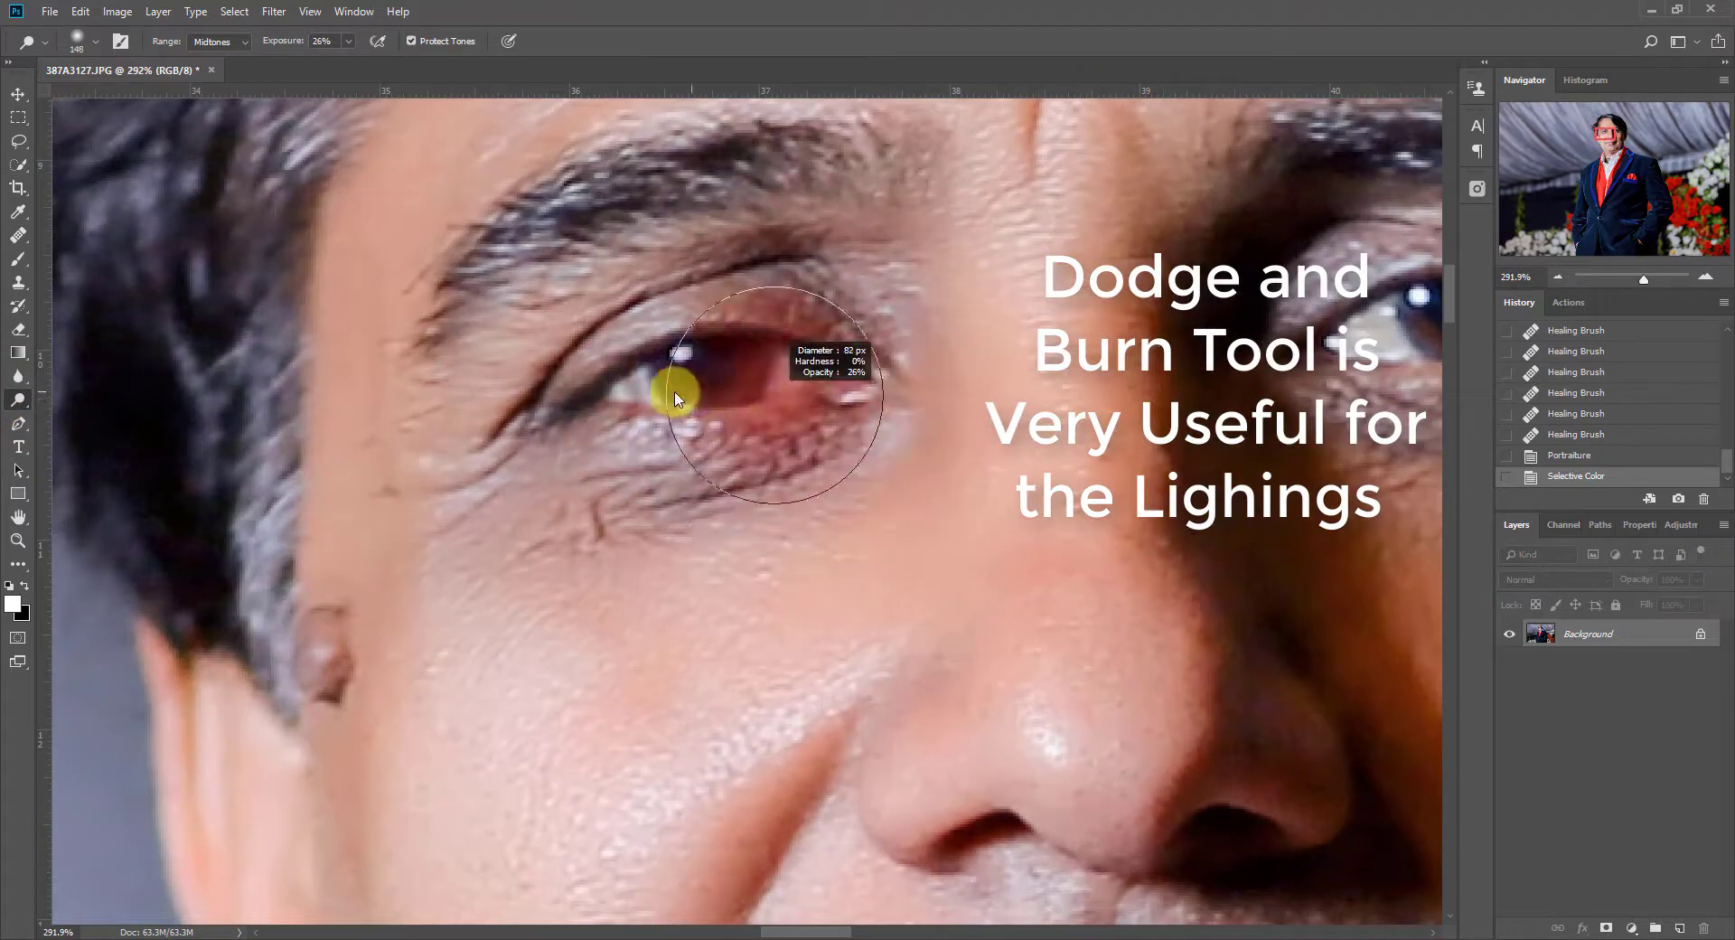
{"action": "scroll", "coordinate": [744, 371], "scroll_direction": "up", "scroll_amount": 1}
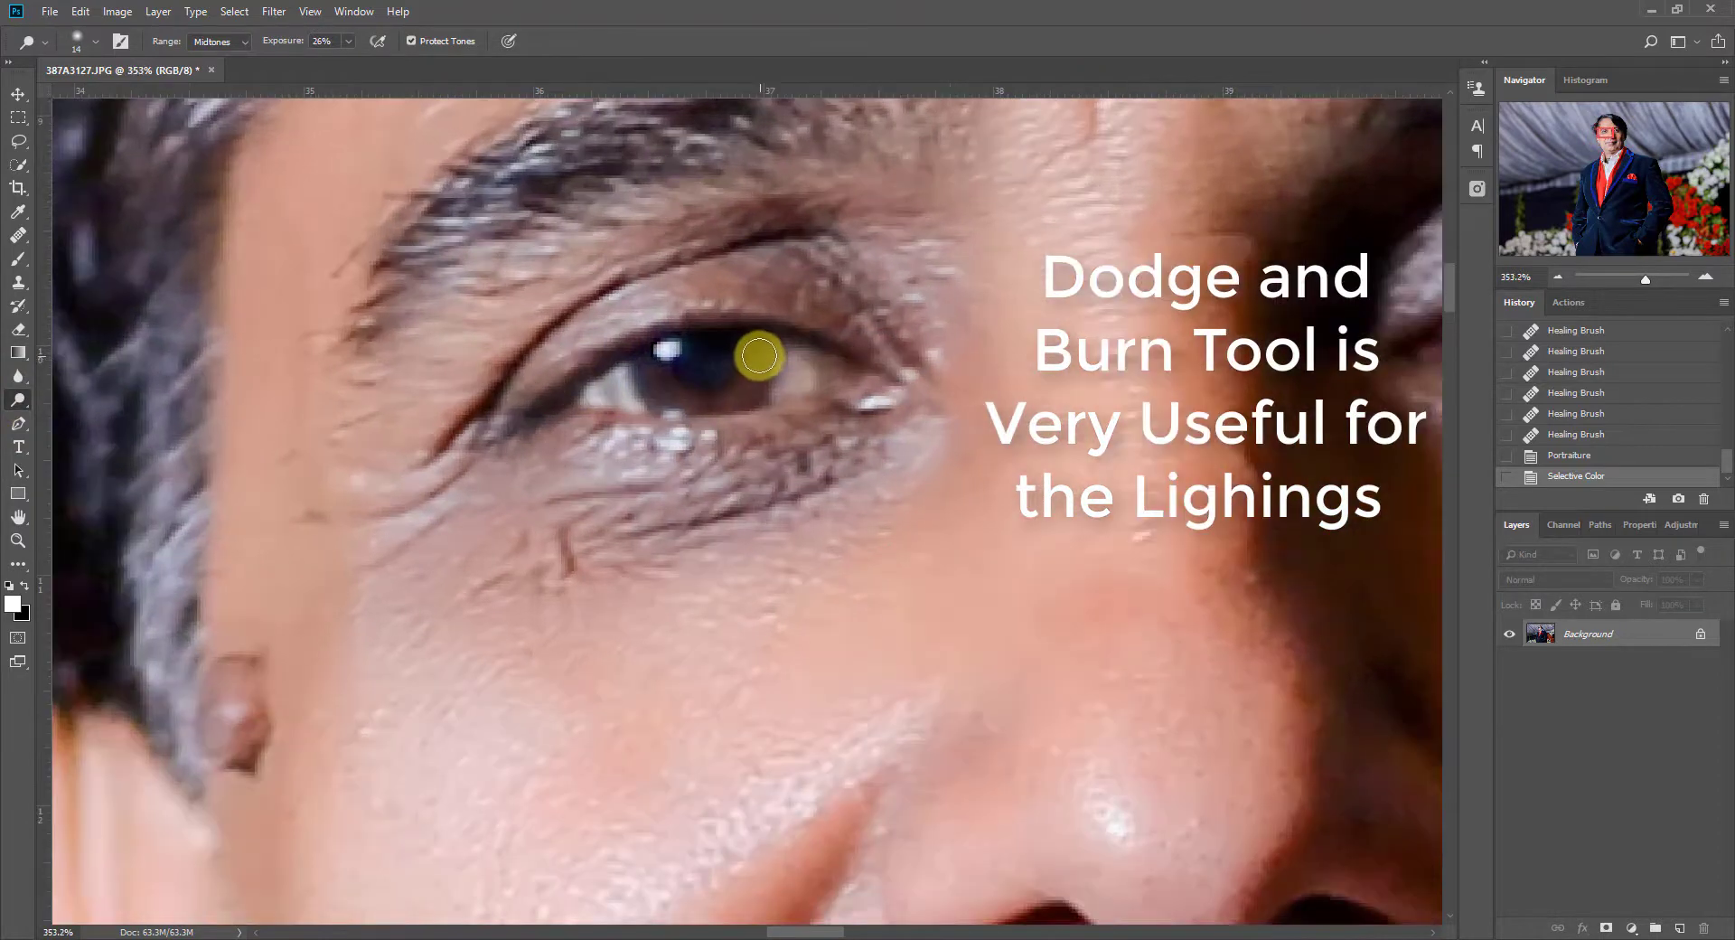
{"action": "mouse_move", "coordinate": [724, 392]}
{"action": "left_mouse_down"}
{"action": "mouse_move", "coordinate": [649, 363]}
{"action": "mouse_move", "coordinate": [666, 383]}
{"action": "mouse_move", "coordinate": [790, 343]}
{"action": "mouse_move", "coordinate": [589, 372]}
{"action": "left_mouse_up"}
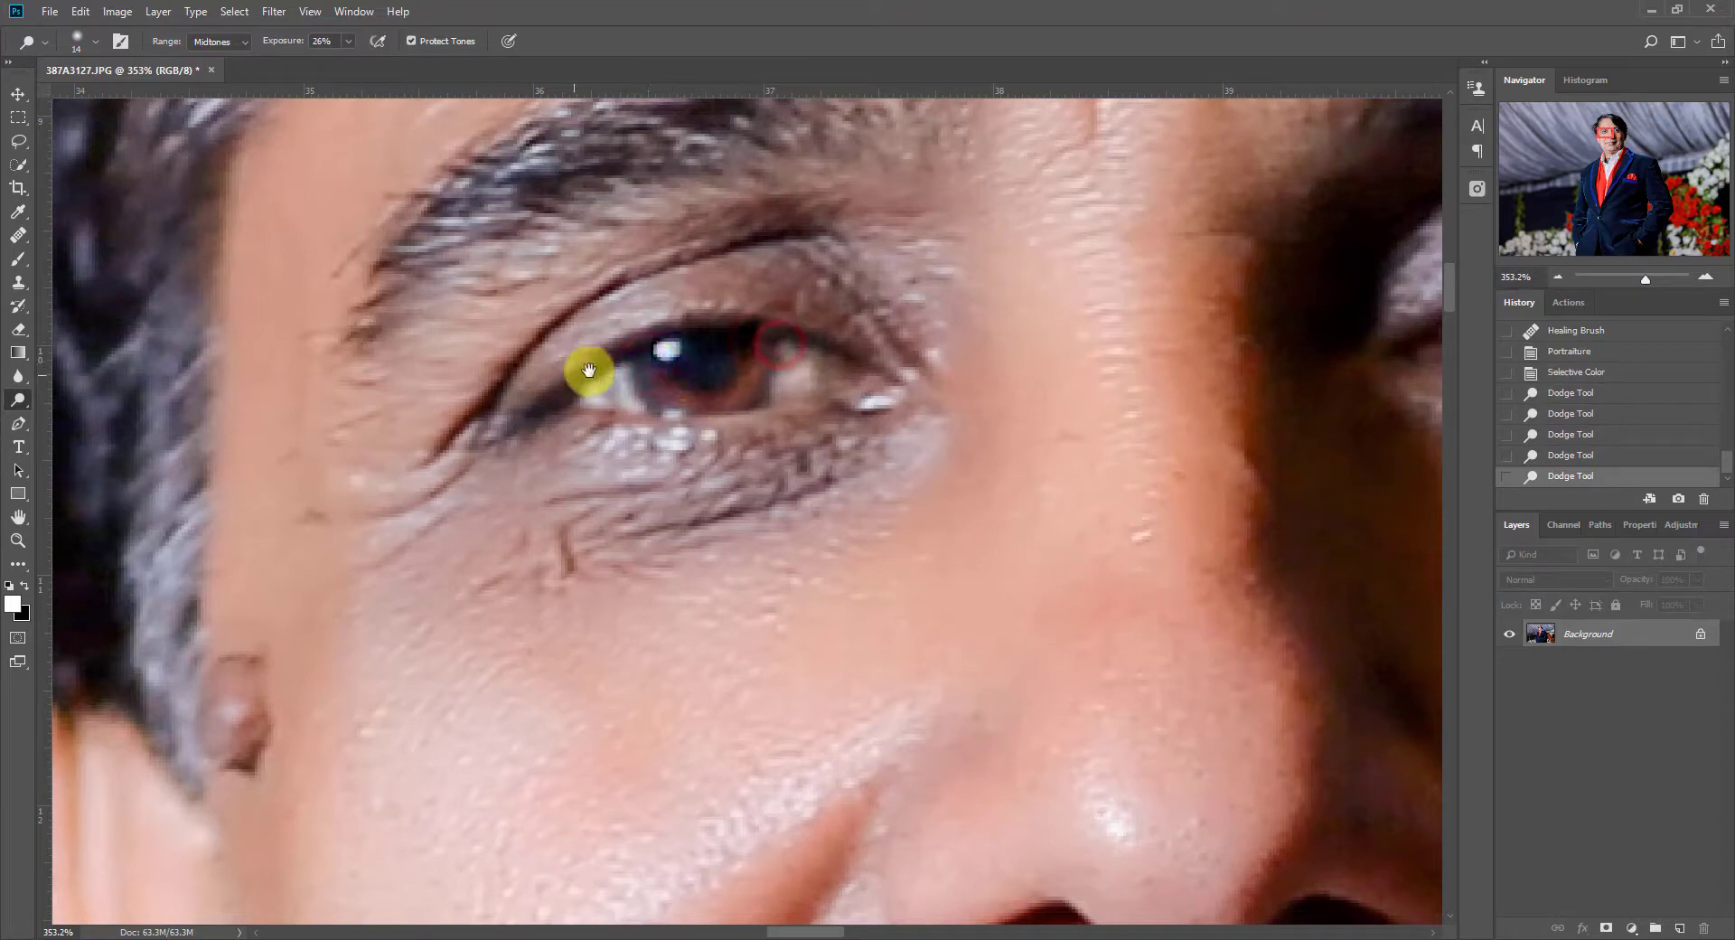
Brighten the white and iris of the eye on the shaded side of the face with the 14-pixel Dodge Tool
{"action": "key", "text": "space"}
{"action": "left_click_drag", "start_coordinate": [928, 419], "coordinate": [225, 489]}
{"action": "left_click", "coordinate": [827, 377]}
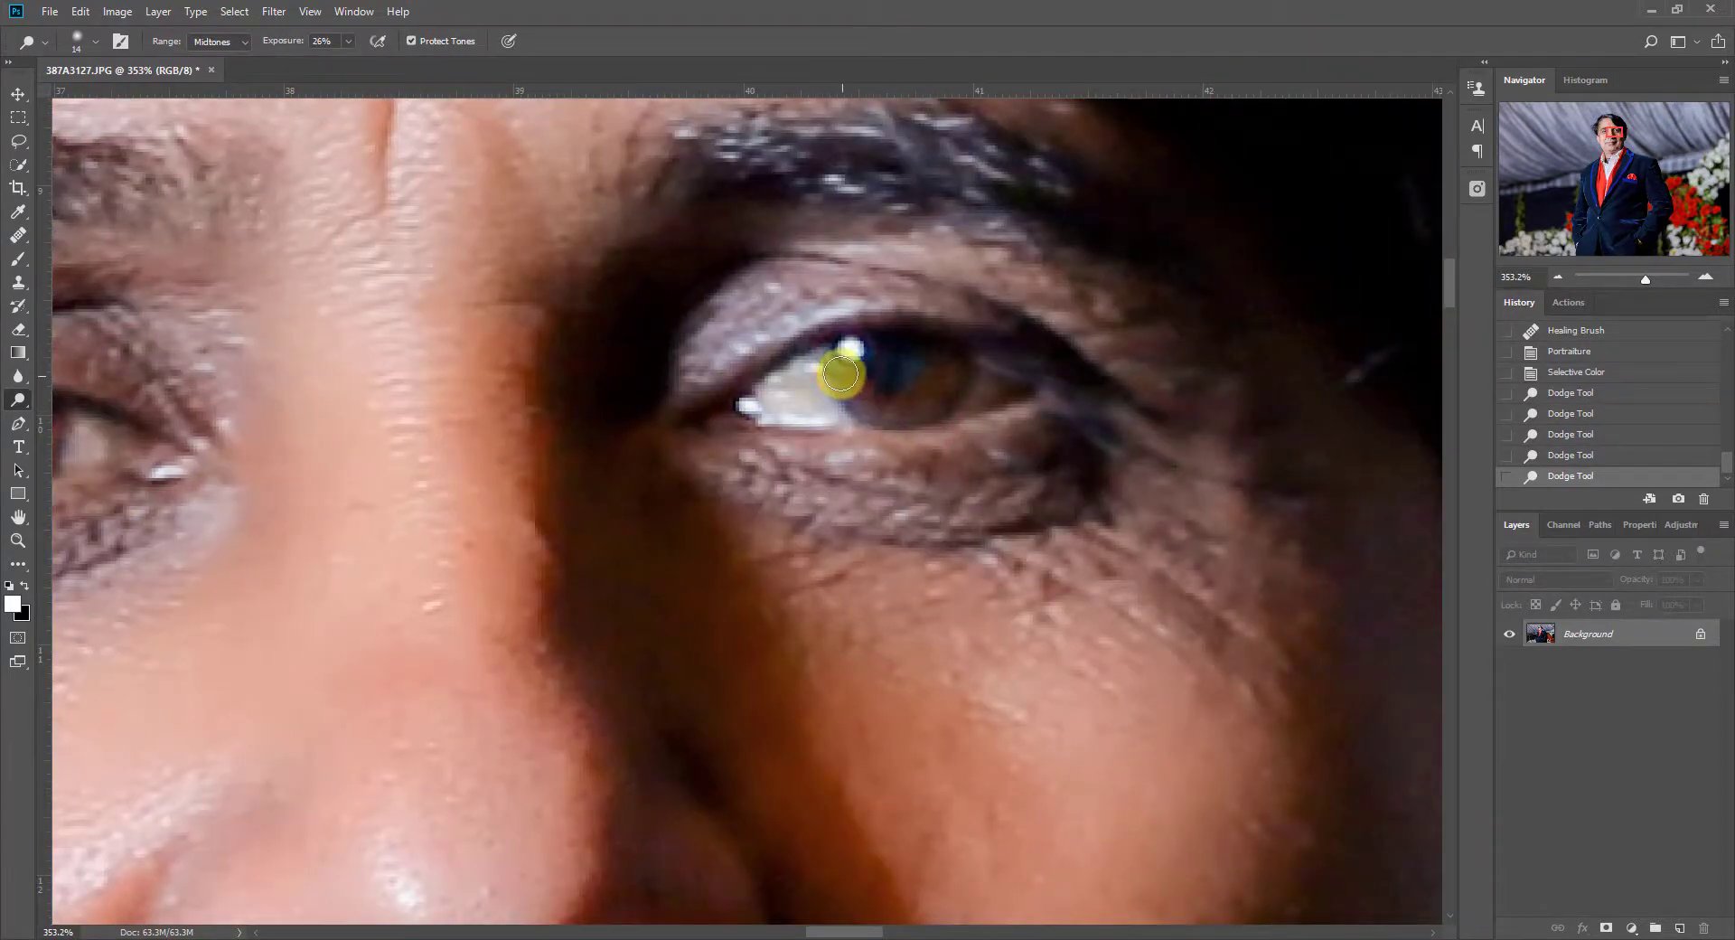
{"action": "left_click_drag", "start_coordinate": [955, 350], "coordinate": [891, 407]}
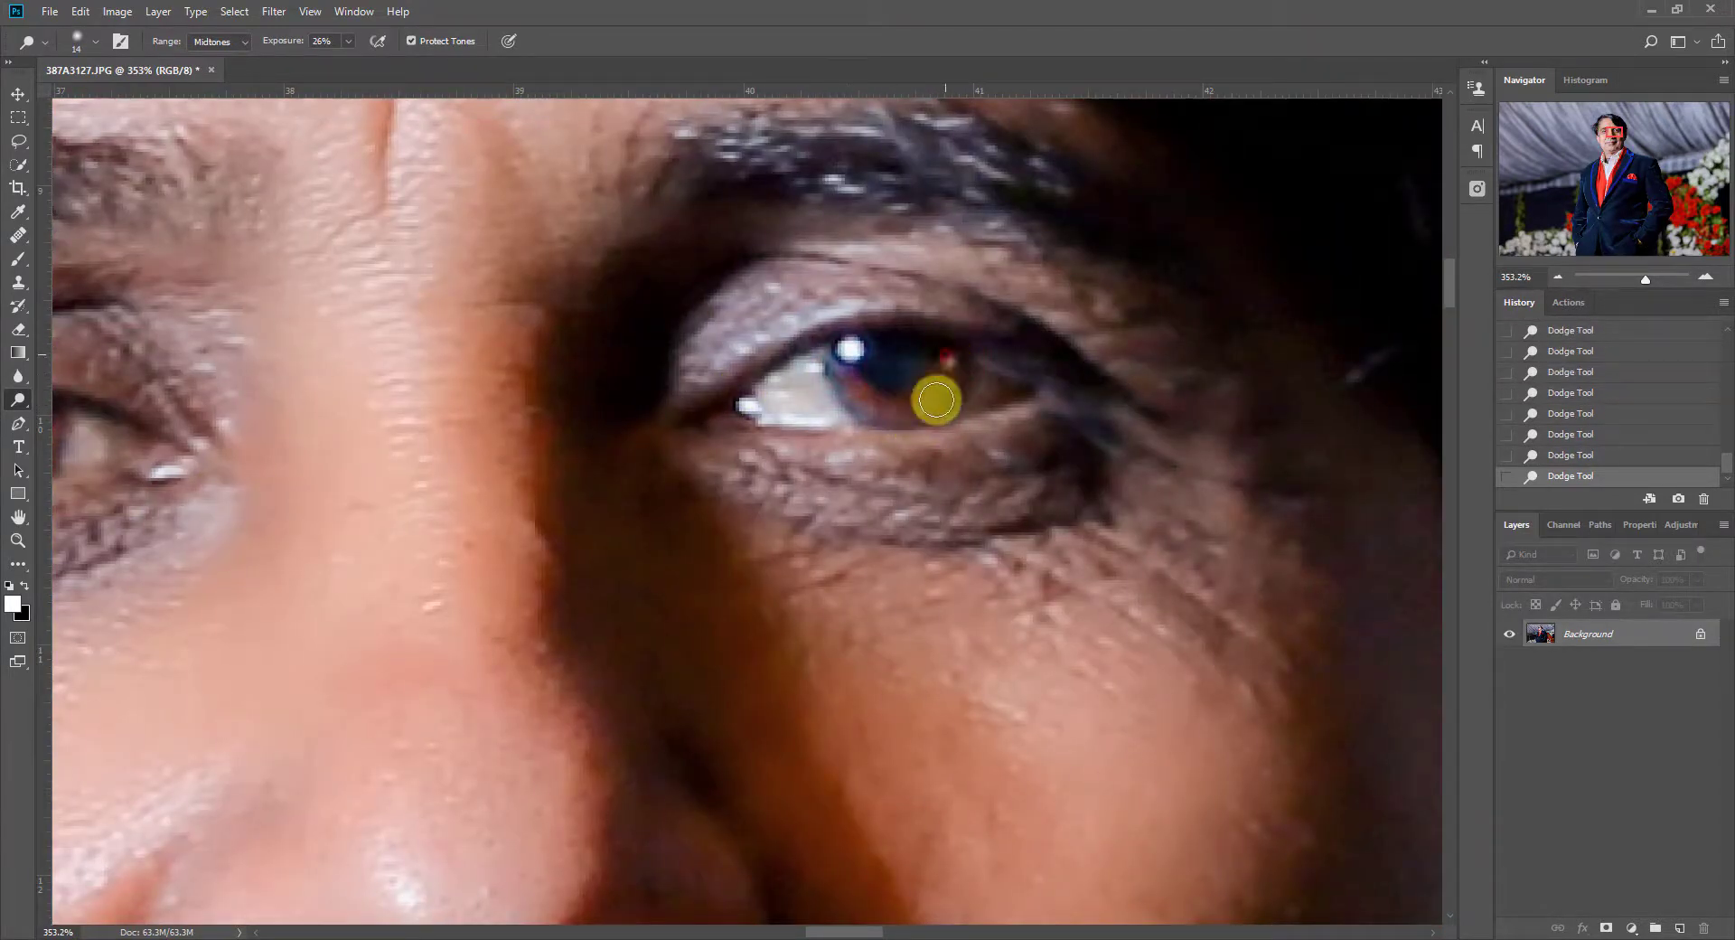
{"action": "scroll", "coordinate": [883, 401], "scroll_direction": "down", "scroll_amount": 5}
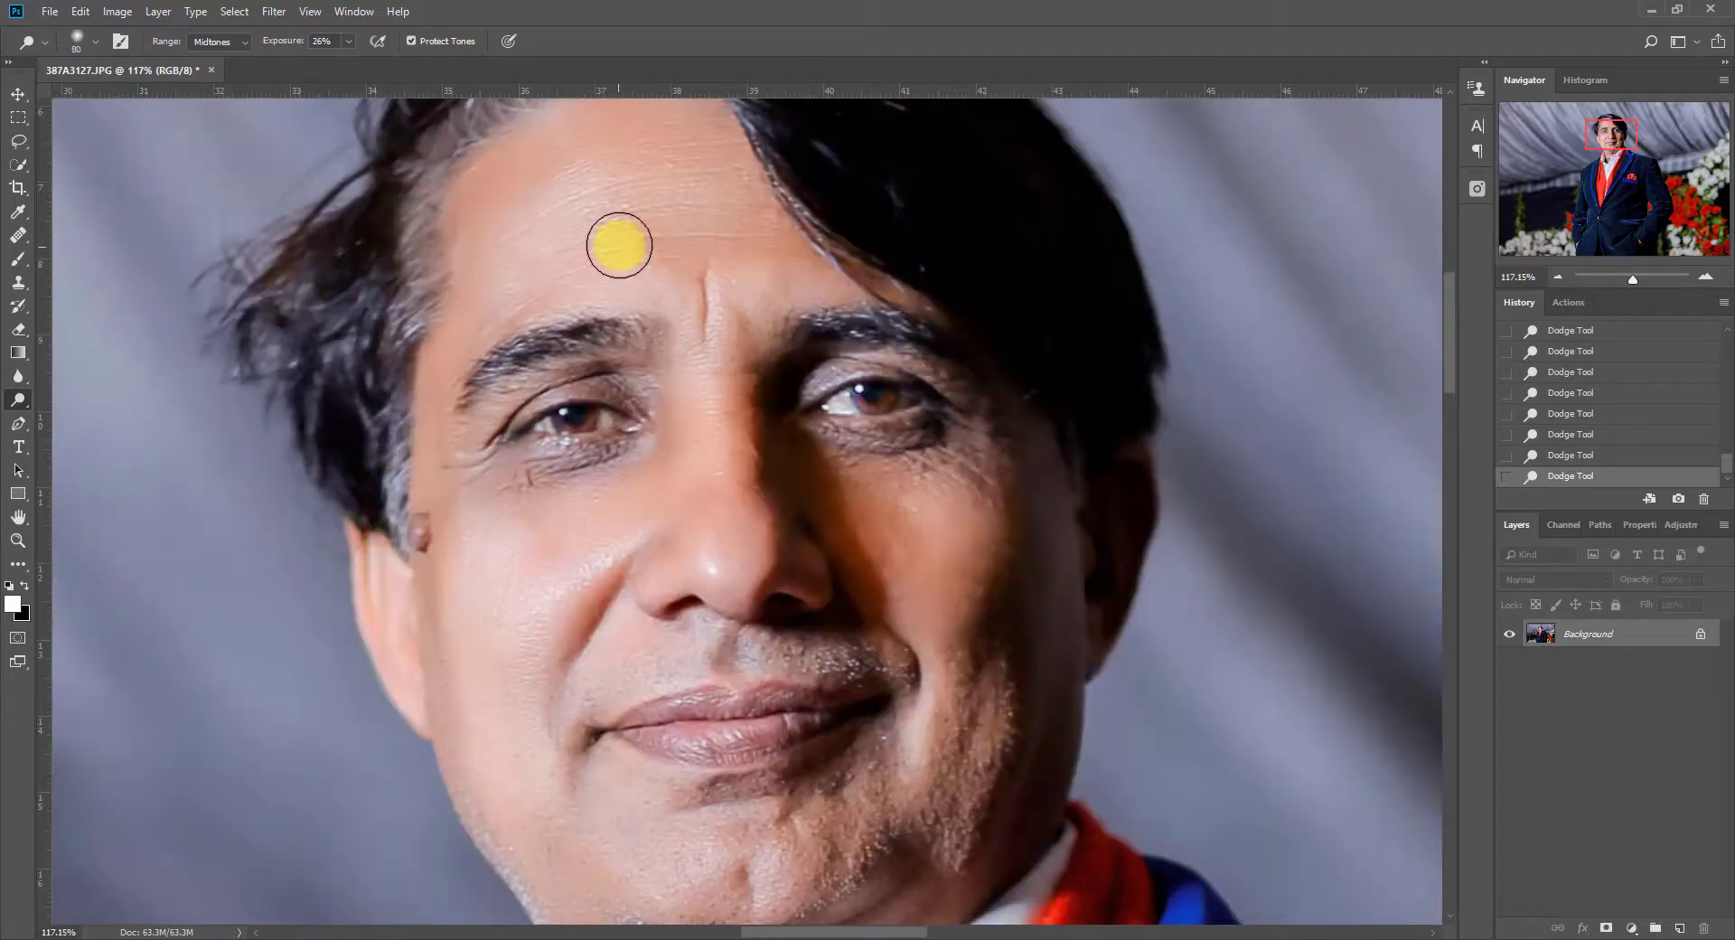
Enlarge the Dodge brush to 157 pixels and brighten the face around the eyes, cheeks, chin and neck
{"action": "right_click", "coordinate": [619, 244], "text": "alt"}
{"action": "mouse_move", "coordinate": [944, 623]}
{"action": "left_mouse_down"}
{"action": "mouse_move", "coordinate": [734, 587]}
{"action": "mouse_move", "coordinate": [725, 631]}
{"action": "left_mouse_up"}
{"action": "right_click", "coordinate": [590, 614], "text": "alt"}
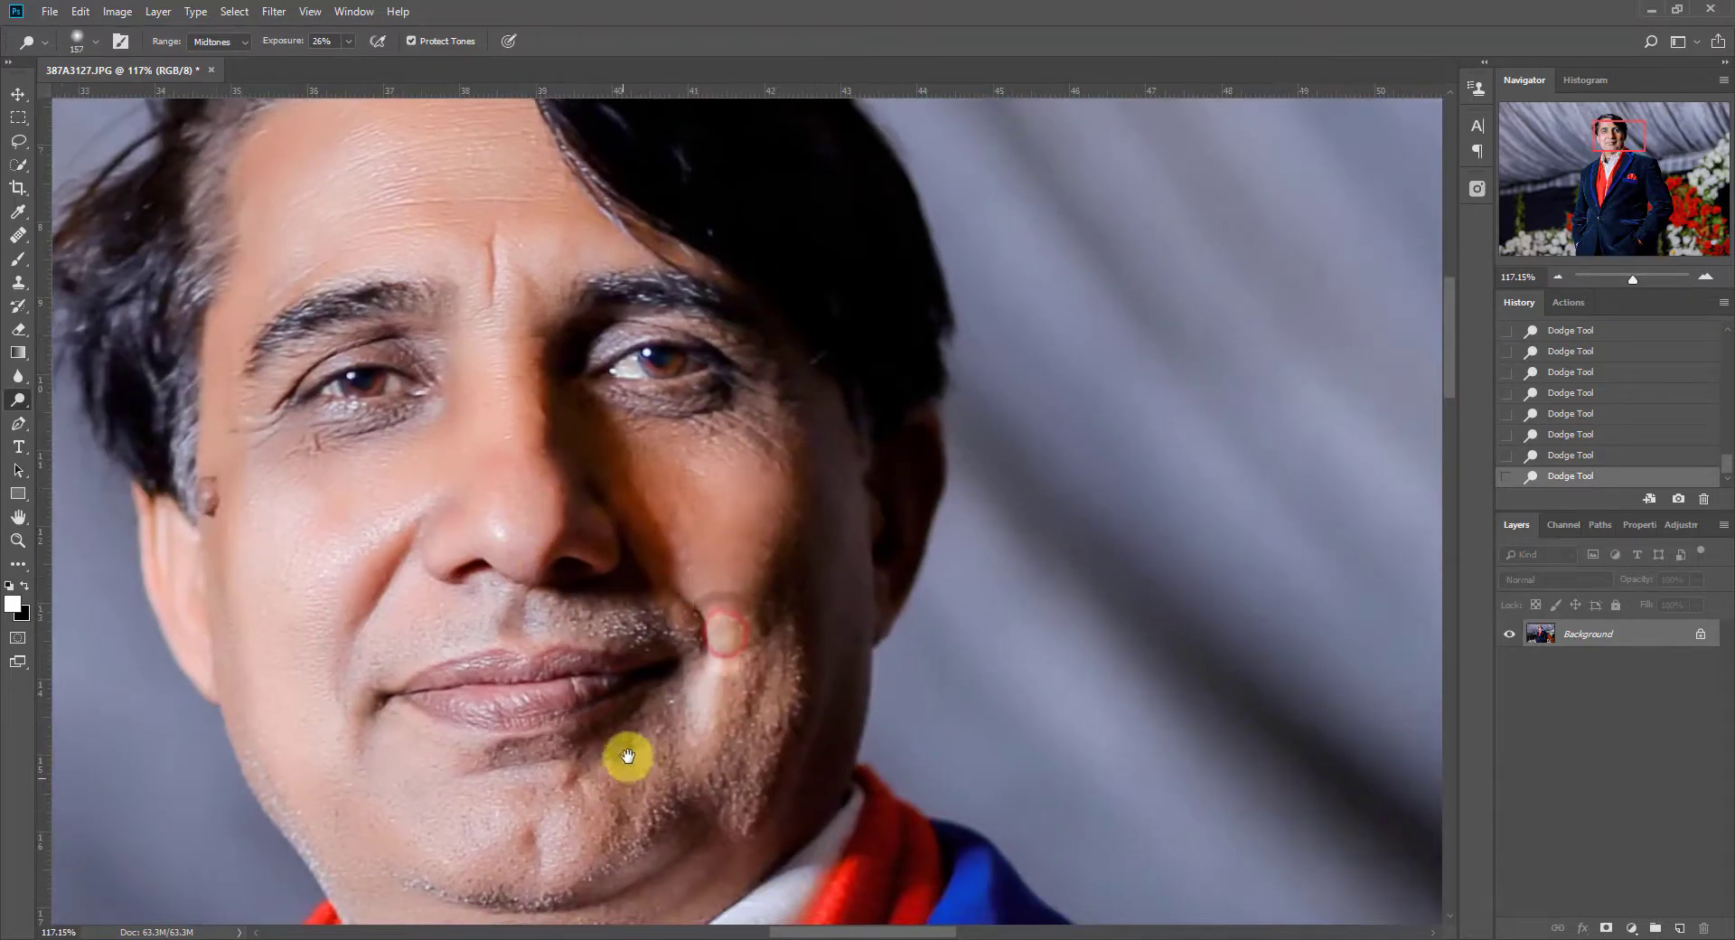
{"action": "left_click_drag", "start_coordinate": [627, 755], "coordinate": [663, 598]}
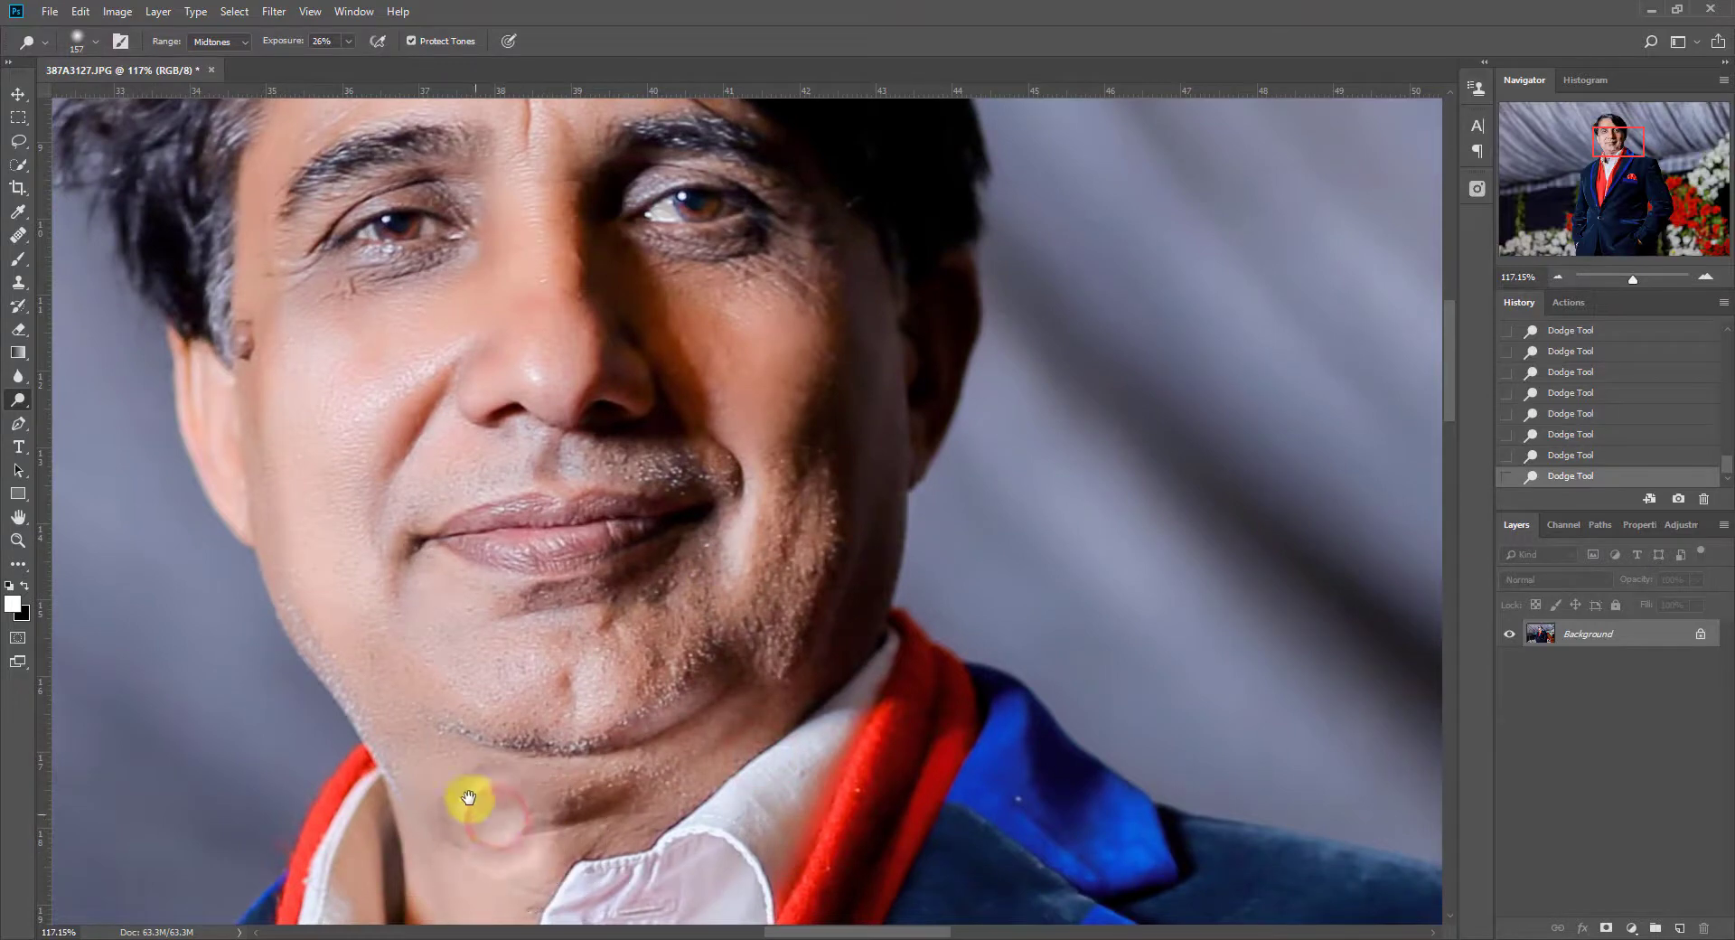
{"action": "left_click_drag", "start_coordinate": [468, 796], "coordinate": [459, 754]}
{"action": "left_click_drag", "start_coordinate": [346, 387], "coordinate": [341, 677]}
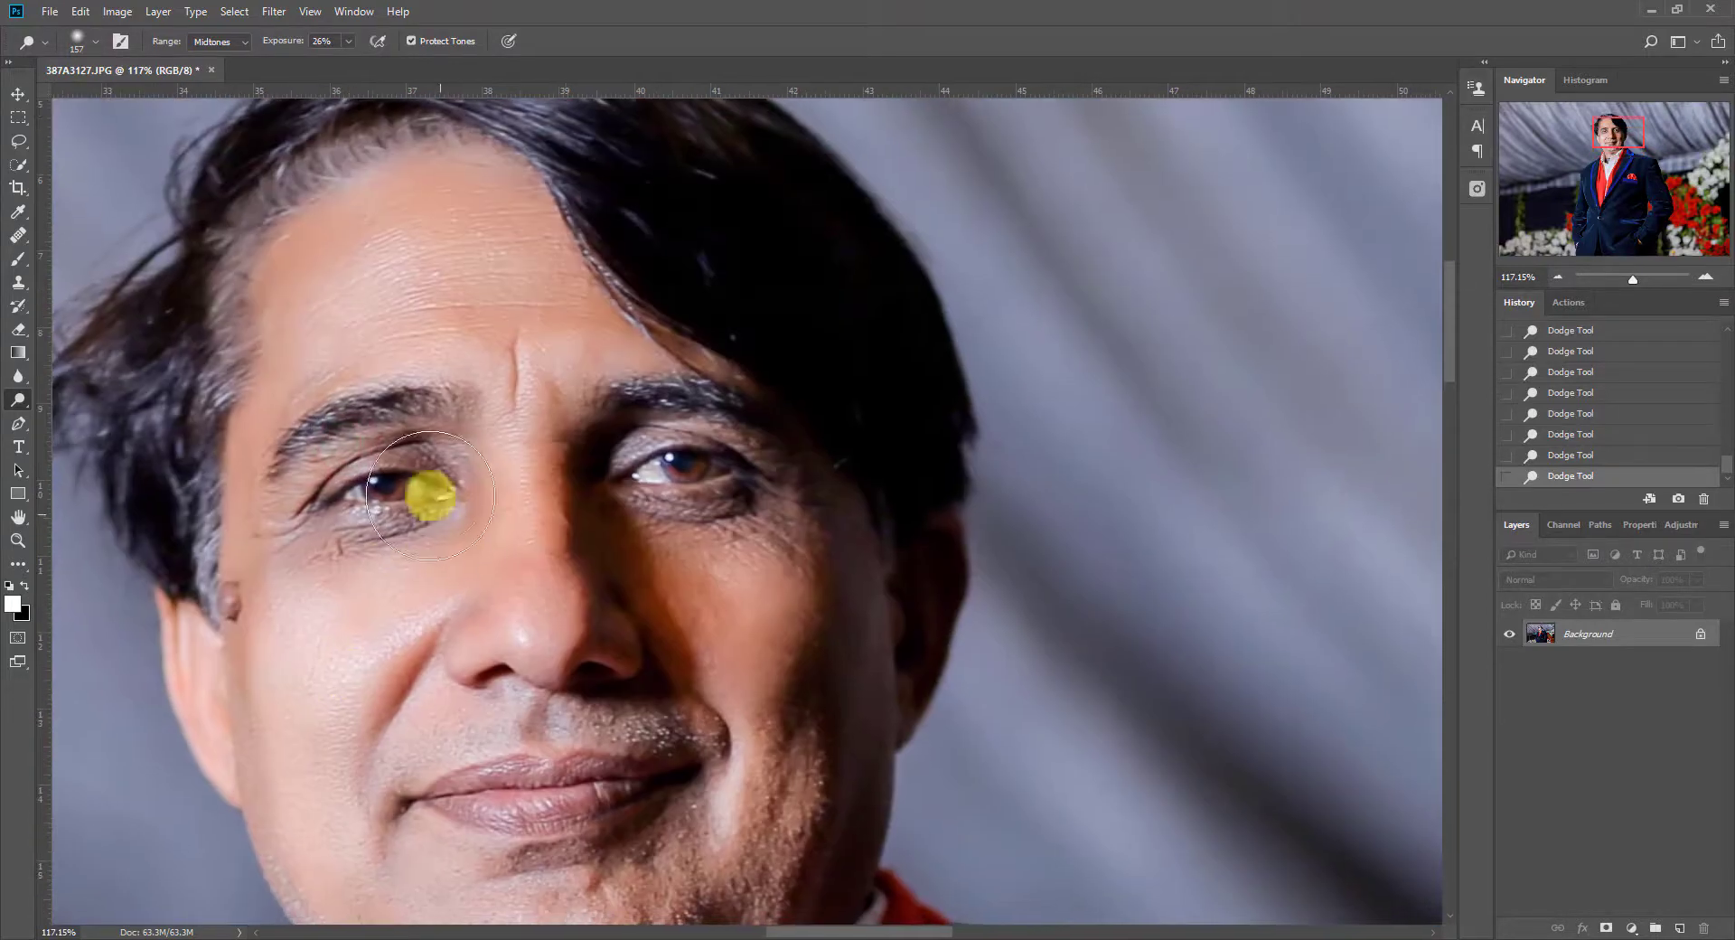
{"action": "mouse_move", "coordinate": [348, 504]}
{"action": "left_mouse_down"}
{"action": "mouse_move", "coordinate": [384, 466]}
{"action": "mouse_move", "coordinate": [330, 522]}
{"action": "mouse_move", "coordinate": [392, 408]}
{"action": "mouse_move", "coordinate": [325, 418]}
{"action": "left_mouse_up"}
{"action": "left_click", "coordinate": [624, 387]}
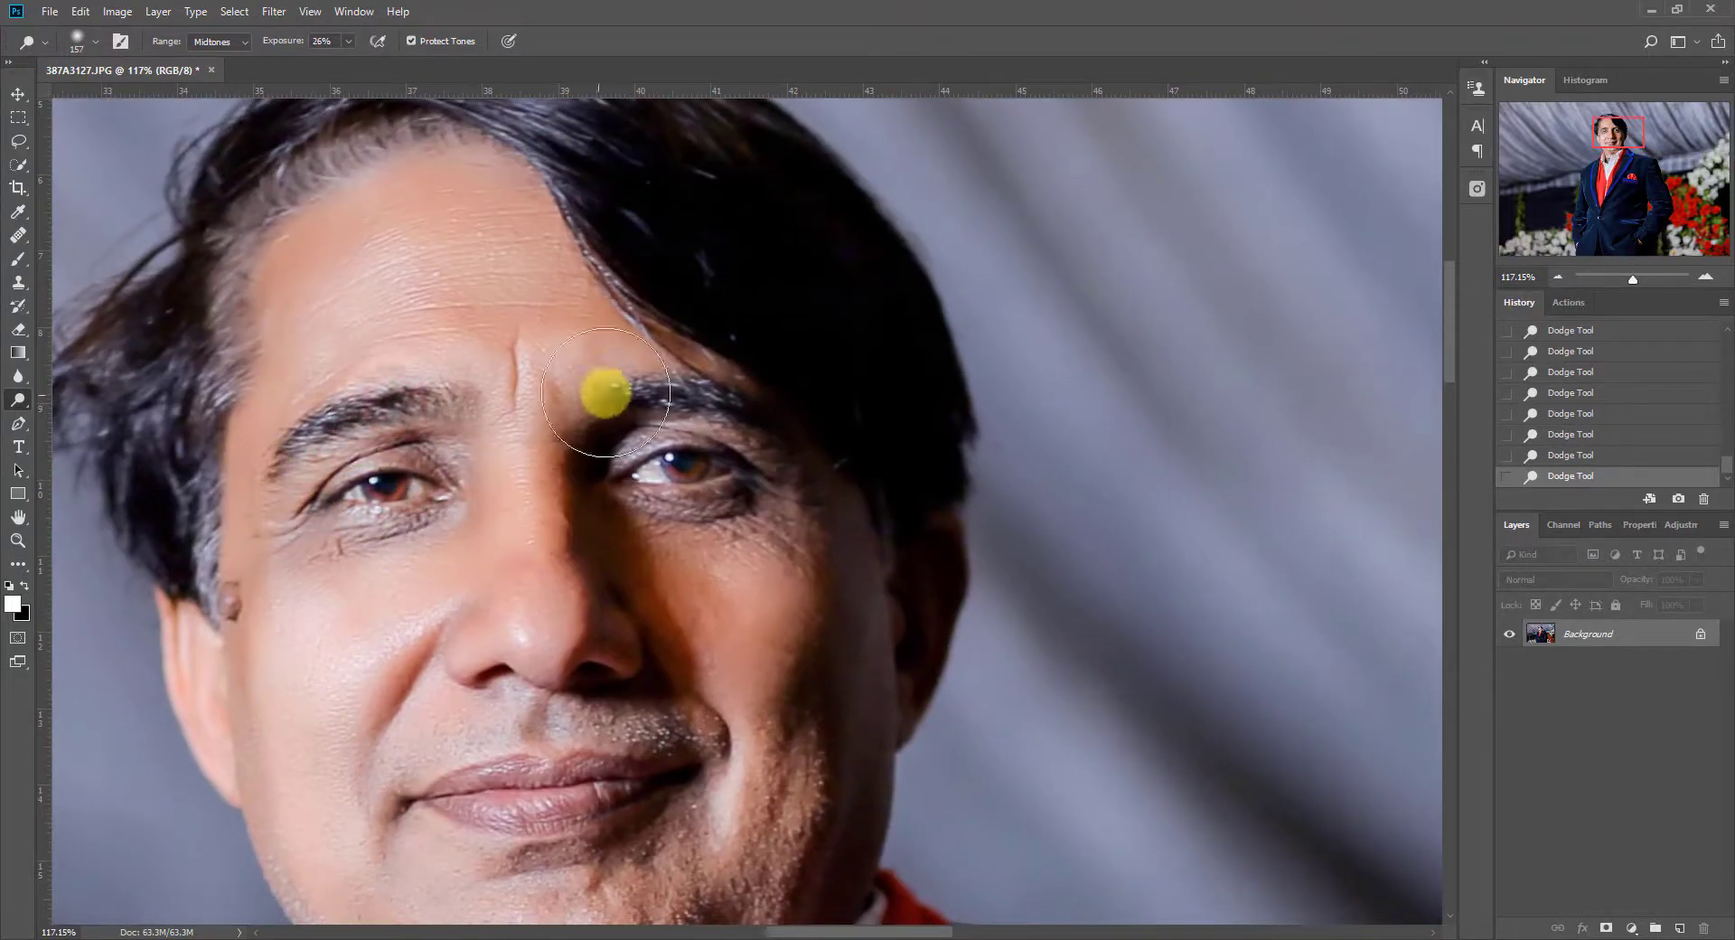
{"action": "left_click_drag", "start_coordinate": [753, 435], "coordinate": [831, 522]}
{"action": "left_click_drag", "start_coordinate": [814, 786], "coordinate": [655, 439]}
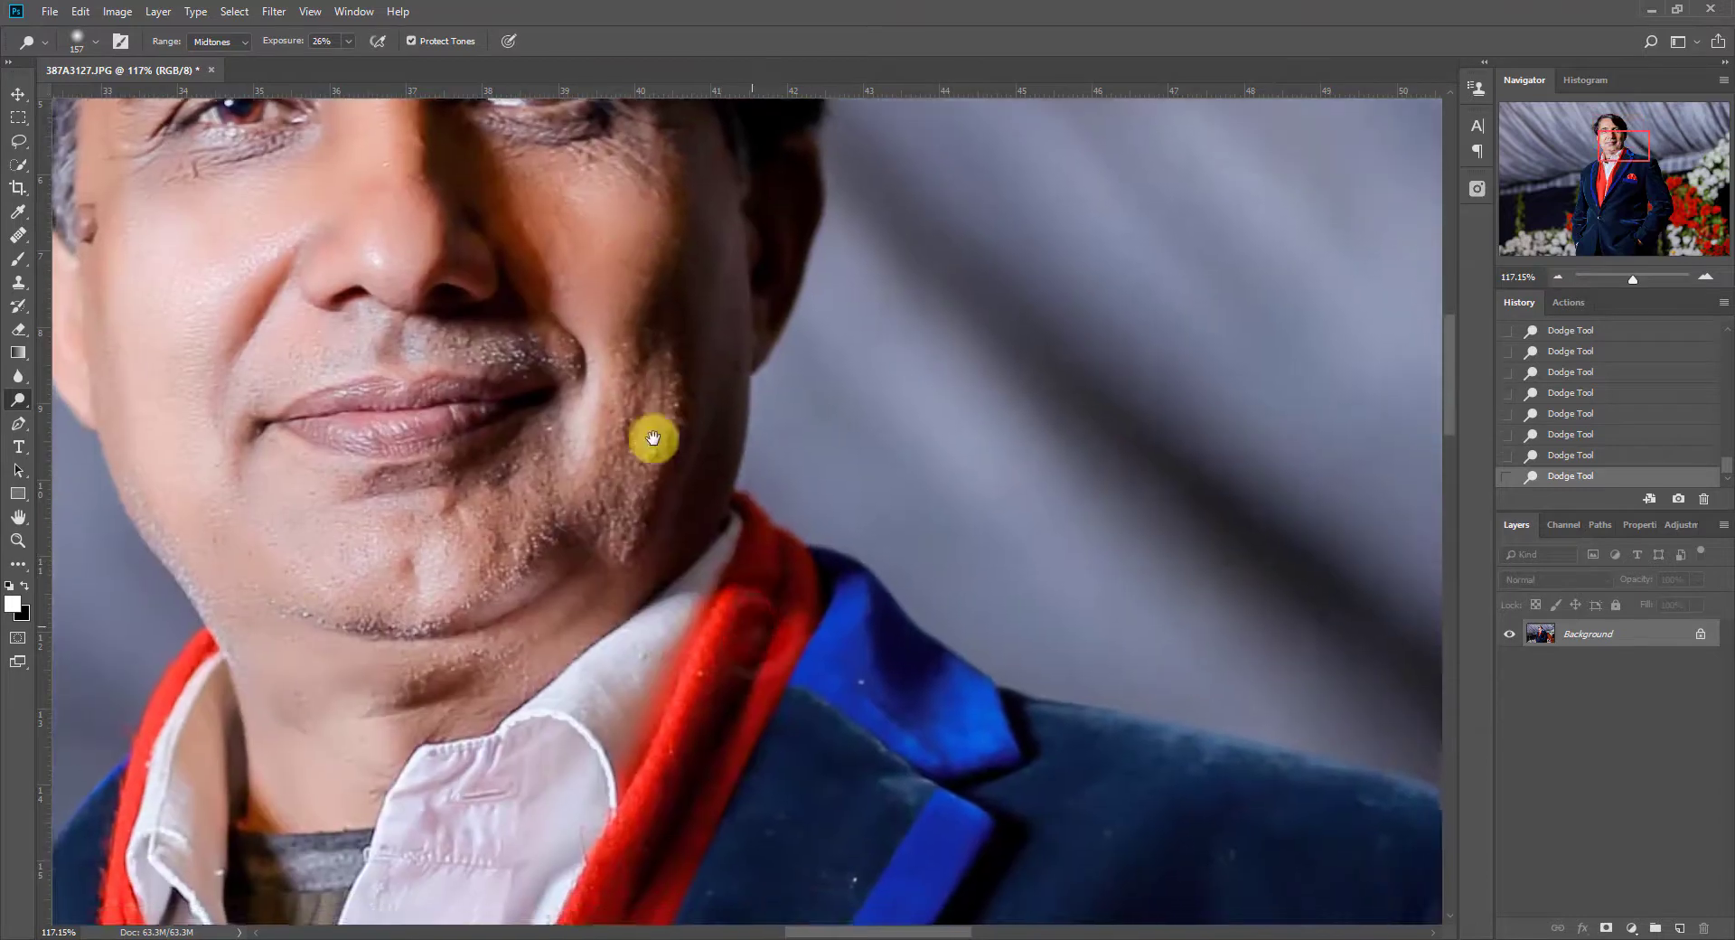
{"action": "mouse_move", "coordinate": [375, 612]}
{"action": "left_mouse_down"}
{"action": "mouse_move", "coordinate": [531, 550]}
{"action": "mouse_move", "coordinate": [494, 445]}
{"action": "left_mouse_up"}
{"action": "left_click", "coordinate": [530, 615]}
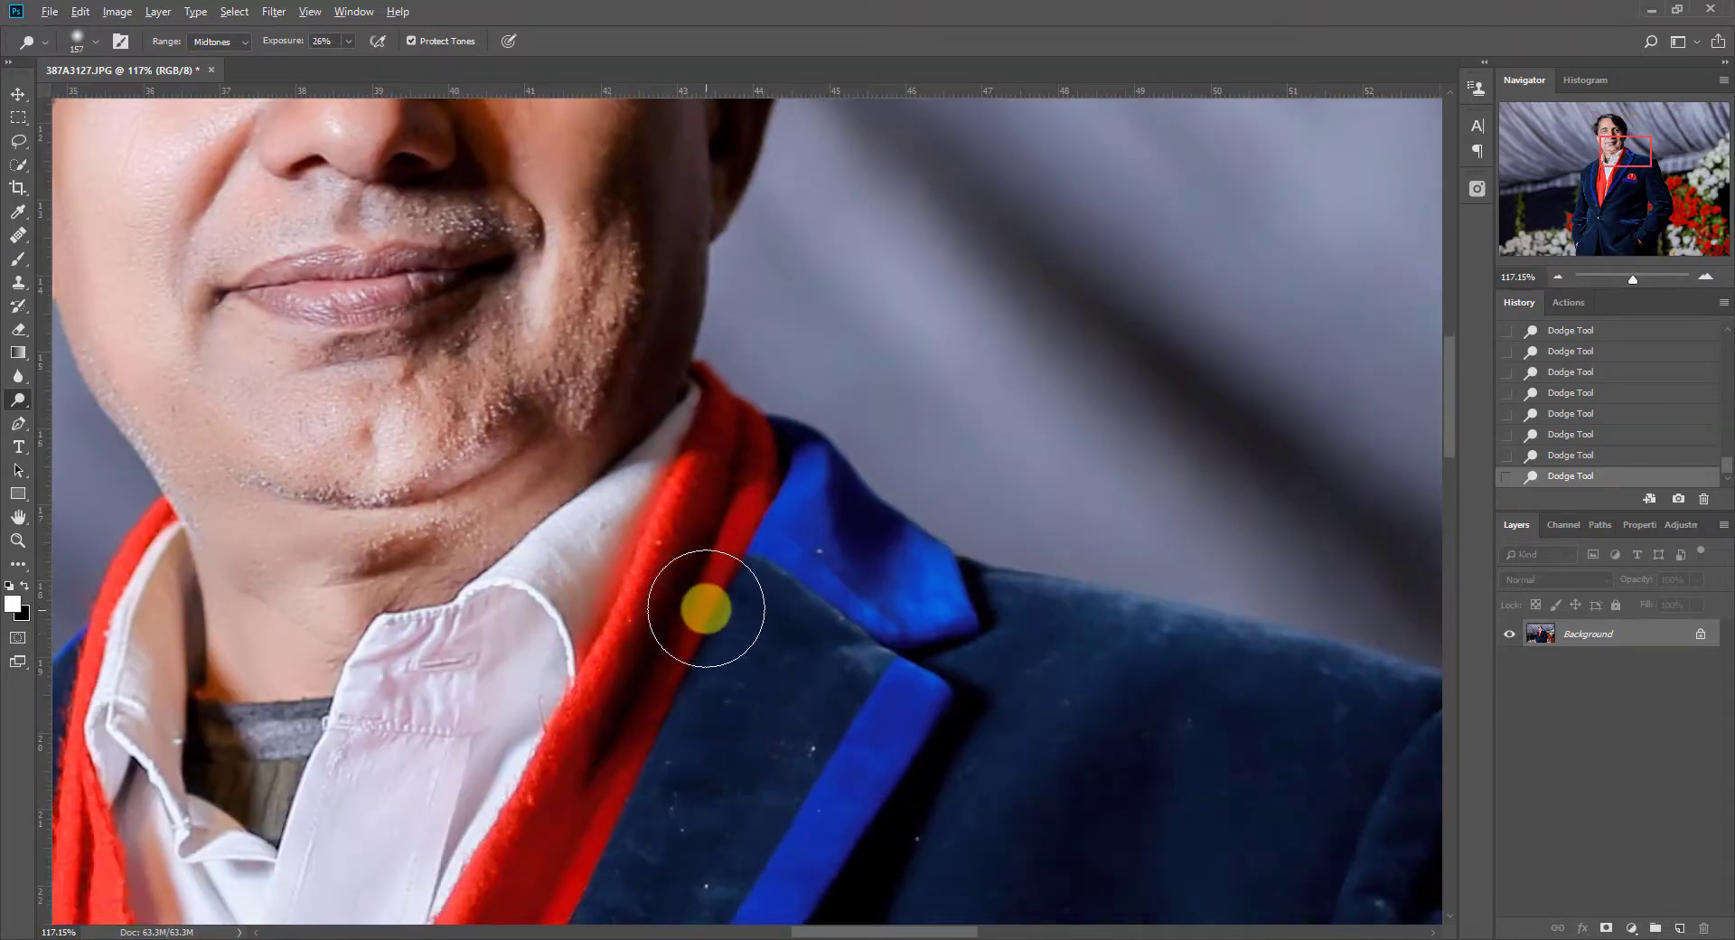
Brighten the velvet lapel and the jacket chest above the pocket square with the Dodge Tool
{"action": "left_click_drag", "start_coordinate": [705, 608], "coordinate": [573, 171]}
{"action": "right_click", "coordinate": [443, 619]}
{"action": "left_click", "coordinate": [499, 661]}
{"action": "left_click", "coordinate": [638, 287]}
{"action": "mouse_move", "coordinate": [479, 661]}
{"action": "left_mouse_down"}
{"action": "mouse_move", "coordinate": [713, 286]}
{"action": "mouse_move", "coordinate": [754, 287]}
{"action": "left_mouse_up"}
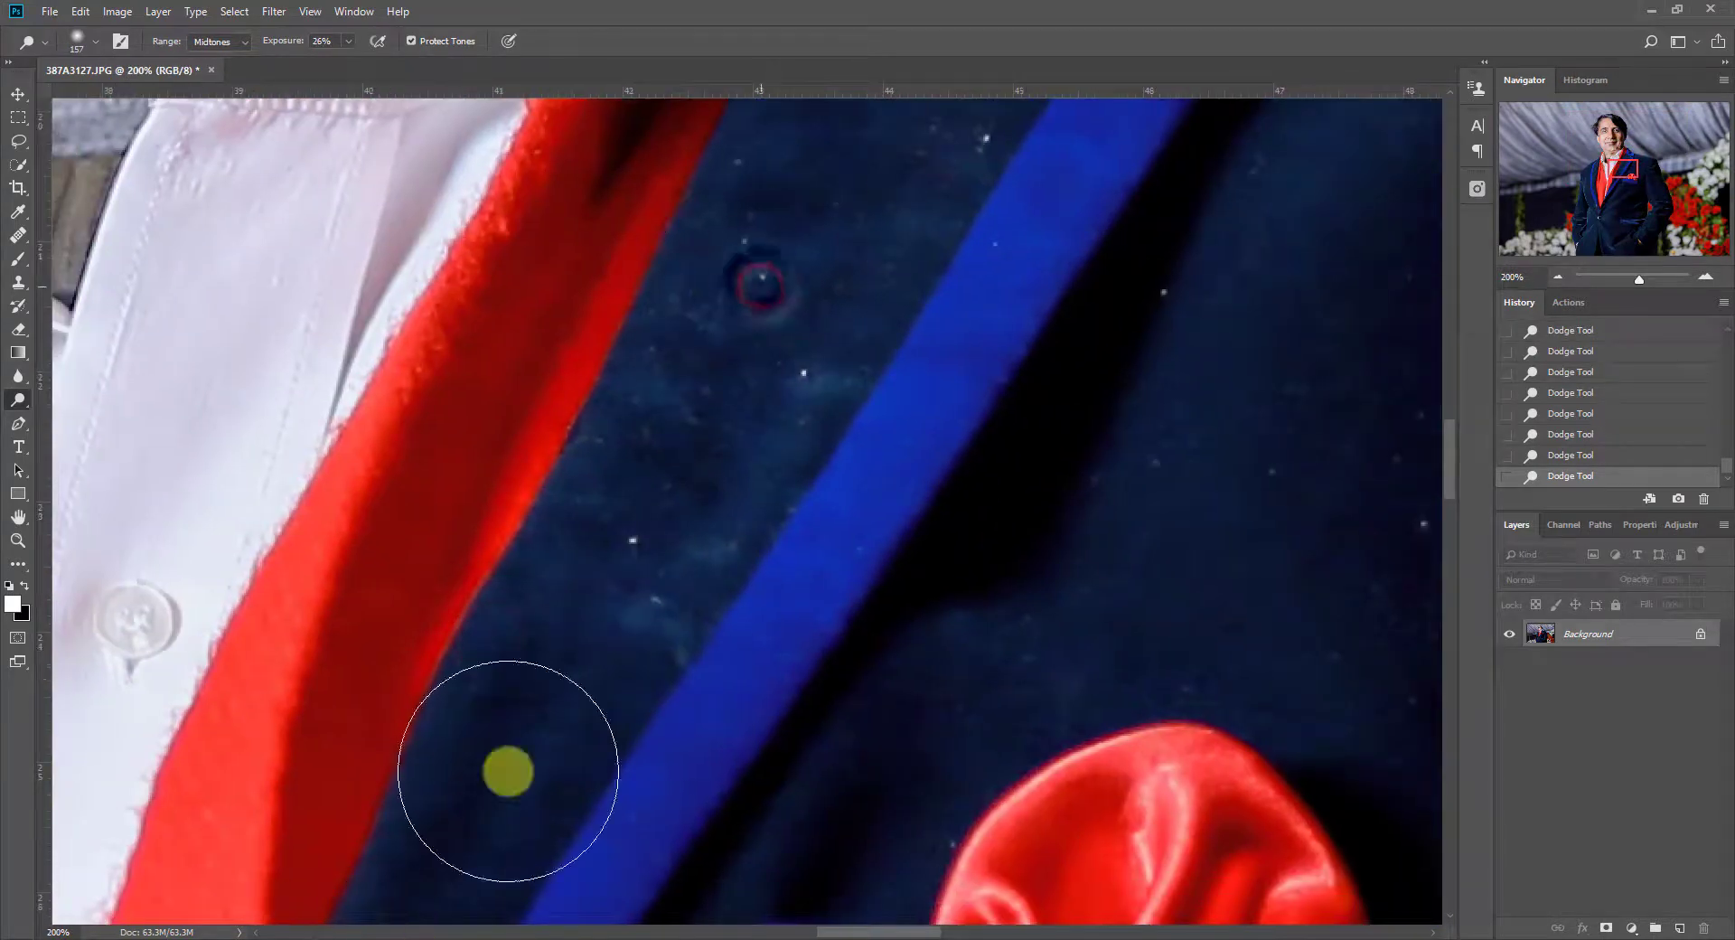
{"action": "scroll", "coordinate": [714, 636], "scroll_direction": "down", "scroll_amount": 5}
{"action": "mouse_move", "coordinate": [810, 642]}
{"action": "left_mouse_down"}
{"action": "mouse_move", "coordinate": [870, 651]}
{"action": "mouse_move", "coordinate": [1125, 337]}
{"action": "left_mouse_up"}
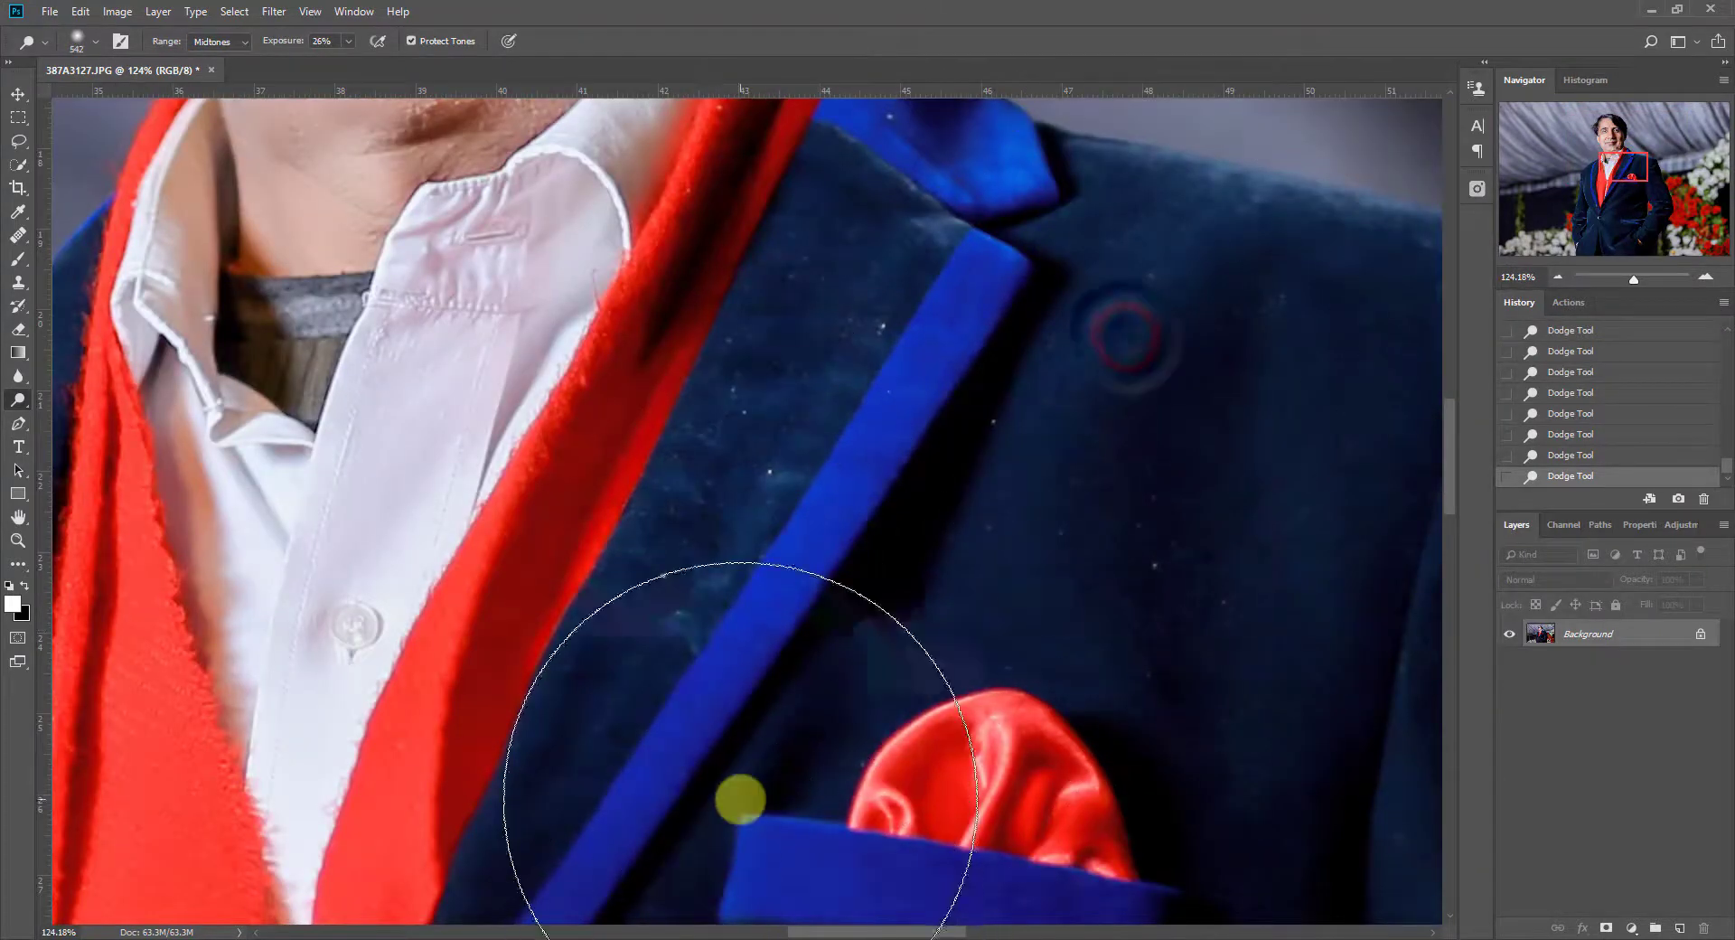
Set the soft Dodge brush to 177 pixels and brighten the jacket shoulder on the side without the pocket square
{"action": "scroll", "coordinate": [738, 794], "scroll_direction": "down", "scroll_amount": 3}
{"action": "right_click", "coordinate": [739, 793]}
{"action": "left_click_drag", "start_coordinate": [664, 721], "coordinate": [436, 721]}
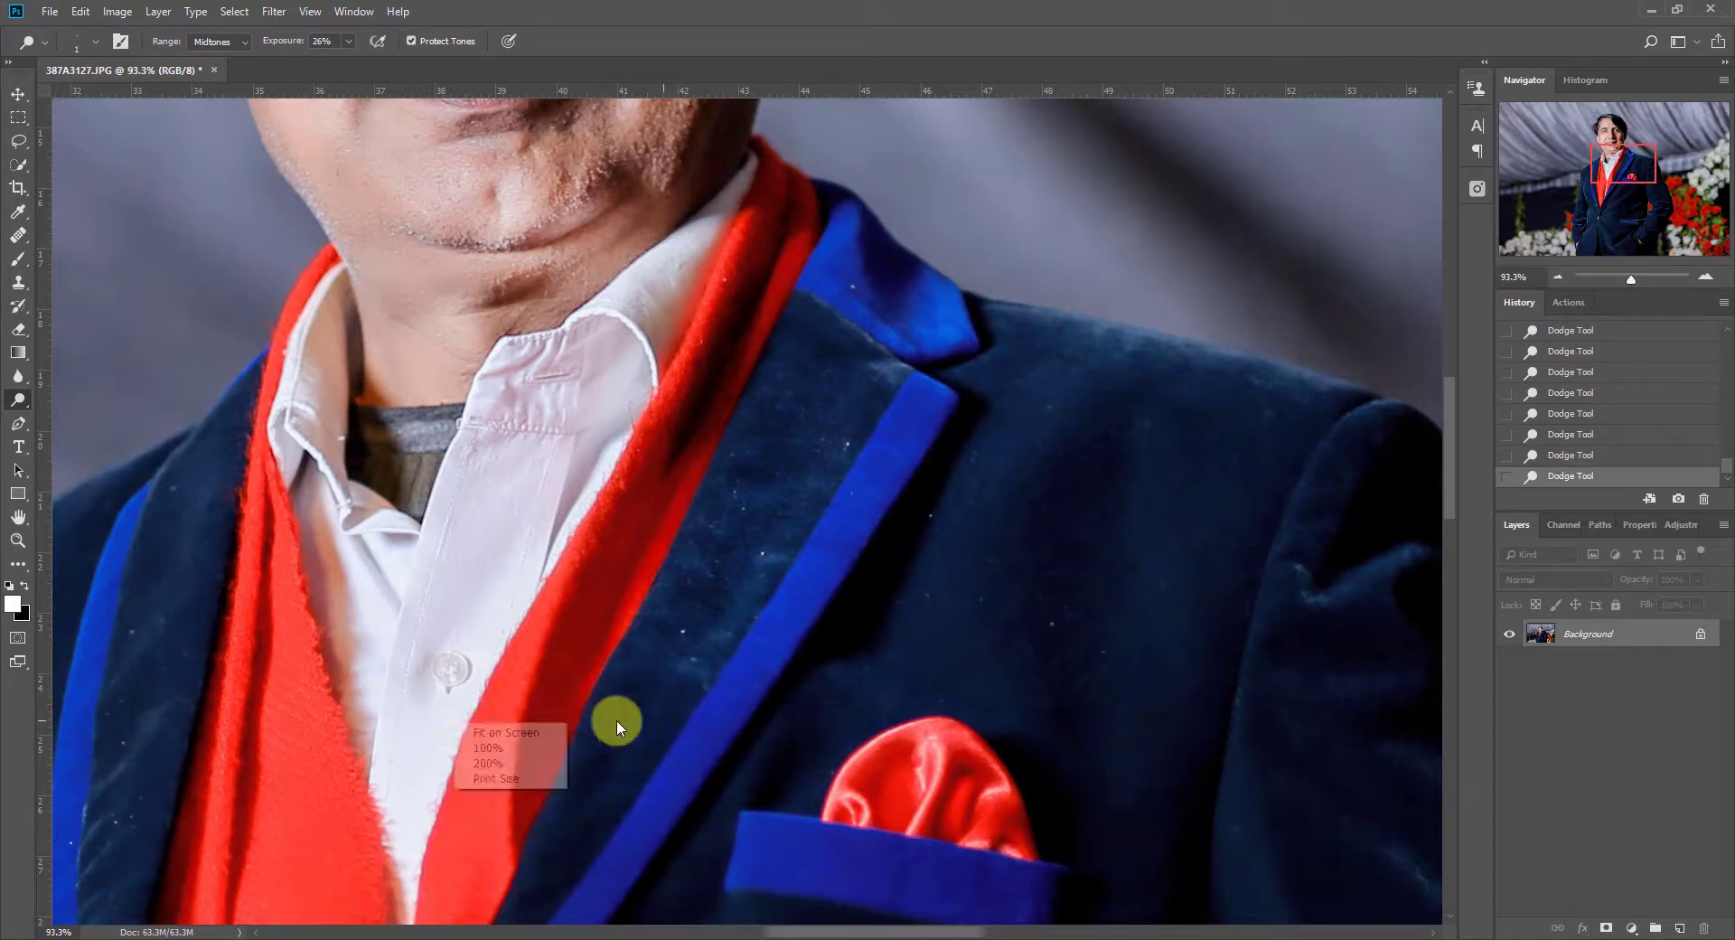
{"action": "left_click", "coordinate": [343, 694]}
{"action": "left_click_drag", "start_coordinate": [274, 679], "coordinate": [506, 617]}
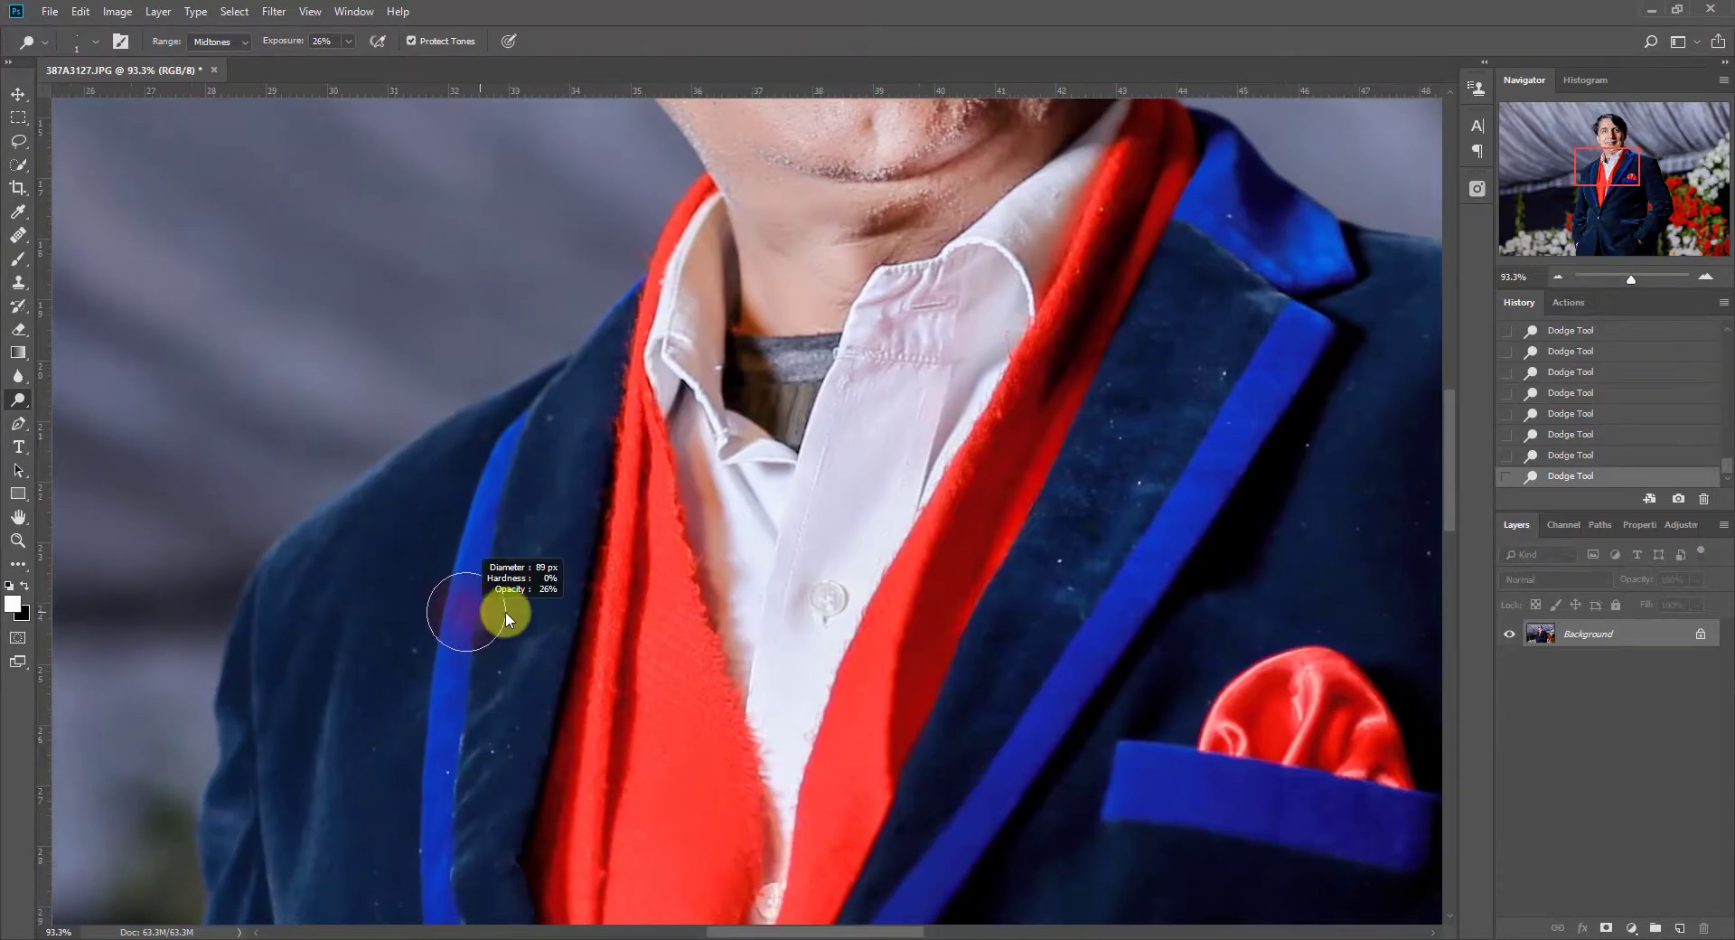
{"action": "left_click_drag", "start_coordinate": [448, 502], "coordinate": [338, 742]}
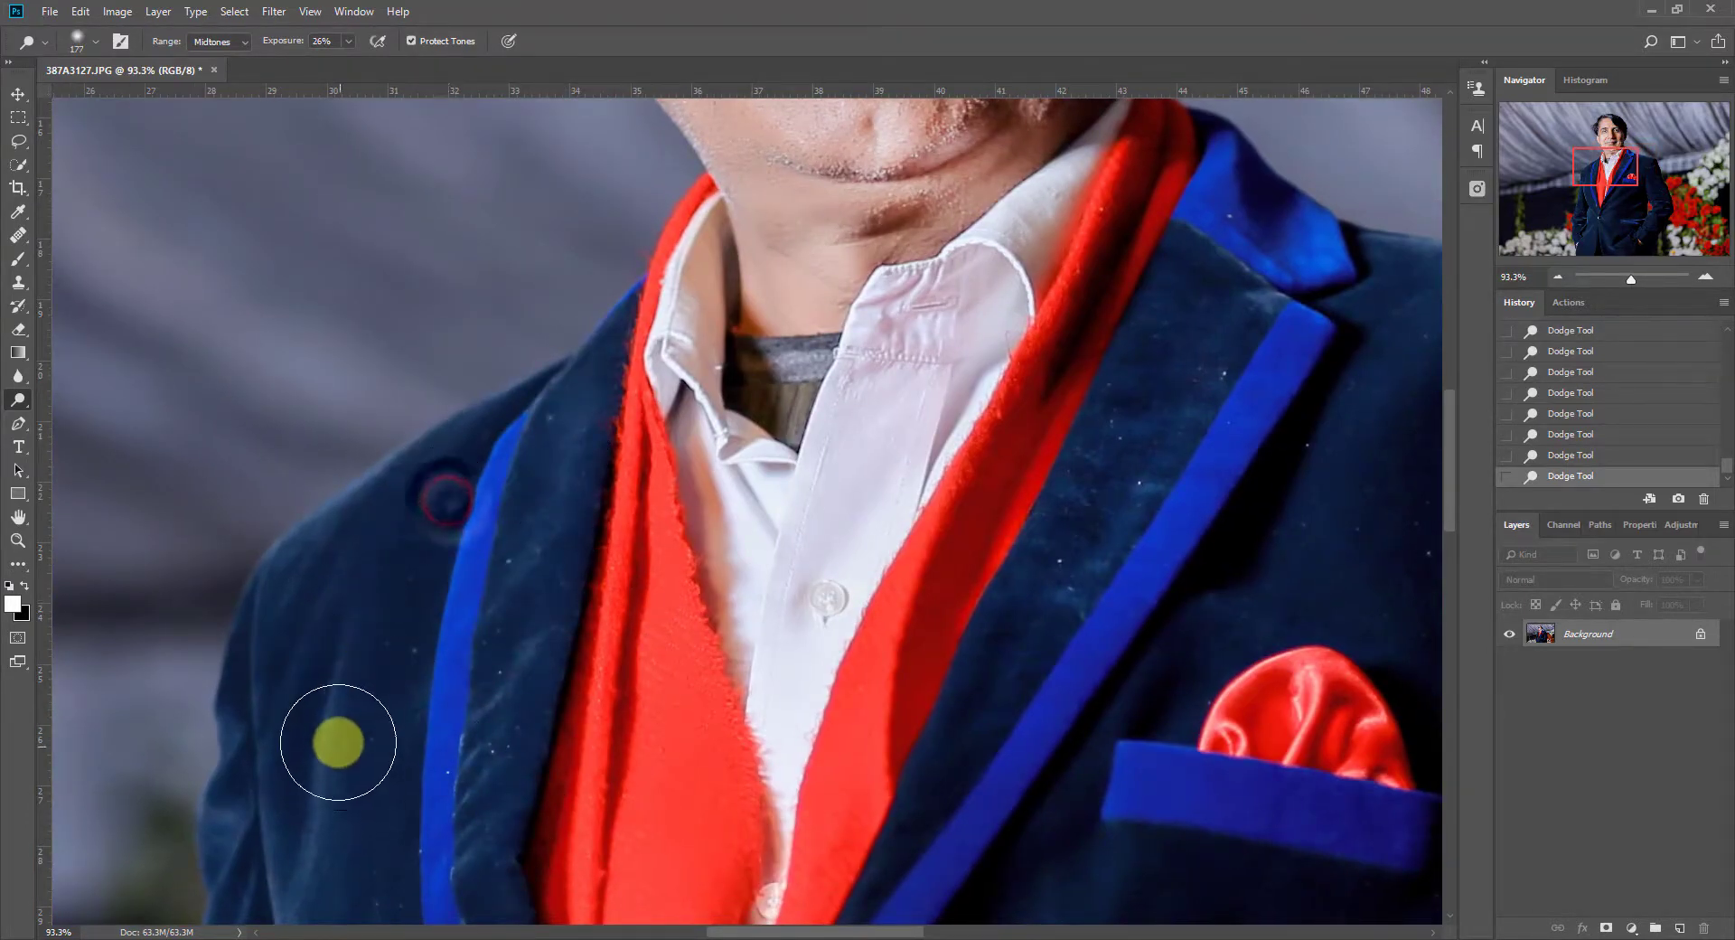
{"action": "mouse_move", "coordinate": [341, 820]}
{"action": "left_mouse_down"}
{"action": "mouse_move", "coordinate": [410, 608]}
{"action": "mouse_move", "coordinate": [569, 558]}
{"action": "mouse_move", "coordinate": [548, 556]}
{"action": "left_mouse_up"}
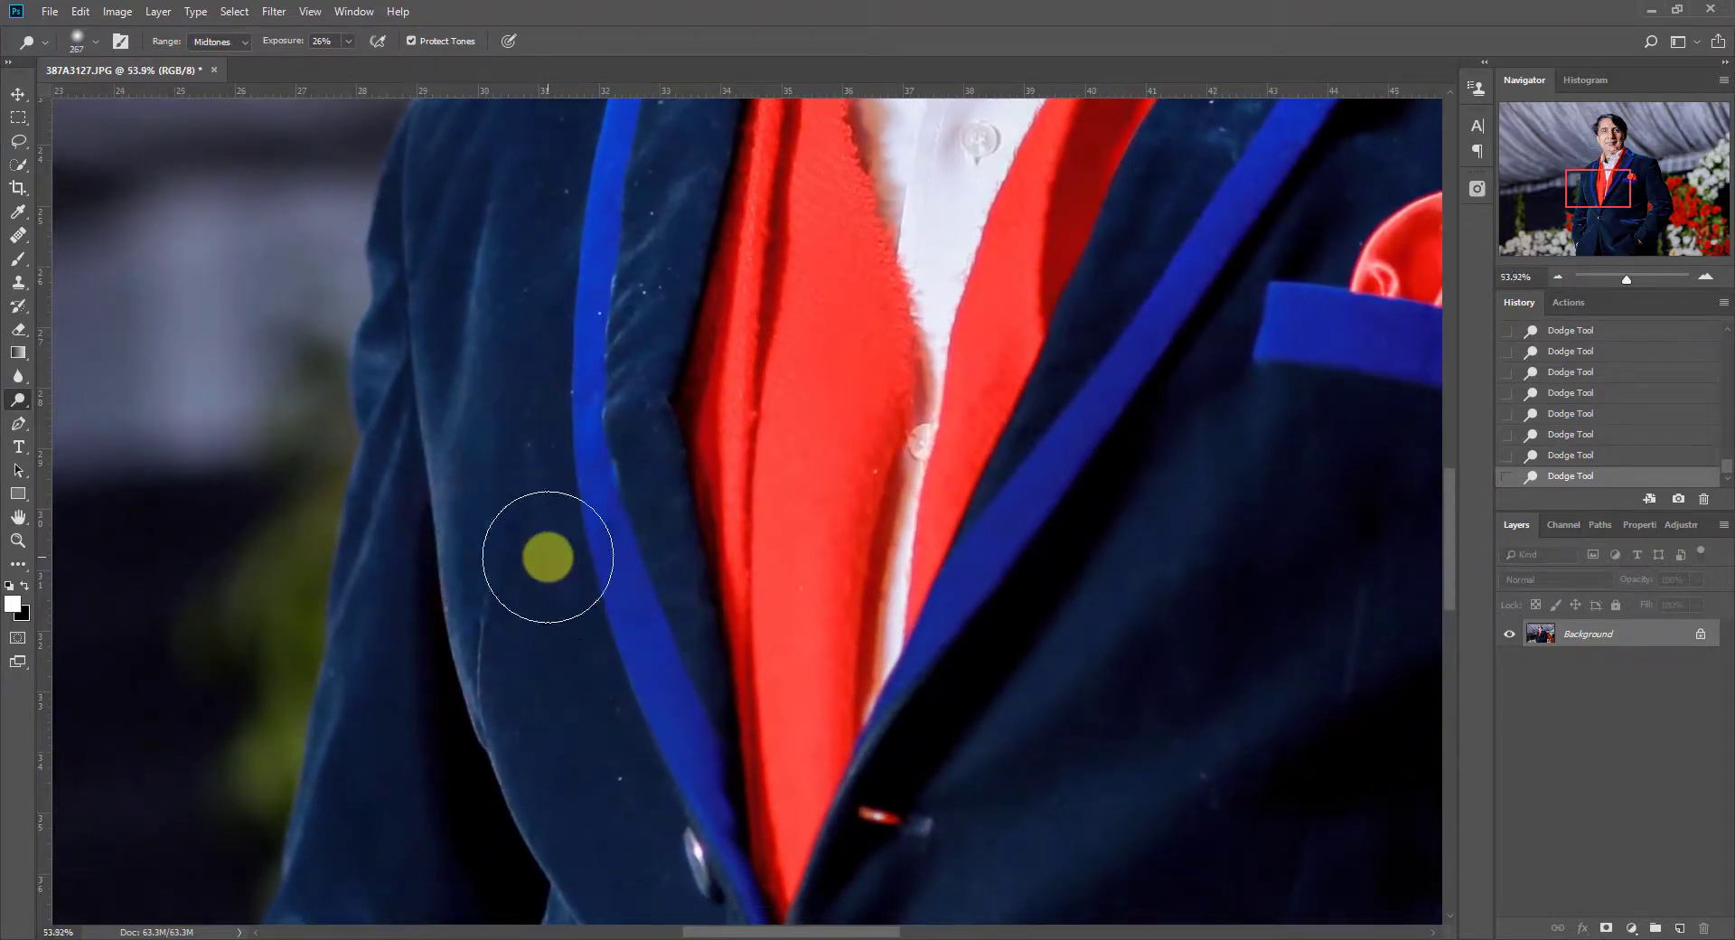
Brighten the front of the jacket below the pocket square and around the closing button with a 267-pixel Dodge brush
{"action": "key", "text": "ctrl+0"}
{"action": "left_click_drag", "start_coordinate": [749, 592], "coordinate": [852, 523]}
{"action": "mouse_move", "coordinate": [756, 700]}
{"action": "left_mouse_down"}
{"action": "mouse_move", "coordinate": [759, 815]}
{"action": "mouse_move", "coordinate": [839, 755]}
{"action": "left_mouse_up"}
{"action": "left_click_drag", "start_coordinate": [868, 696], "coordinate": [931, 636]}
{"action": "left_click_drag", "start_coordinate": [839, 767], "coordinate": [743, 792]}
{"action": "left_click_drag", "start_coordinate": [889, 795], "coordinate": [819, 816]}
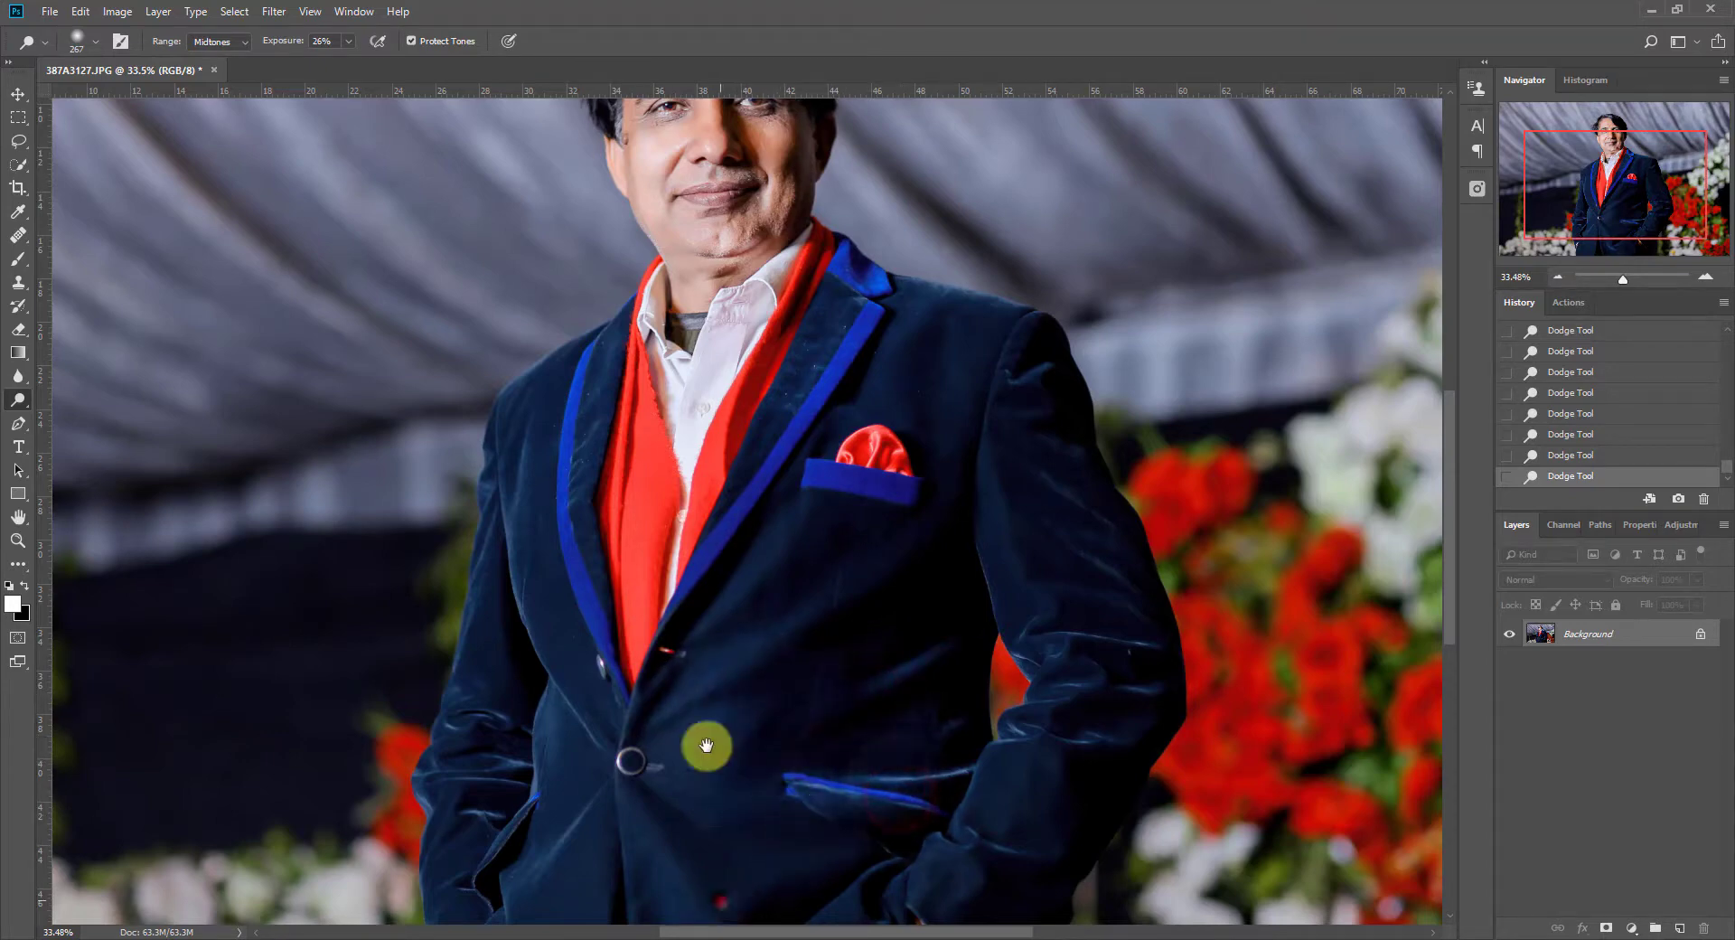
Dodge the lower jacket around the side pocket and the folds of the sleeve beside the red flowers
{"action": "left_click_drag", "start_coordinate": [716, 887], "coordinate": [709, 691]}
{"action": "left_click_drag", "start_coordinate": [826, 655], "coordinate": [800, 852]}
{"action": "mouse_move", "coordinate": [777, 798]}
{"action": "left_mouse_down"}
{"action": "mouse_move", "coordinate": [751, 798]}
{"action": "mouse_move", "coordinate": [889, 683]}
{"action": "left_mouse_up"}
{"action": "left_click_drag", "start_coordinate": [832, 823], "coordinate": [956, 640]}
{"action": "mouse_move", "coordinate": [947, 658]}
{"action": "left_mouse_down"}
{"action": "mouse_move", "coordinate": [1047, 464]}
{"action": "mouse_move", "coordinate": [1008, 634]}
{"action": "left_mouse_up"}
{"action": "left_click_drag", "start_coordinate": [1057, 478], "coordinate": [911, 667]}
{"action": "mouse_move", "coordinate": [965, 626]}
{"action": "left_mouse_down"}
{"action": "mouse_move", "coordinate": [1073, 455]}
{"action": "mouse_move", "coordinate": [1018, 404]}
{"action": "left_mouse_up"}
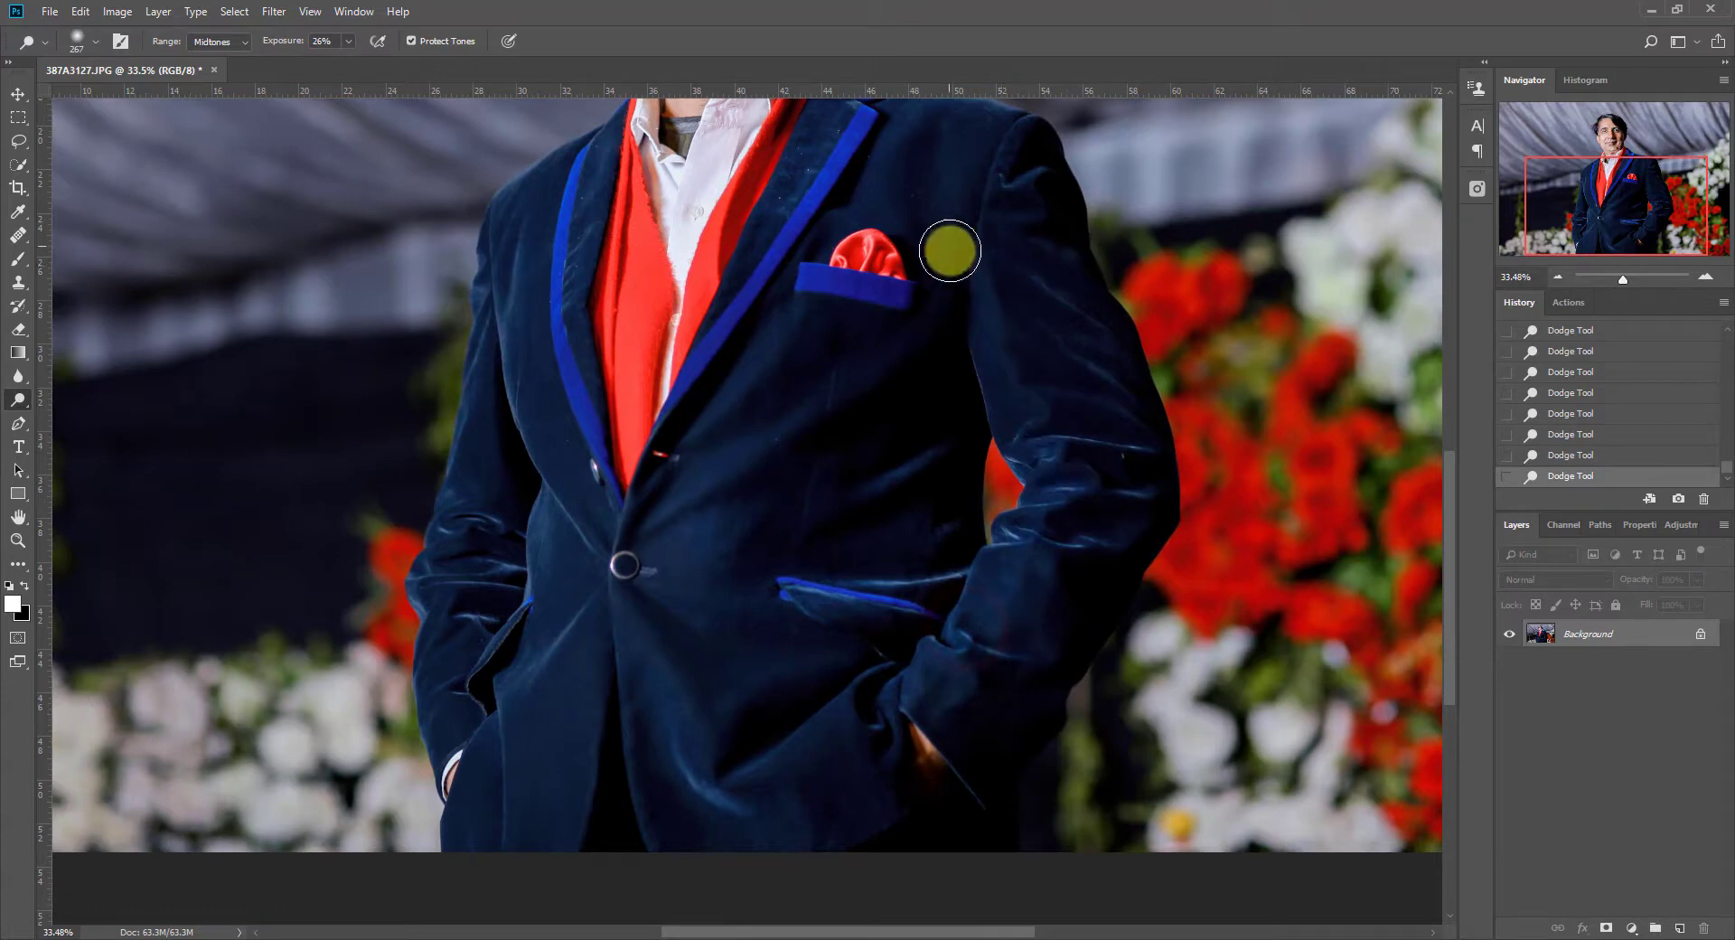
Lighten the jacket beside the pocket square and the upper part of the adjoining sleeve with the Dodge Tool
{"action": "left_click_drag", "start_coordinate": [950, 250], "coordinate": [1048, 414]}
{"action": "left_click_drag", "start_coordinate": [1051, 275], "coordinate": [1138, 442]}
{"action": "mouse_move", "coordinate": [1059, 303]}
{"action": "left_mouse_down"}
{"action": "mouse_move", "coordinate": [1138, 439]}
{"action": "mouse_move", "coordinate": [1082, 448]}
{"action": "left_mouse_up"}
{"action": "left_click_drag", "start_coordinate": [1023, 202], "coordinate": [1085, 412]}
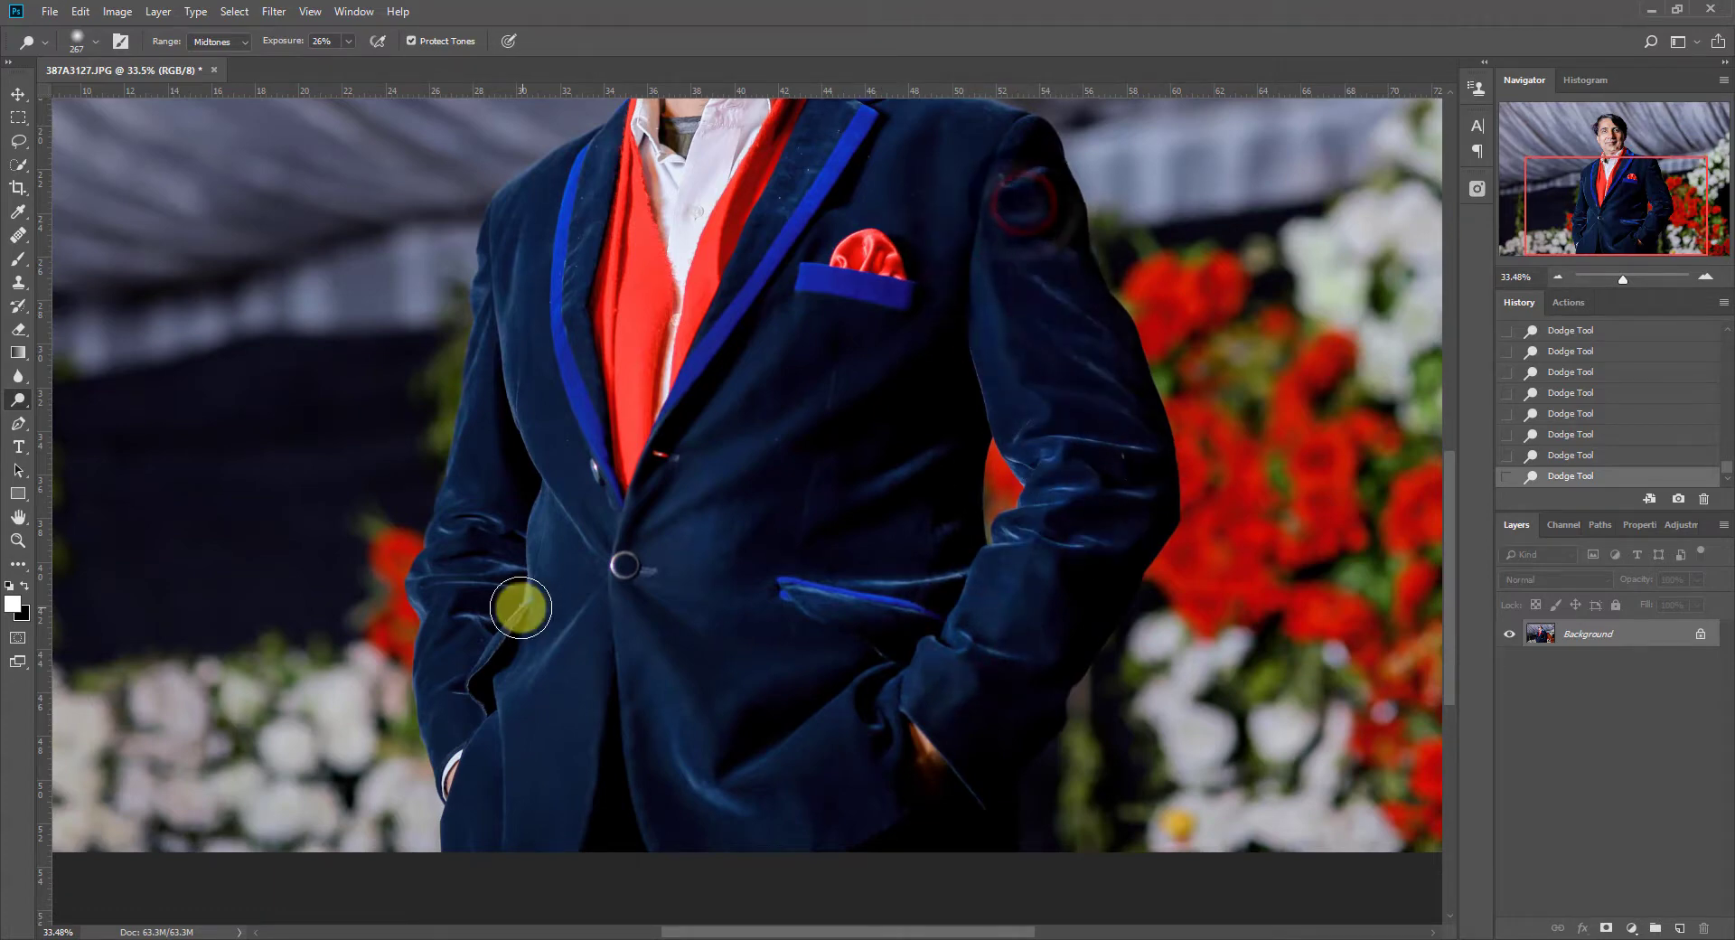
Dodge the sleeve on the side away from the pocket square and the jacket front beside the closing button
{"action": "left_click_drag", "start_coordinate": [443, 502], "coordinate": [521, 370]}
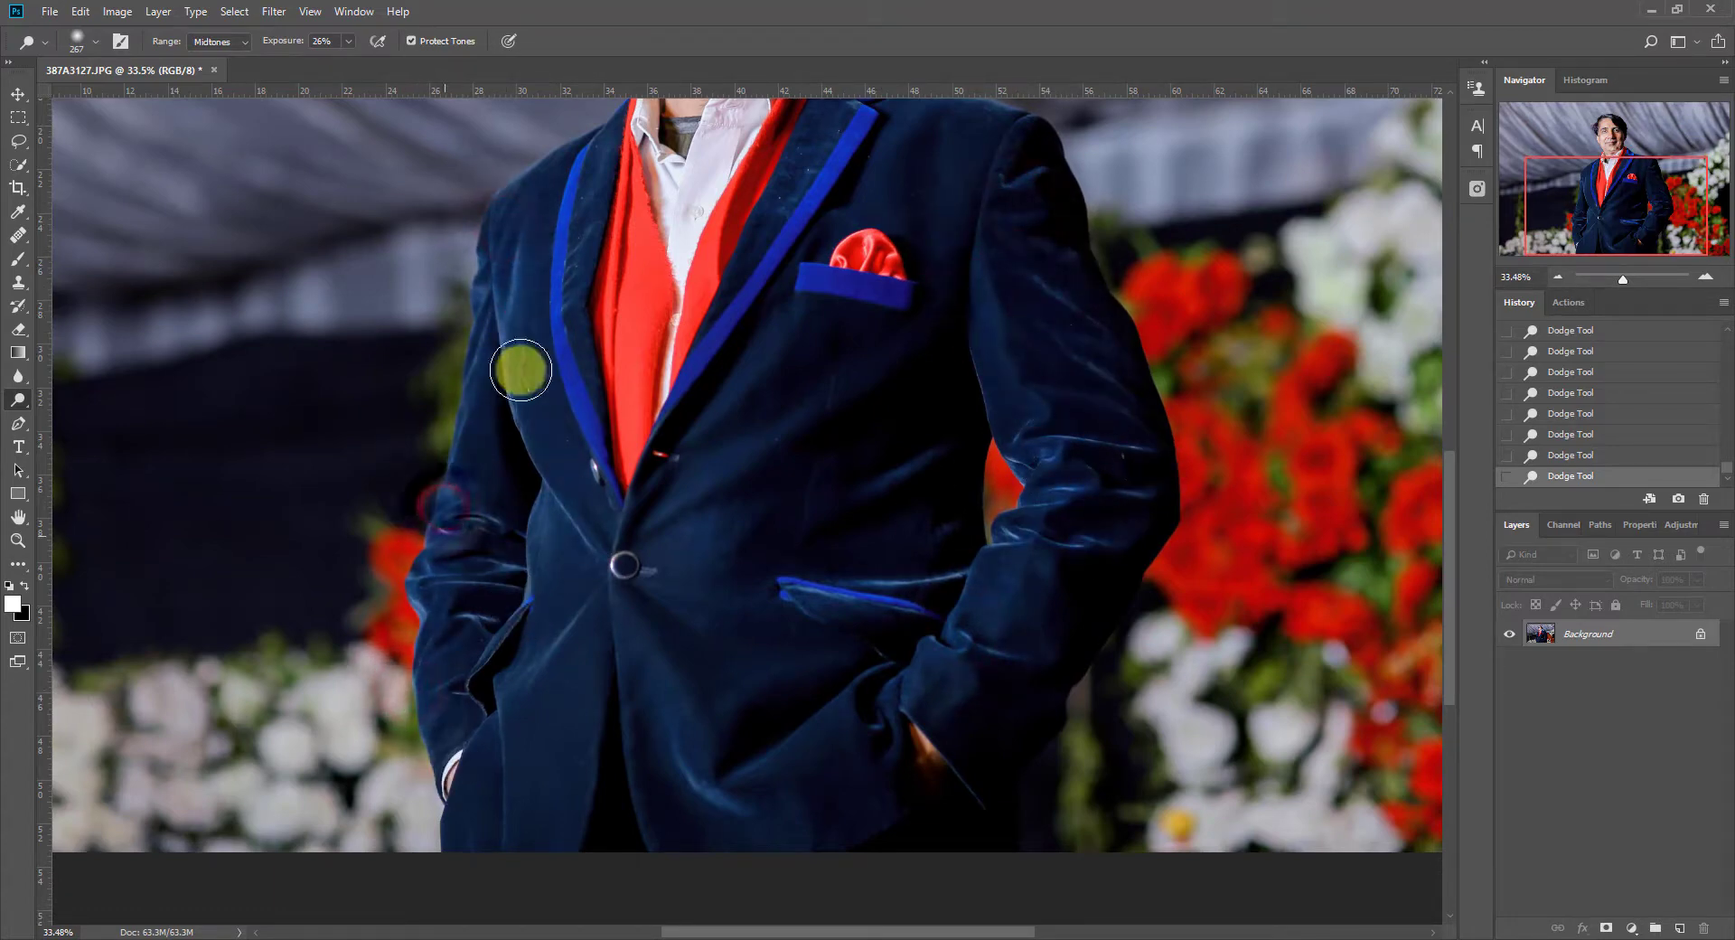
{"action": "left_click_drag", "start_coordinate": [562, 642], "coordinate": [552, 489]}
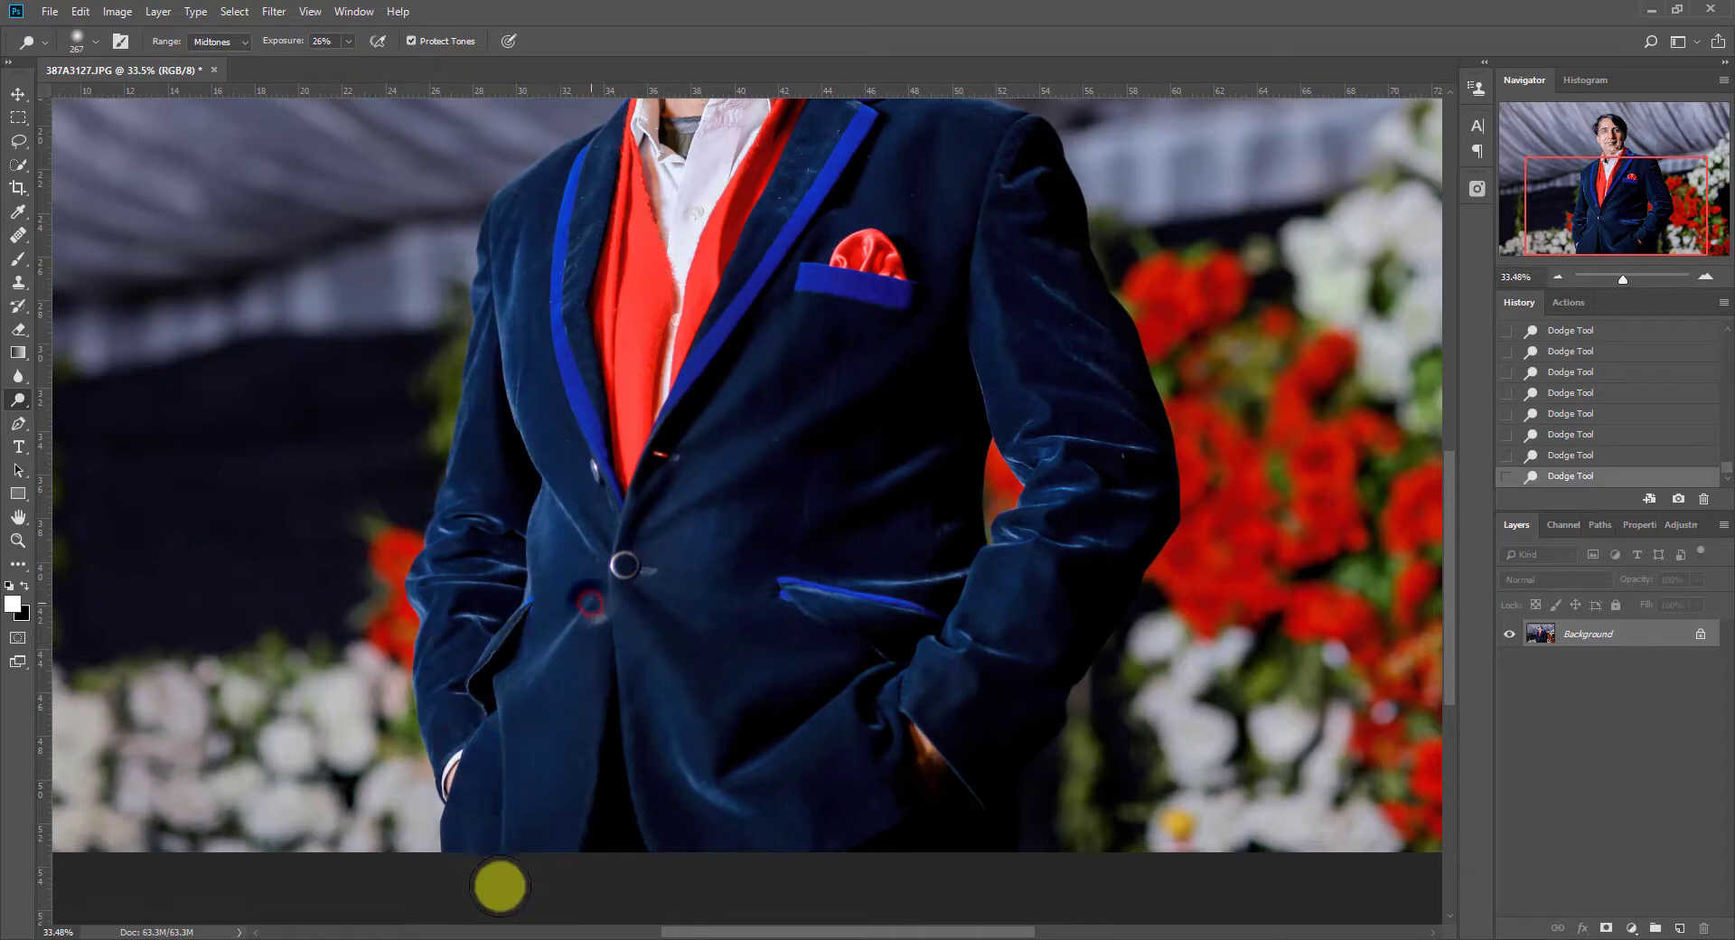
{"action": "left_click", "coordinate": [804, 880]}
{"action": "left_click_drag", "start_coordinate": [604, 643], "coordinate": [515, 930]}
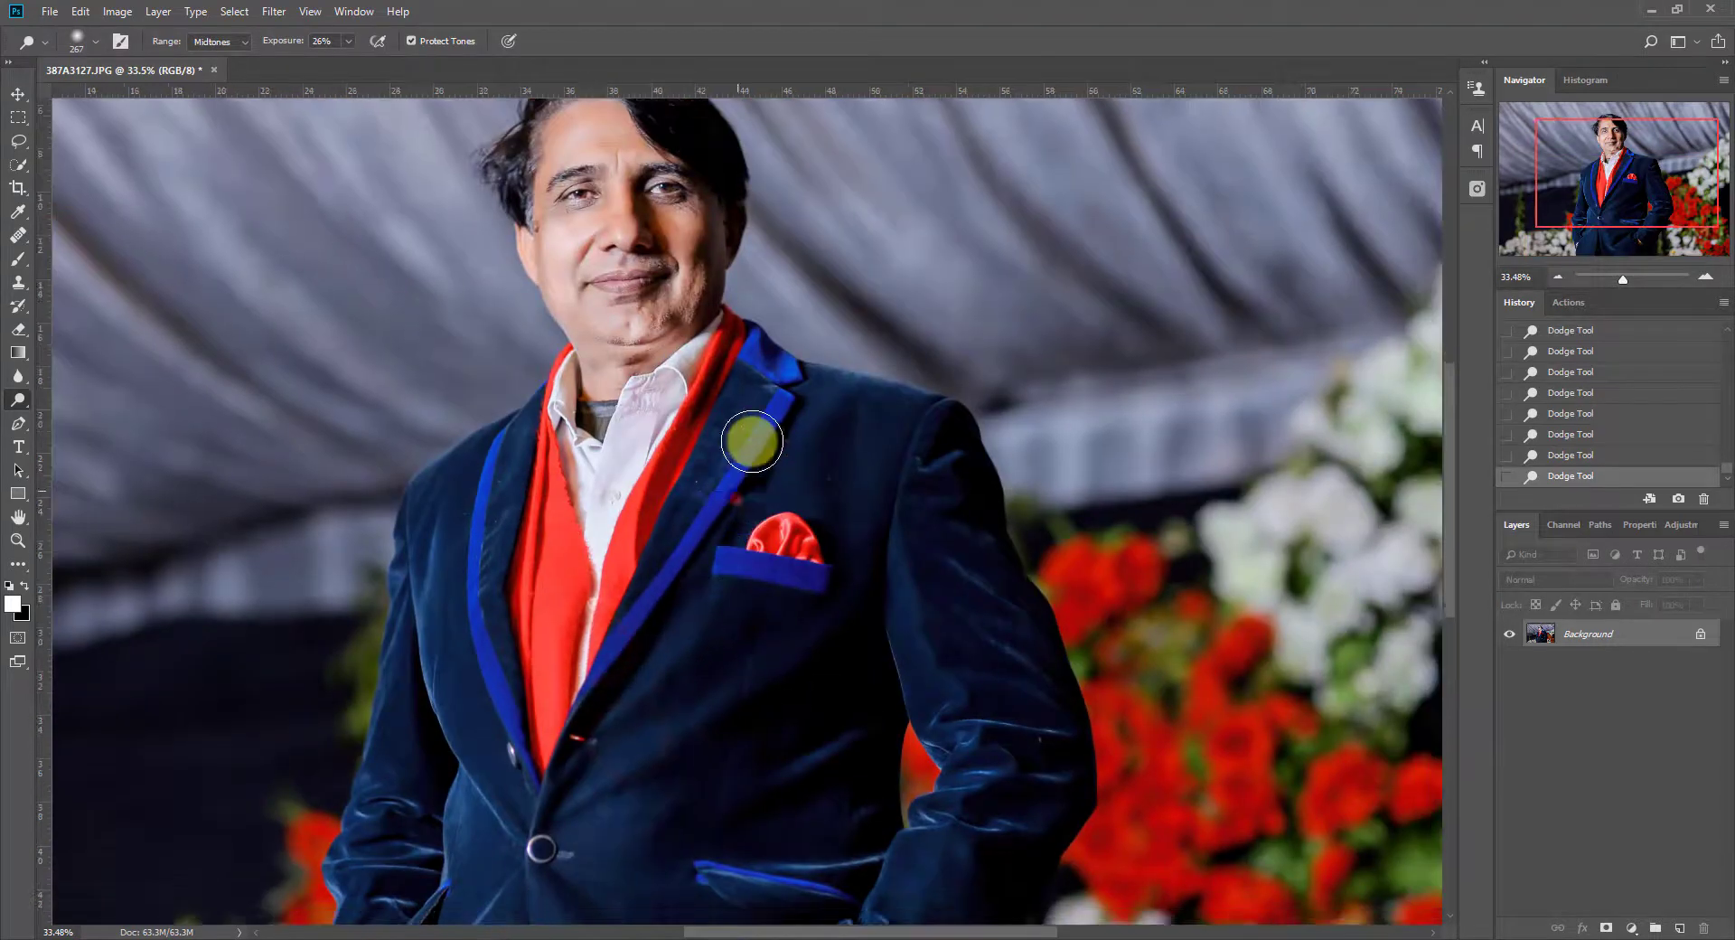
Enlarge the Dodge brush to 1237 pixels and brighten the background flowers and draped fabric around the man
{"action": "scroll", "coordinate": [751, 441], "scroll_direction": "down", "scroll_amount": 3}
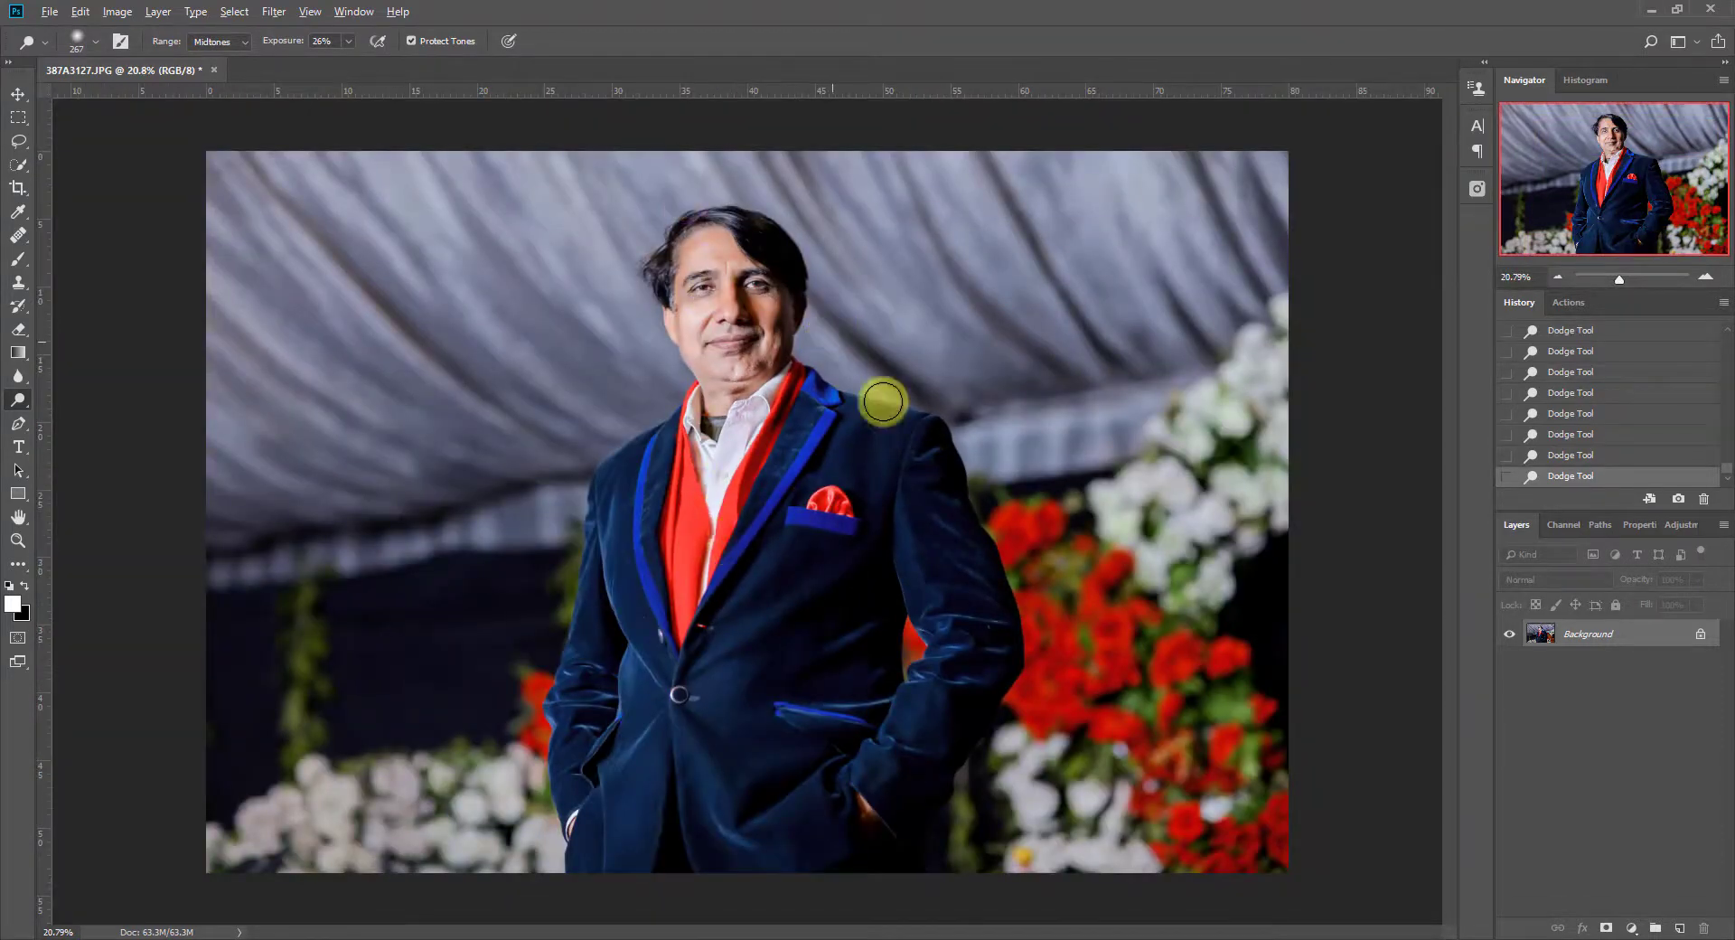
{"action": "scroll", "coordinate": [883, 402], "scroll_direction": "up", "scroll_amount": 2}
{"action": "left_click_drag", "start_coordinate": [978, 398], "coordinate": [1082, 433]}
{"action": "scroll", "coordinate": [1097, 581], "scroll_direction": "down", "scroll_amount": 5}
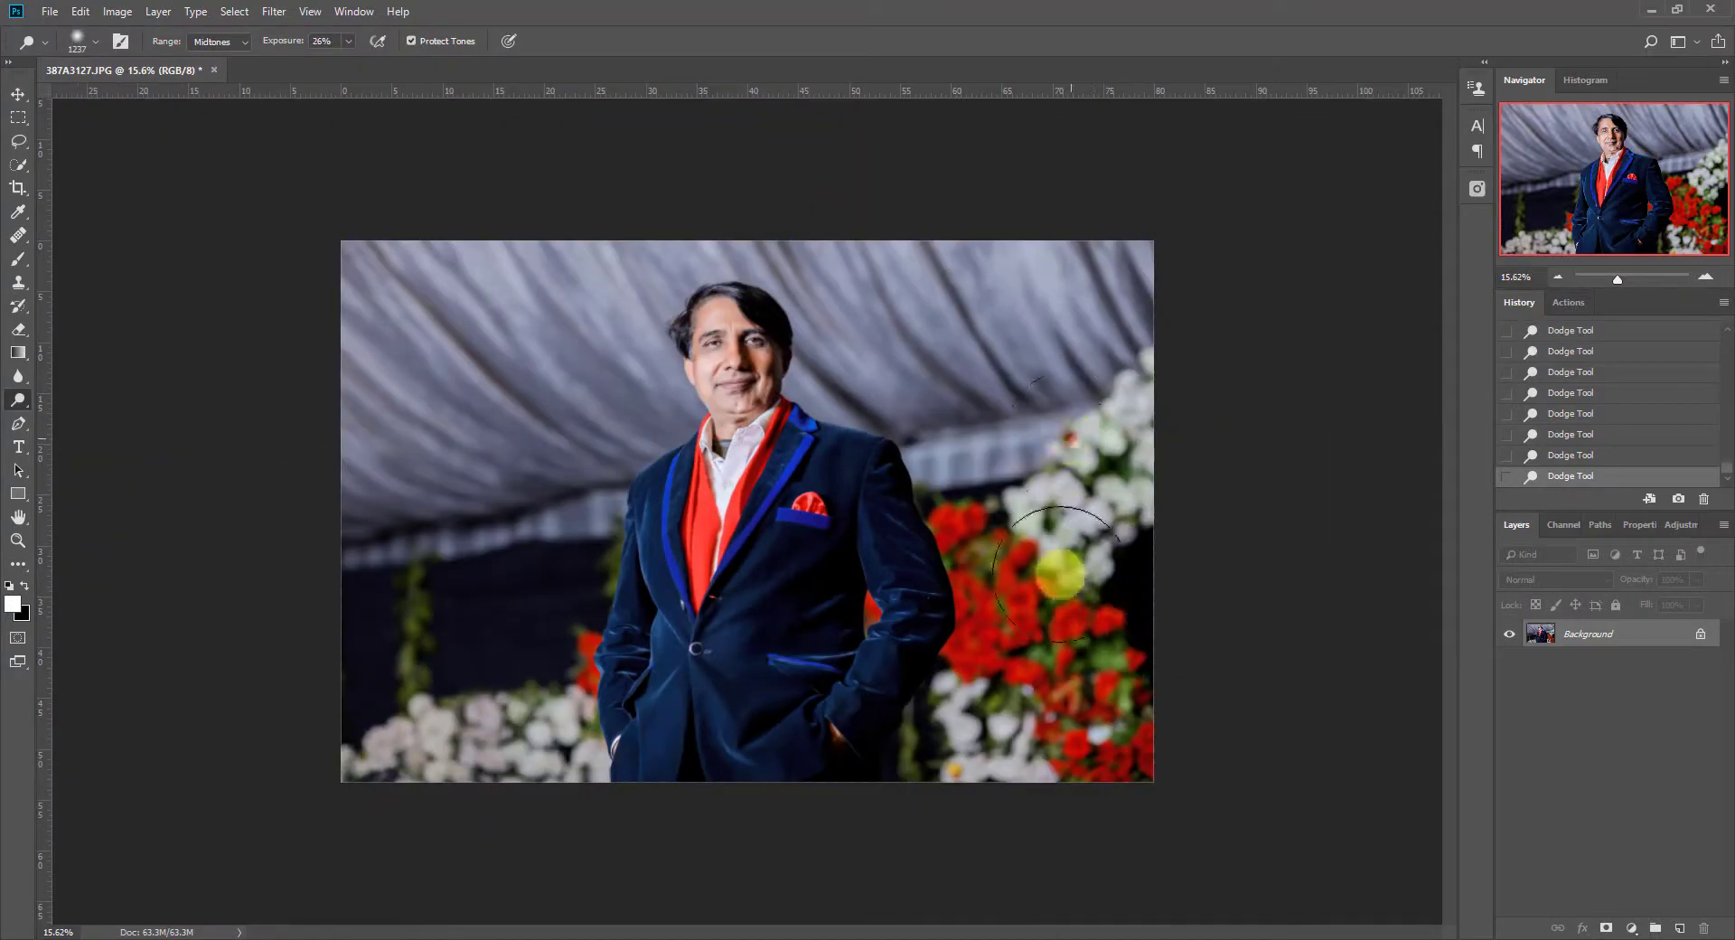
{"action": "mouse_move", "coordinate": [1060, 575]}
{"action": "left_mouse_down"}
{"action": "mouse_move", "coordinate": [967, 746]}
{"action": "mouse_move", "coordinate": [1057, 675]}
{"action": "mouse_move", "coordinate": [1078, 753]}
{"action": "mouse_move", "coordinate": [1117, 673]}
{"action": "left_mouse_up"}
{"action": "mouse_move", "coordinate": [976, 480]}
{"action": "left_mouse_down"}
{"action": "mouse_move", "coordinate": [1107, 291]}
{"action": "mouse_move", "coordinate": [1039, 391]}
{"action": "mouse_move", "coordinate": [1127, 387]}
{"action": "left_mouse_up"}
{"action": "mouse_move", "coordinate": [1127, 388]}
{"action": "left_mouse_down"}
{"action": "mouse_move", "coordinate": [984, 453]}
{"action": "mouse_move", "coordinate": [1022, 271]}
{"action": "left_mouse_up"}
{"action": "left_click_drag", "start_coordinate": [1022, 271], "coordinate": [755, 202]}
{"action": "mouse_move", "coordinate": [548, 258]}
{"action": "left_mouse_down"}
{"action": "mouse_move", "coordinate": [603, 215]}
{"action": "mouse_move", "coordinate": [565, 426]}
{"action": "mouse_move", "coordinate": [394, 438]}
{"action": "mouse_move", "coordinate": [503, 437]}
{"action": "mouse_move", "coordinate": [359, 573]}
{"action": "mouse_move", "coordinate": [434, 781]}
{"action": "mouse_move", "coordinate": [458, 656]}
{"action": "mouse_move", "coordinate": [437, 782]}
{"action": "mouse_move", "coordinate": [619, 463]}
{"action": "mouse_move", "coordinate": [561, 528]}
{"action": "mouse_move", "coordinate": [443, 546]}
{"action": "left_mouse_up"}
{"action": "scroll", "coordinate": [600, 508], "scroll_direction": "down", "scroll_amount": 3}
{"action": "scroll", "coordinate": [600, 508], "scroll_direction": "up", "scroll_amount": 2}
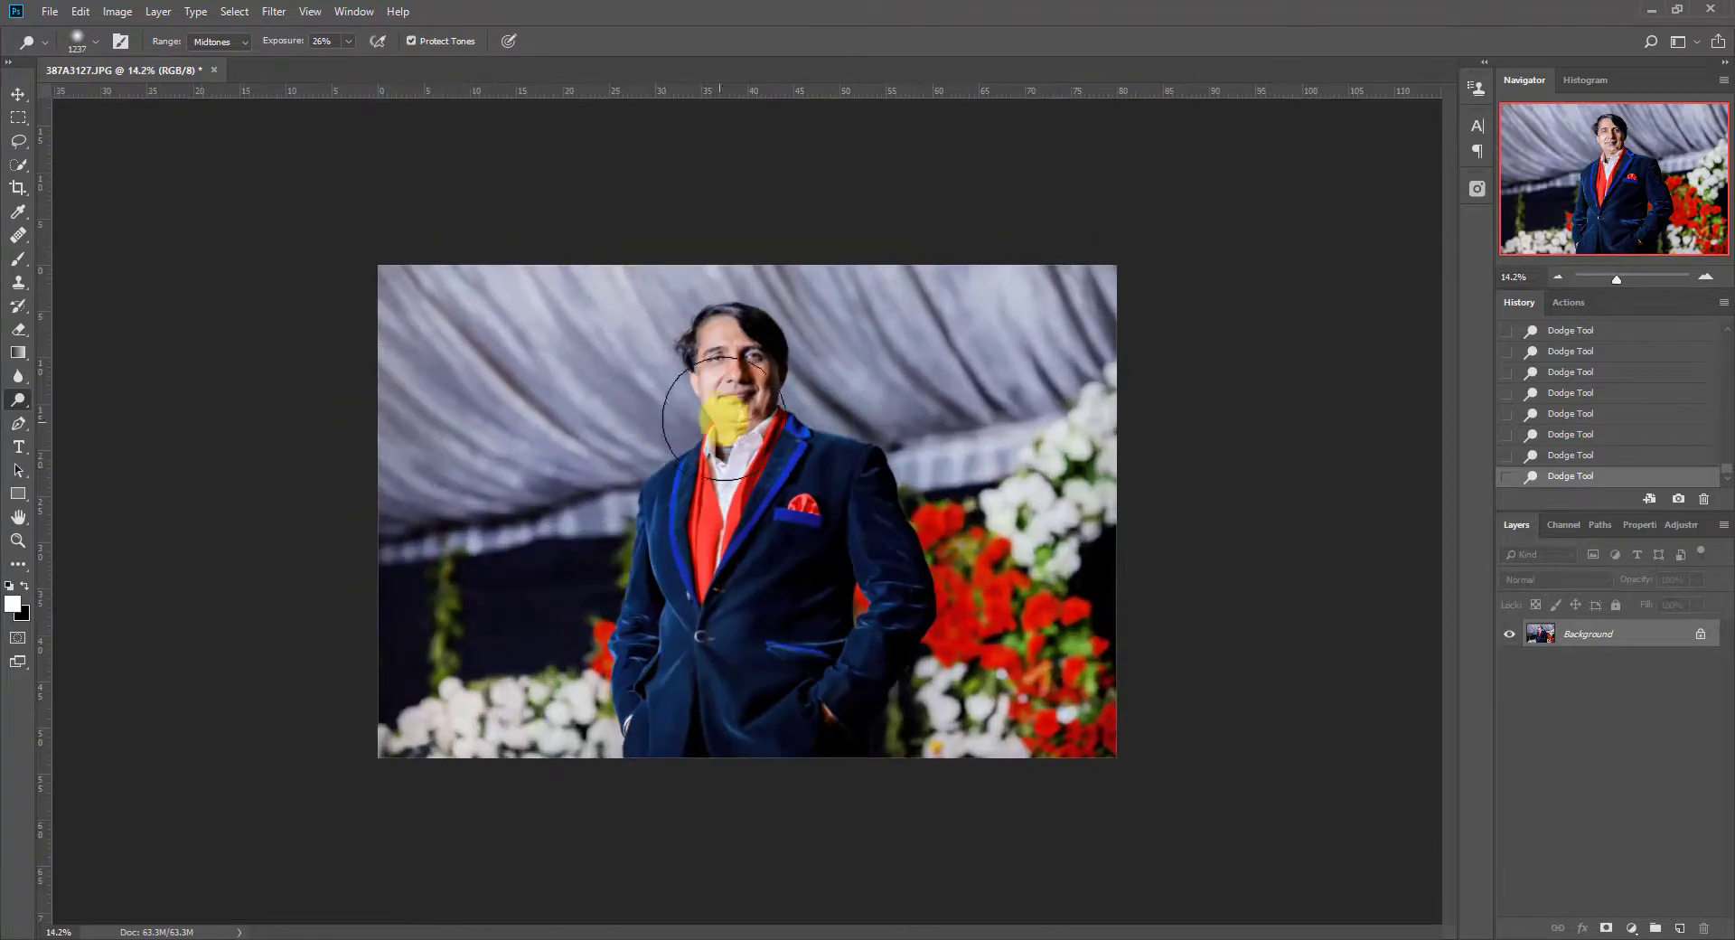
Enter Quick Mask mode and paint over the man's jacket and arms with a soft 1124-pixel black Brush Tool
{"action": "scroll", "coordinate": [723, 418], "scroll_direction": "up", "scroll_amount": 3}
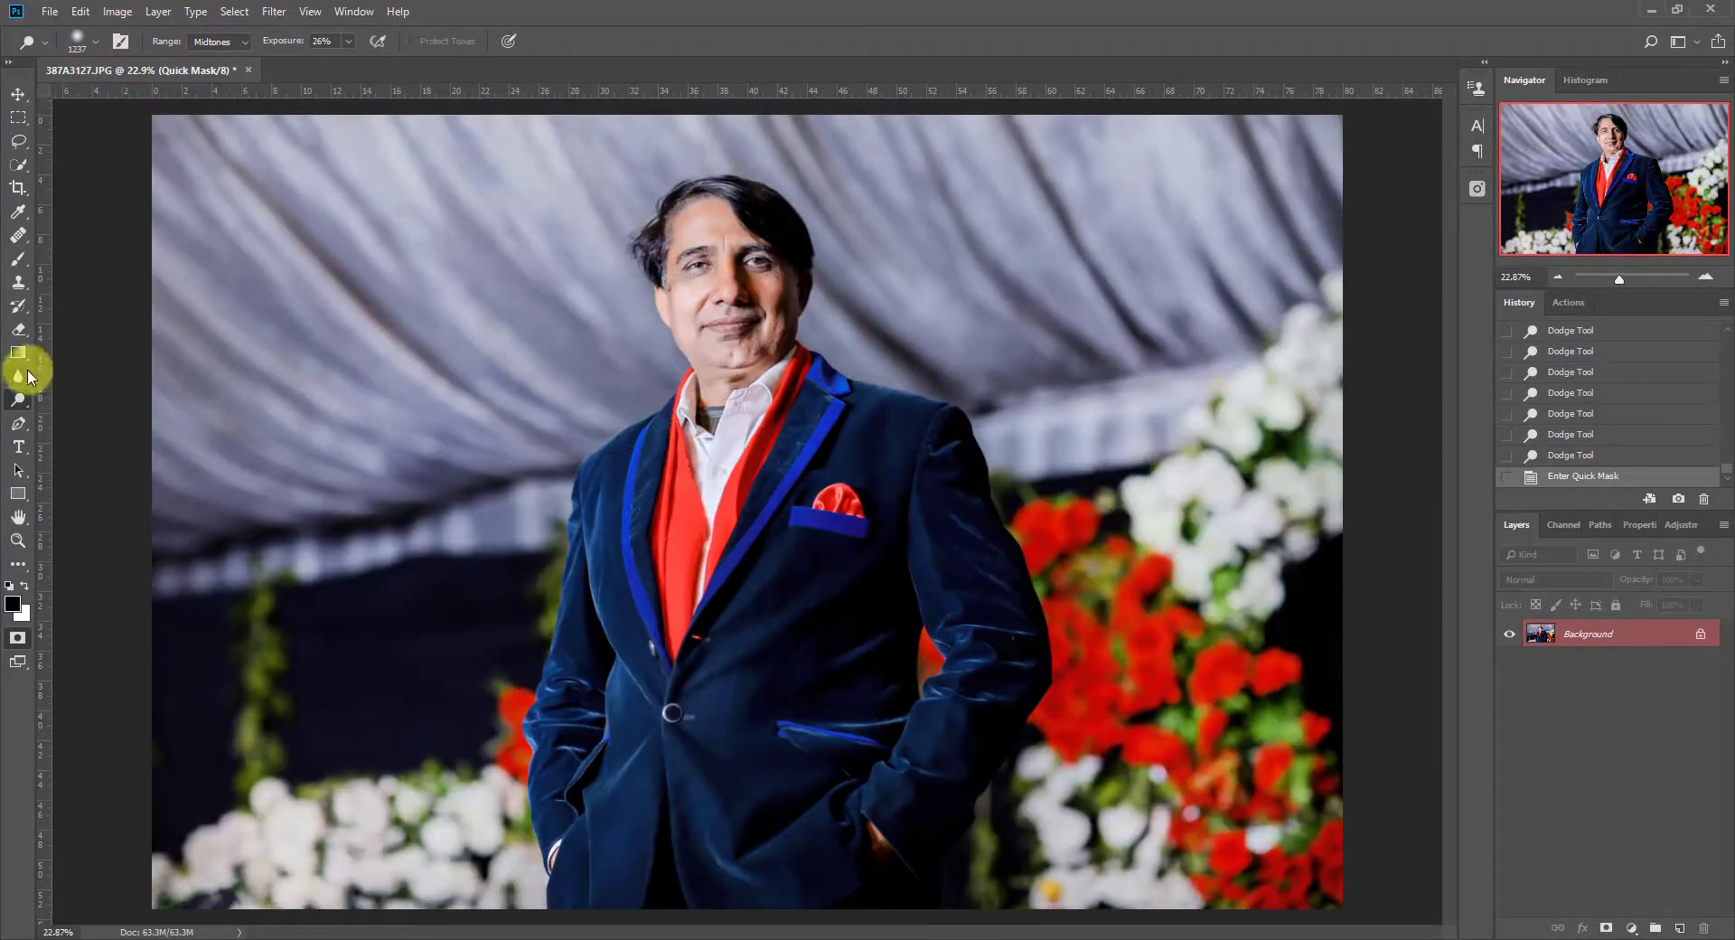
{"action": "left_click", "coordinate": [18, 259]}
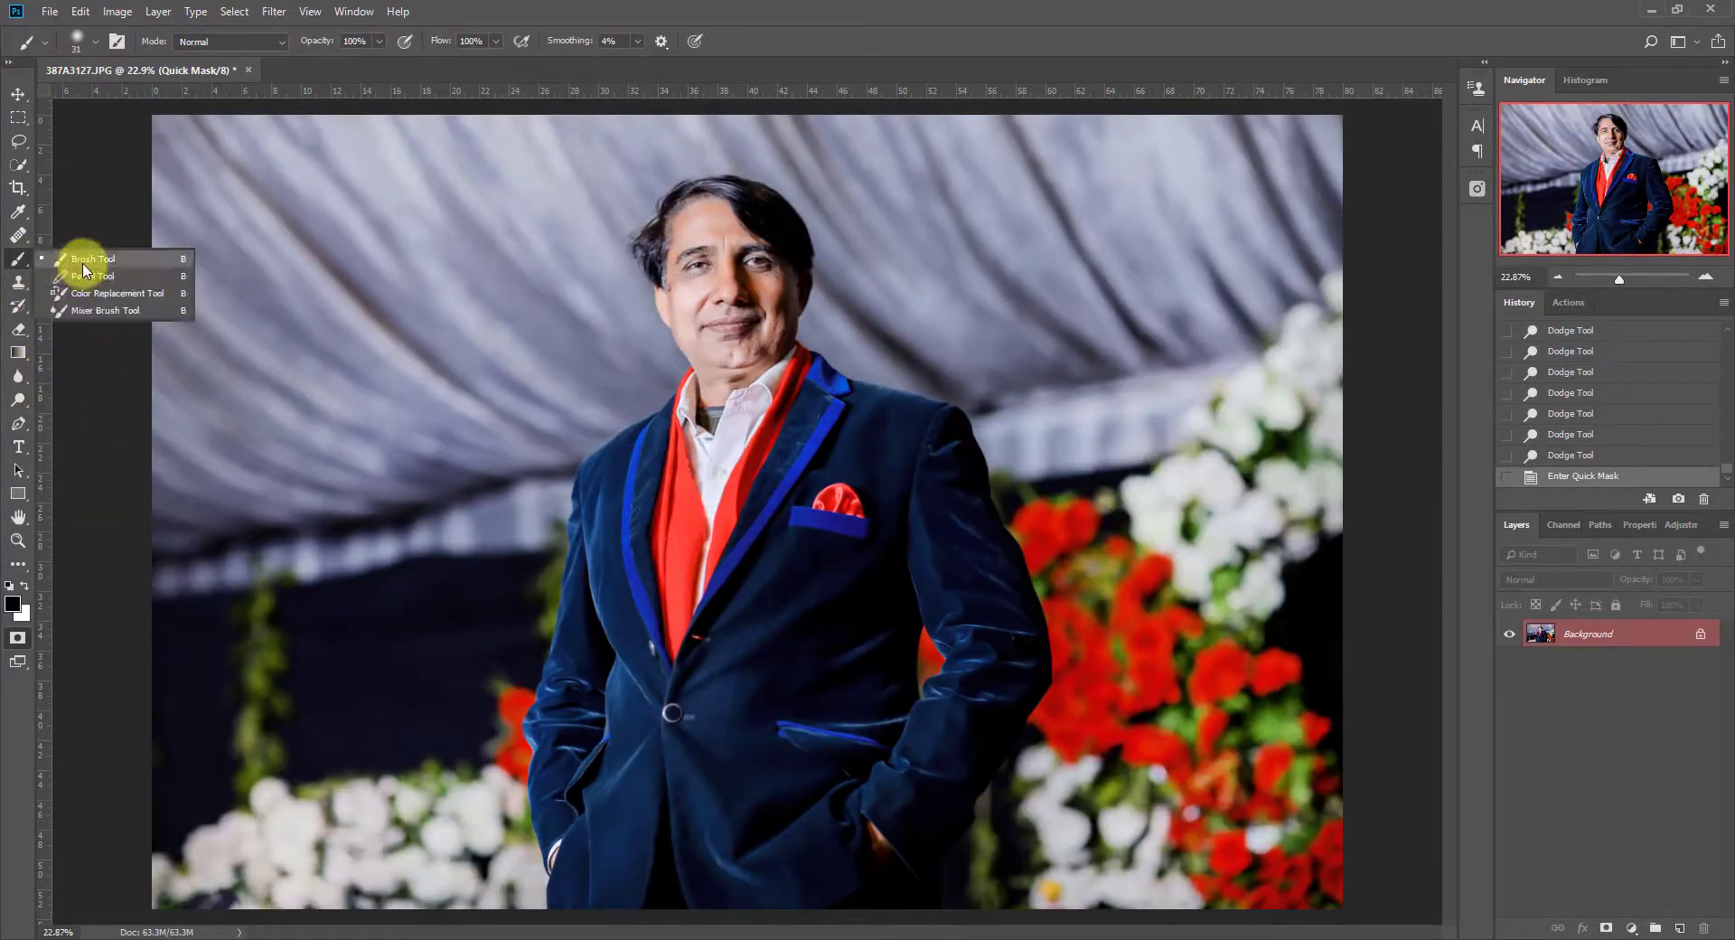
{"action": "left_click", "coordinate": [85, 260]}
{"action": "left_click_drag", "start_coordinate": [765, 444], "coordinate": [943, 463]}
{"action": "left_click_drag", "start_coordinate": [633, 468], "coordinate": [723, 483]}
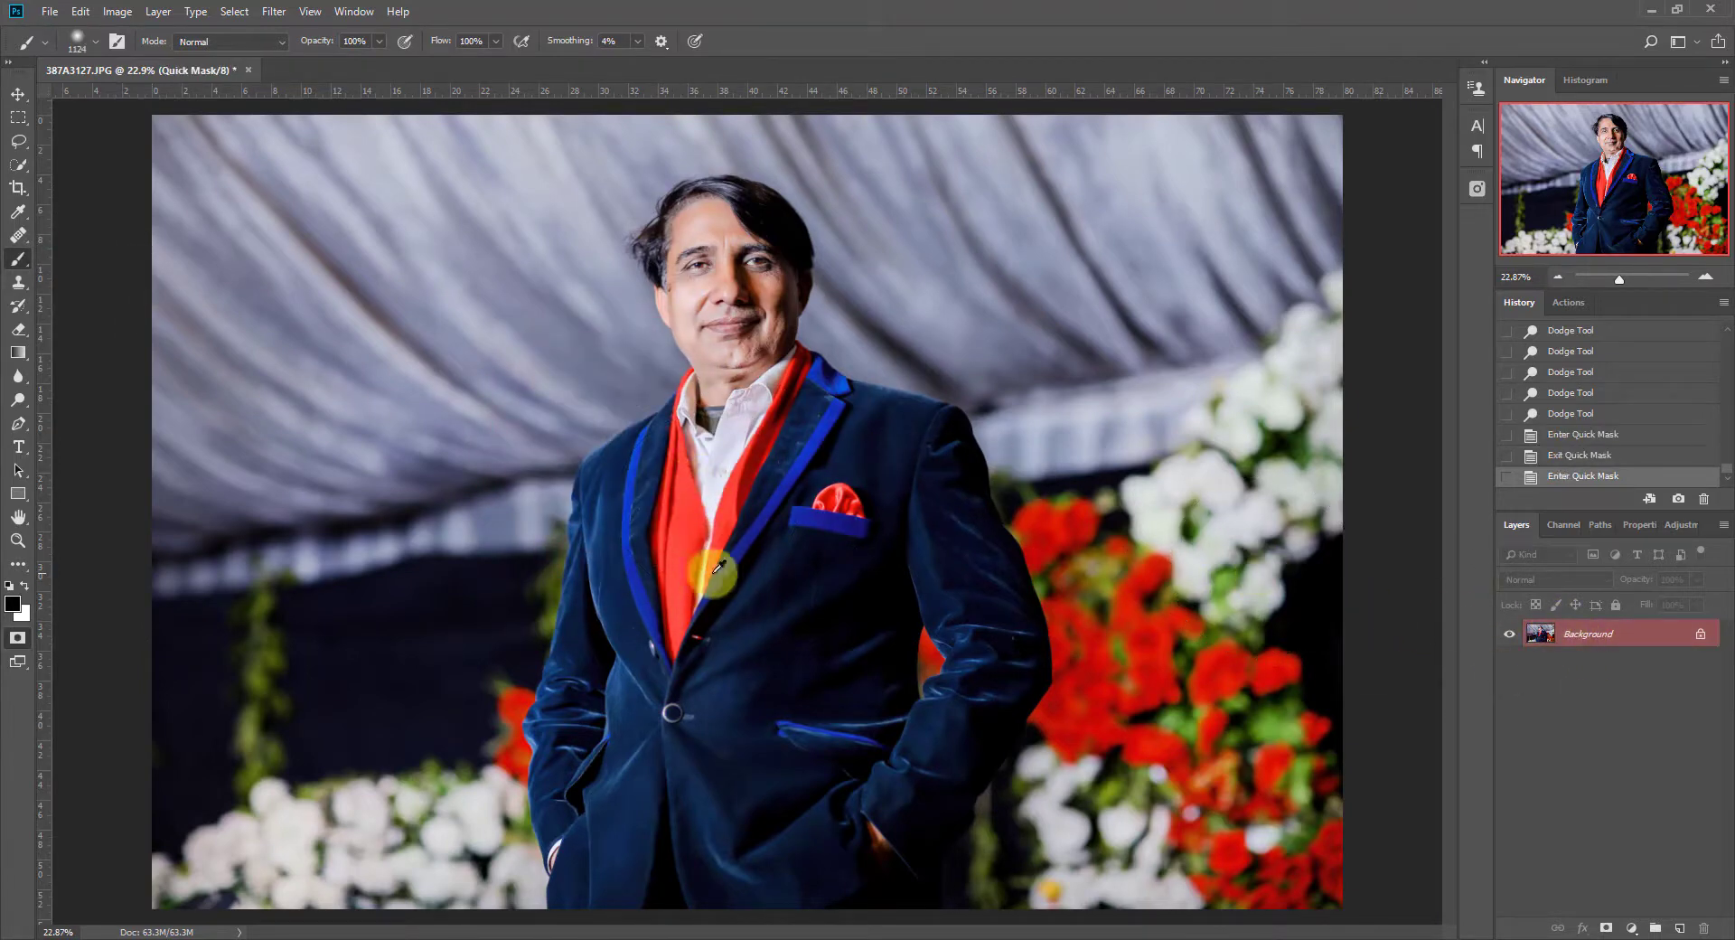
{"action": "mouse_move", "coordinate": [673, 514]}
{"action": "left_mouse_down"}
{"action": "mouse_move", "coordinate": [664, 677]}
{"action": "mouse_move", "coordinate": [708, 513]}
{"action": "mouse_move", "coordinate": [681, 545]}
{"action": "mouse_move", "coordinate": [670, 523]}
{"action": "mouse_move", "coordinate": [657, 620]}
{"action": "mouse_move", "coordinate": [672, 579]}
{"action": "mouse_move", "coordinate": [675, 879]}
{"action": "mouse_move", "coordinate": [650, 727]}
{"action": "left_mouse_up"}
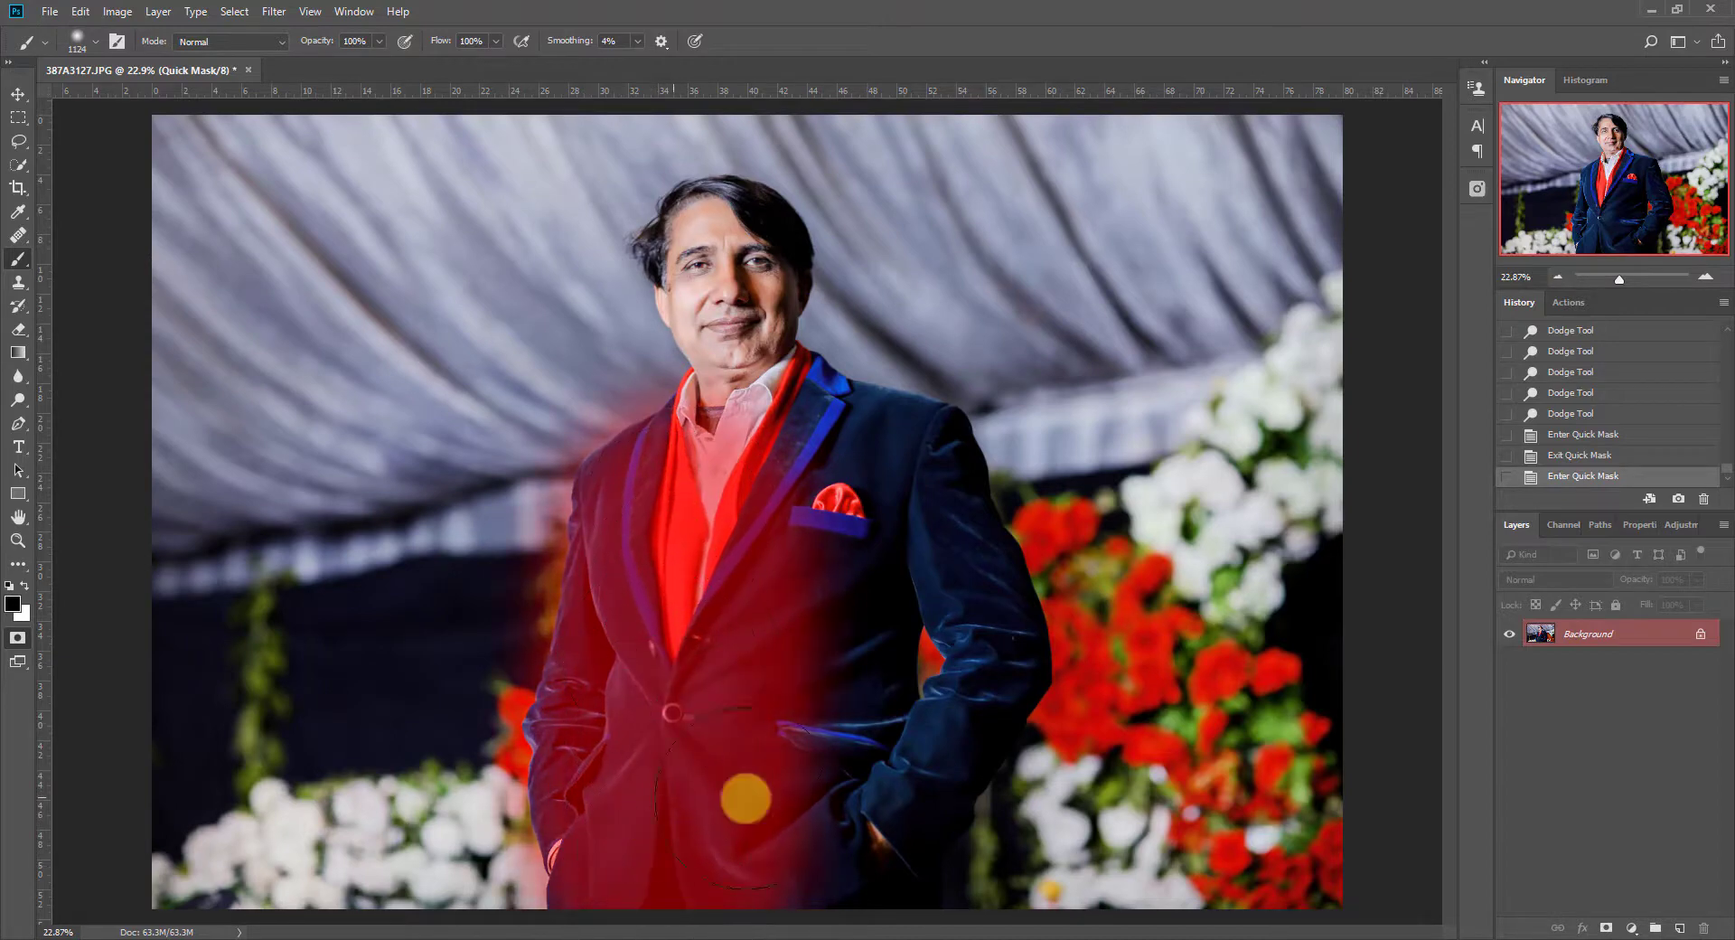
{"action": "mouse_move", "coordinate": [745, 798]}
{"action": "left_mouse_down"}
{"action": "mouse_move", "coordinate": [814, 744]}
{"action": "mouse_move", "coordinate": [781, 766]}
{"action": "mouse_move", "coordinate": [845, 798]}
{"action": "left_mouse_up"}
{"action": "left_click_drag", "start_coordinate": [807, 491], "coordinate": [890, 727]}
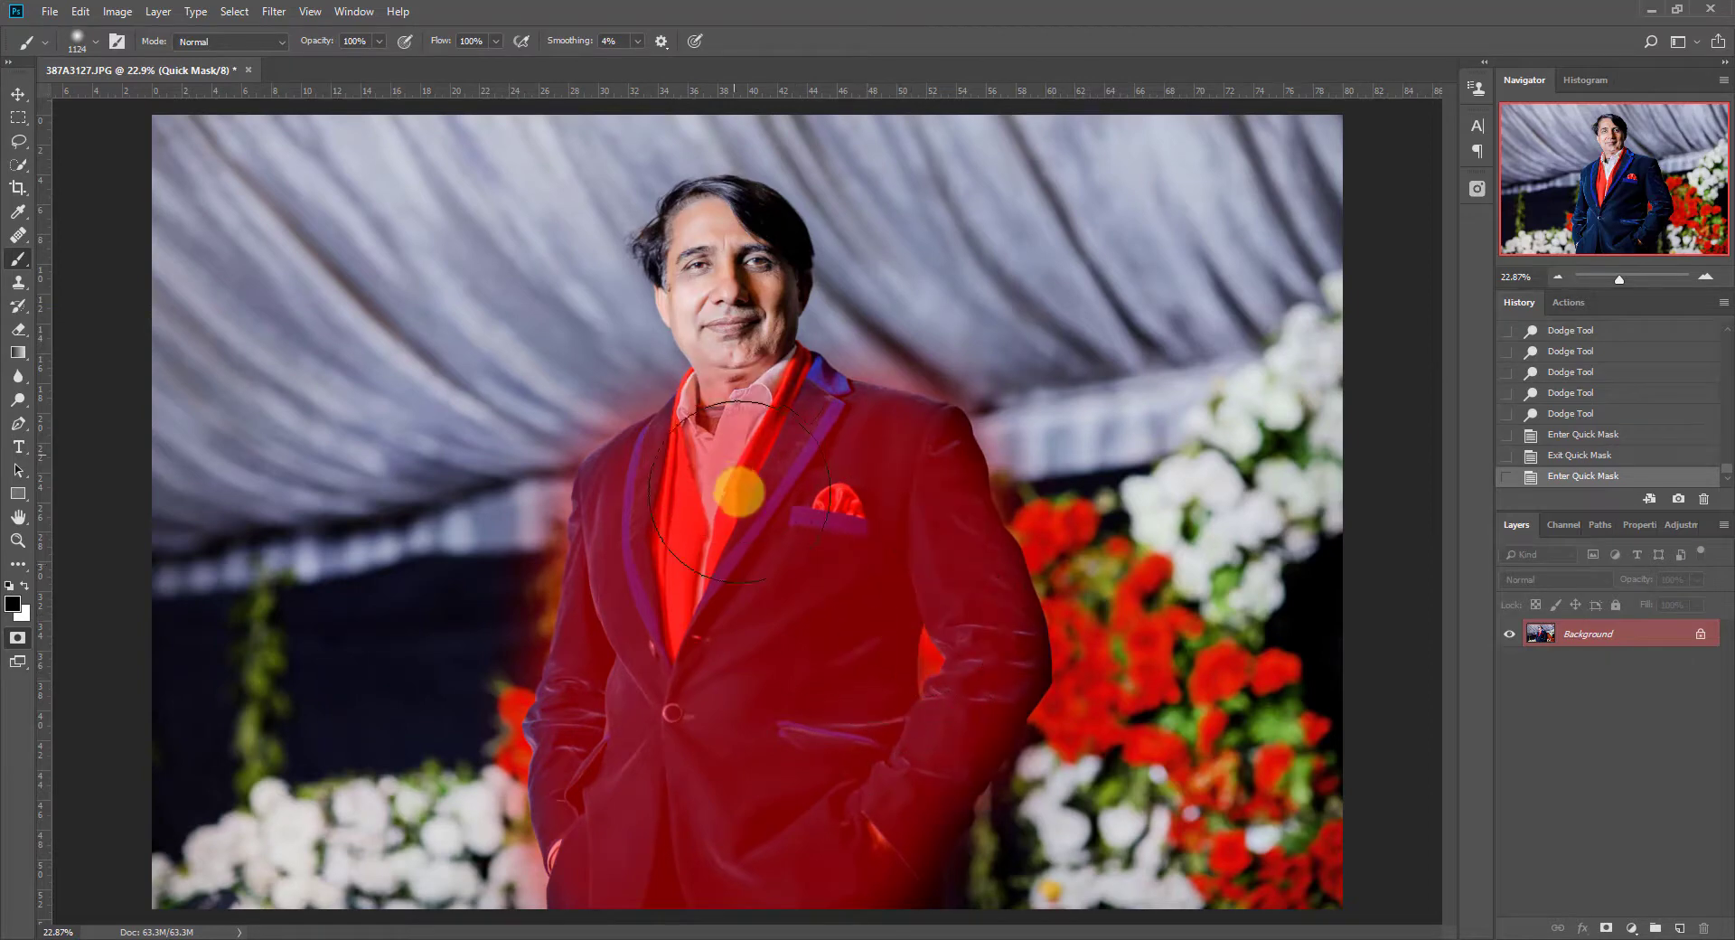
Extend the Quick Mask over the collar and head, and exit the mask to select the background
{"action": "left_click_drag", "start_coordinate": [739, 491], "coordinate": [743, 431]}
{"action": "left_click", "coordinate": [713, 260]}
{"action": "left_click", "coordinate": [724, 271]}
{"action": "left_click", "coordinate": [729, 309]}
{"action": "key", "text": "q"}
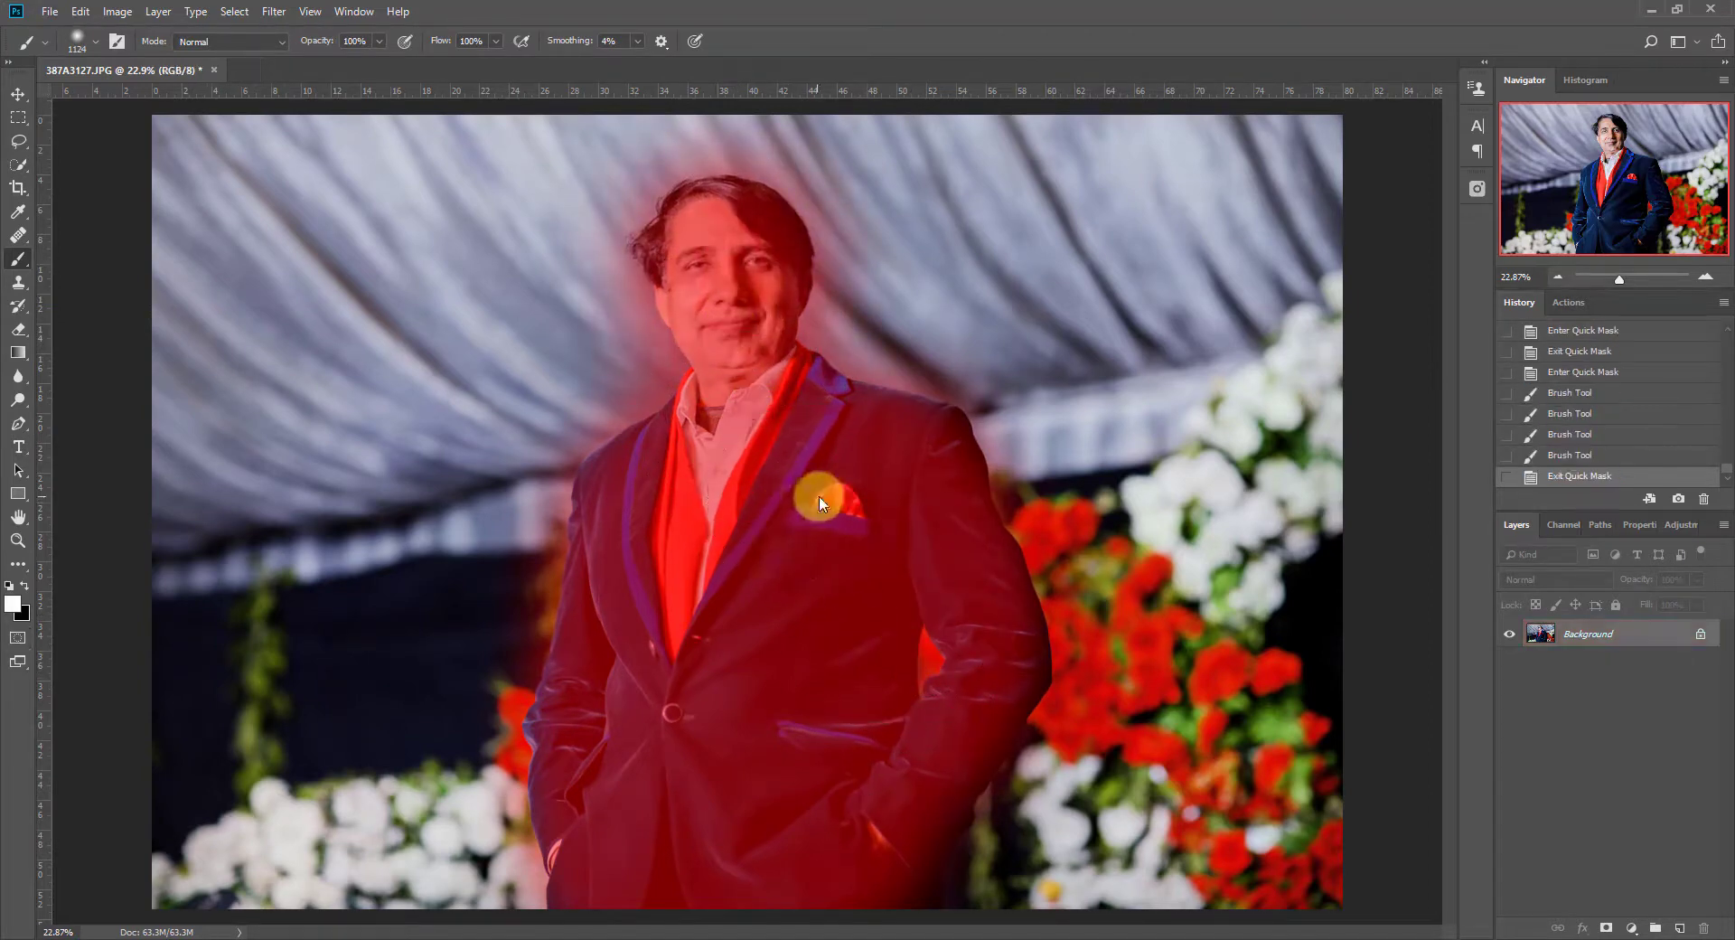
Brighten the selected background with Levels by lowering the white input level and raising the midtones, and deselect it
{"action": "key", "text": "ctrl+l"}
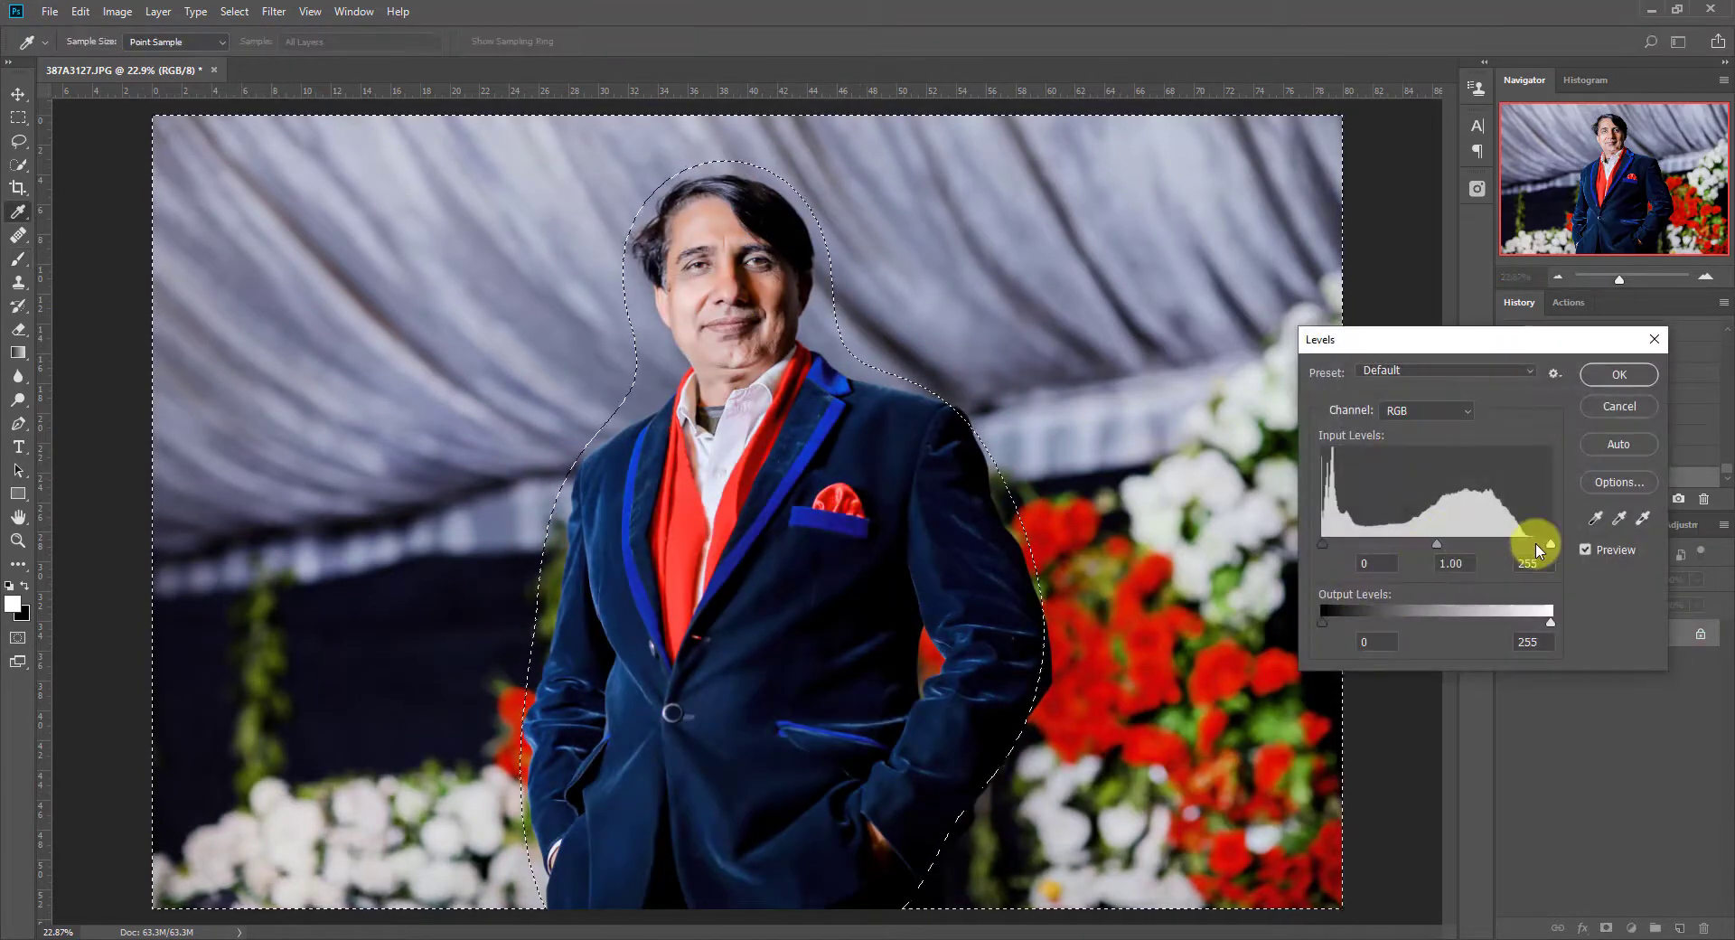
{"action": "left_click_drag", "start_coordinate": [1551, 543], "coordinate": [1535, 543]}
{"action": "mouse_move", "coordinate": [1431, 549]}
{"action": "left_mouse_down"}
{"action": "mouse_move", "coordinate": [1328, 543]}
{"action": "mouse_move", "coordinate": [1423, 543]}
{"action": "left_mouse_up"}
{"action": "left_click", "coordinate": [1578, 392]}
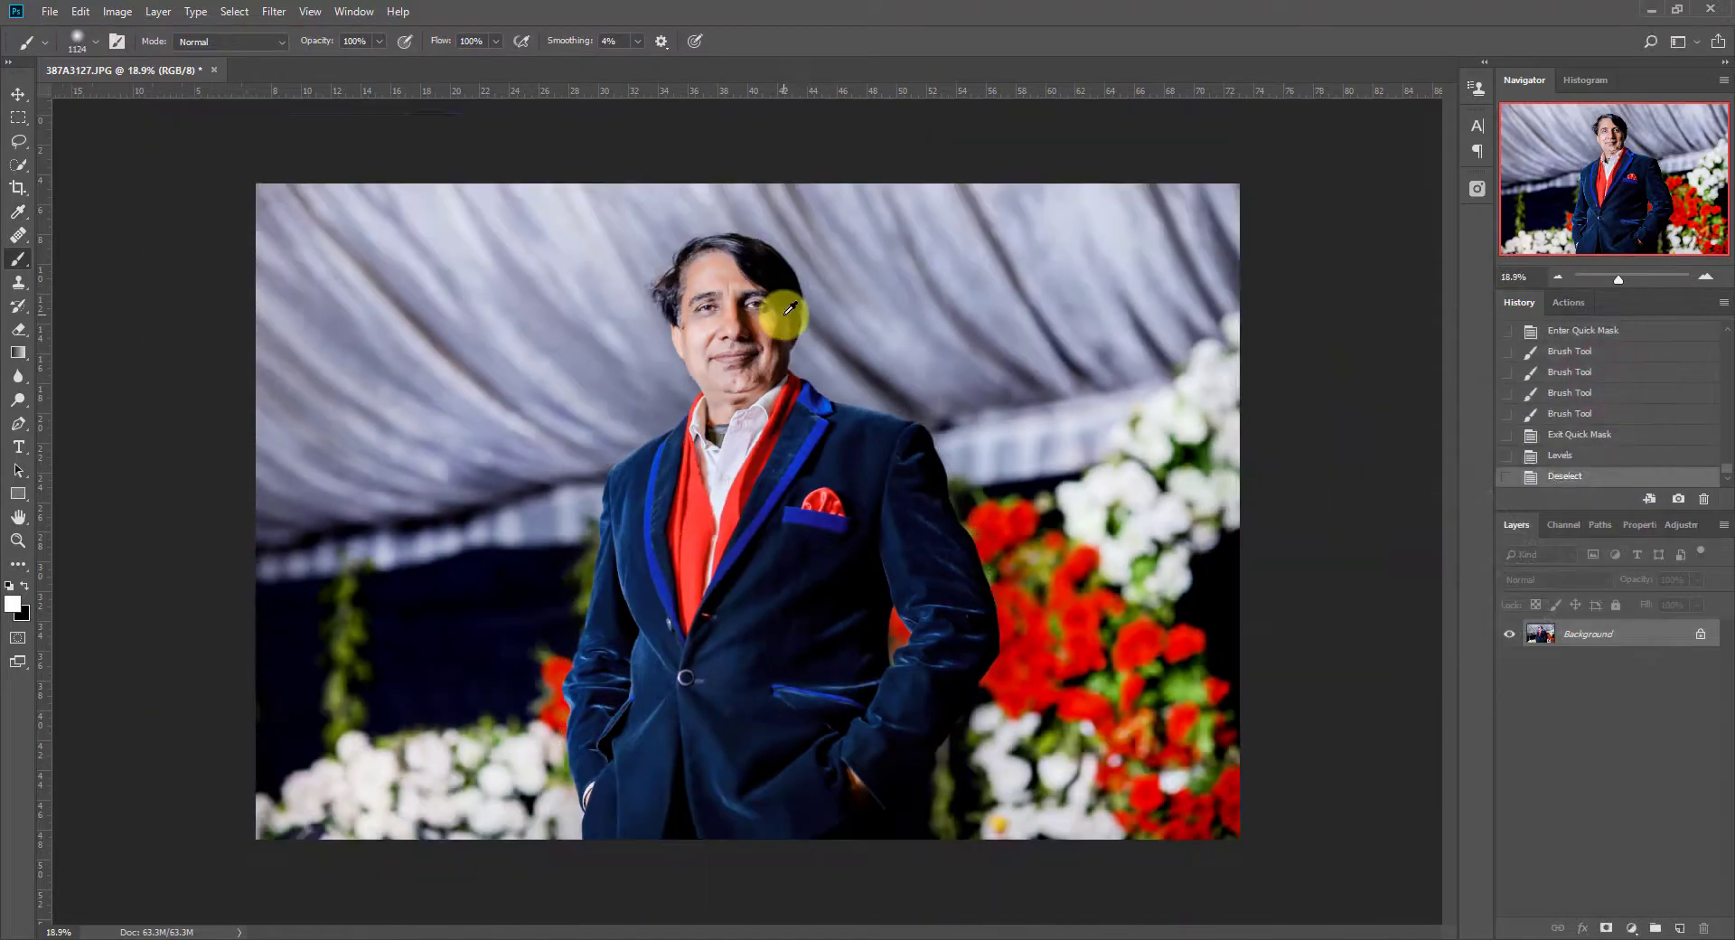
Switch to the Burn Tool with a 146-pixel brush and darken the jacket chest beside the blue lapel edge
{"action": "scroll", "coordinate": [752, 421], "scroll_direction": "down", "scroll_amount": 2}
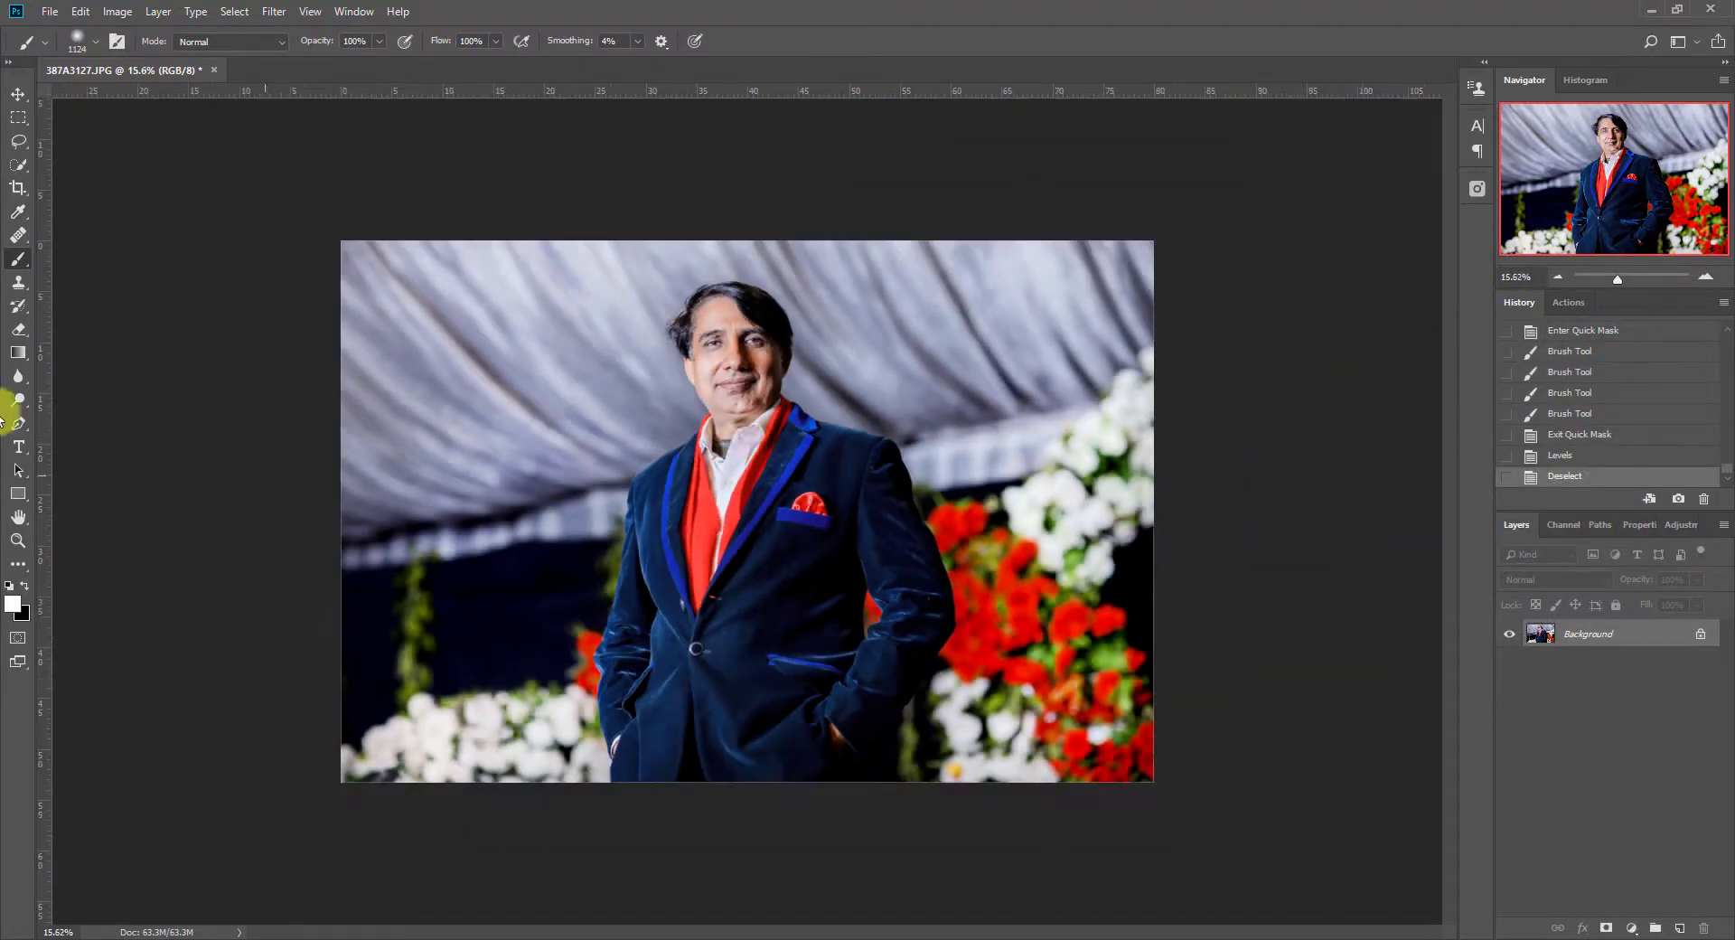
{"action": "right_click", "coordinate": [18, 262]}
{"action": "left_click", "coordinate": [56, 258]}
{"action": "scroll", "coordinate": [793, 426], "scroll_direction": "up", "scroll_amount": 8}
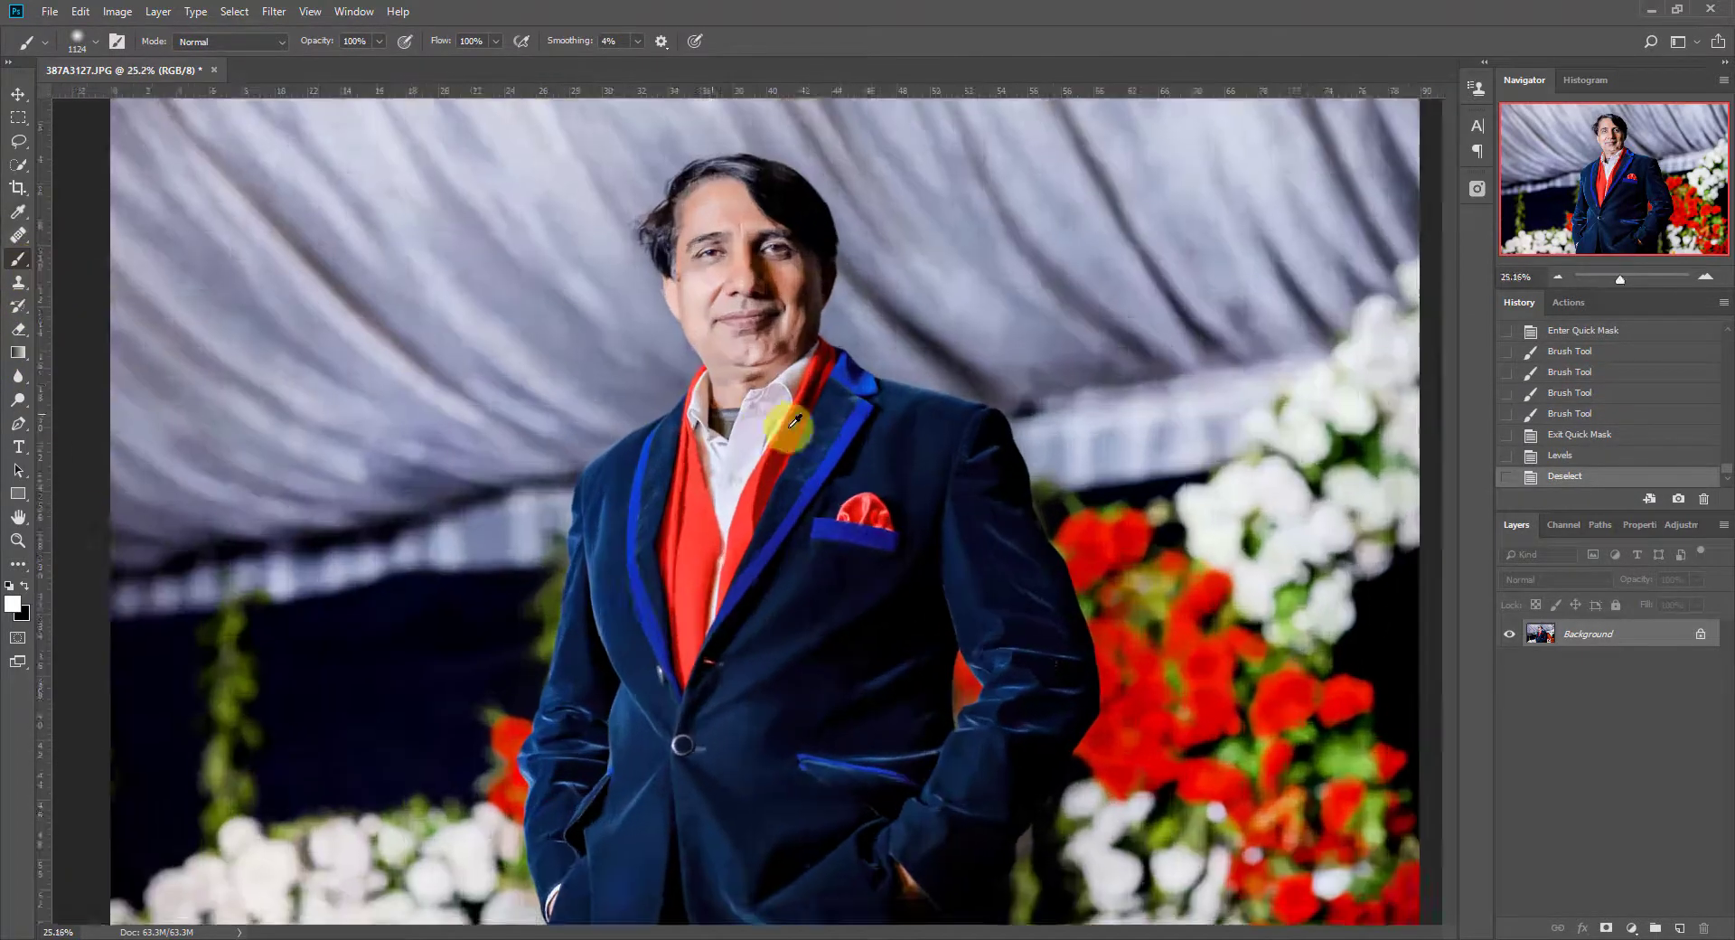
{"action": "key", "text": "o"}
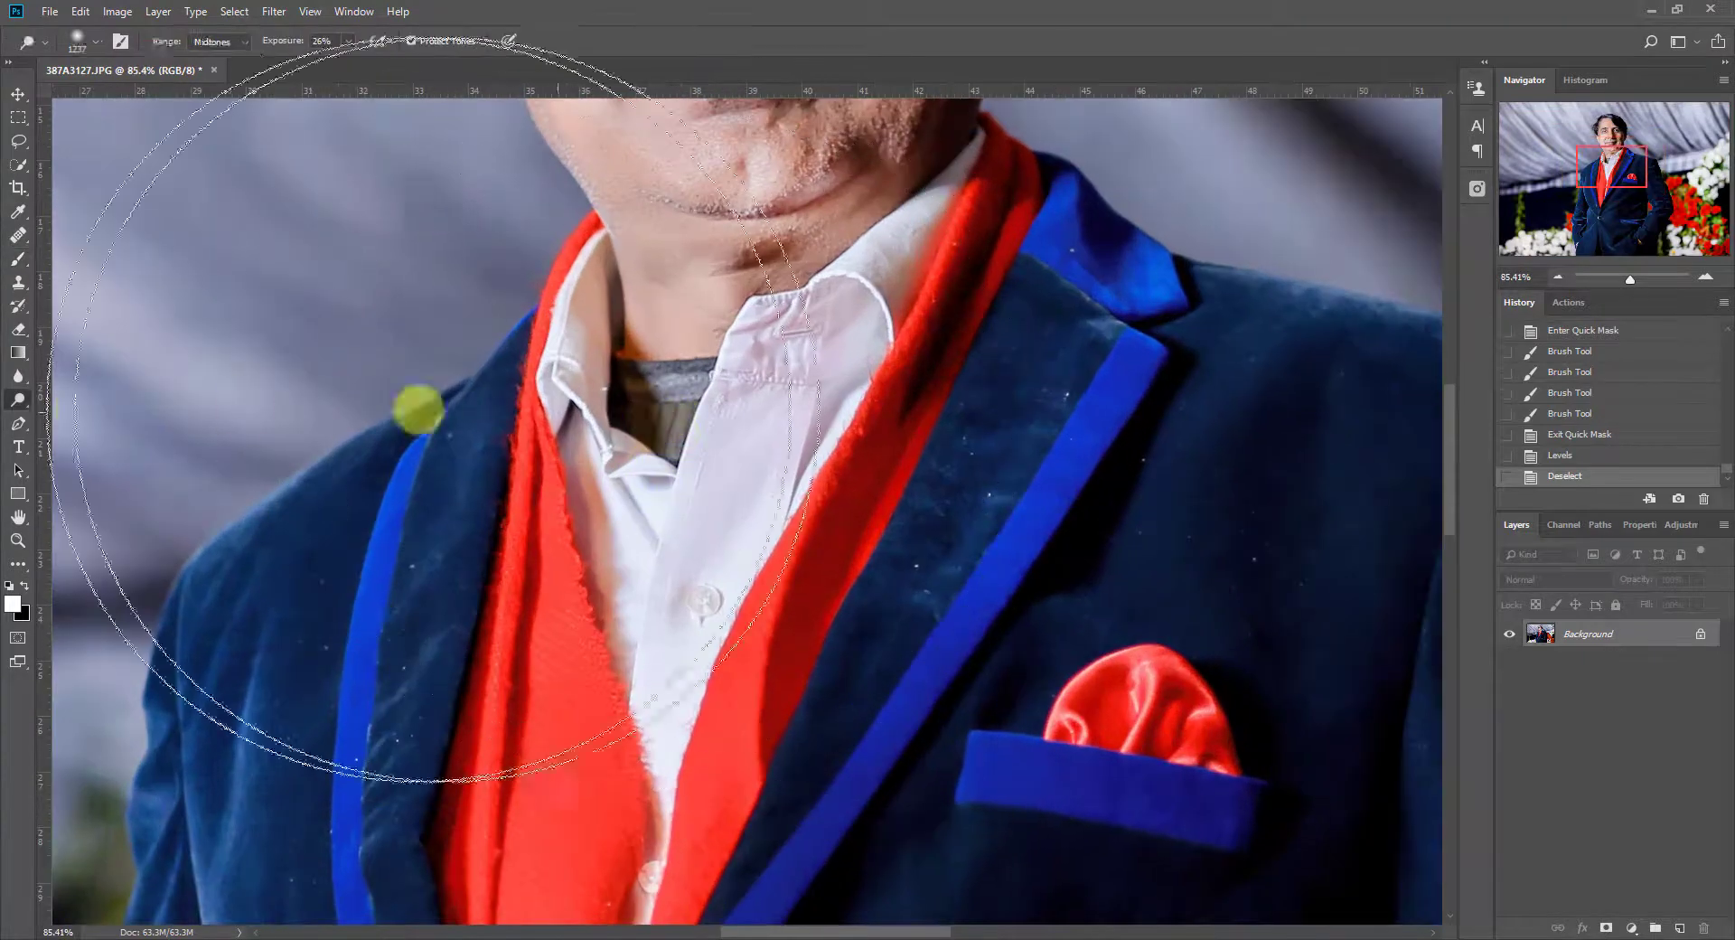
{"action": "left_click", "coordinate": [65, 419]}
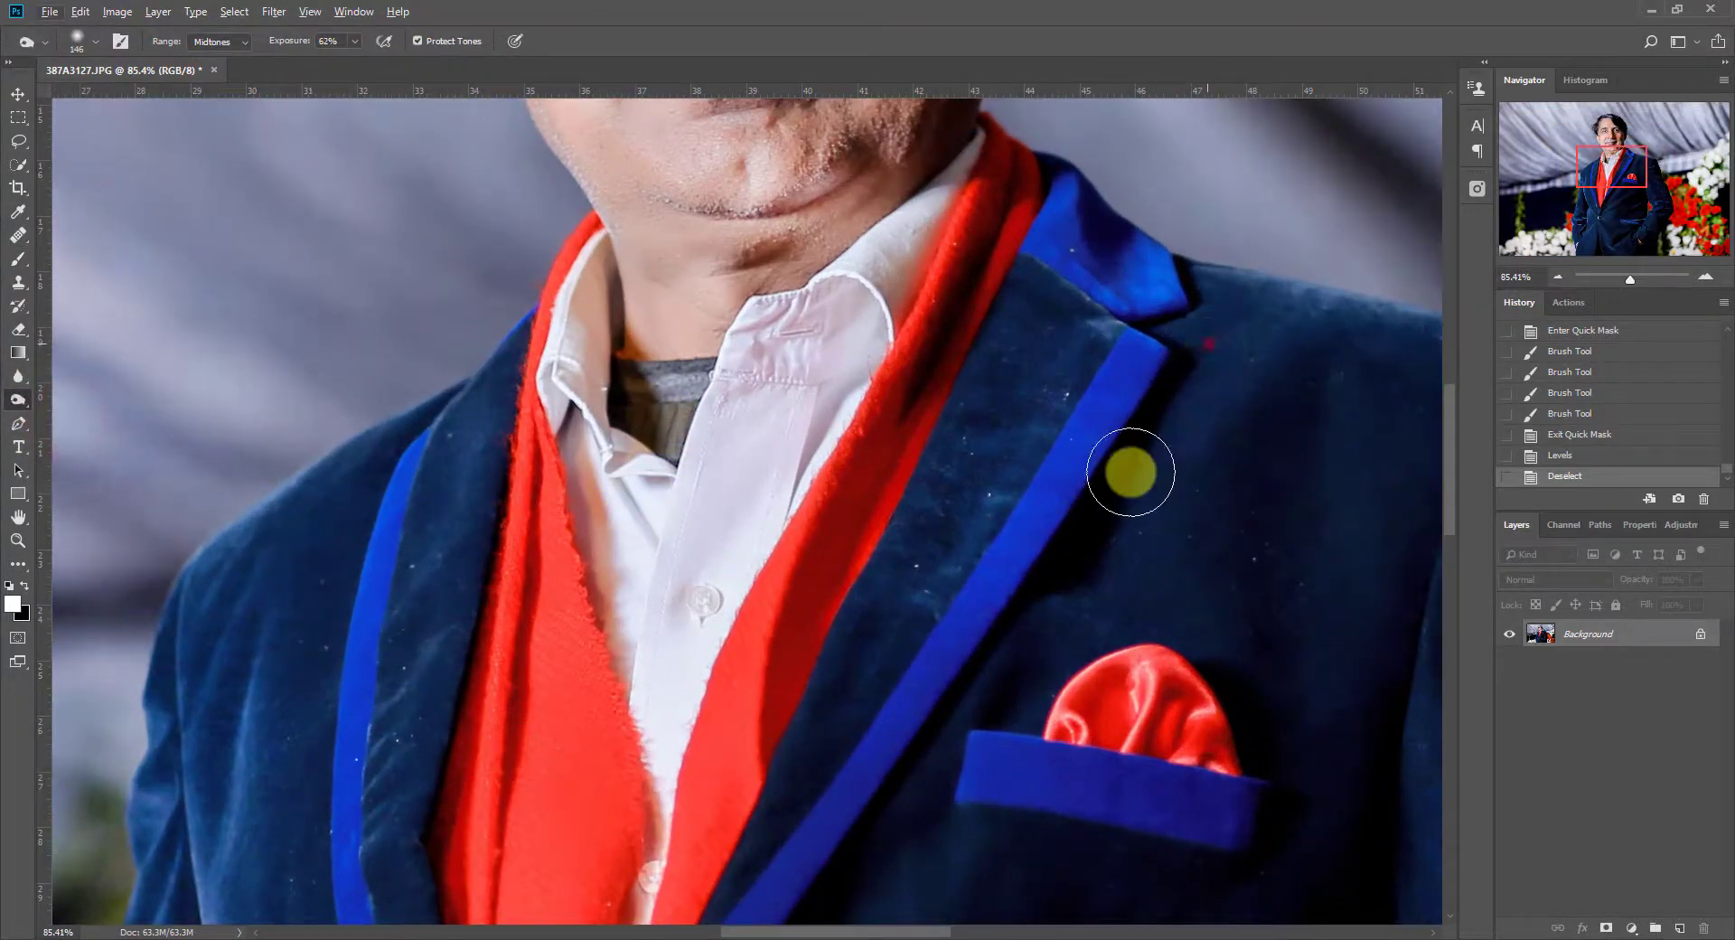
{"action": "left_click_drag", "start_coordinate": [1209, 344], "coordinate": [1097, 544]}
{"action": "left_click_drag", "start_coordinate": [1189, 402], "coordinate": [1066, 573]}
Enlarge the Burn brush to 406 pixels and darken the shoulder and upper sleeve on the red-flower side
{"action": "left_click_drag", "start_coordinate": [1084, 657], "coordinate": [461, 519]}
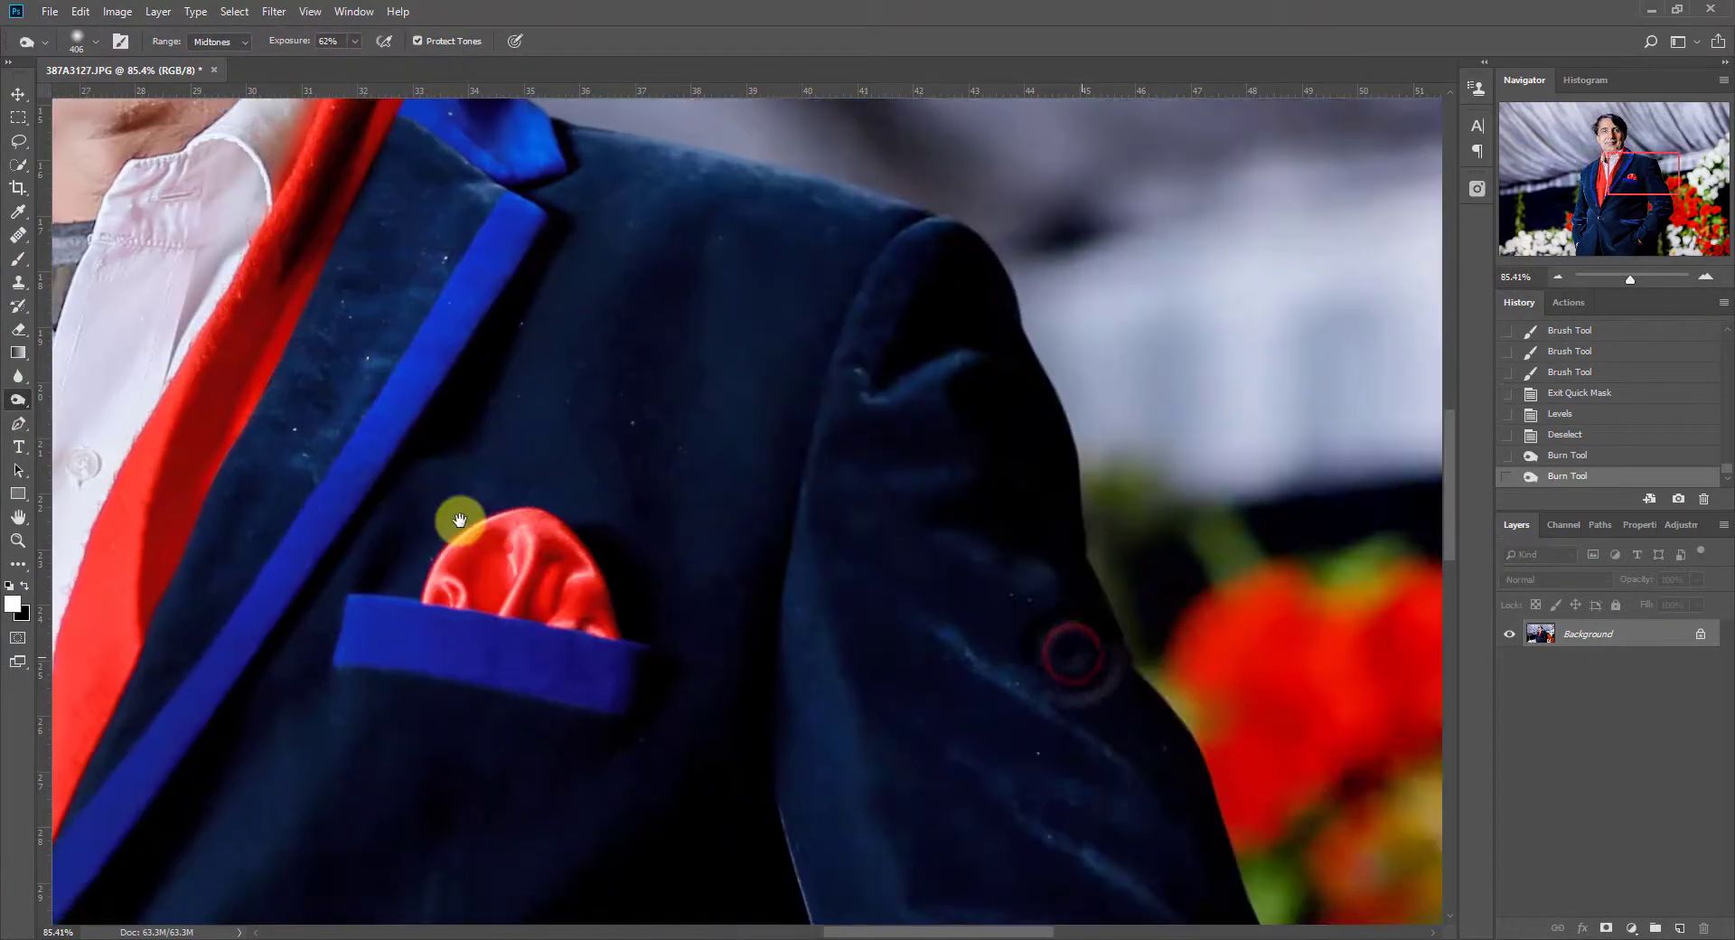
{"action": "mouse_move", "coordinate": [930, 341]}
{"action": "left_mouse_down"}
{"action": "mouse_move", "coordinate": [1150, 686]}
{"action": "mouse_move", "coordinate": [1145, 808]}
{"action": "left_mouse_up"}
{"action": "left_click_drag", "start_coordinate": [854, 506], "coordinate": [627, 128]}
{"action": "left_click_drag", "start_coordinate": [1020, 456], "coordinate": [893, 705]}
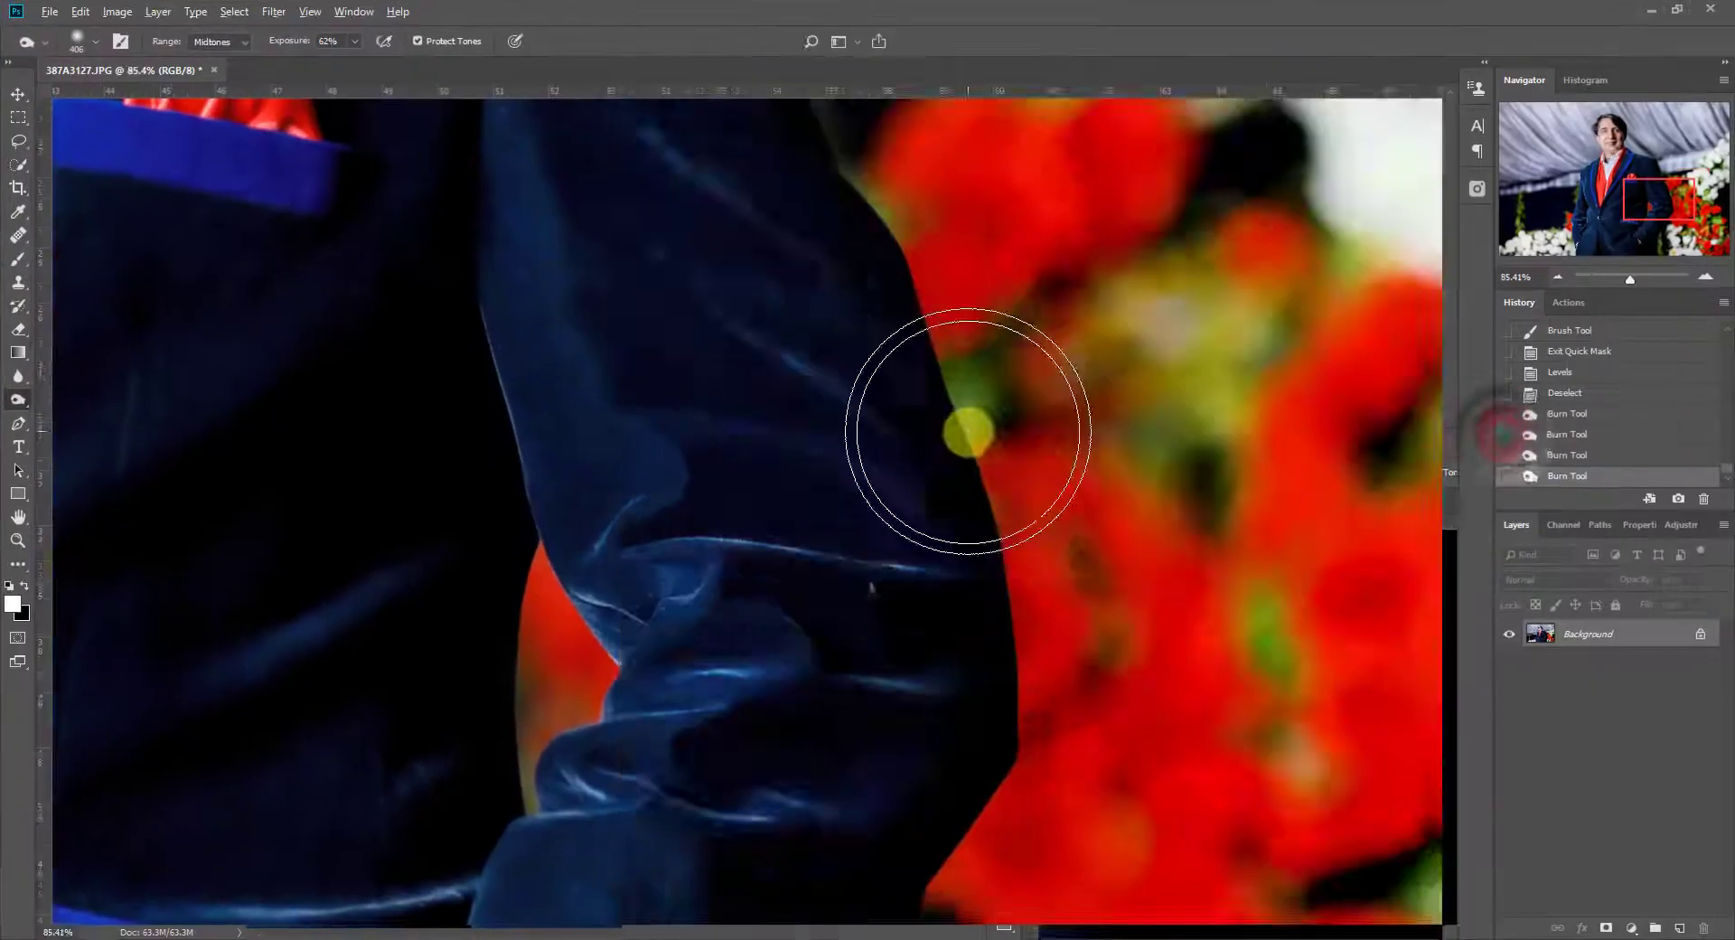
Burn the elbow, lower sleeve and cuff beside the red flowers, and the front of the jacket
{"action": "scroll", "coordinate": [918, 524], "scroll_direction": "down", "scroll_amount": 3}
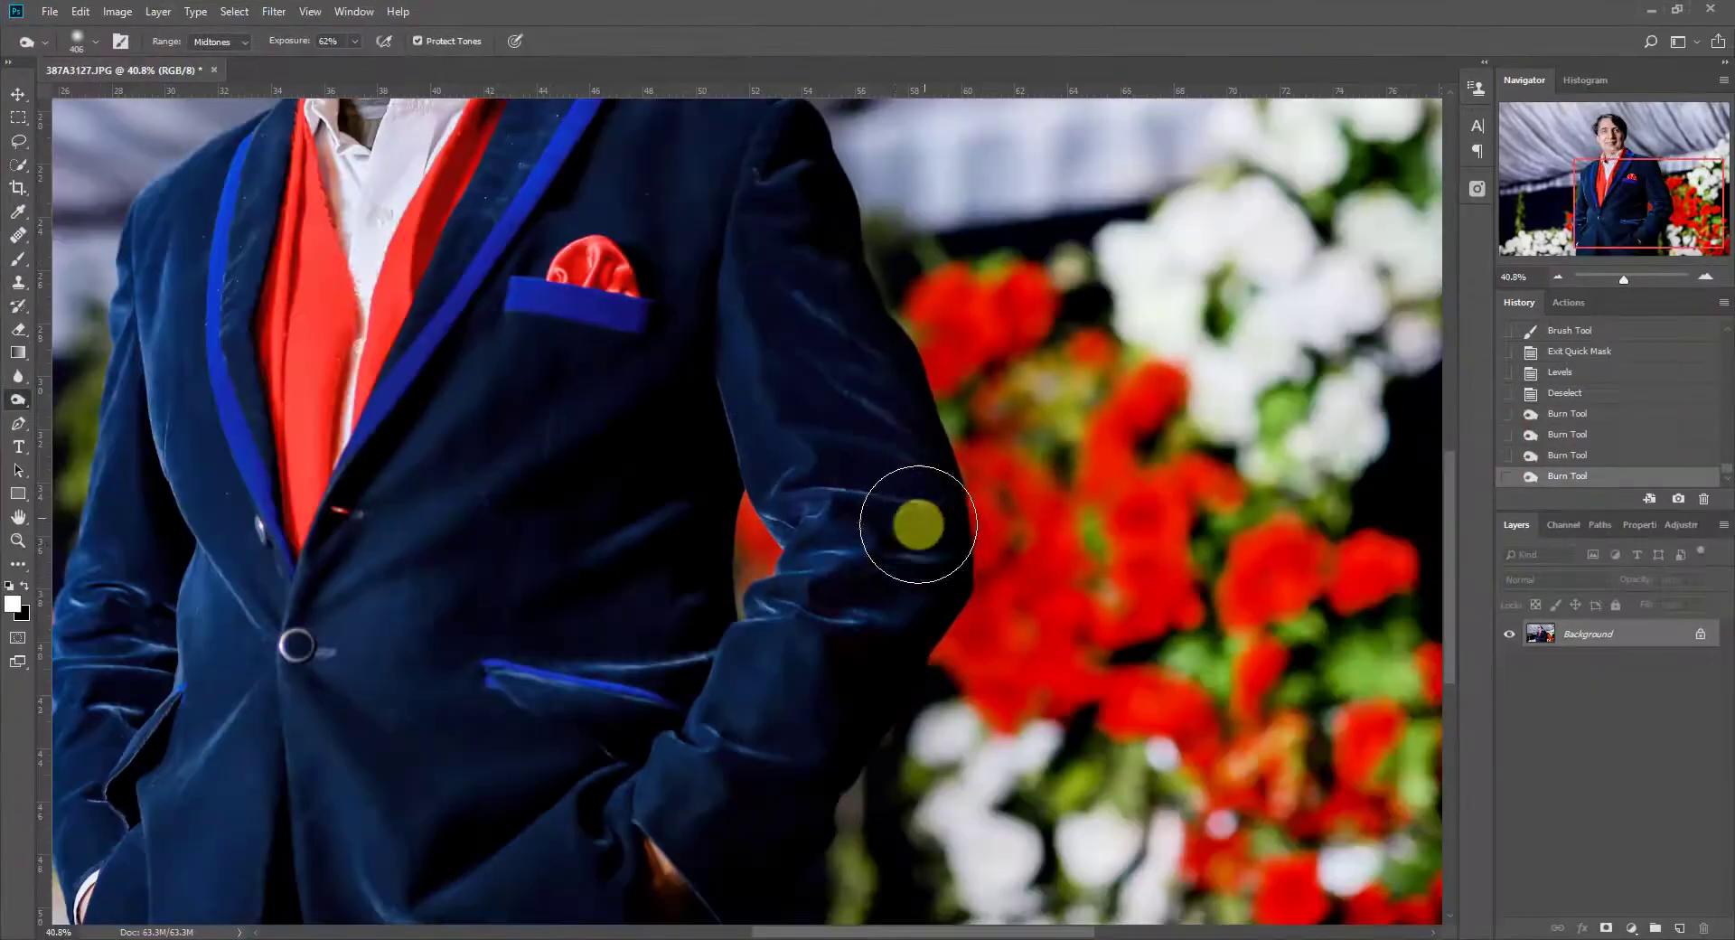
{"action": "mouse_move", "coordinate": [928, 597]}
{"action": "left_mouse_down"}
{"action": "mouse_move", "coordinate": [796, 850]}
{"action": "mouse_move", "coordinate": [744, 812]}
{"action": "left_mouse_up"}
{"action": "mouse_move", "coordinate": [792, 406]}
{"action": "left_mouse_down"}
{"action": "mouse_move", "coordinate": [829, 174]}
{"action": "mouse_move", "coordinate": [818, 126]}
{"action": "left_mouse_up"}
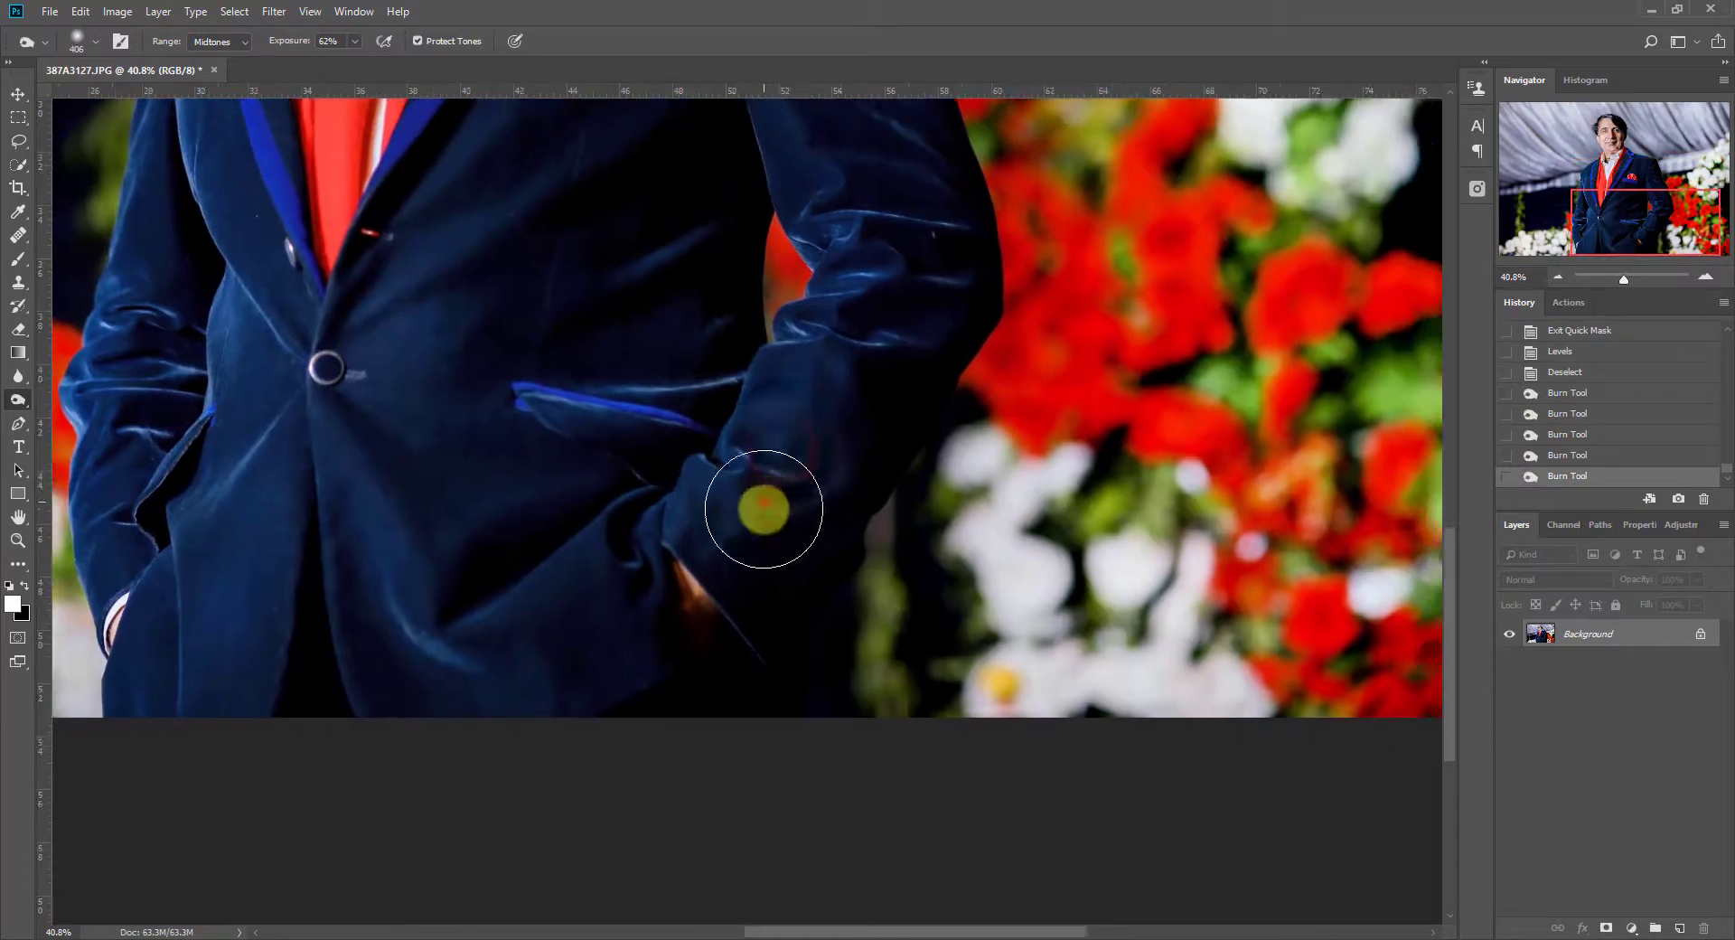
{"action": "left_click_drag", "start_coordinate": [763, 508], "coordinate": [766, 517]}
{"action": "mouse_move", "coordinate": [575, 401]}
{"action": "left_mouse_down"}
{"action": "mouse_move", "coordinate": [605, 259]}
{"action": "mouse_move", "coordinate": [479, 325]}
{"action": "left_mouse_up"}
{"action": "mouse_move", "coordinate": [571, 256]}
{"action": "left_mouse_down"}
{"action": "mouse_move", "coordinate": [510, 558]}
{"action": "mouse_move", "coordinate": [578, 289]}
{"action": "left_mouse_up"}
Try darkening the man's hair with the Burn brush reduced to 308 pixels, and undo the stroke
{"action": "mouse_move", "coordinate": [572, 336]}
{"action": "left_mouse_down"}
{"action": "mouse_move", "coordinate": [604, 351]}
{"action": "mouse_move", "coordinate": [581, 557]}
{"action": "left_mouse_up"}
{"action": "left_click_drag", "start_coordinate": [517, 131], "coordinate": [720, 584]}
{"action": "right_click", "coordinate": [667, 326], "text": "alt"}
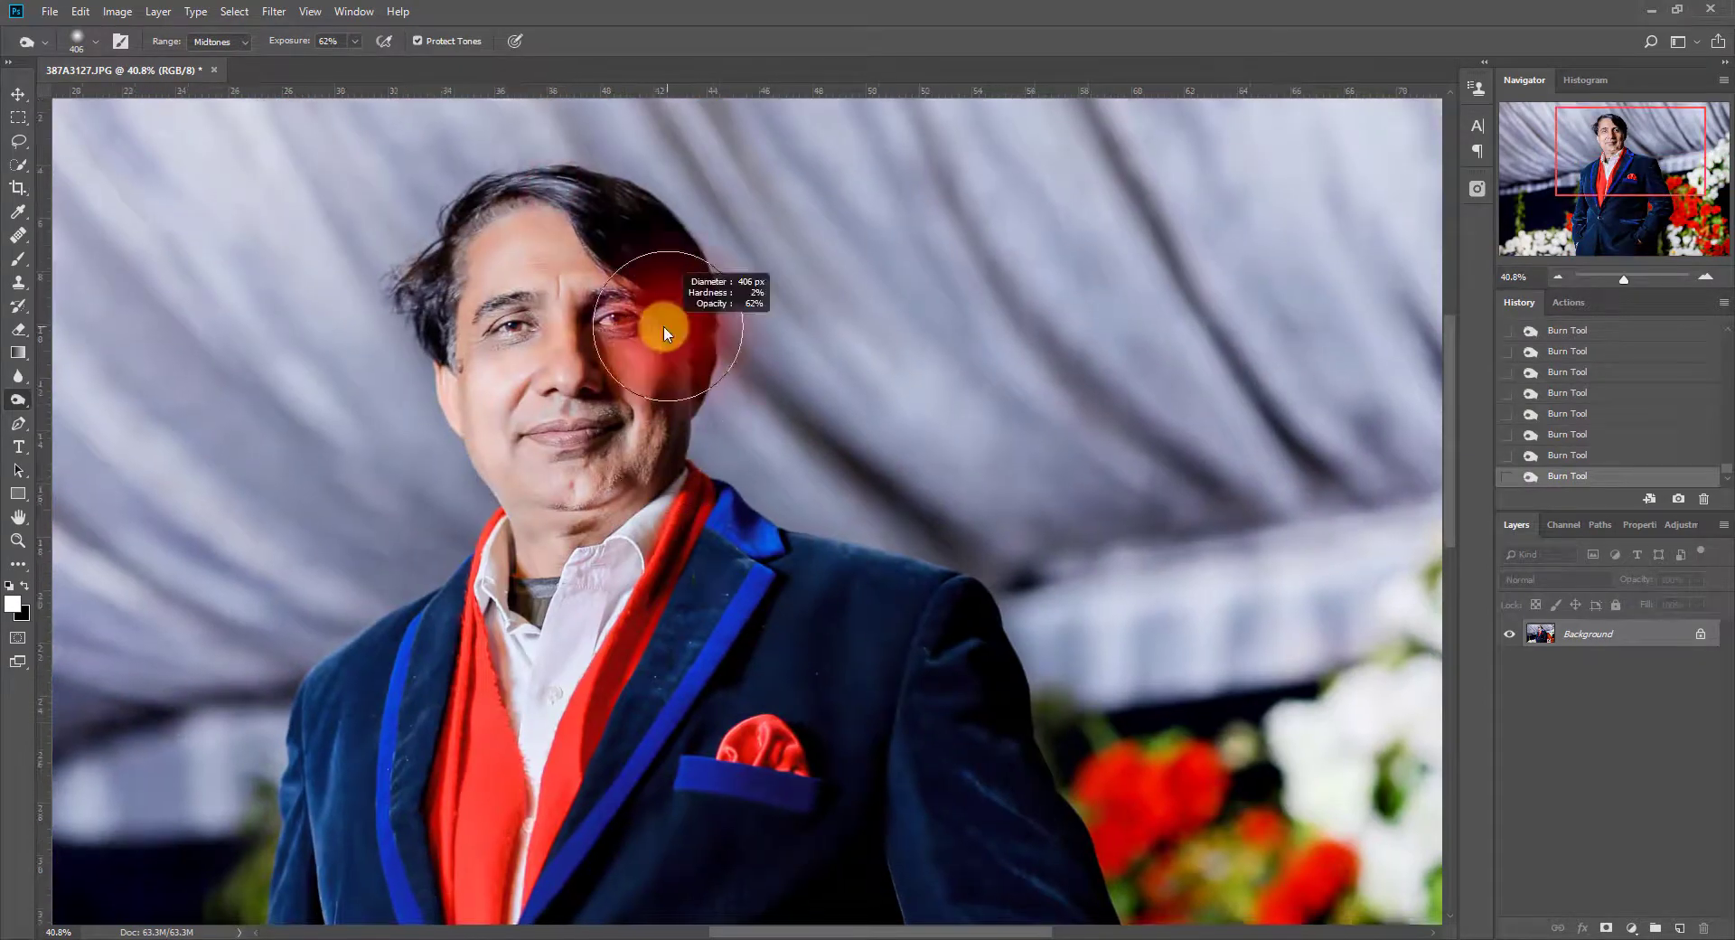
{"action": "mouse_move", "coordinate": [685, 358]}
{"action": "left_mouse_down"}
{"action": "mouse_move", "coordinate": [632, 205]}
{"action": "mouse_move", "coordinate": [422, 225]}
{"action": "left_mouse_up"}
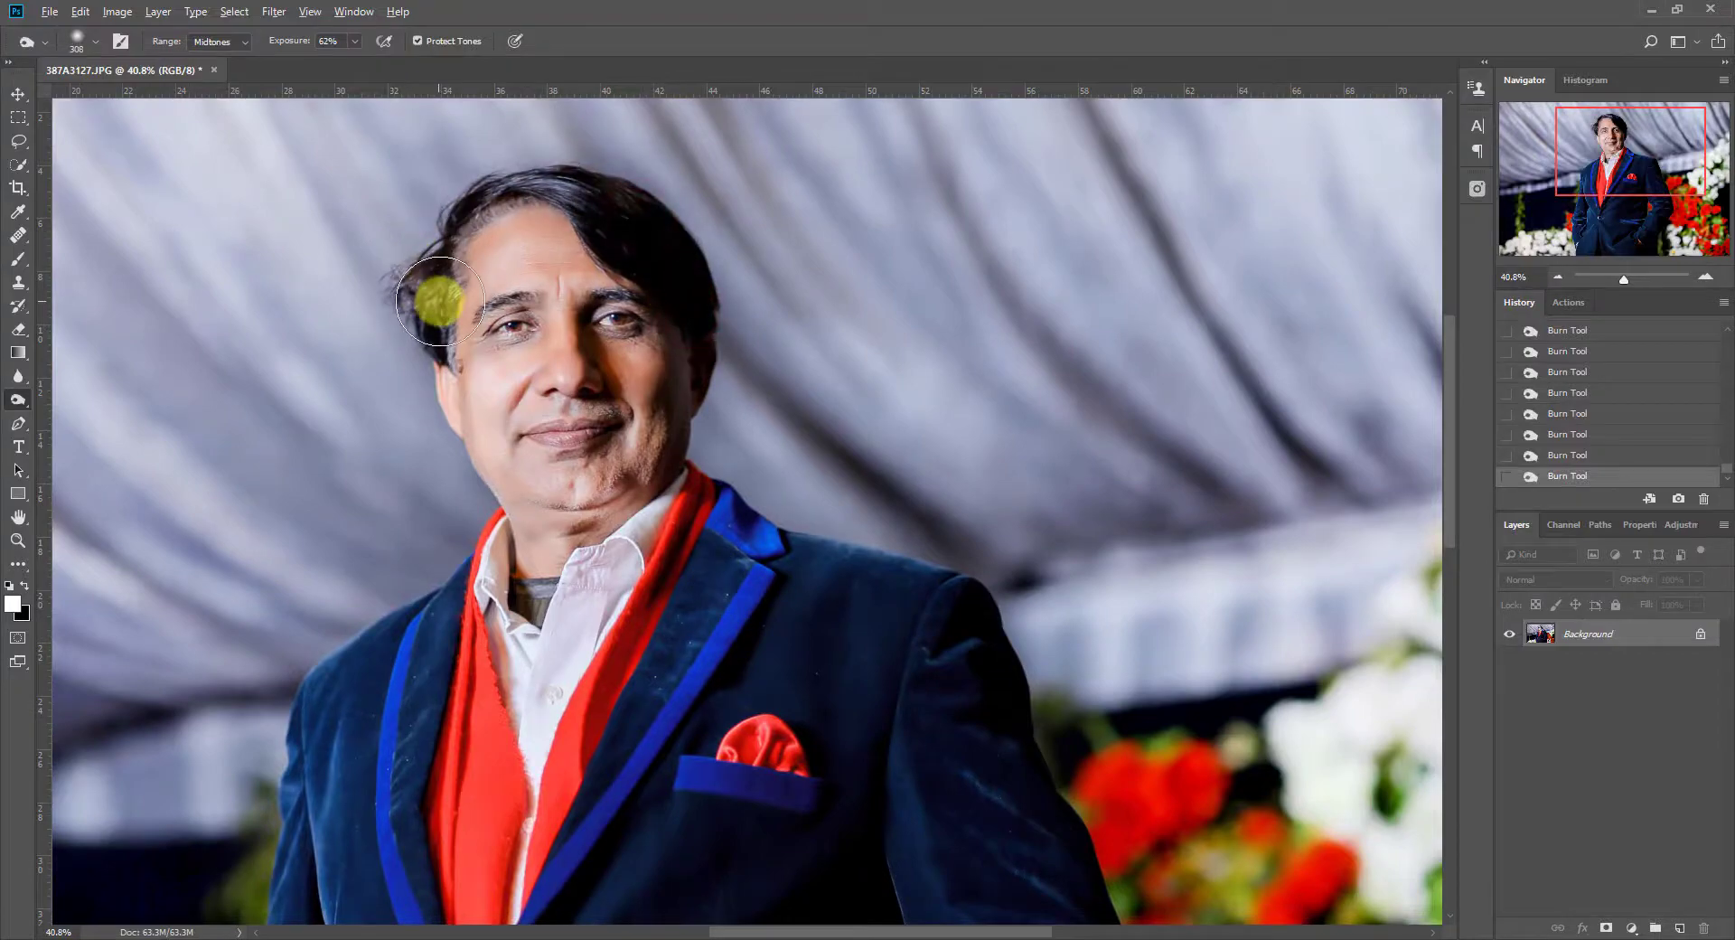
{"action": "key", "text": "ctrl+z"}
Reduce the Burn brush to 203 pixels and darken the folds of the sleeve at the image's left side
{"action": "scroll", "coordinate": [579, 258], "scroll_direction": "down", "scroll_amount": 10}
{"action": "scroll", "coordinate": [603, 302], "scroll_direction": "up", "scroll_amount": 6}
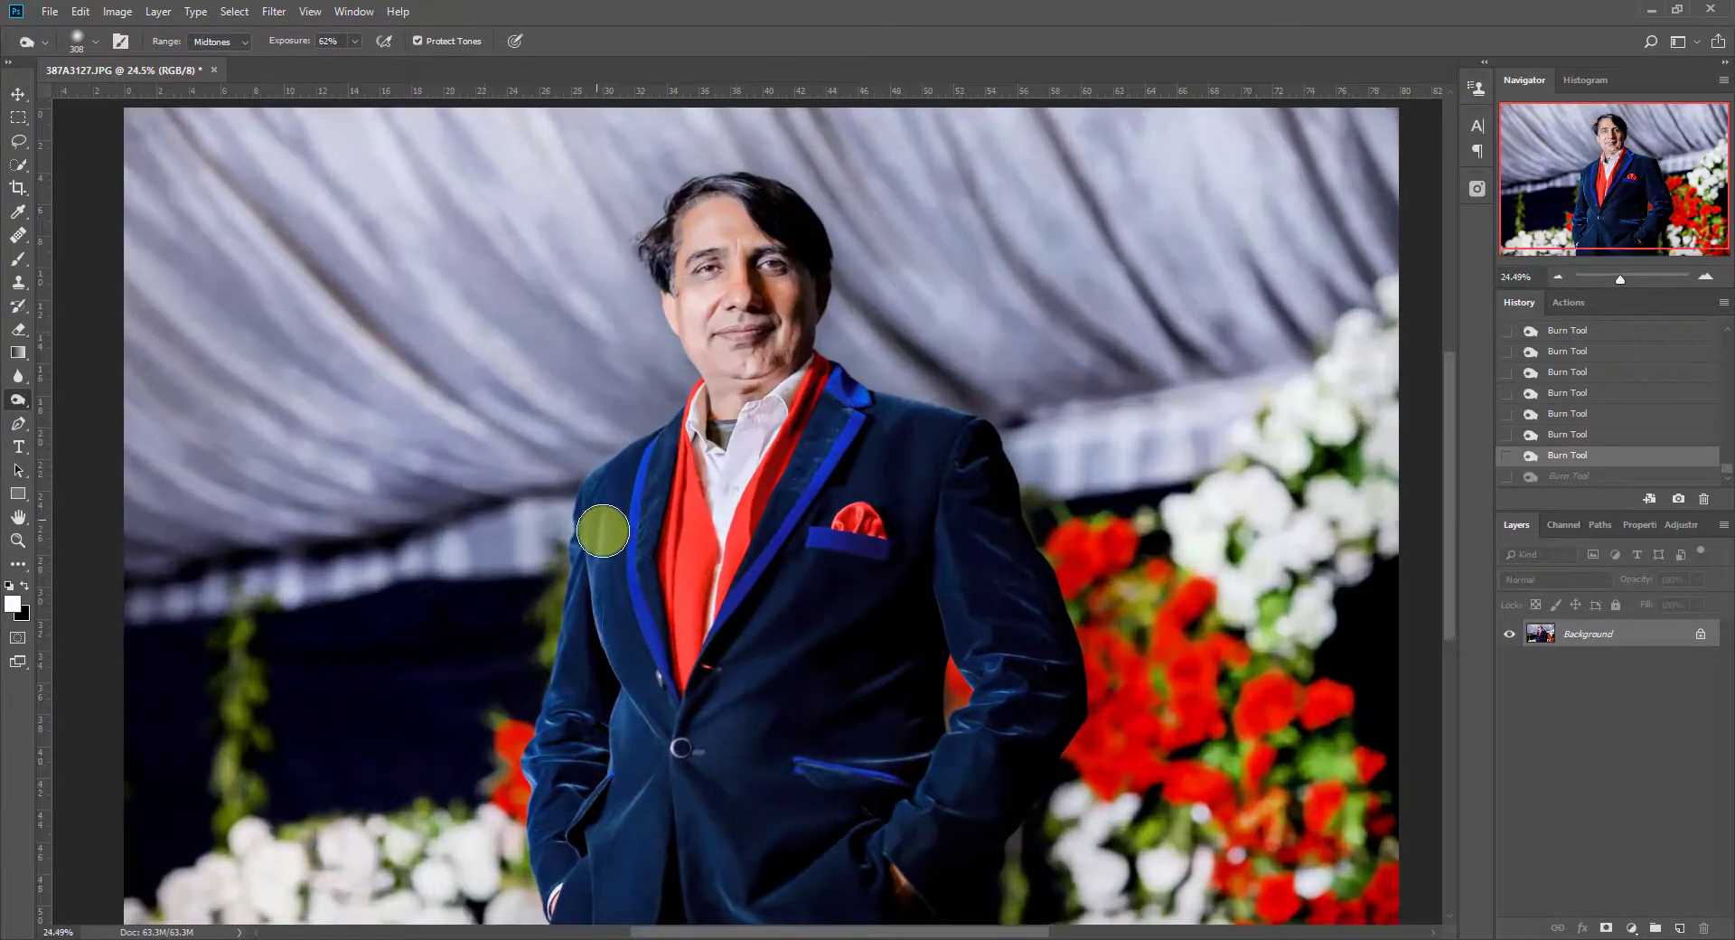
{"action": "scroll", "coordinate": [623, 606], "scroll_direction": "up", "scroll_amount": 7}
{"action": "right_click", "coordinate": [622, 658], "text": "alt"}
{"action": "left_click_drag", "start_coordinate": [582, 619], "coordinate": [598, 764]}
{"action": "left_click_drag", "start_coordinate": [565, 735], "coordinate": [475, 444]}
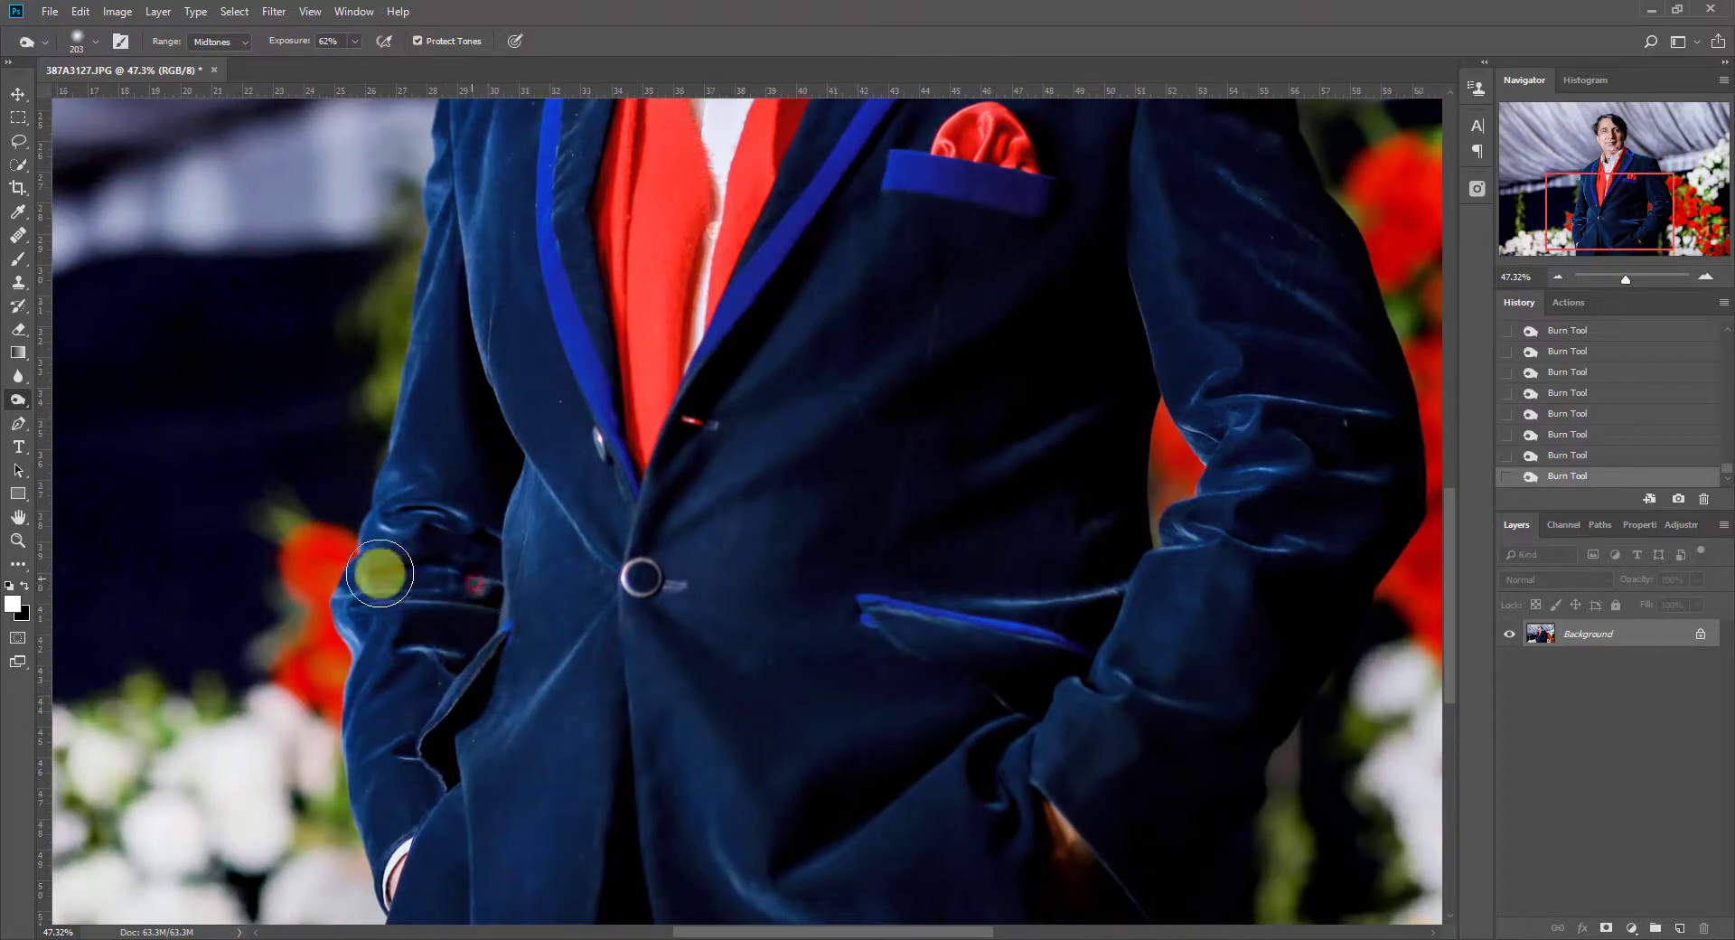
Compare the current retouch of the portrait with an earlier state in the document history
{"action": "scroll", "coordinate": [759, 425], "scroll_direction": "down", "scroll_amount": 5}
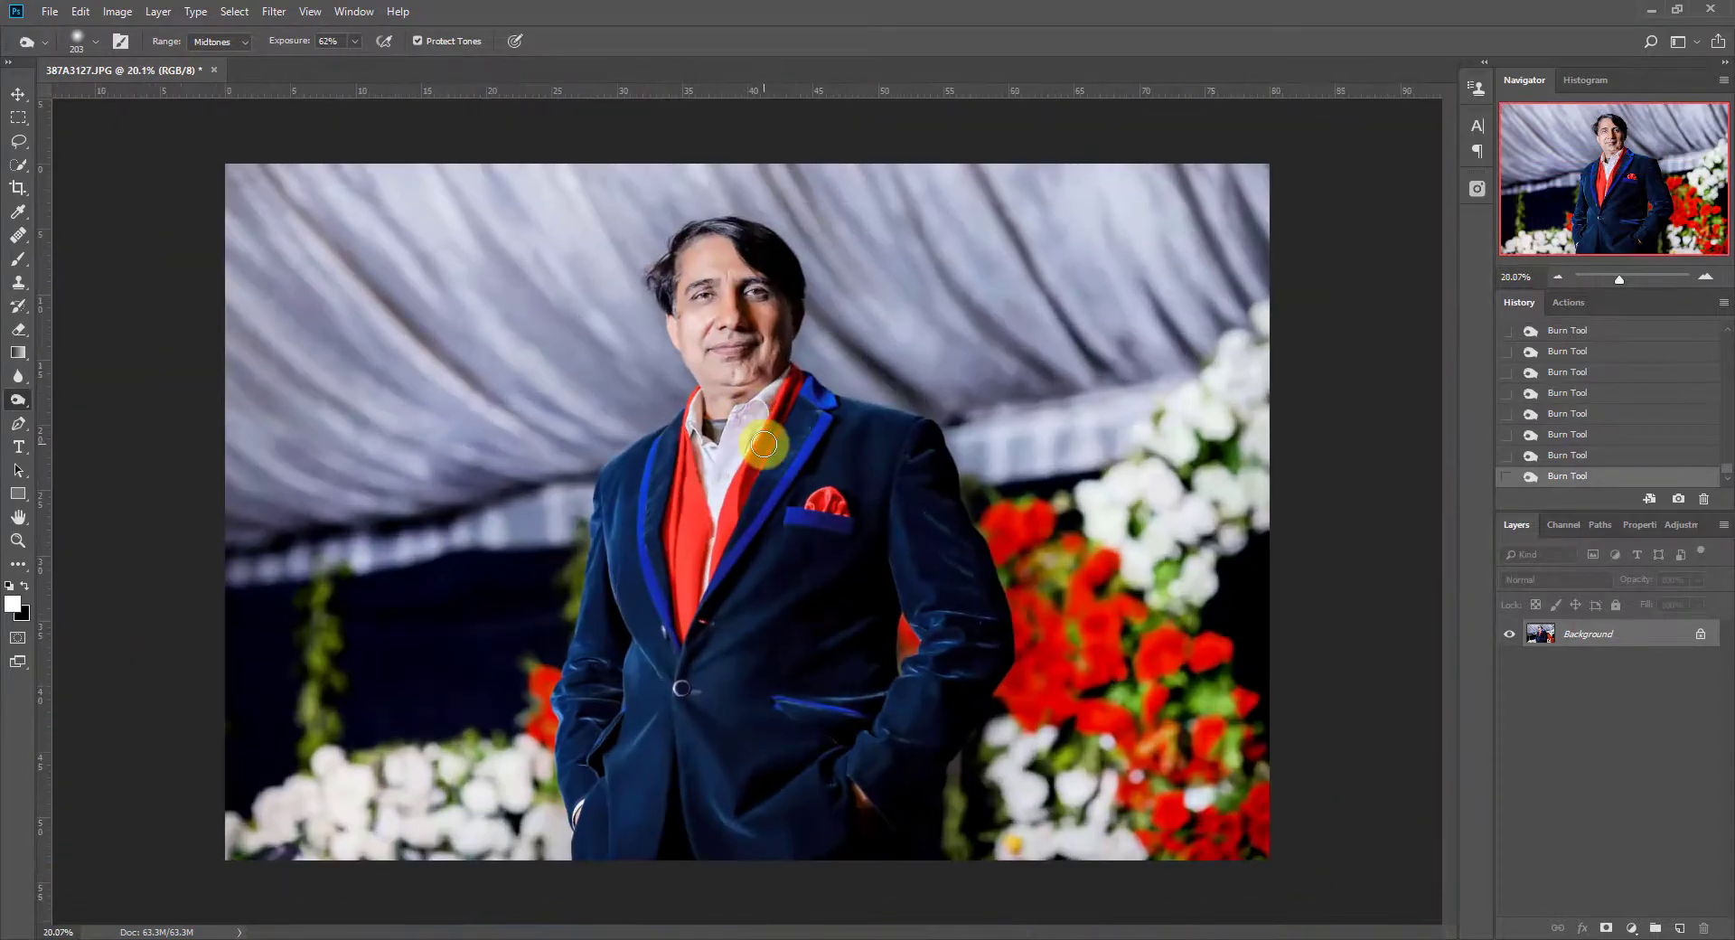
{"action": "scroll", "coordinate": [811, 397], "scroll_direction": "up", "scroll_amount": 1}
{"action": "scroll", "coordinate": [1549, 325], "scroll_direction": "up", "scroll_amount": 2}
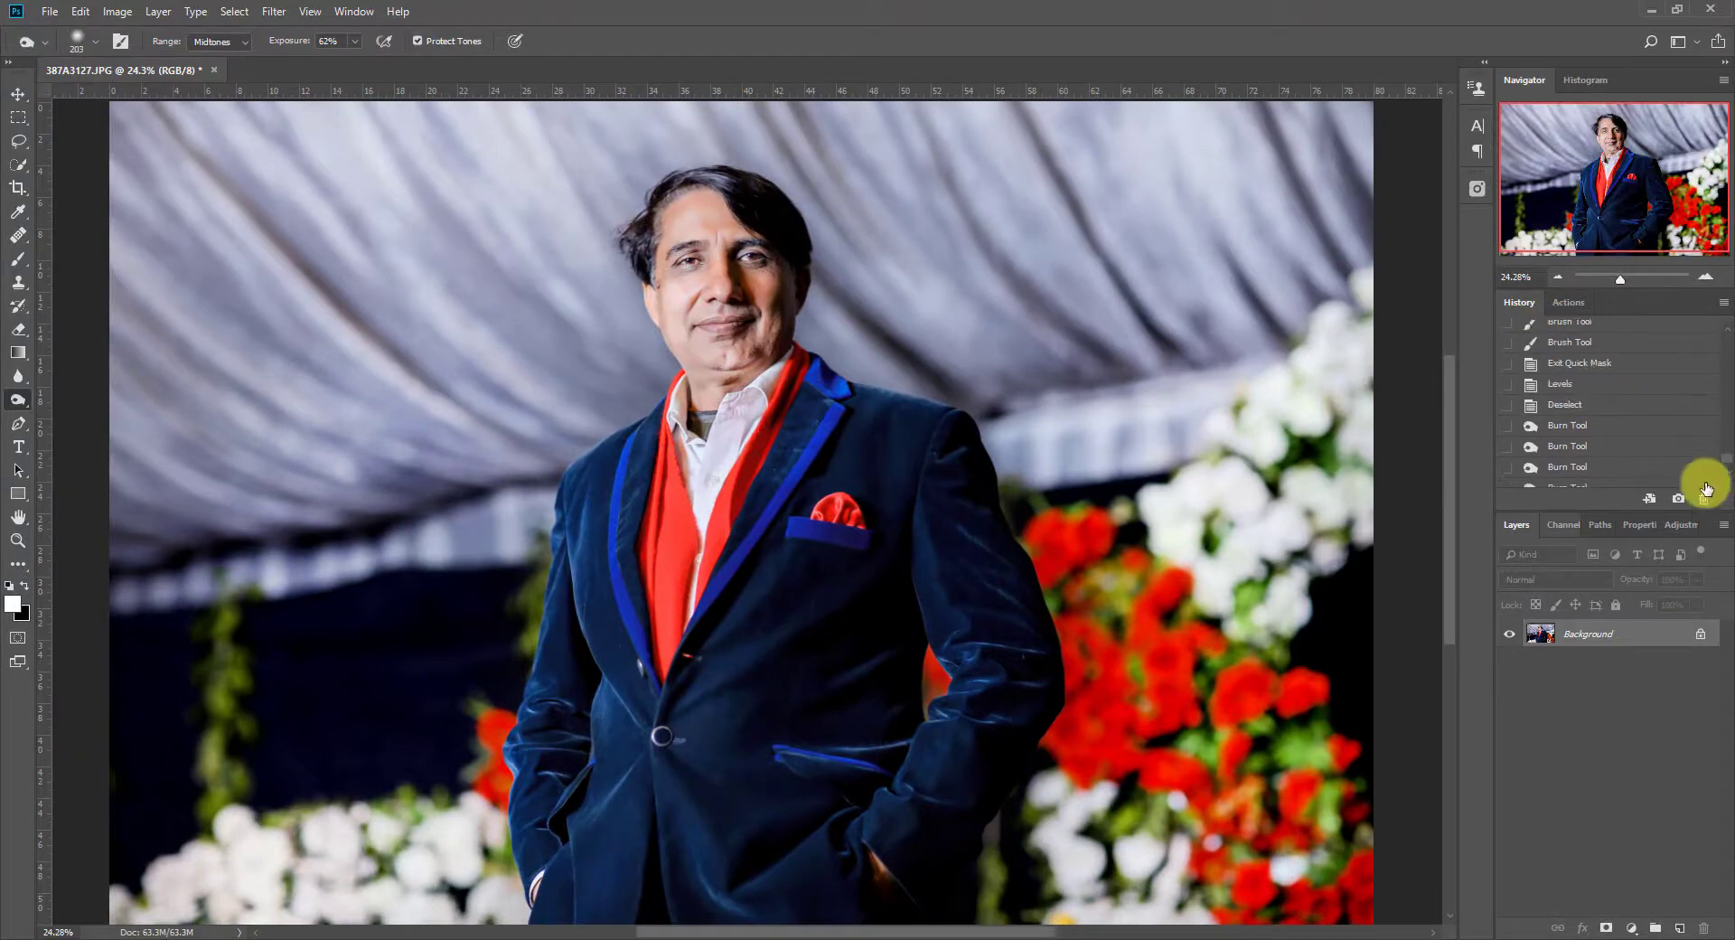
{"action": "mouse_move", "coordinate": [1727, 459]}
{"action": "left_mouse_down"}
{"action": "mouse_move", "coordinate": [1727, 363]}
{"action": "mouse_move", "coordinate": [1728, 377]}
{"action": "left_mouse_up"}
{"action": "scroll", "coordinate": [1618, 414], "scroll_direction": "down", "scroll_amount": 4}
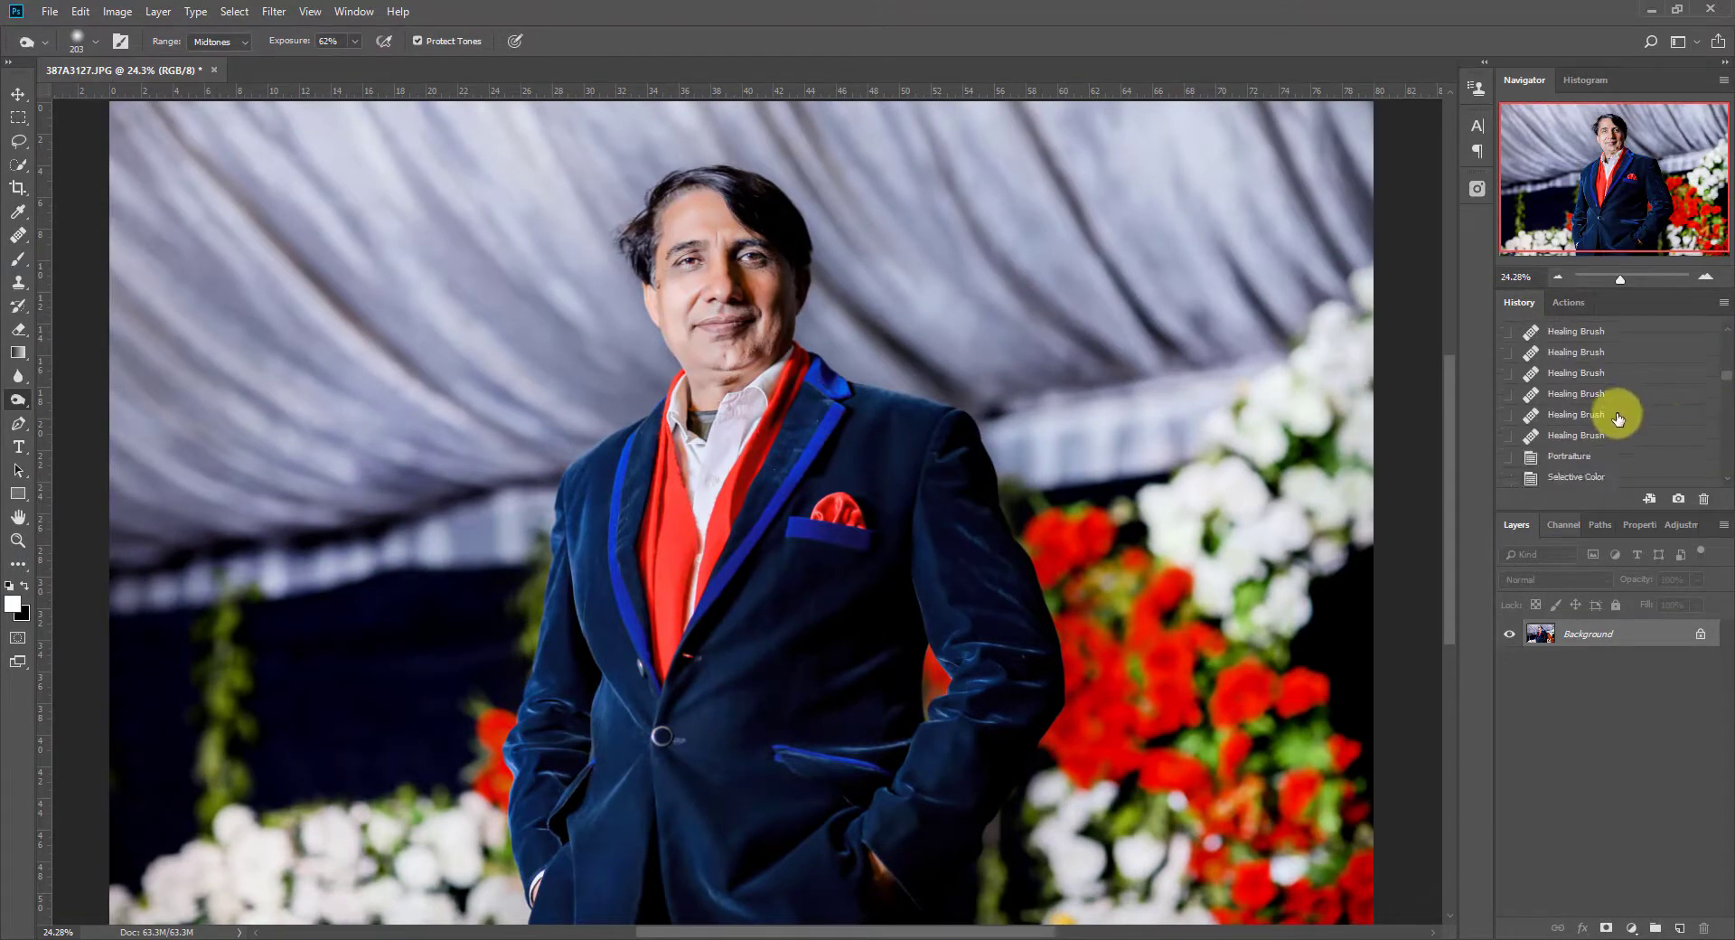
{"action": "left_click", "coordinate": [1564, 429]}
{"action": "key", "text": "ctrl+z"}
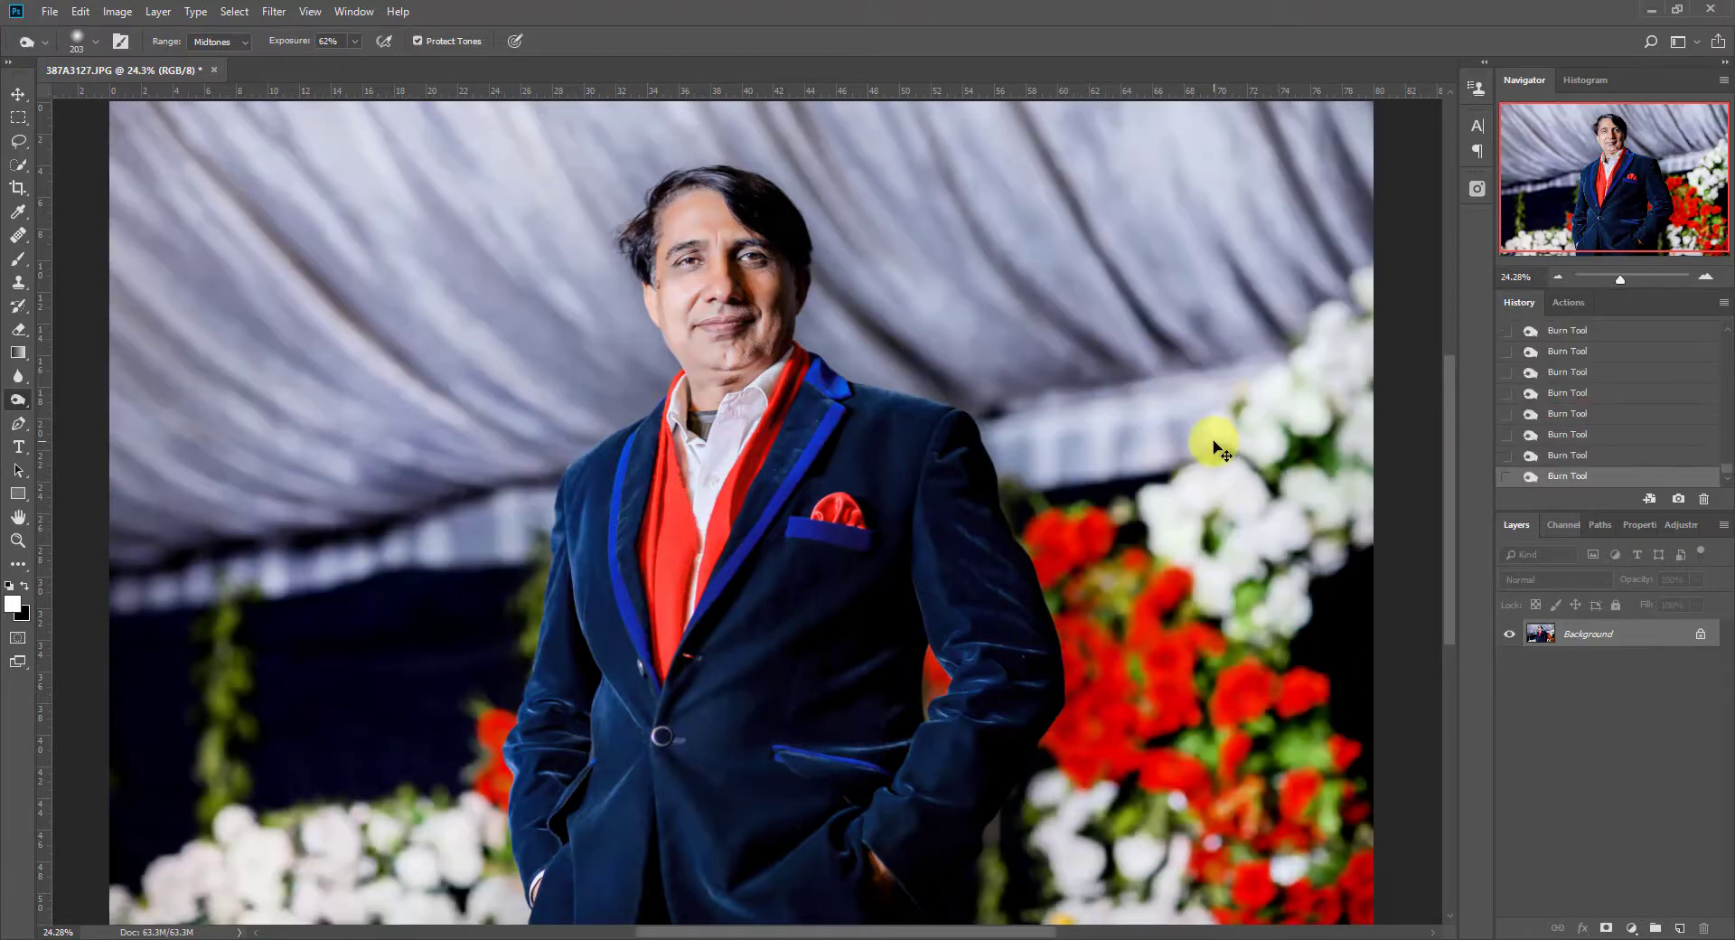
{"action": "key", "text": "ctrl+z"}
{"action": "key", "text": "ctrl+z"}
Switch to the Dodge Tool, reduce its brush to 278 pixels, and brighten the dark fabric fold beside the man's face
{"action": "scroll", "coordinate": [1214, 443], "scroll_direction": "down", "scroll_amount": 1}
{"action": "scroll", "coordinate": [756, 310], "scroll_direction": "up", "scroll_amount": 3}
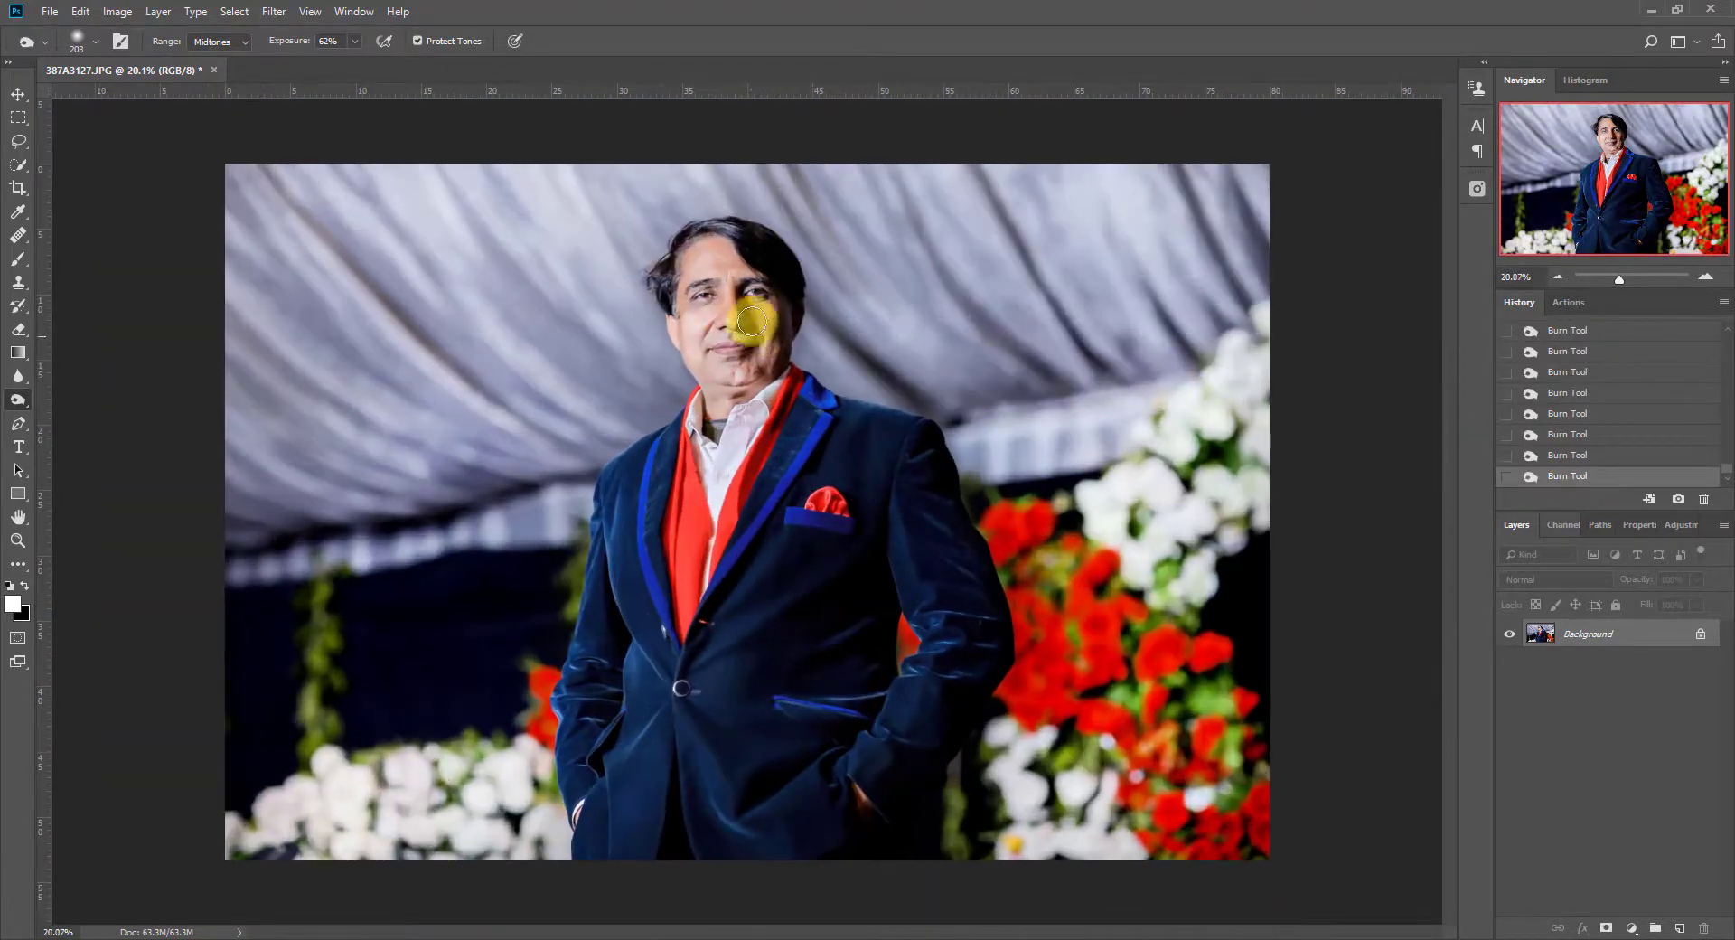
{"action": "scroll", "coordinate": [883, 387], "scroll_direction": "down", "scroll_amount": 2}
{"action": "scroll", "coordinate": [819, 332], "scroll_direction": "up", "scroll_amount": 2}
{"action": "scroll", "coordinate": [818, 333], "scroll_direction": "up", "scroll_amount": 4}
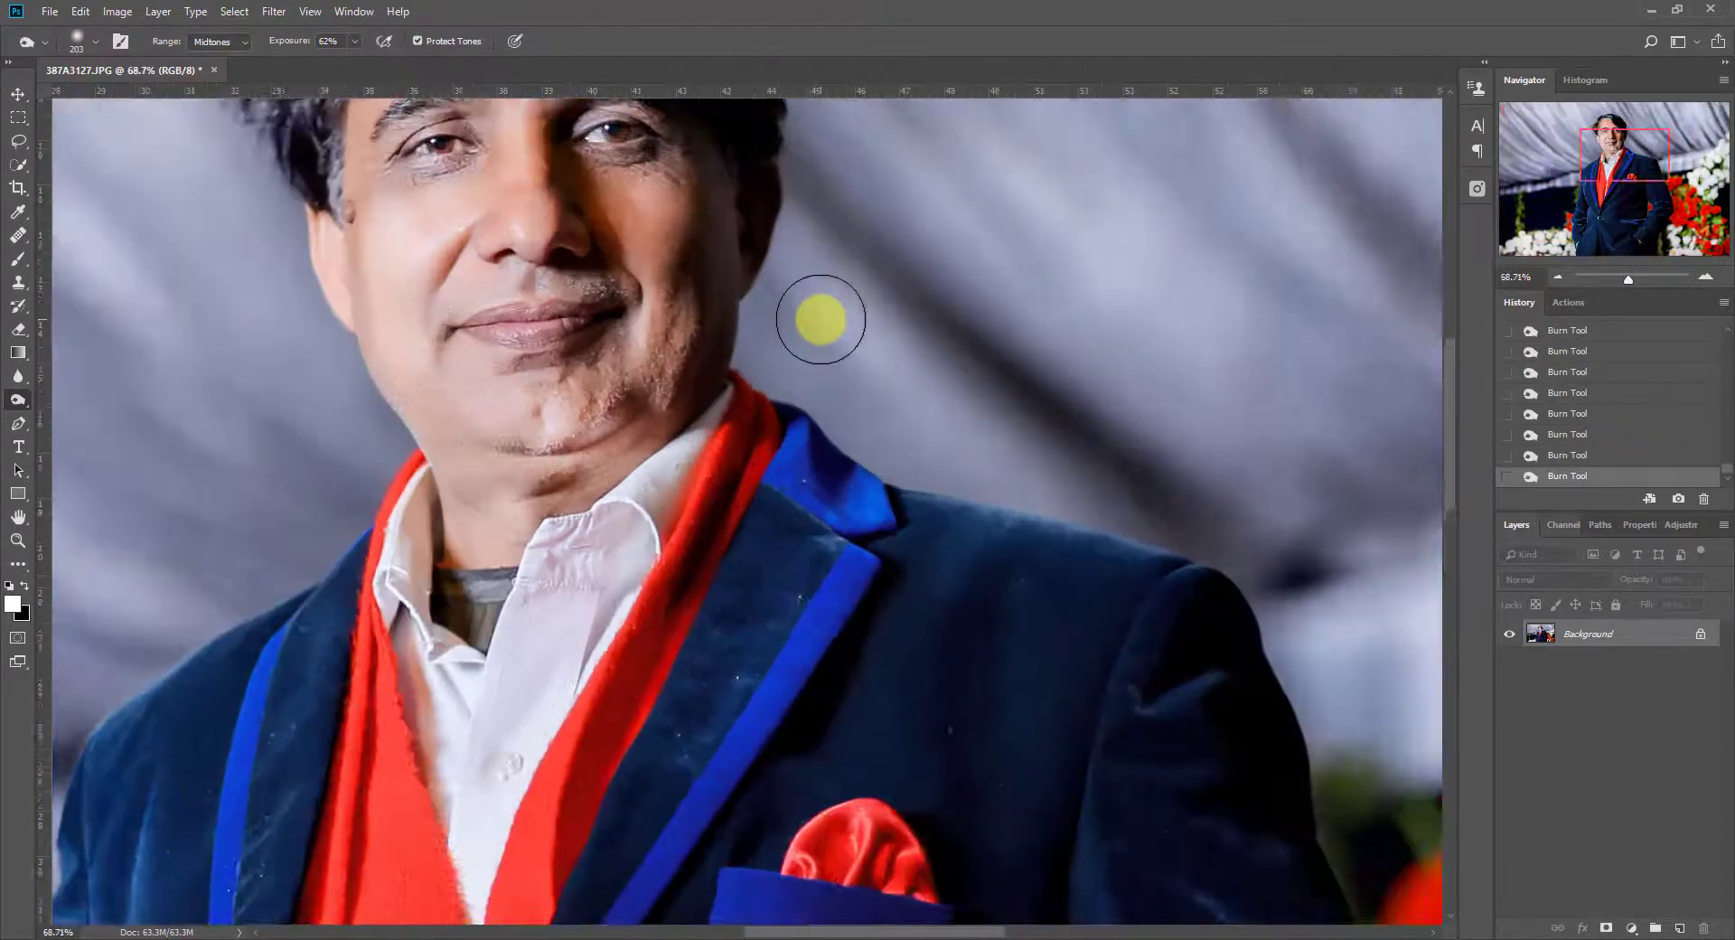
{"action": "key", "text": "shift+o"}
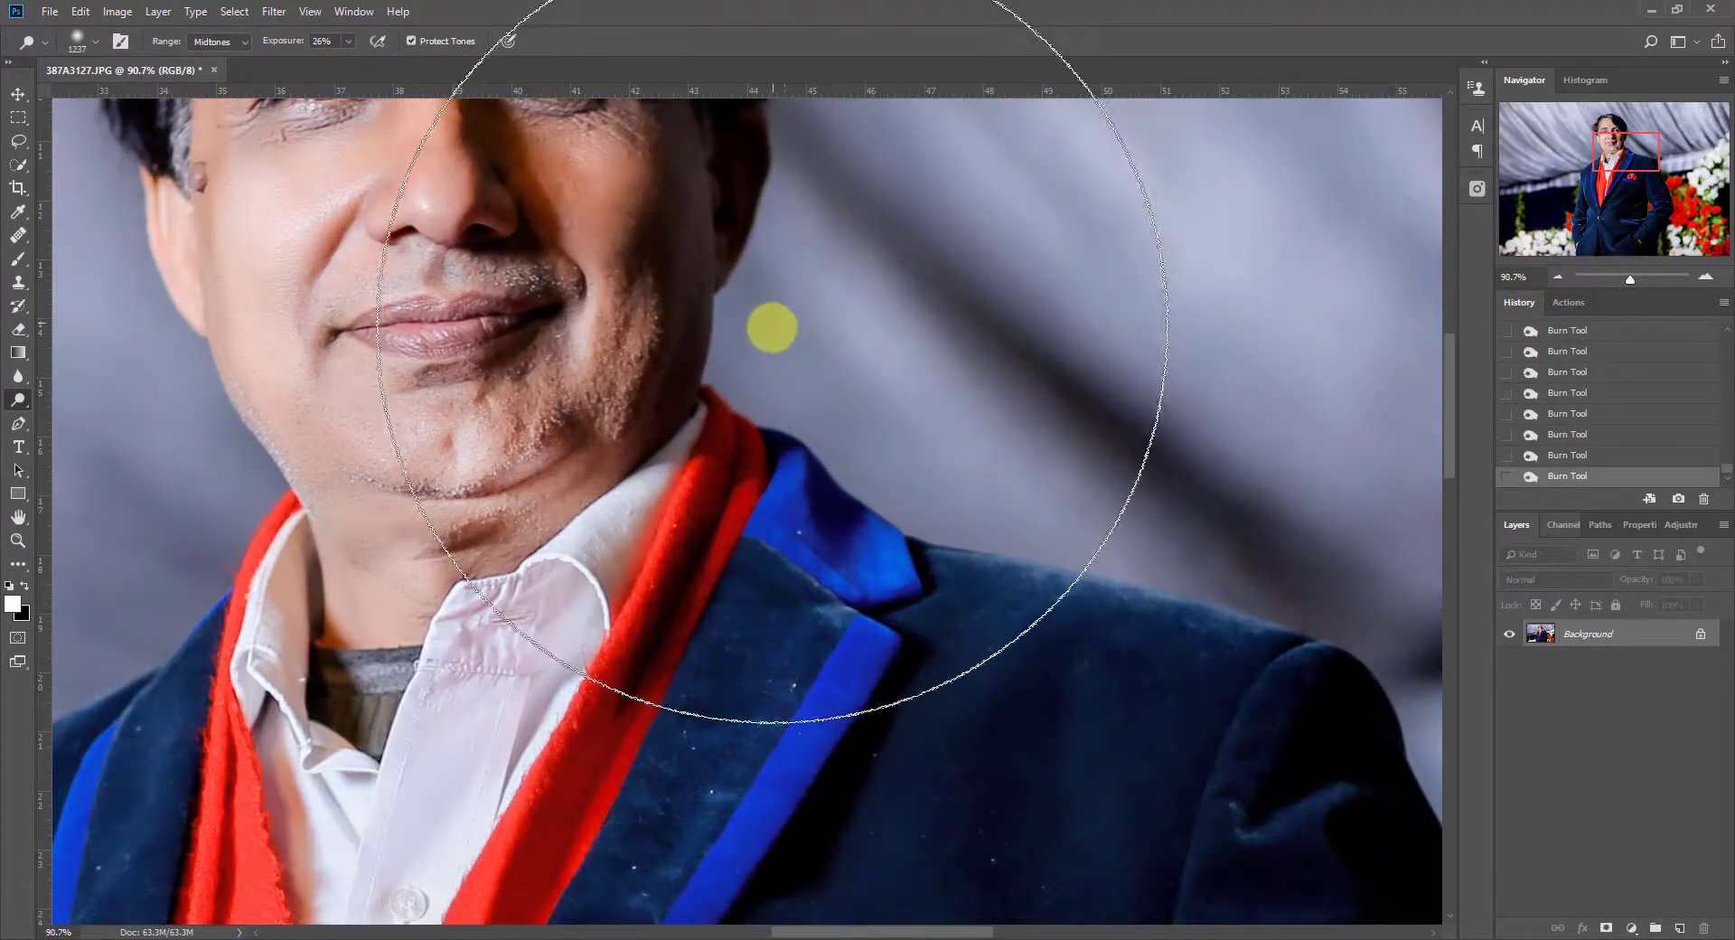
{"action": "mouse_move", "coordinate": [773, 325]}
{"action": "left_mouse_down"}
{"action": "mouse_move", "coordinate": [279, 310]}
{"action": "mouse_move", "coordinate": [386, 321]}
{"action": "left_mouse_up"}
{"action": "left_click_drag", "start_coordinate": [890, 207], "coordinate": [862, 169]}
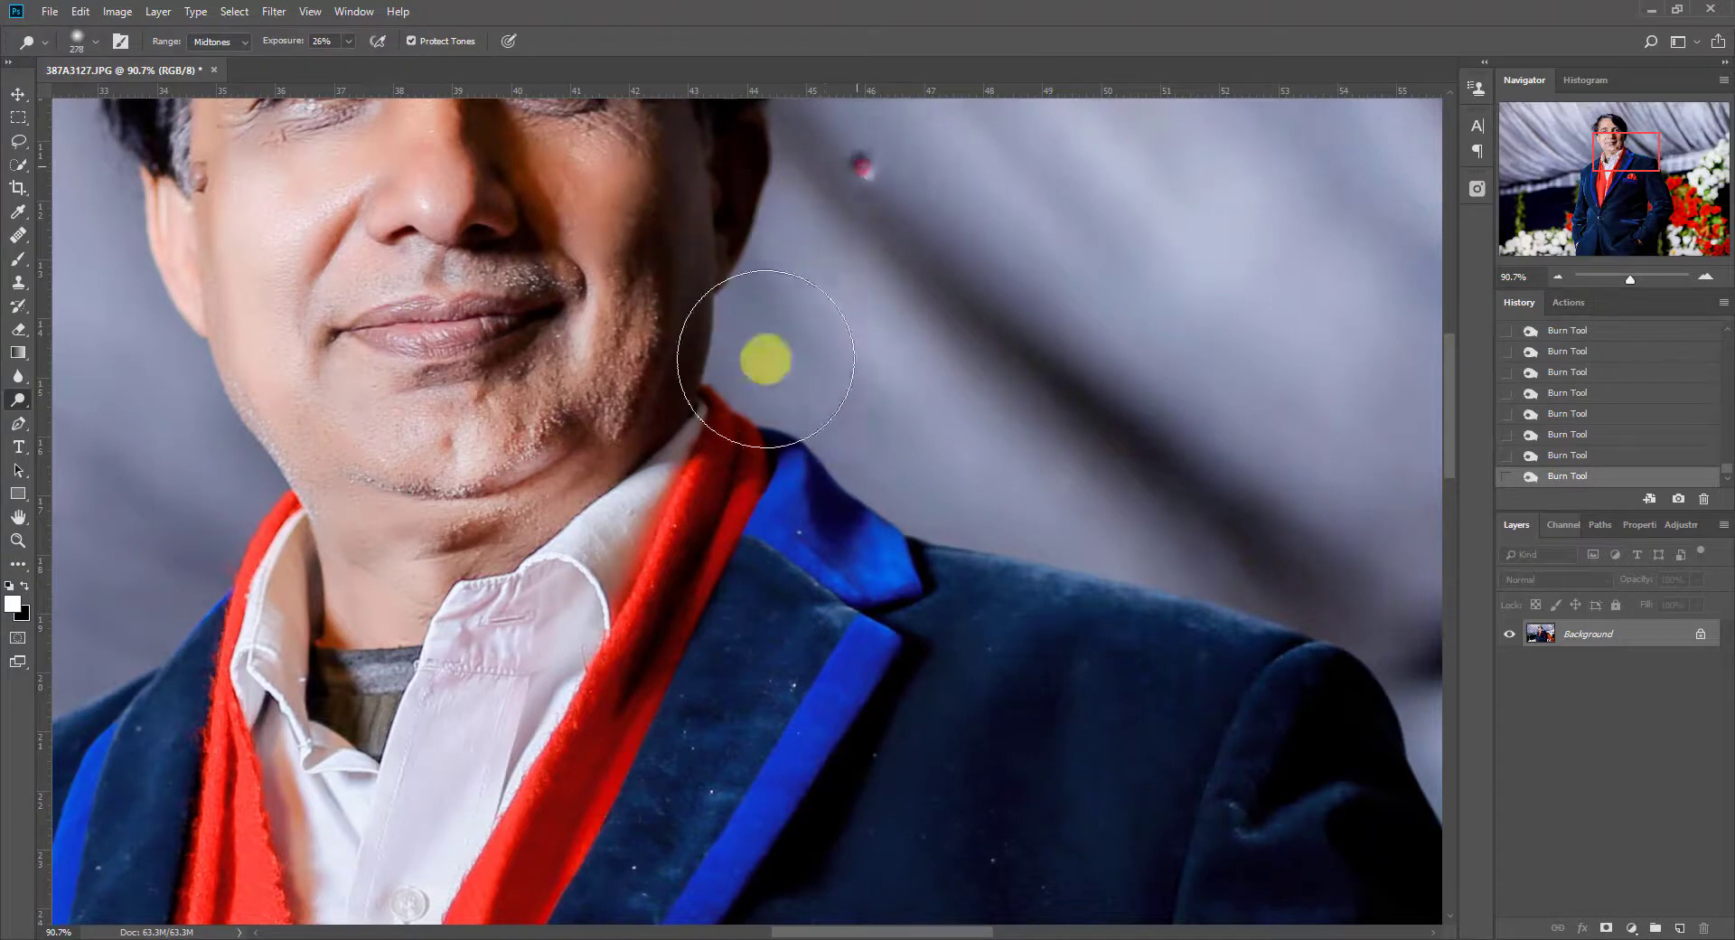
Dodge the dark folds of the draped fabric above the shoulder and around the head with the 278-pixel brush
{"action": "left_click_drag", "start_coordinate": [1156, 452], "coordinate": [773, 377]}
{"action": "left_click_drag", "start_coordinate": [1218, 704], "coordinate": [1244, 785]}
{"action": "mouse_move", "coordinate": [1030, 559]}
{"action": "left_mouse_down"}
{"action": "mouse_move", "coordinate": [894, 151]}
{"action": "mouse_move", "coordinate": [928, 183]}
{"action": "left_mouse_up"}
{"action": "left_click_drag", "start_coordinate": [975, 234], "coordinate": [1236, 849]}
{"action": "scroll", "coordinate": [1119, 471], "scroll_direction": "down", "scroll_amount": 4}
{"action": "scroll", "coordinate": [1182, 612], "scroll_direction": "down", "scroll_amount": 4}
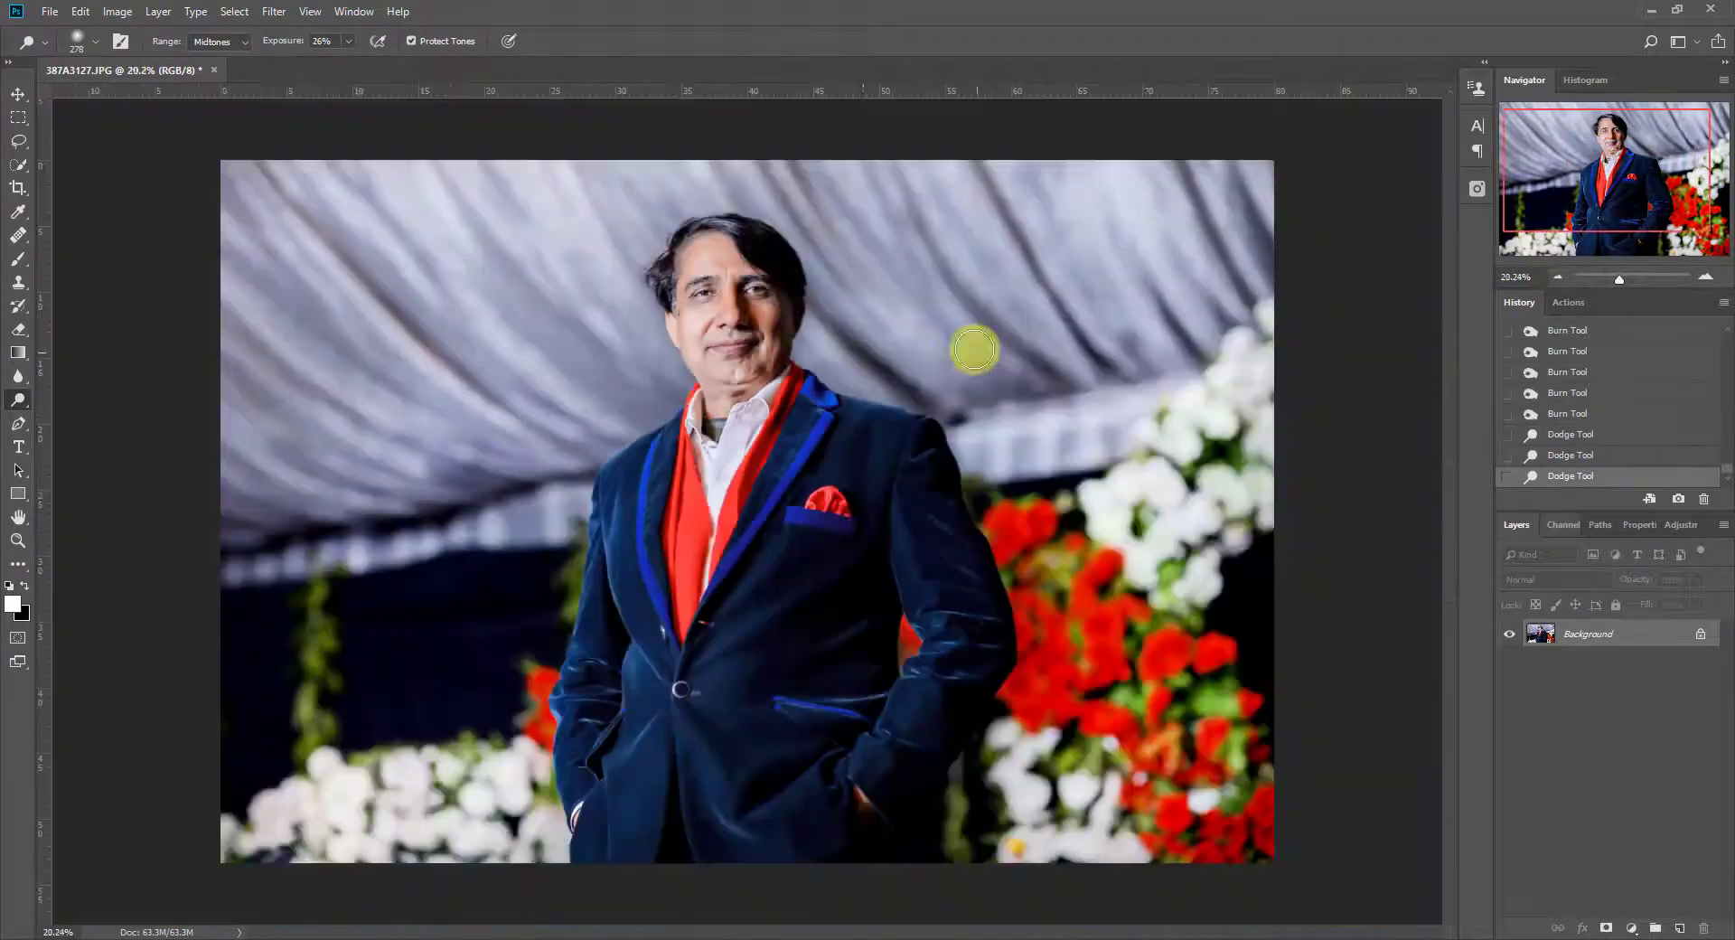
{"action": "left_click_drag", "start_coordinate": [811, 263], "coordinate": [739, 234]}
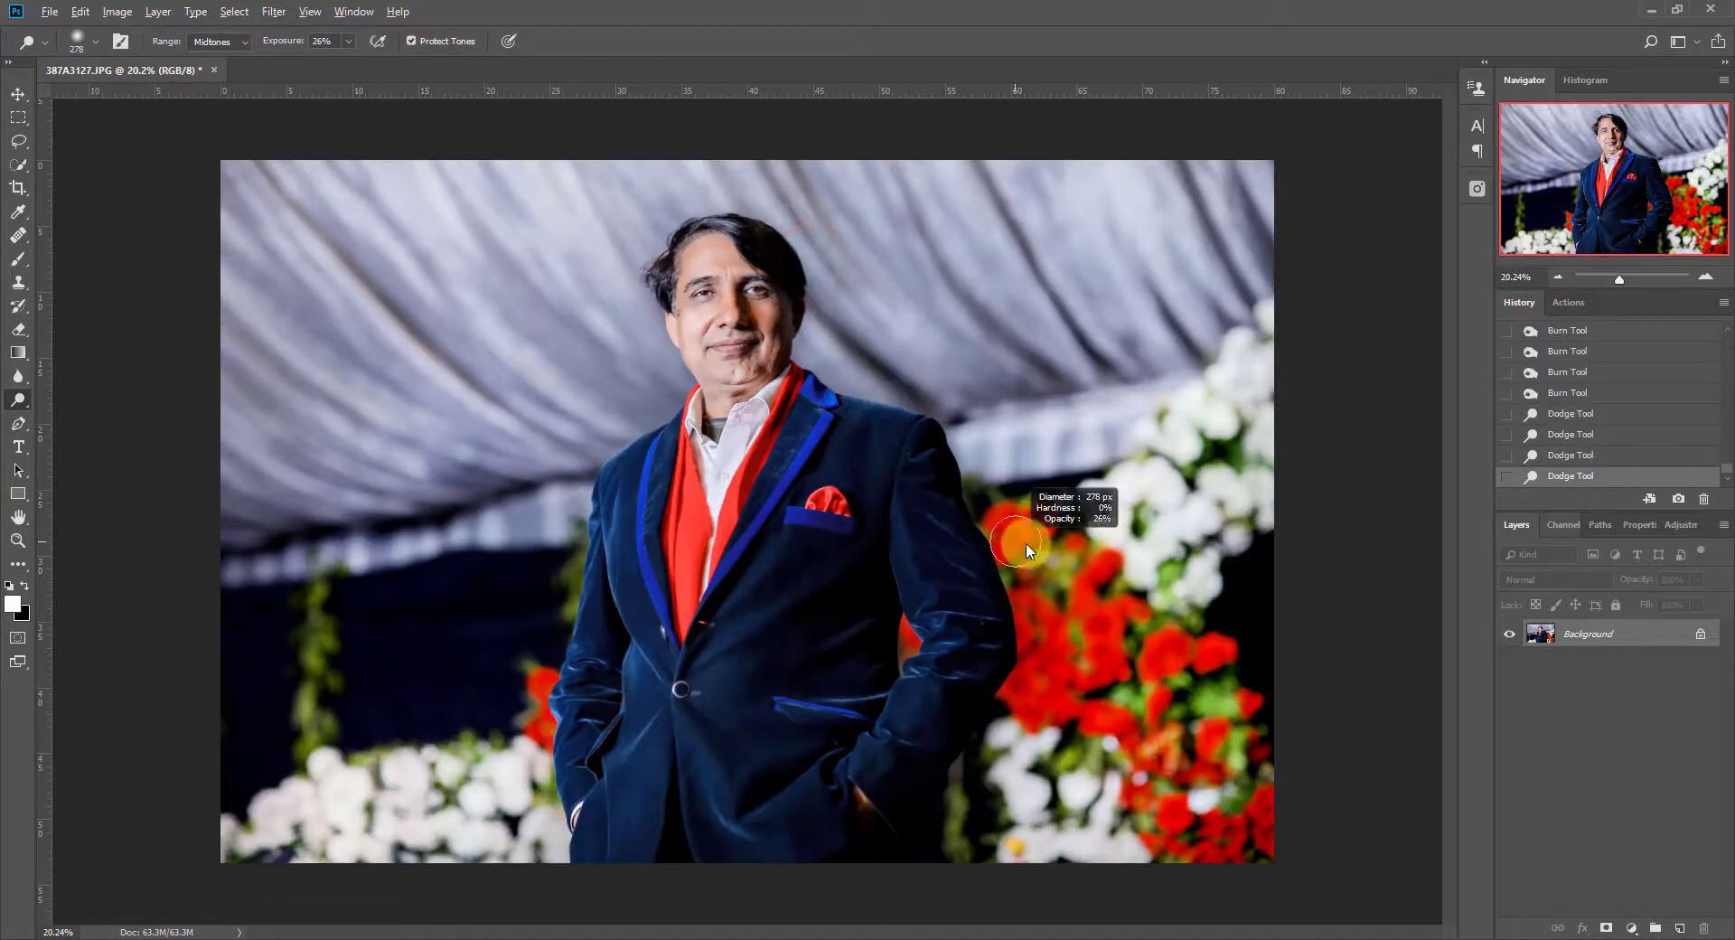
Enlarge the Dodge brush to 554 pixels and brighten the flowers beside the arm and the background beside the opposite shoulder
{"action": "left_click_drag", "start_coordinate": [1026, 545], "coordinate": [1043, 544]}
{"action": "mouse_move", "coordinate": [1027, 431]}
{"action": "left_mouse_down"}
{"action": "mouse_move", "coordinate": [1053, 720]}
{"action": "mouse_move", "coordinate": [996, 887]}
{"action": "left_mouse_up"}
{"action": "left_click_drag", "start_coordinate": [974, 746], "coordinate": [1061, 693]}
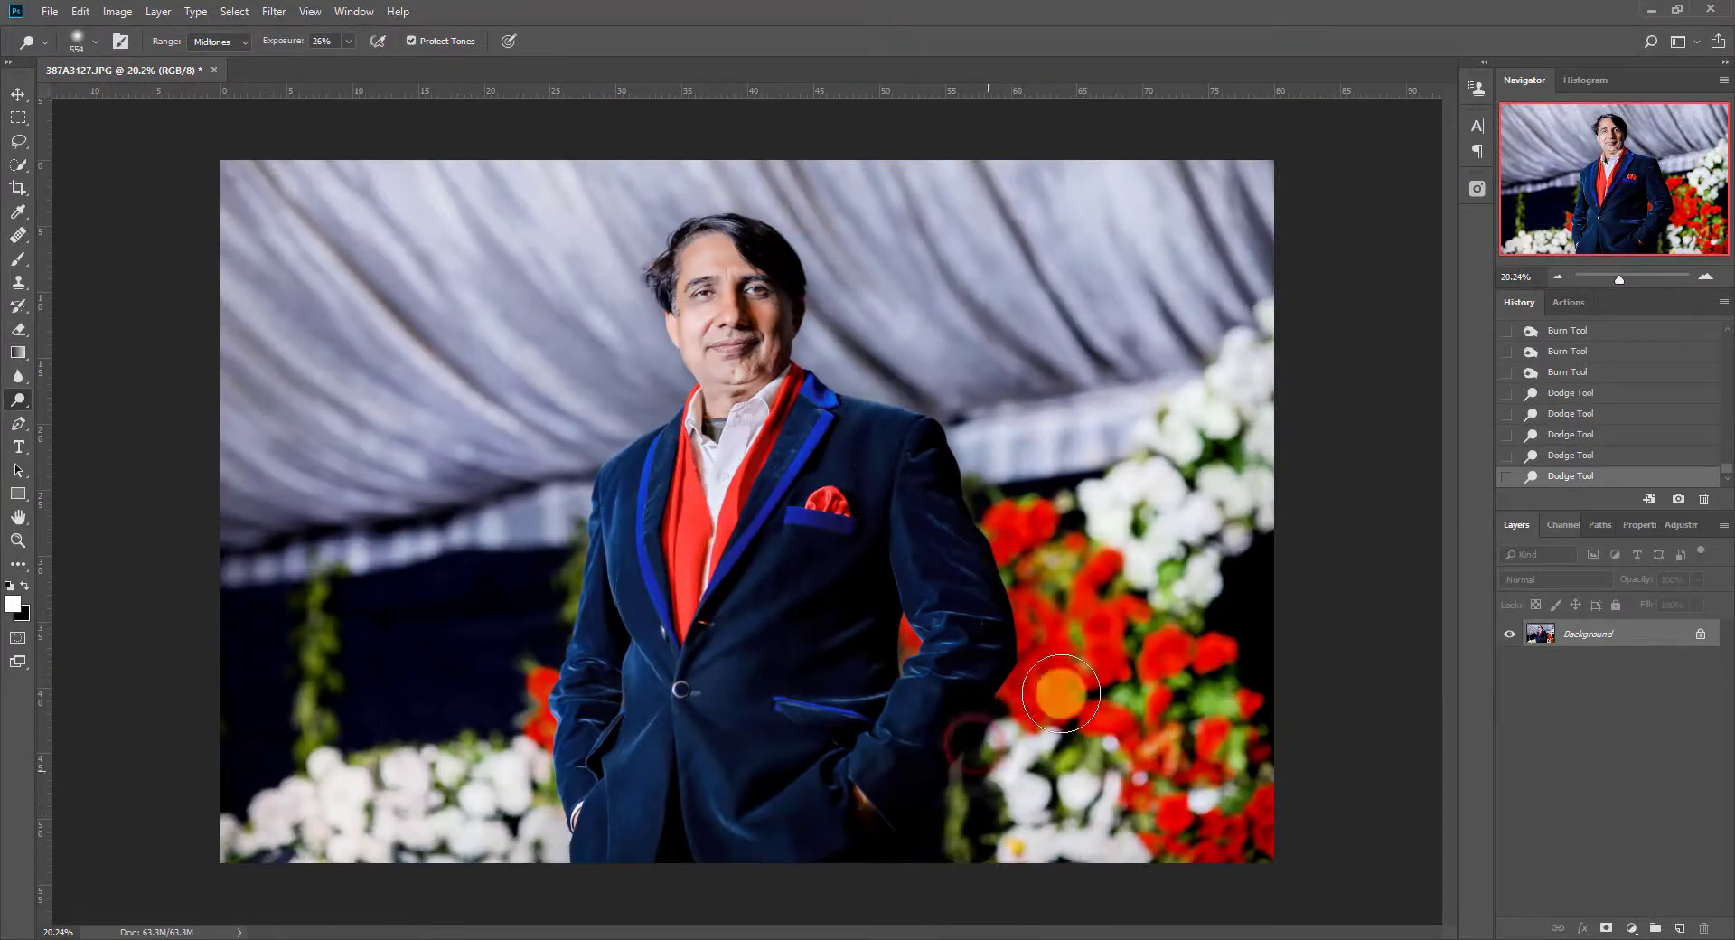
{"action": "scroll", "coordinate": [987, 765], "scroll_direction": "down", "scroll_amount": 6}
{"action": "scroll", "coordinate": [895, 637], "scroll_direction": "up", "scroll_amount": 7}
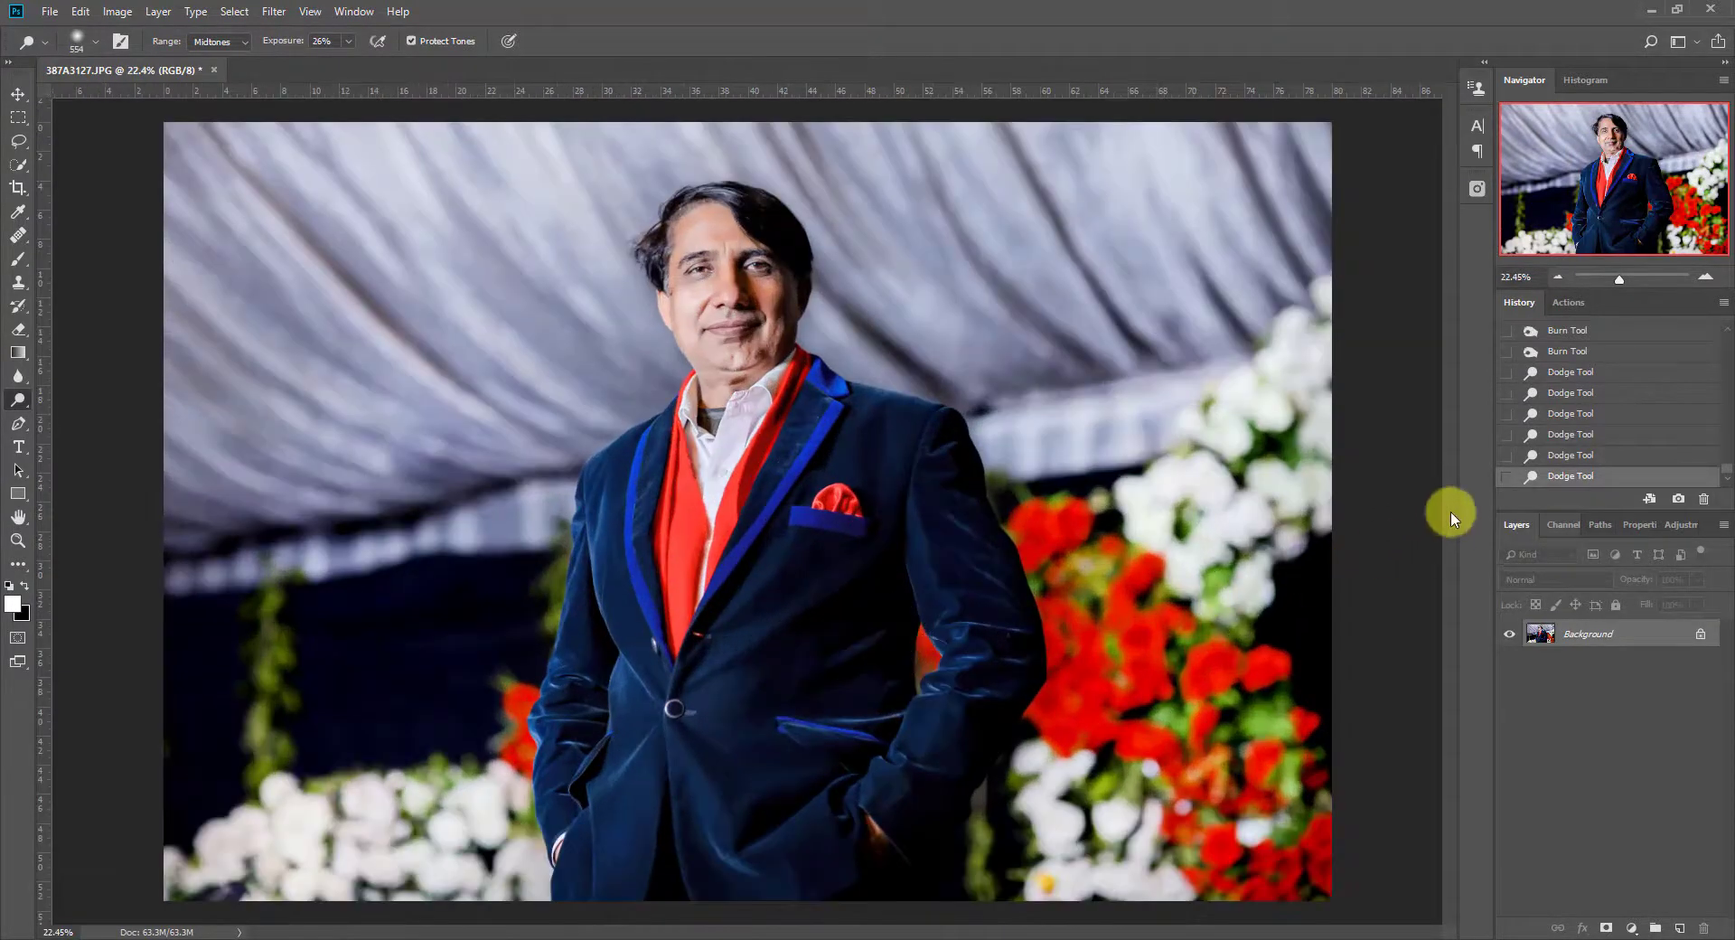
{"action": "left_click_drag", "start_coordinate": [506, 478], "coordinate": [513, 532]}
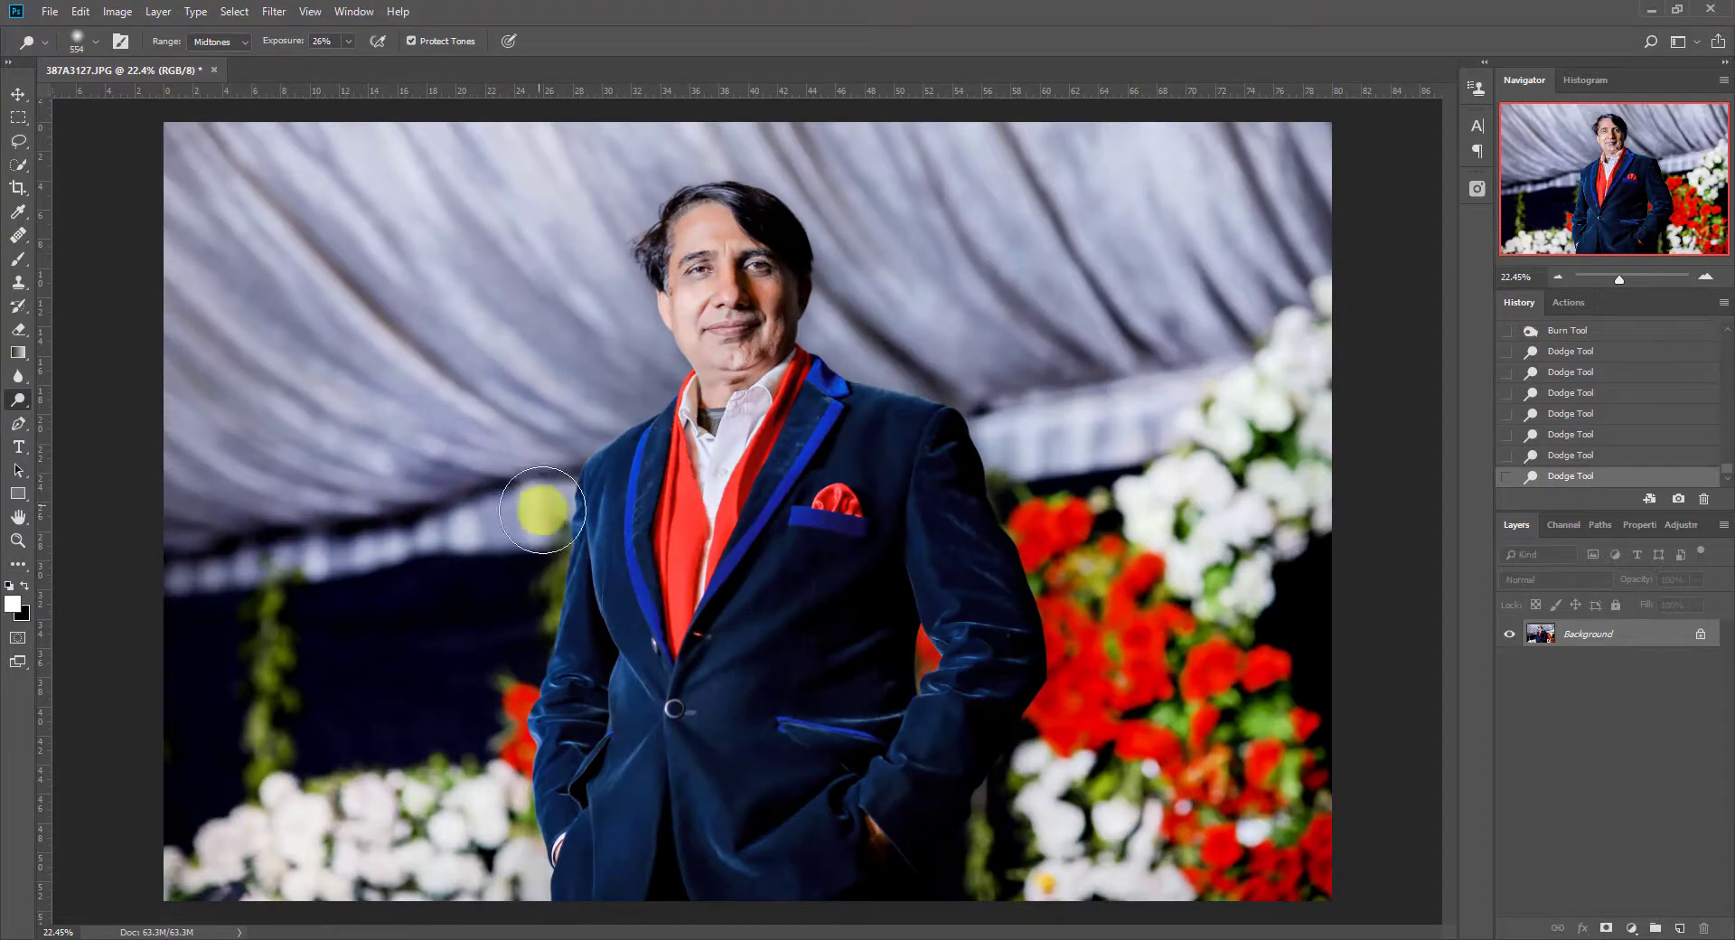
Compare the retouched portrait with its originally opened state in the document history
{"action": "scroll", "coordinate": [582, 544], "scroll_direction": "down", "scroll_amount": 3}
{"action": "scroll", "coordinate": [591, 545], "scroll_direction": "up", "scroll_amount": 3}
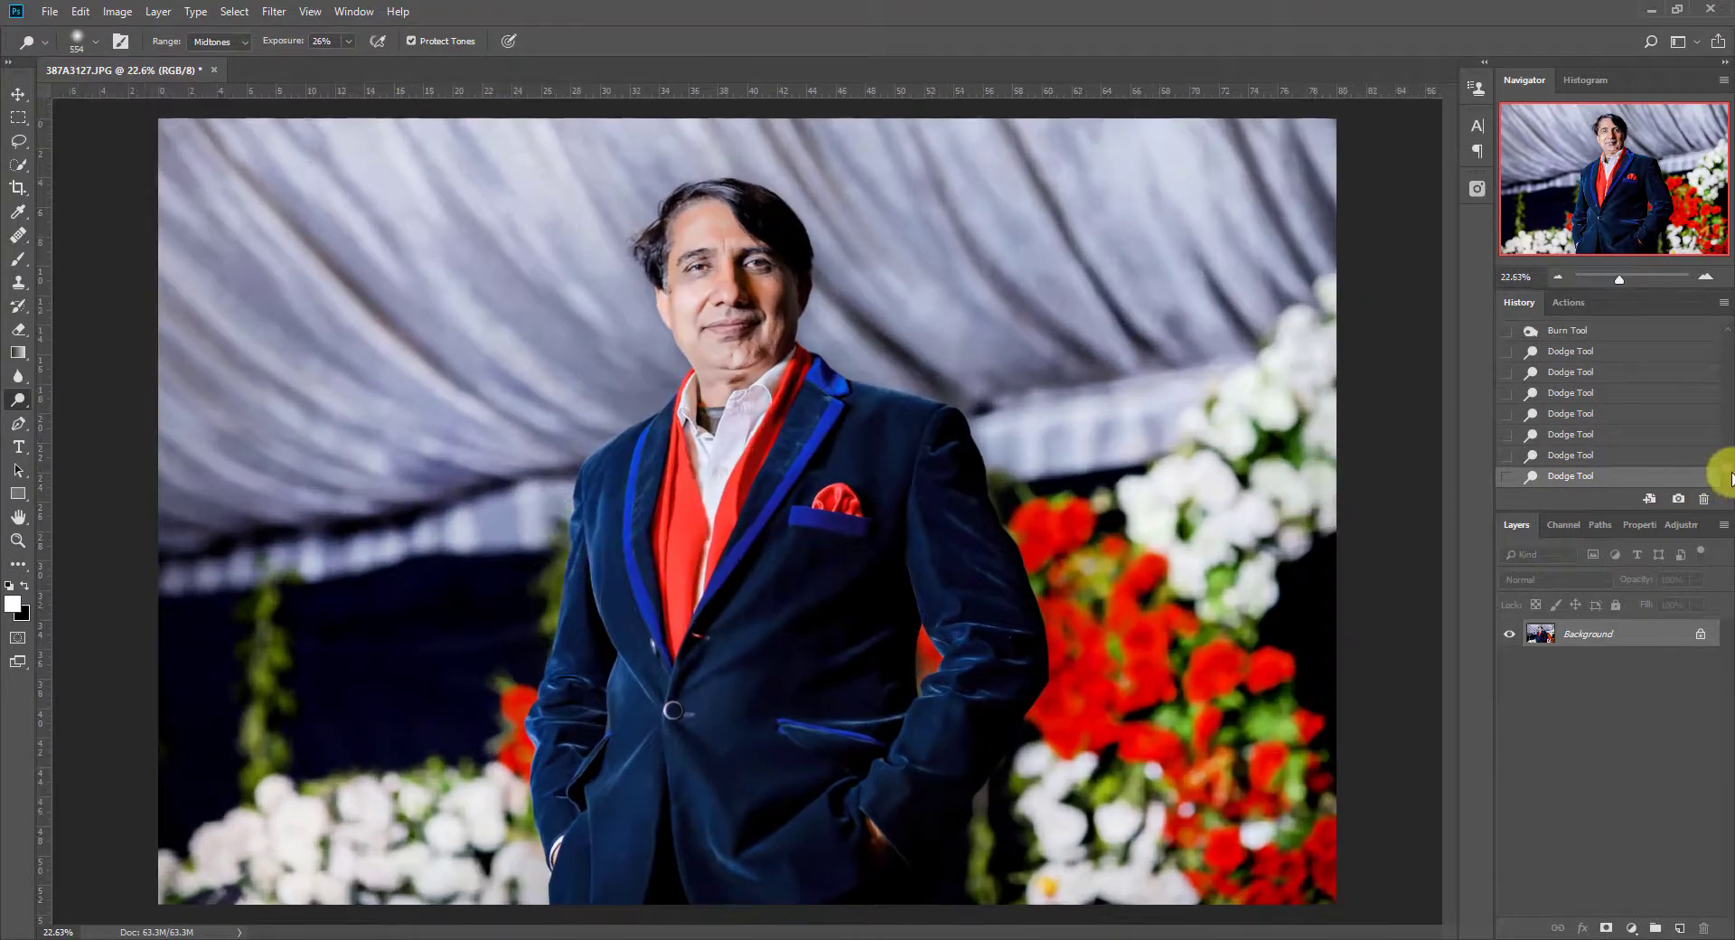
{"action": "left_click_drag", "start_coordinate": [1727, 465], "coordinate": [1716, 337]}
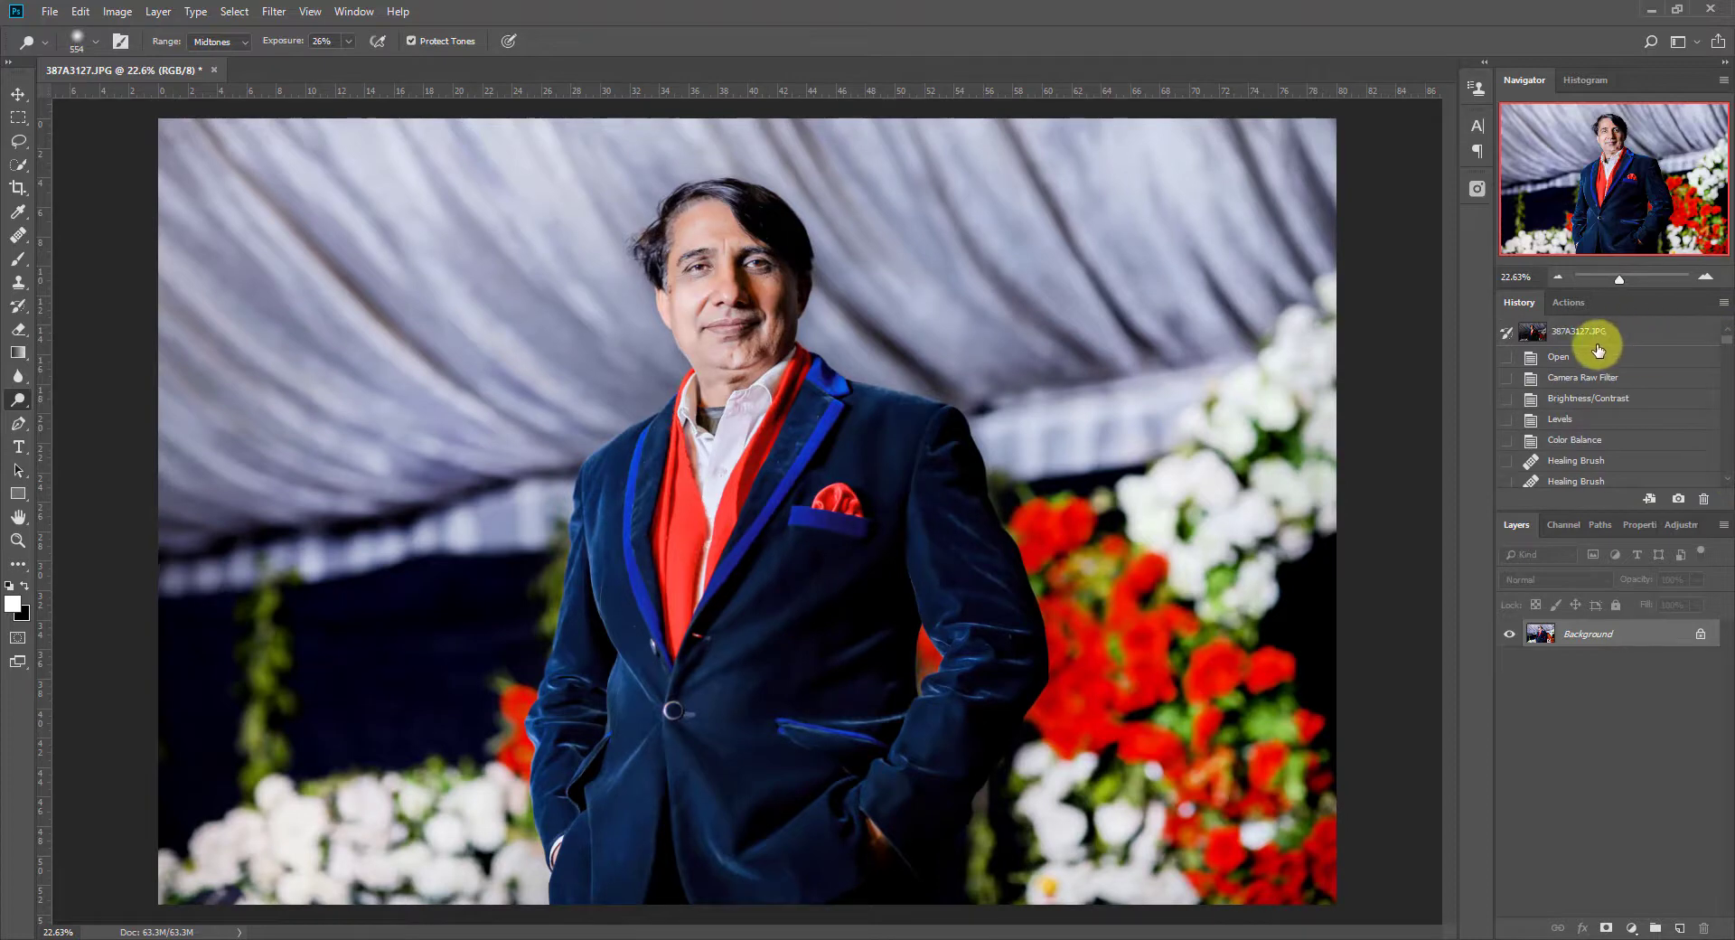
{"action": "left_click", "coordinate": [1592, 345]}
{"action": "key", "text": "ctrl+z"}
{"action": "key", "text": "ctrl+z"}
{"action": "key", "text": "ctrl+z"}
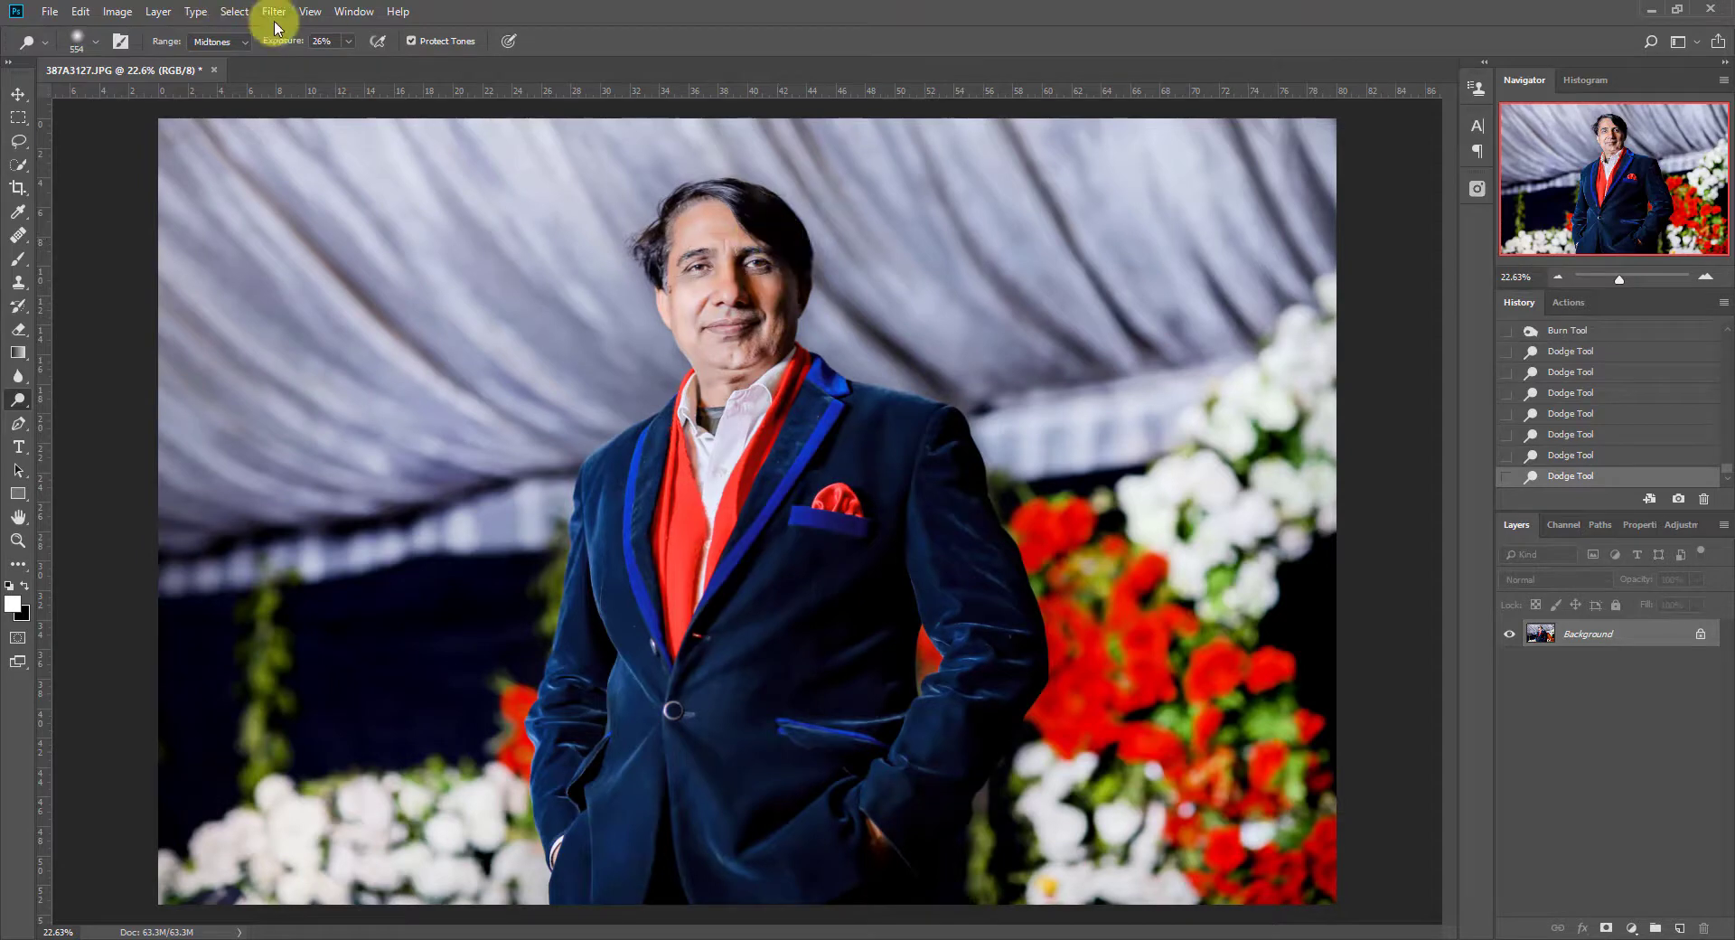
Apply a Brightness/Contrast adjustment with brightness -12 and contrast -5 to the whole image
{"action": "key", "text": "alt+i"}
{"action": "key", "text": "a"}
{"action": "key", "text": "c"}
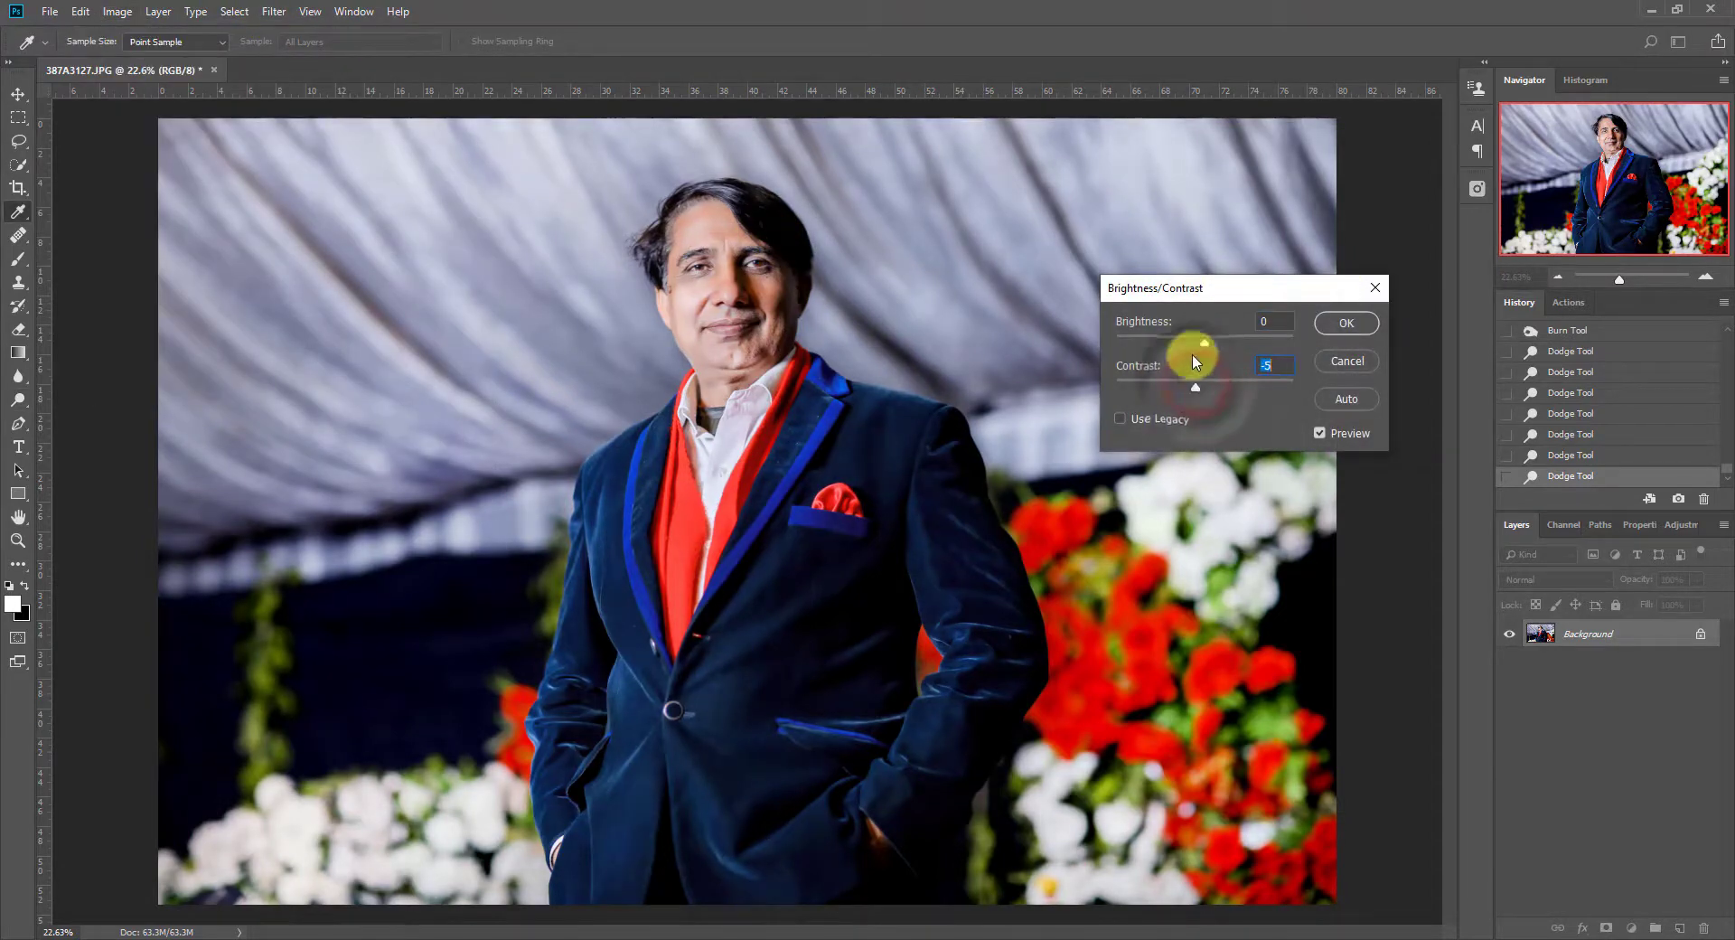
{"action": "left_click_drag", "start_coordinate": [1187, 341], "coordinate": [1198, 341]}
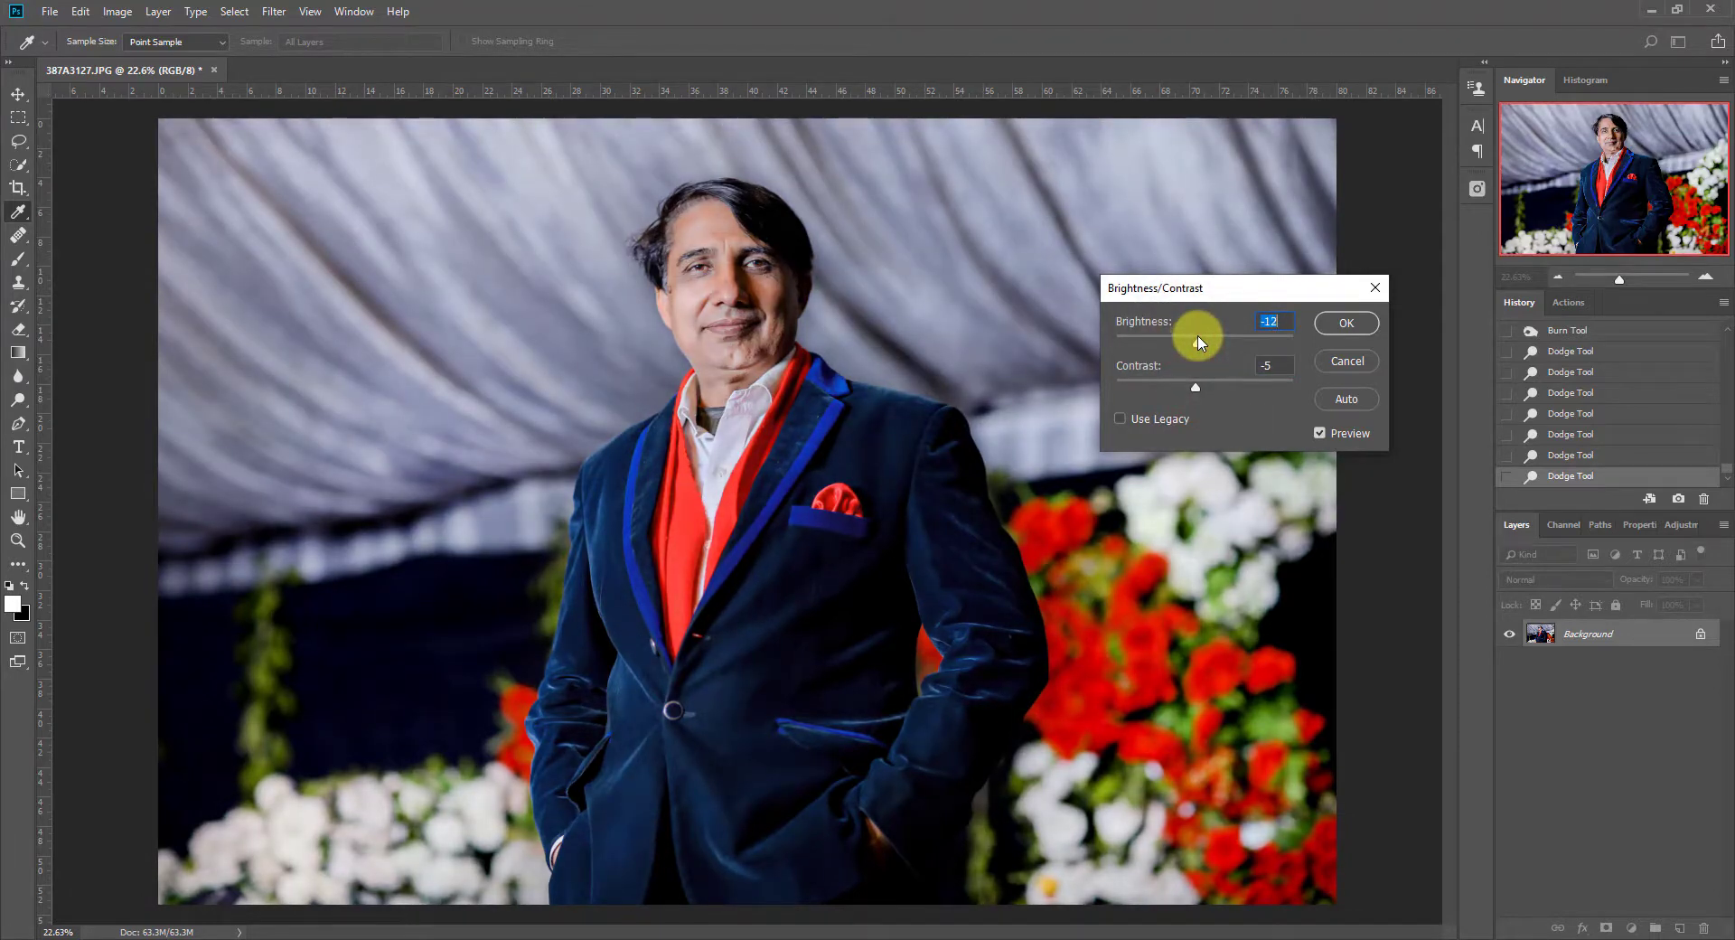
{"action": "left_click", "coordinate": [1347, 322]}
Try the K1 Indoor Portrait, Fall, Milky Way, Sweet Gold and URBAN presets on the portrait in the Camera Raw Filter
{"action": "scroll", "coordinate": [1027, 338], "scroll_direction": "down", "scroll_amount": 1}
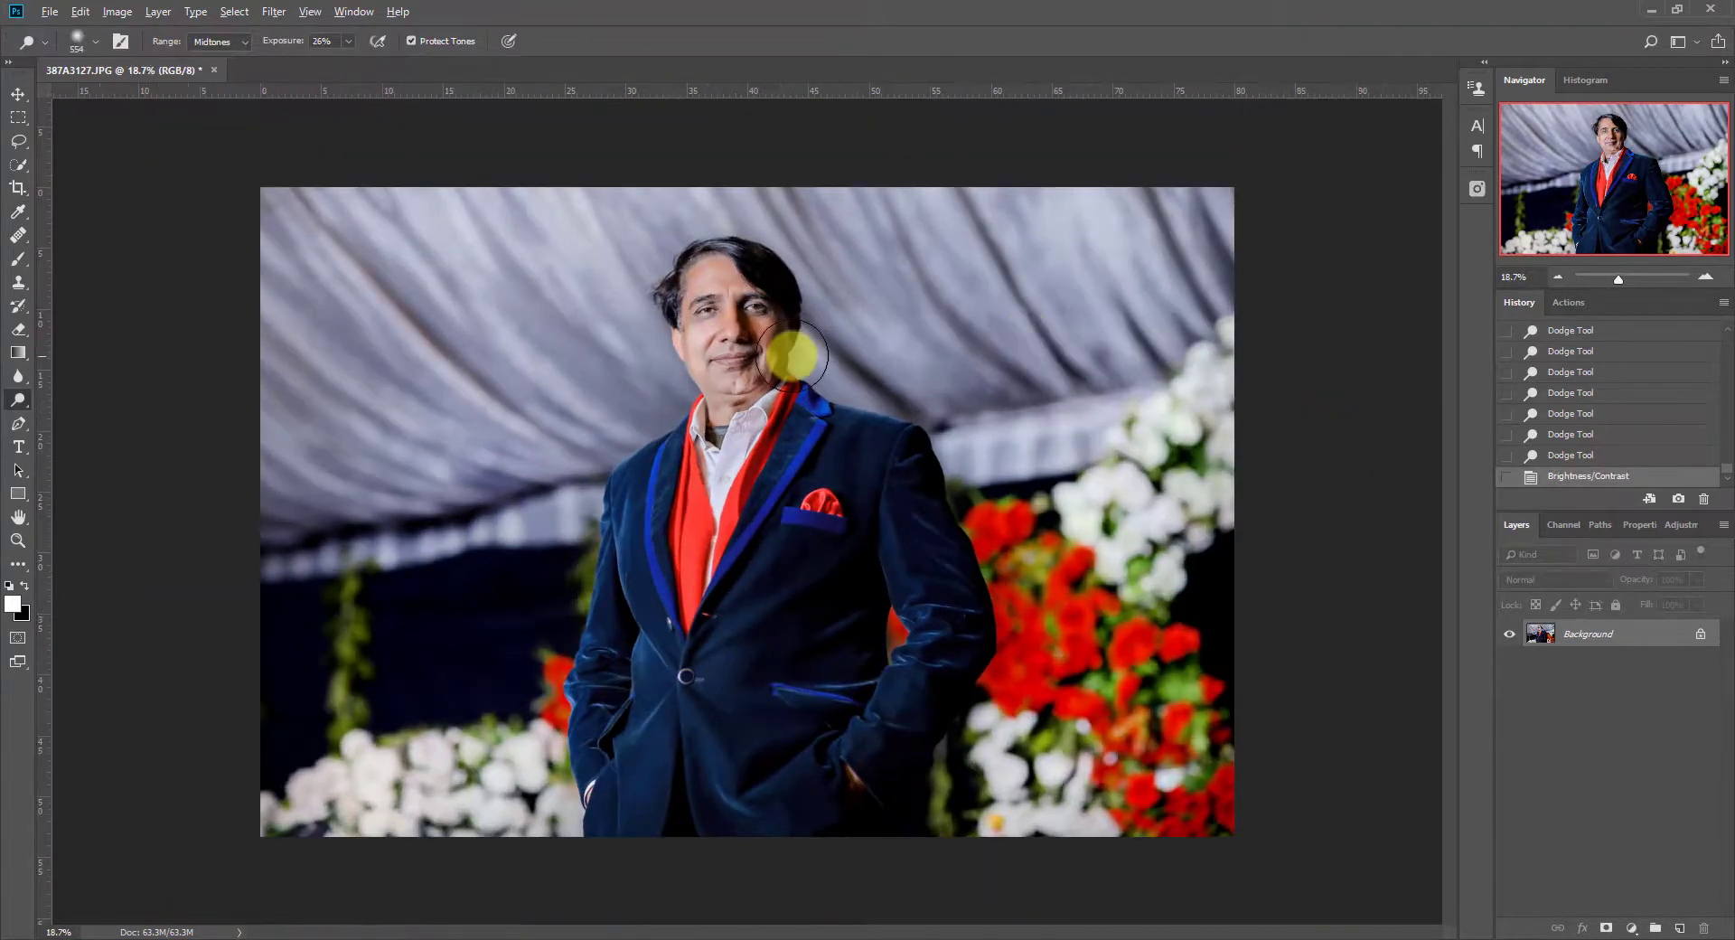
{"action": "scroll", "coordinate": [792, 356], "scroll_direction": "up", "scroll_amount": 3}
{"action": "scroll", "coordinate": [809, 346], "scroll_direction": "down", "scroll_amount": 2}
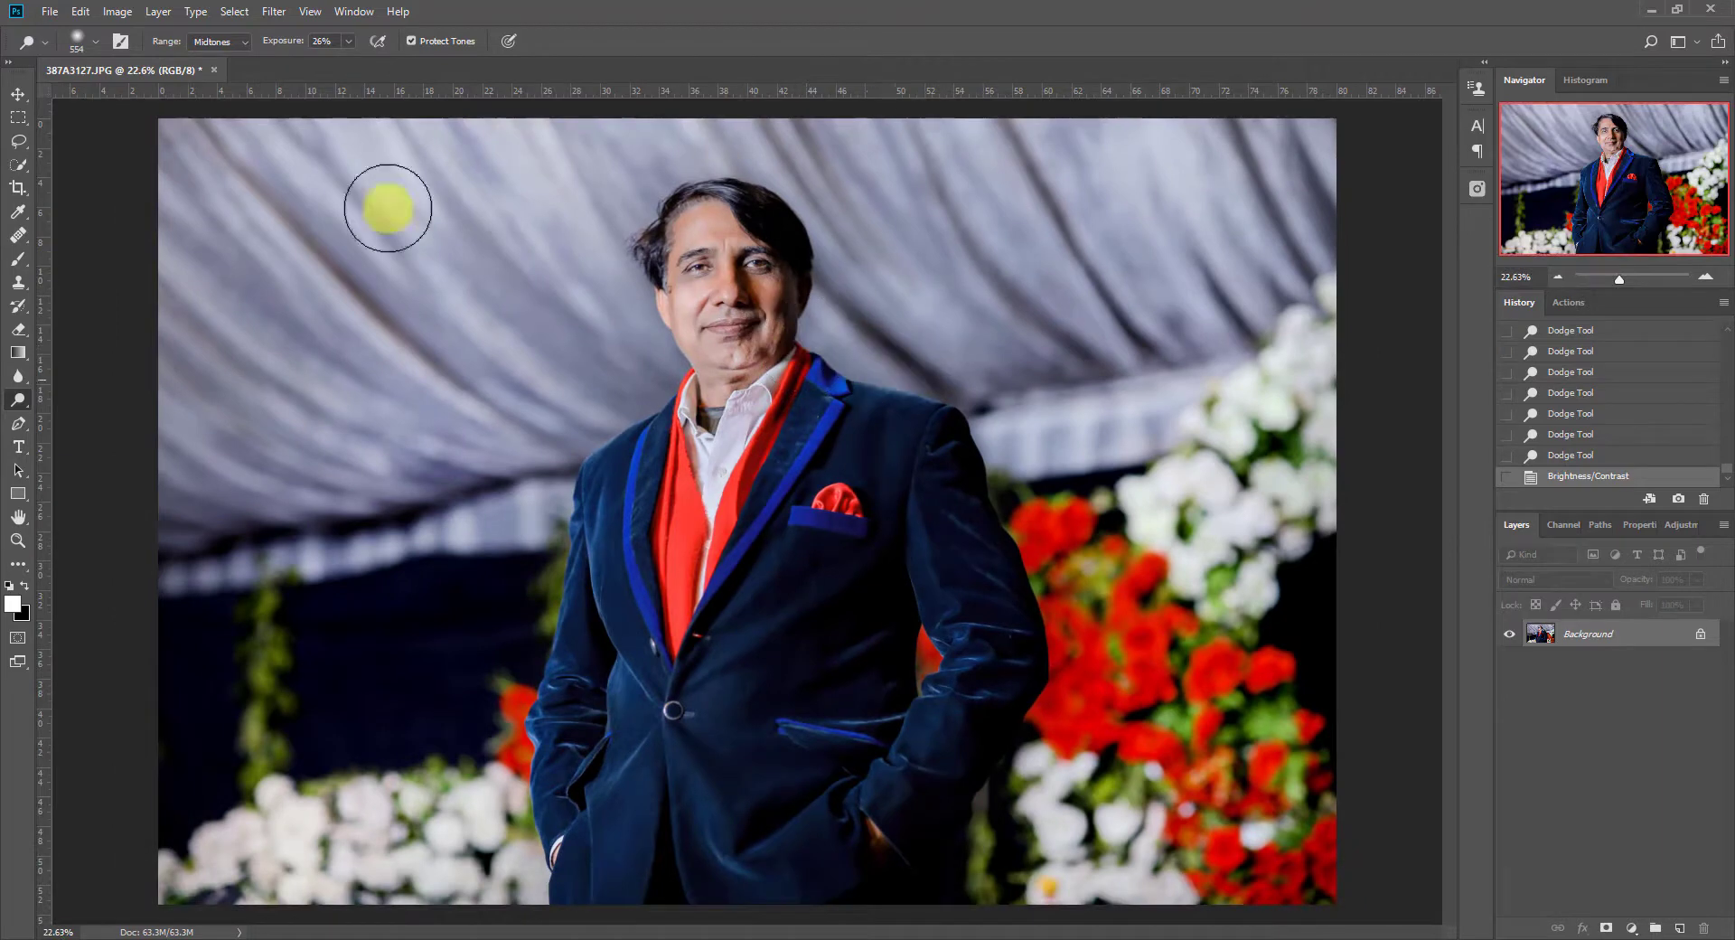
{"action": "left_click", "coordinate": [270, 18]}
{"action": "left_click", "coordinate": [343, 131]}
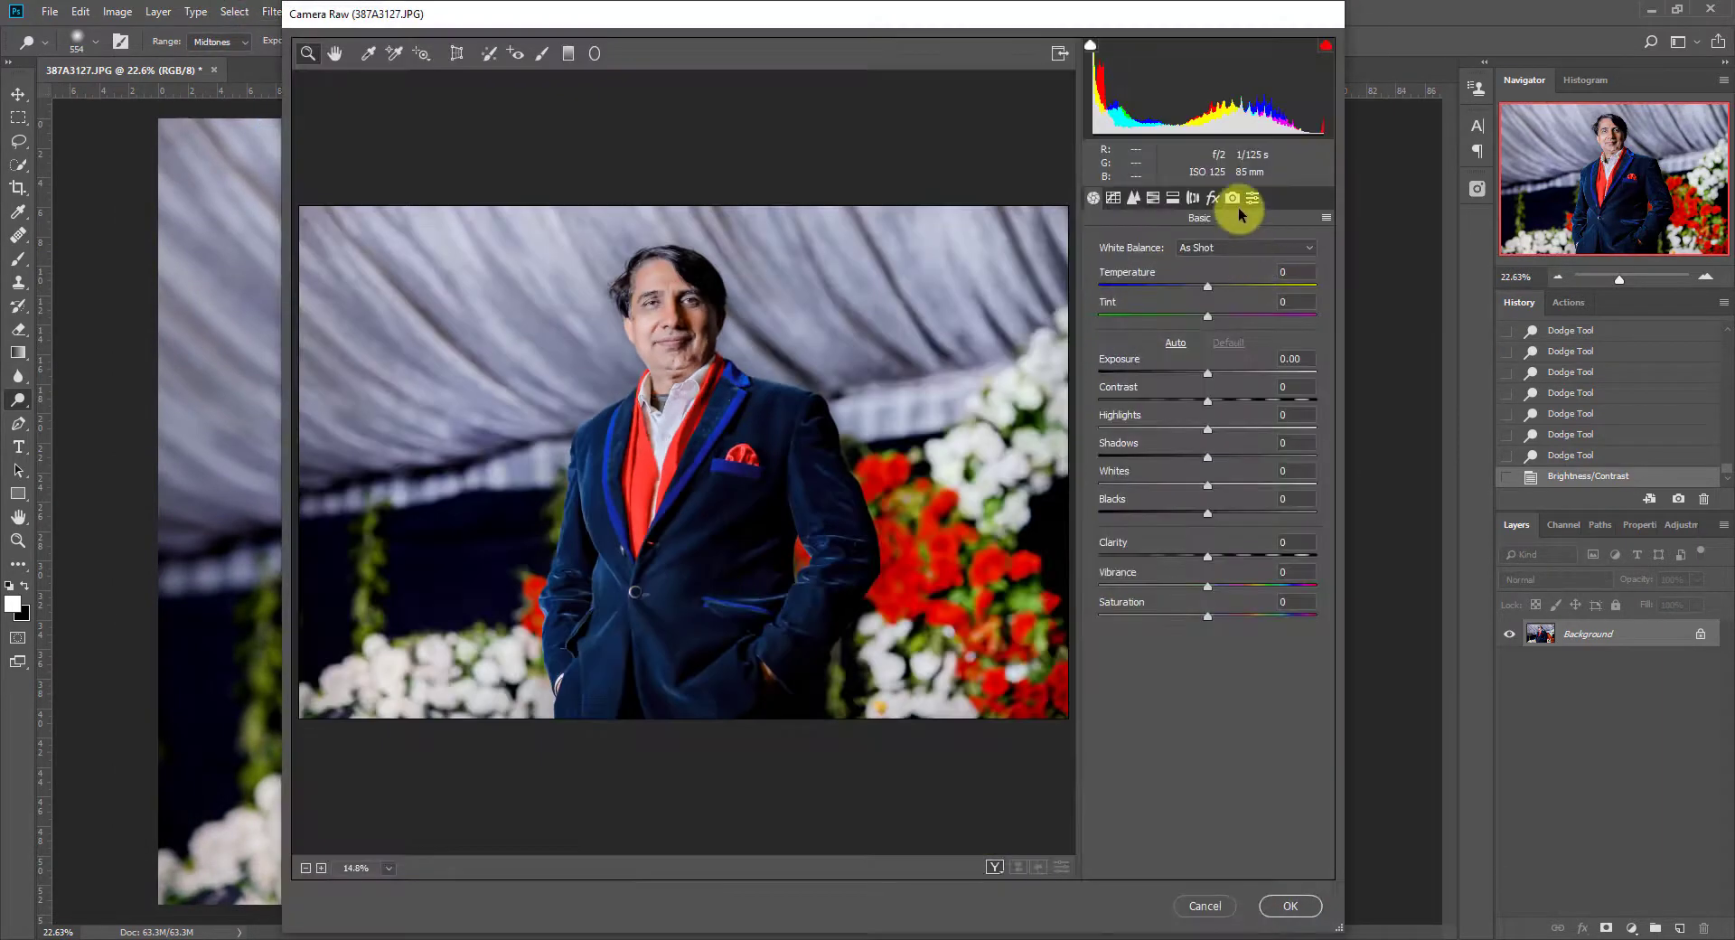
{"action": "left_click", "coordinate": [1247, 201]}
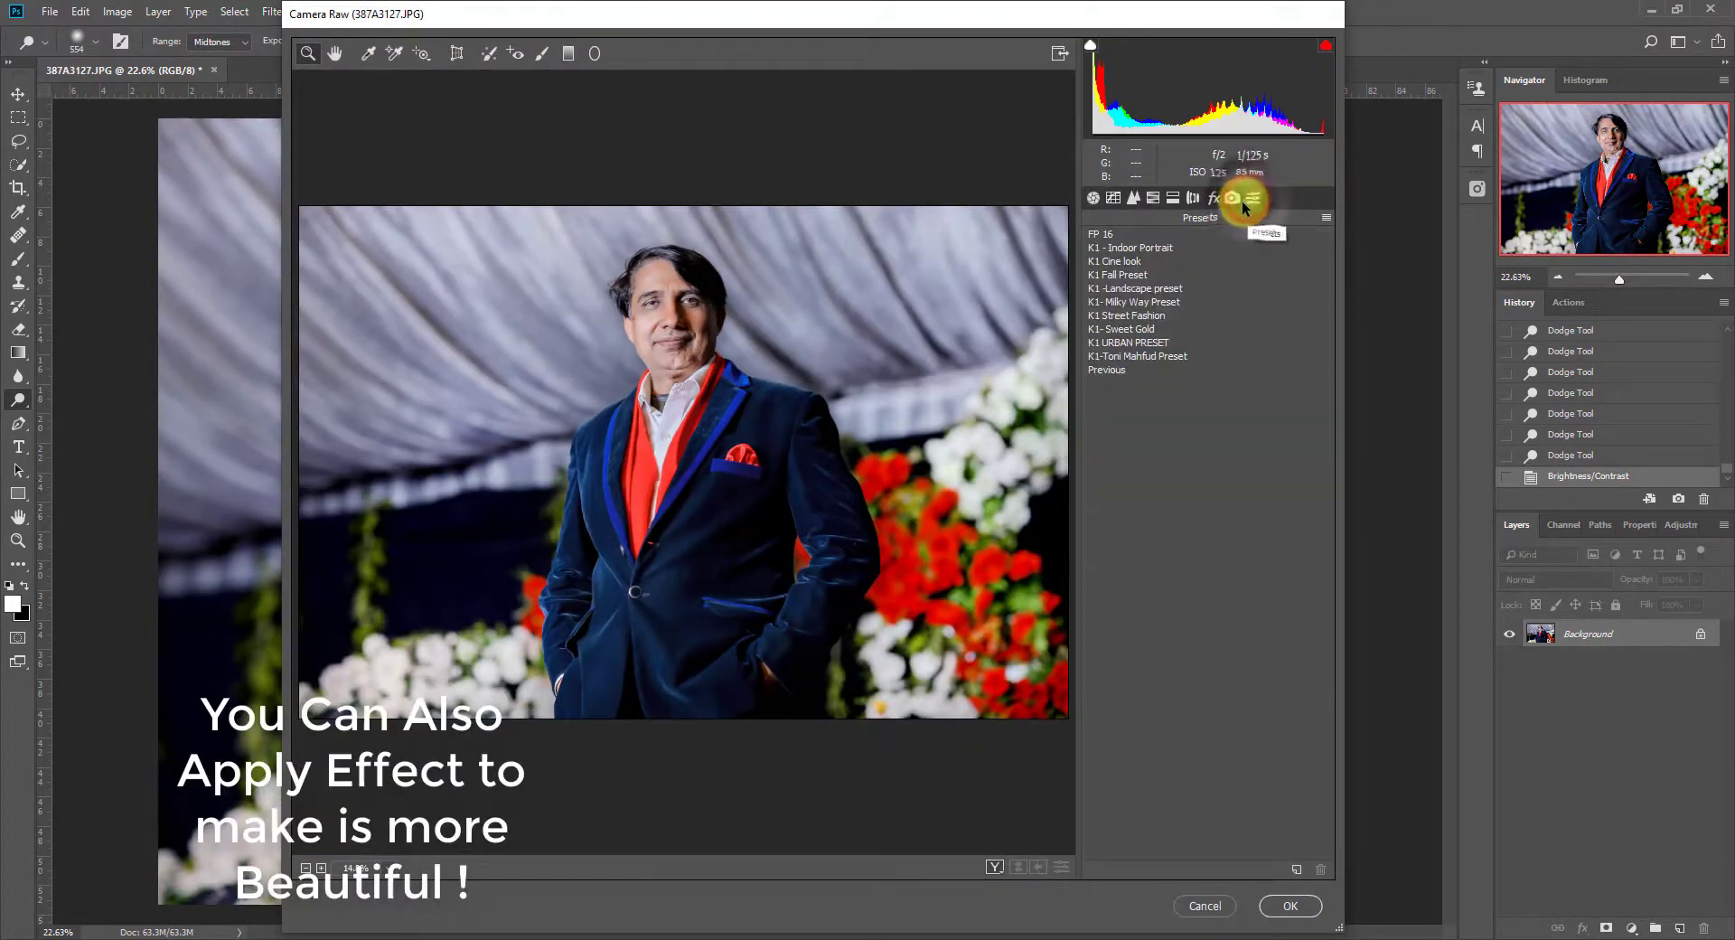
{"action": "left_click", "coordinate": [1146, 248]}
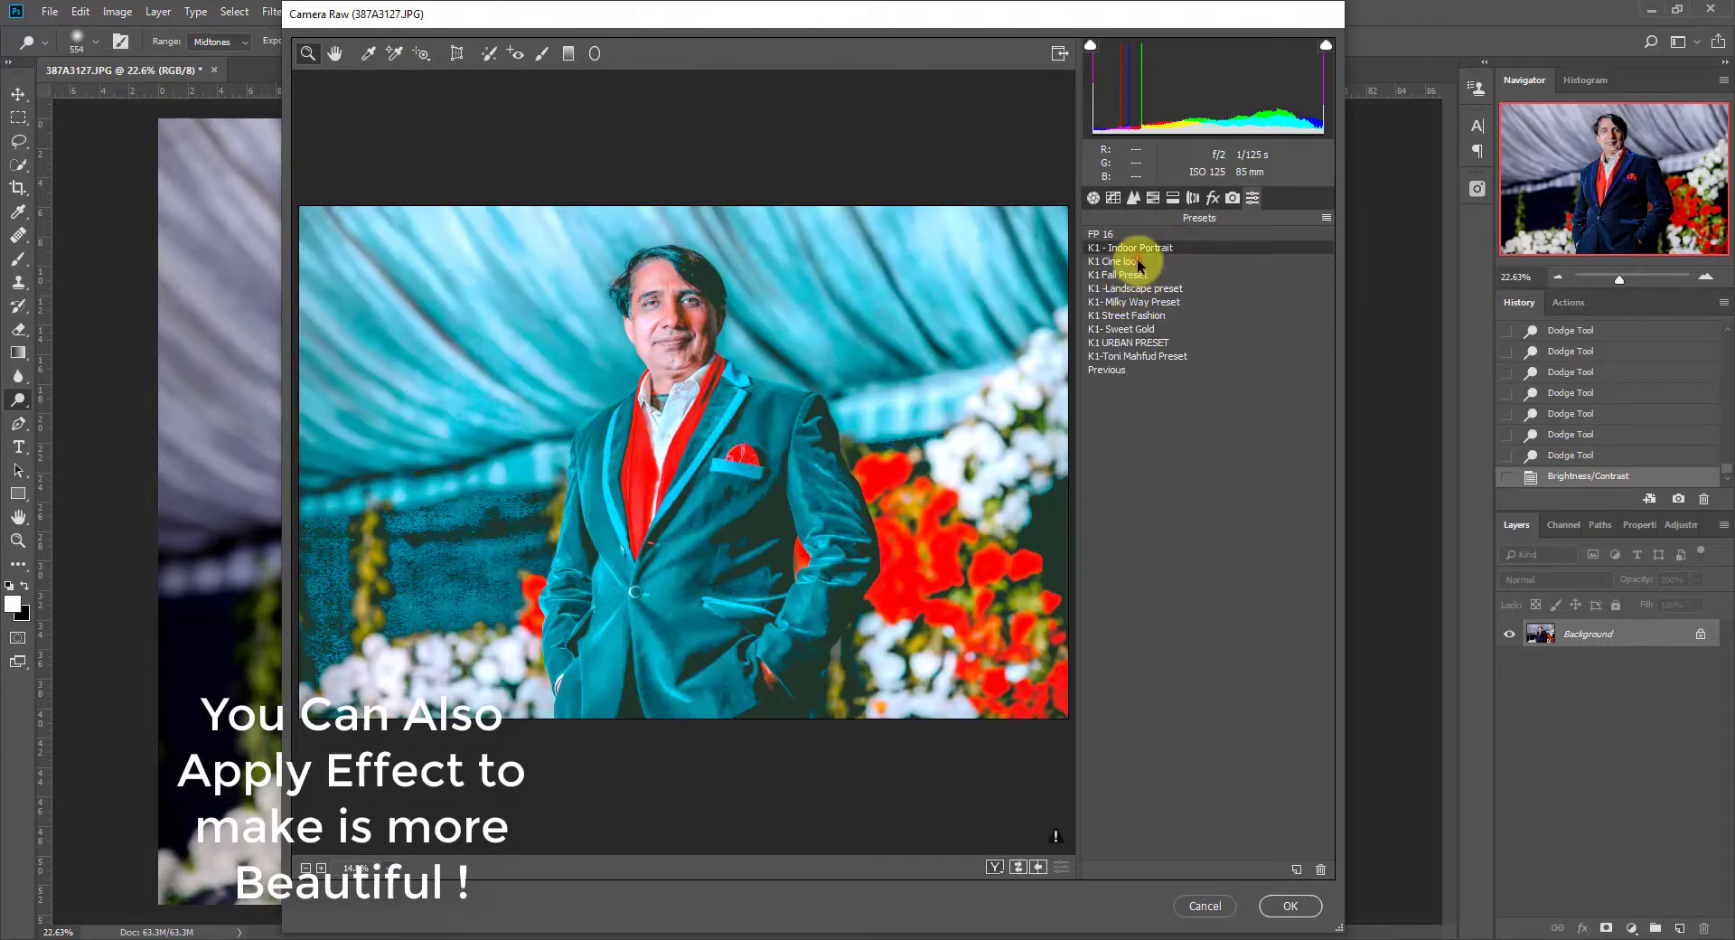
{"action": "left_click", "coordinate": [1135, 291]}
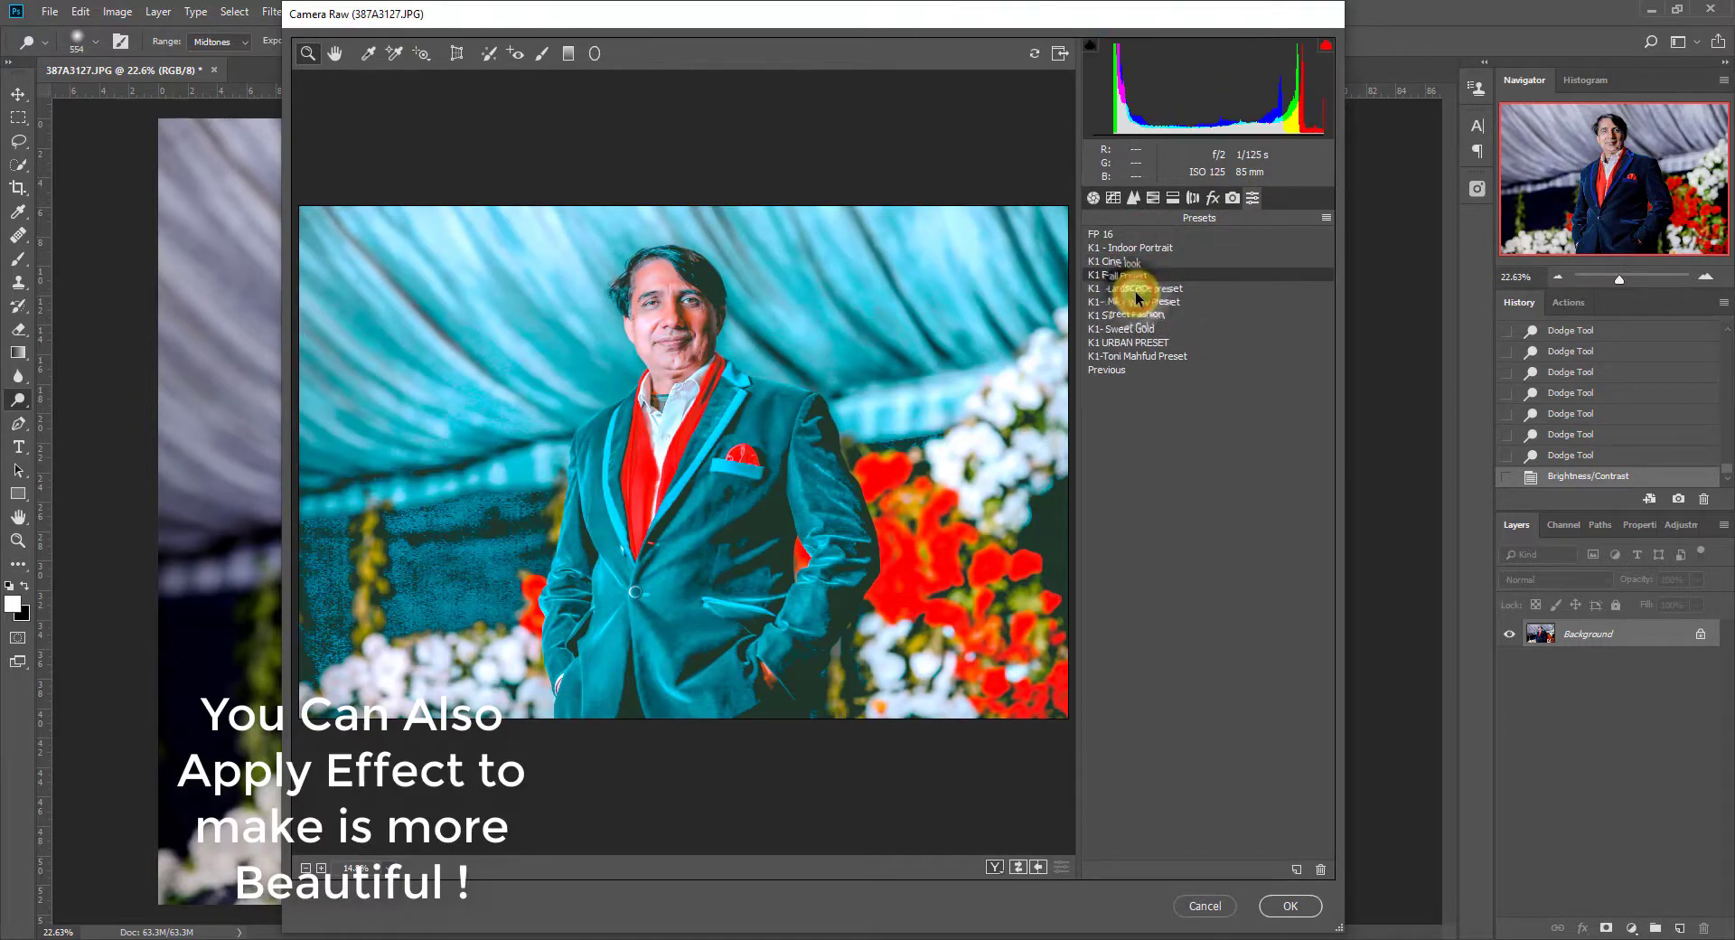
{"action": "left_click", "coordinate": [1152, 303]}
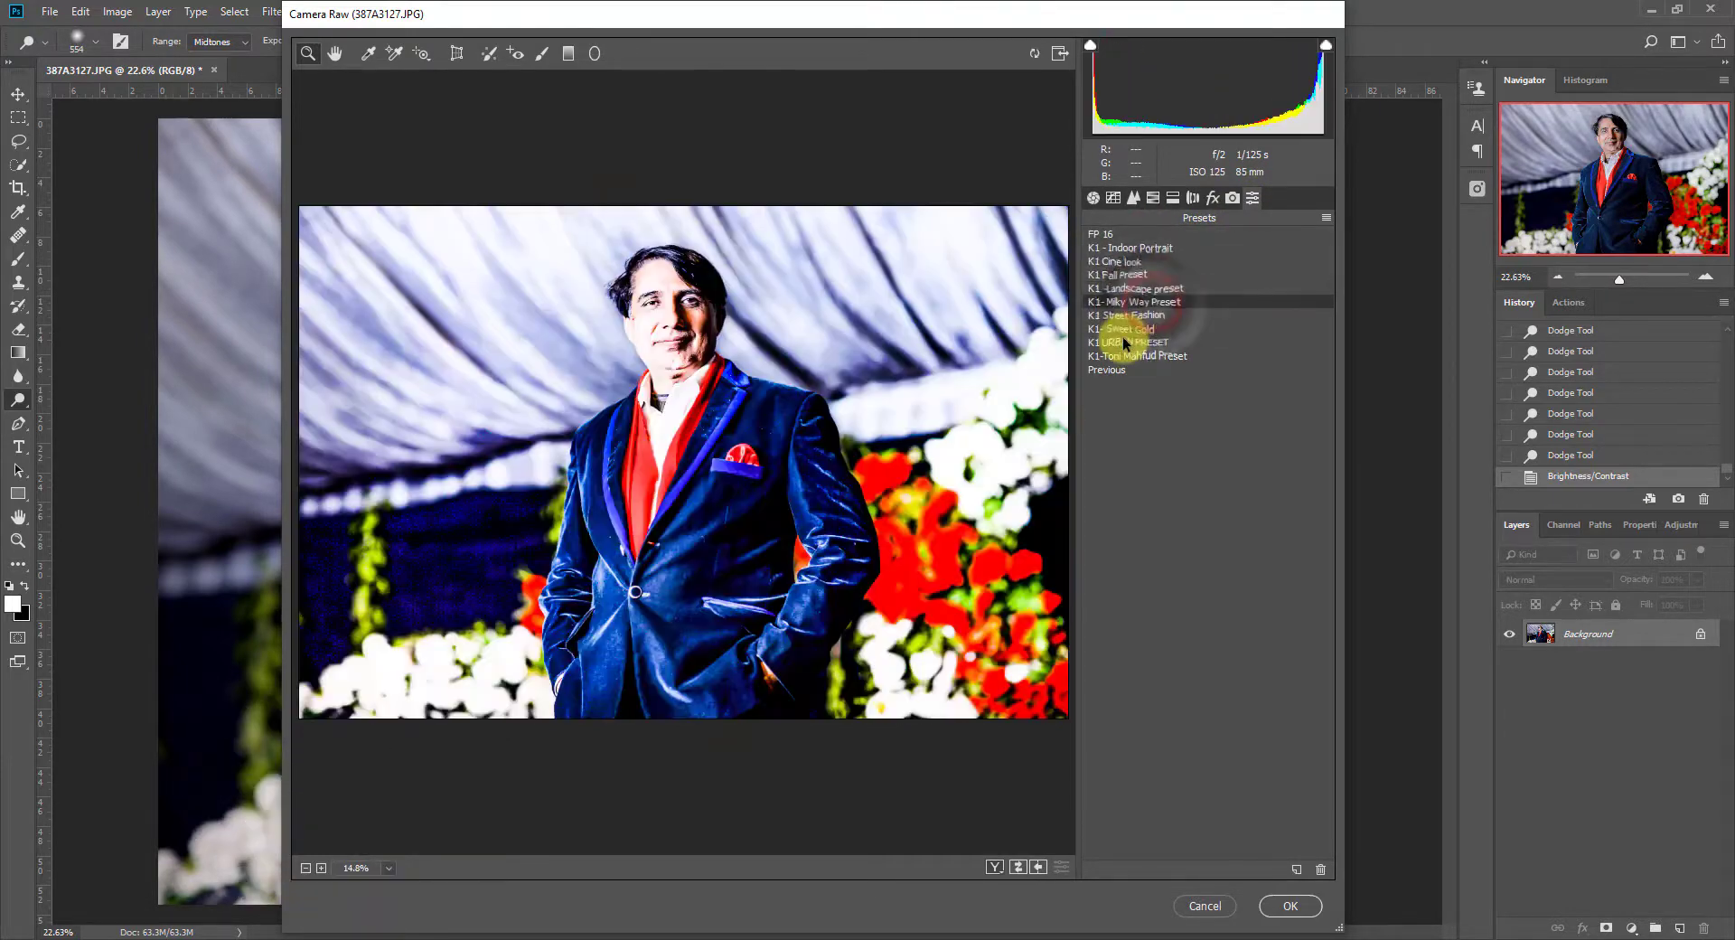
{"action": "left_click", "coordinate": [1129, 329]}
{"action": "left_click", "coordinate": [1131, 345]}
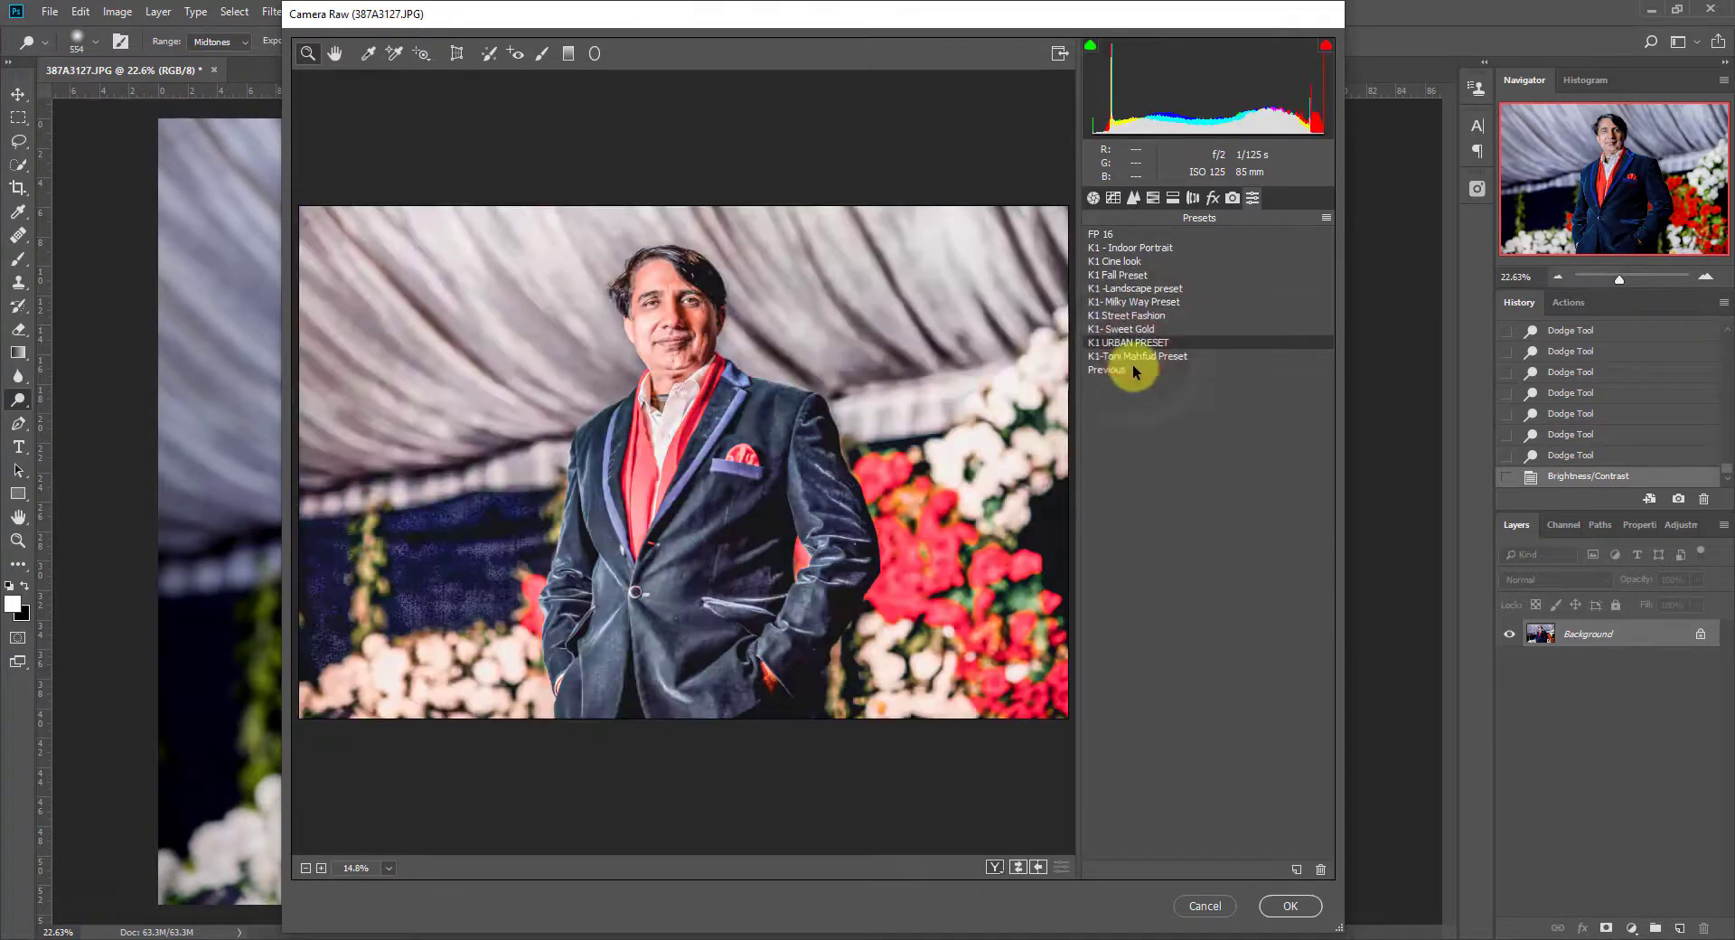
Replace the tried preset with the Previous settings in Camera Raw and apply the filter to the portrait
{"action": "left_click", "coordinate": [1128, 370]}
{"action": "left_click", "coordinate": [1232, 198]}
{"action": "left_click", "coordinate": [1216, 198]}
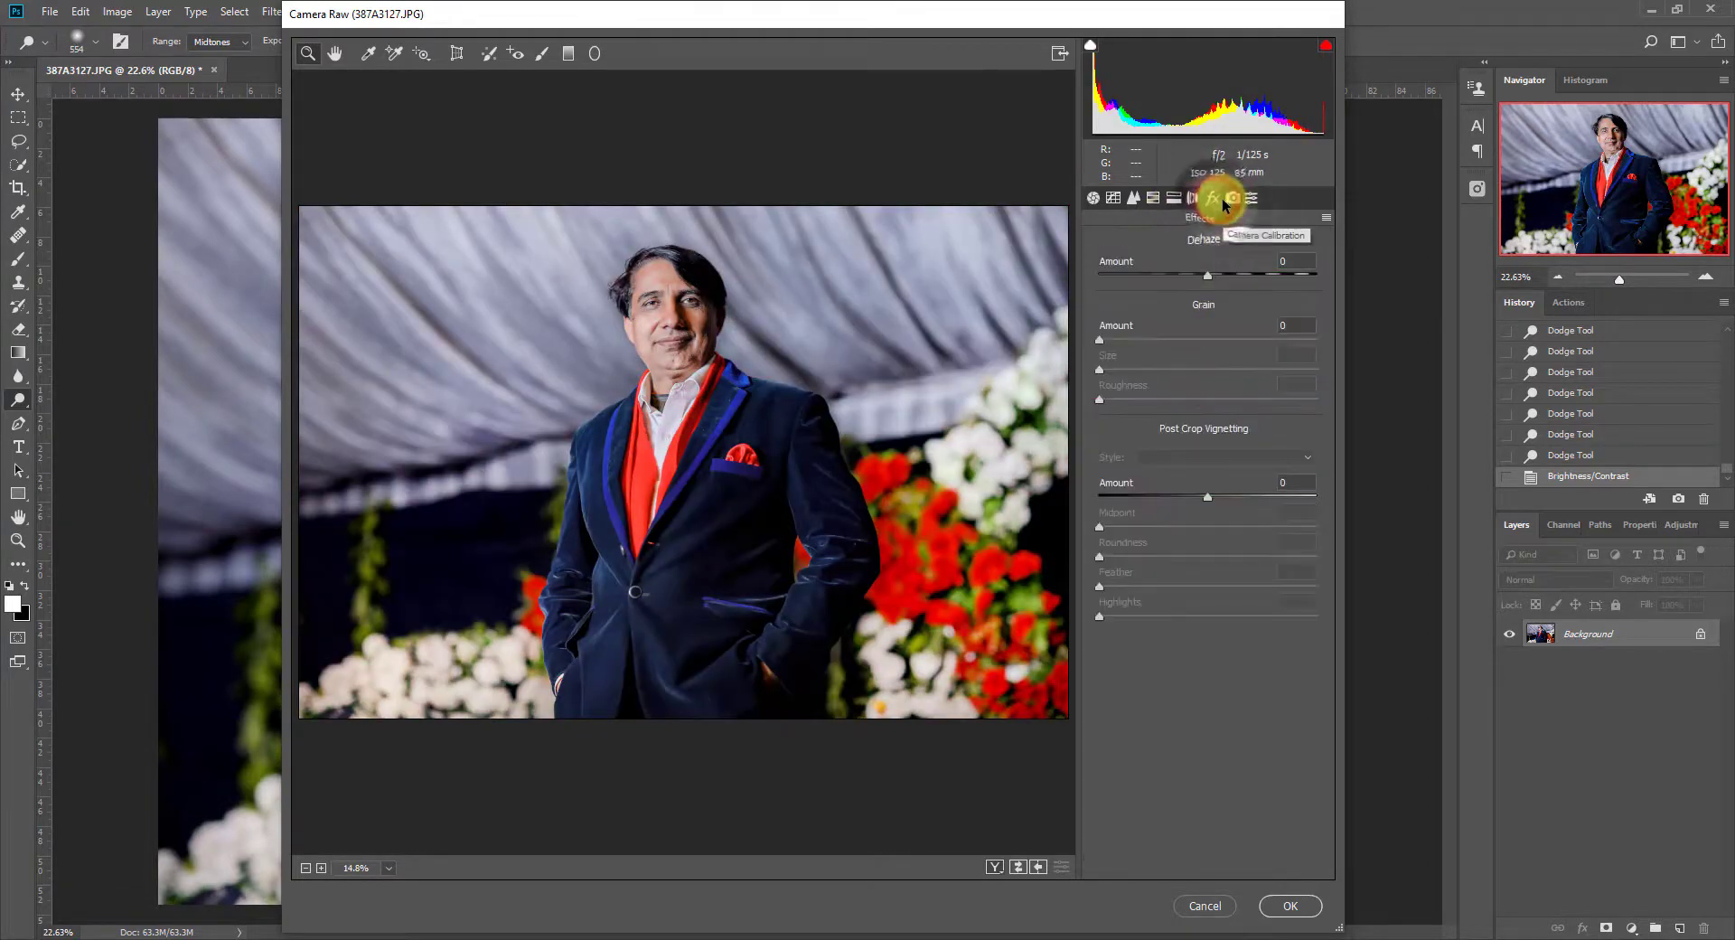
{"action": "left_click", "coordinate": [1232, 200]}
{"action": "left_click", "coordinate": [1289, 906]}
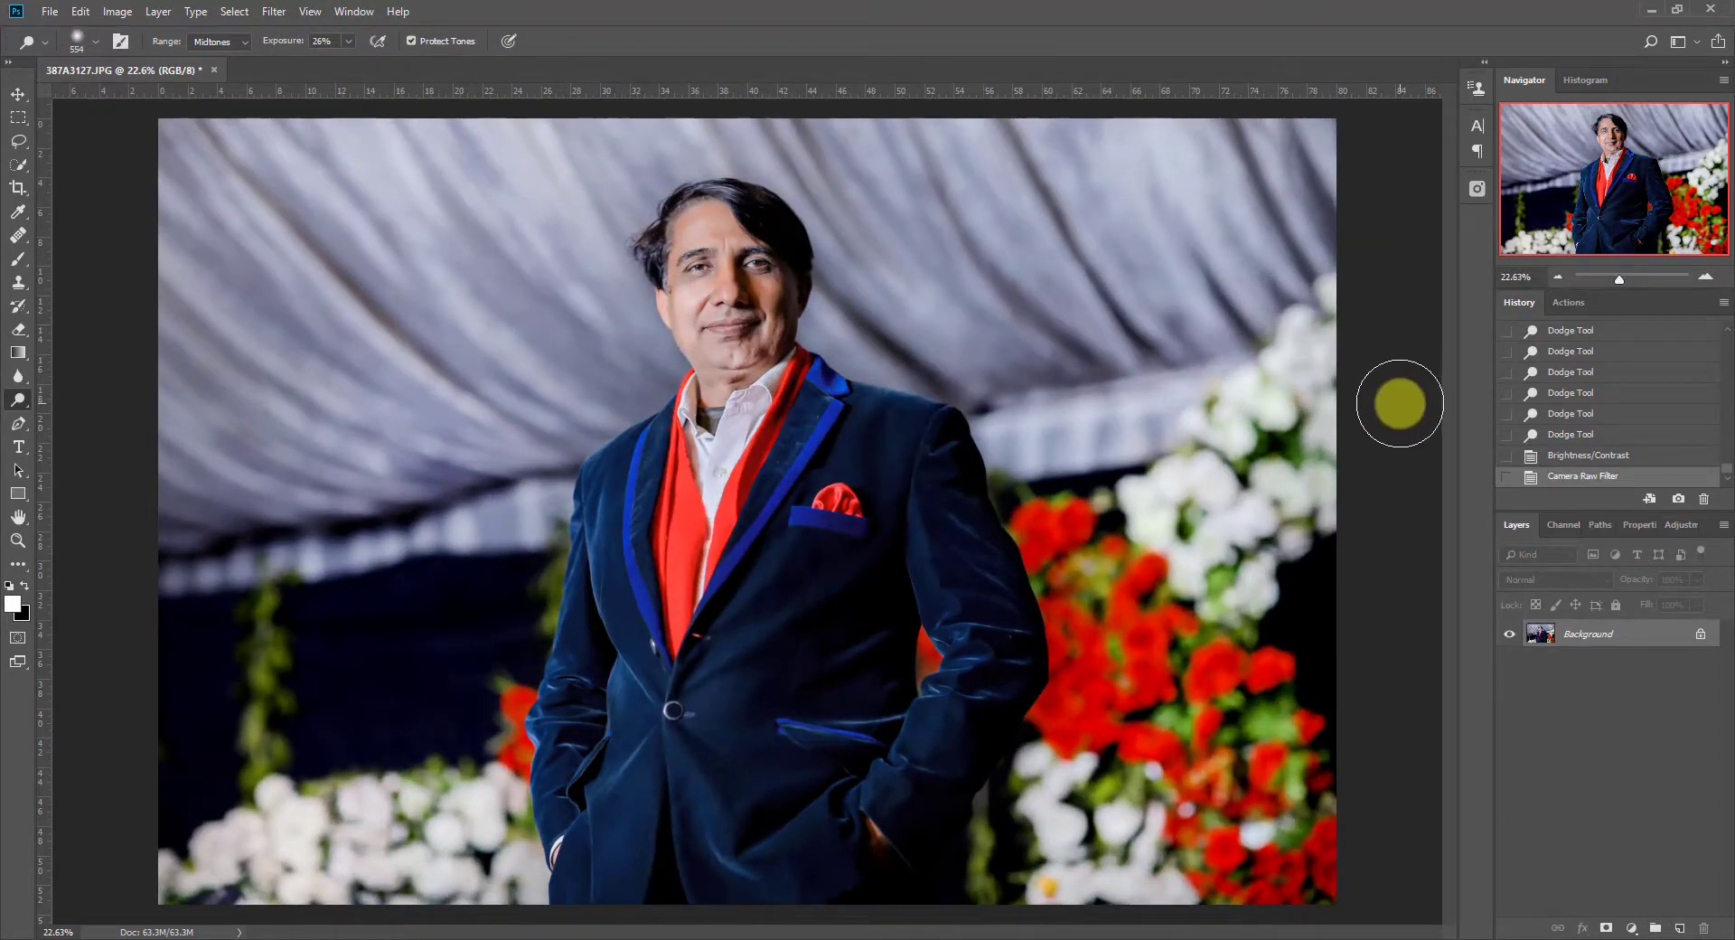
Open the portrait in the Nik Collection filter Analog Efex Pro 2 and dismiss its introductory tips
{"action": "left_click", "coordinate": [274, 11]}
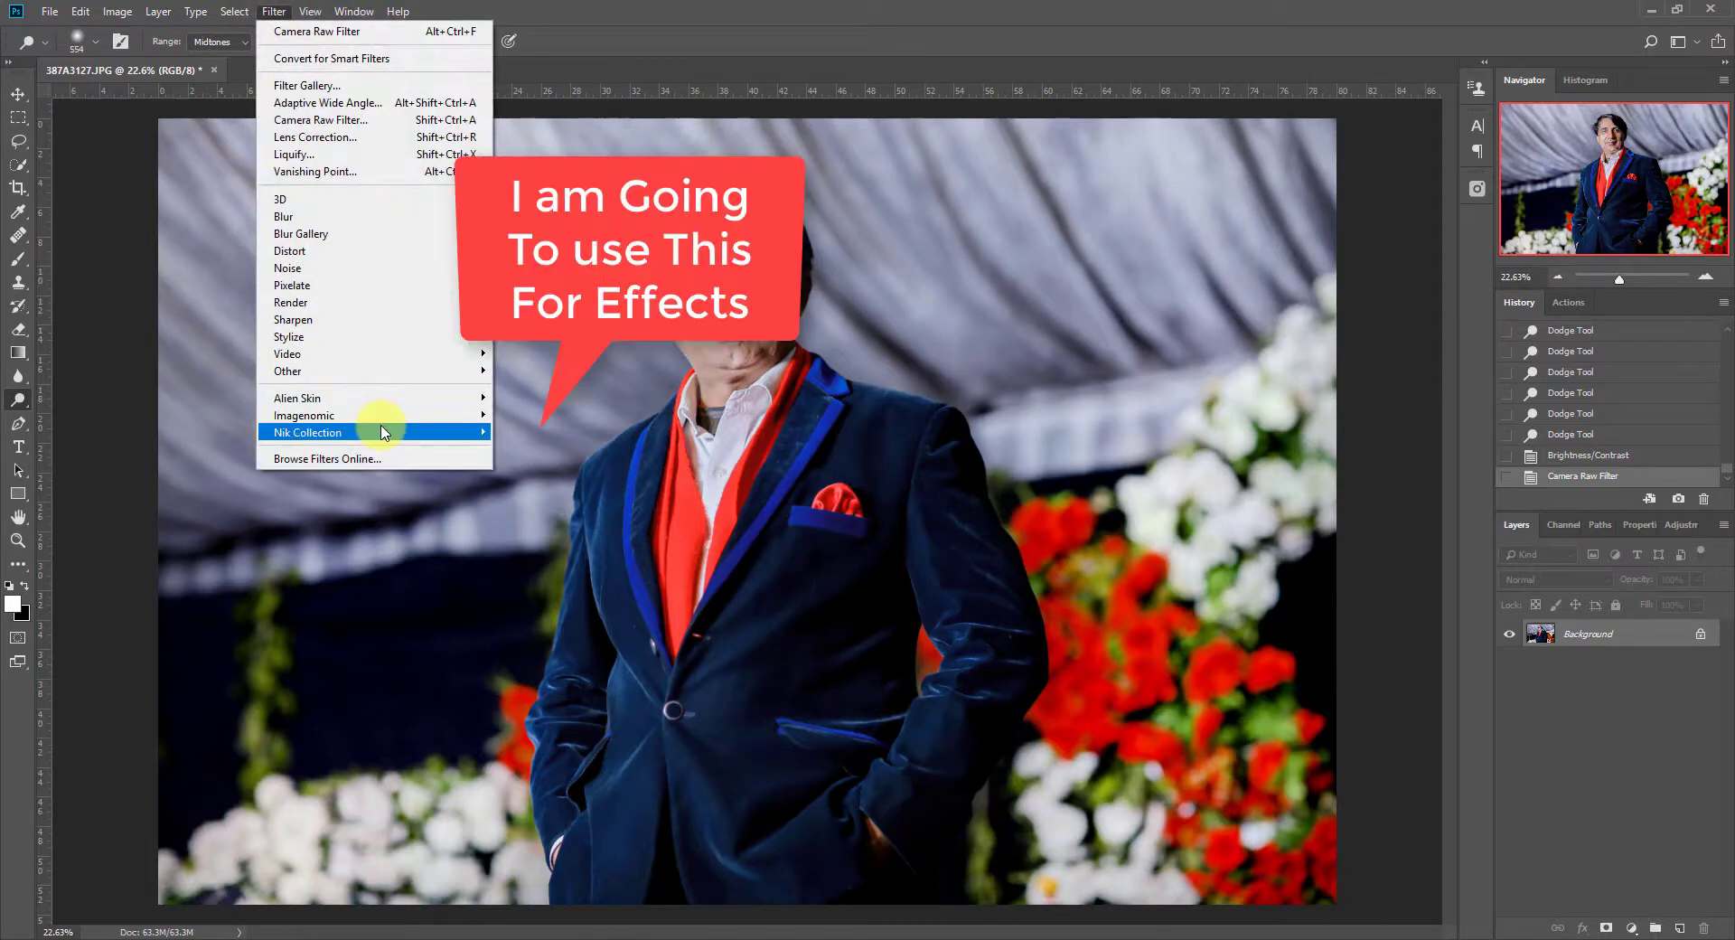
{"action": "mouse_move", "coordinate": [387, 432]}
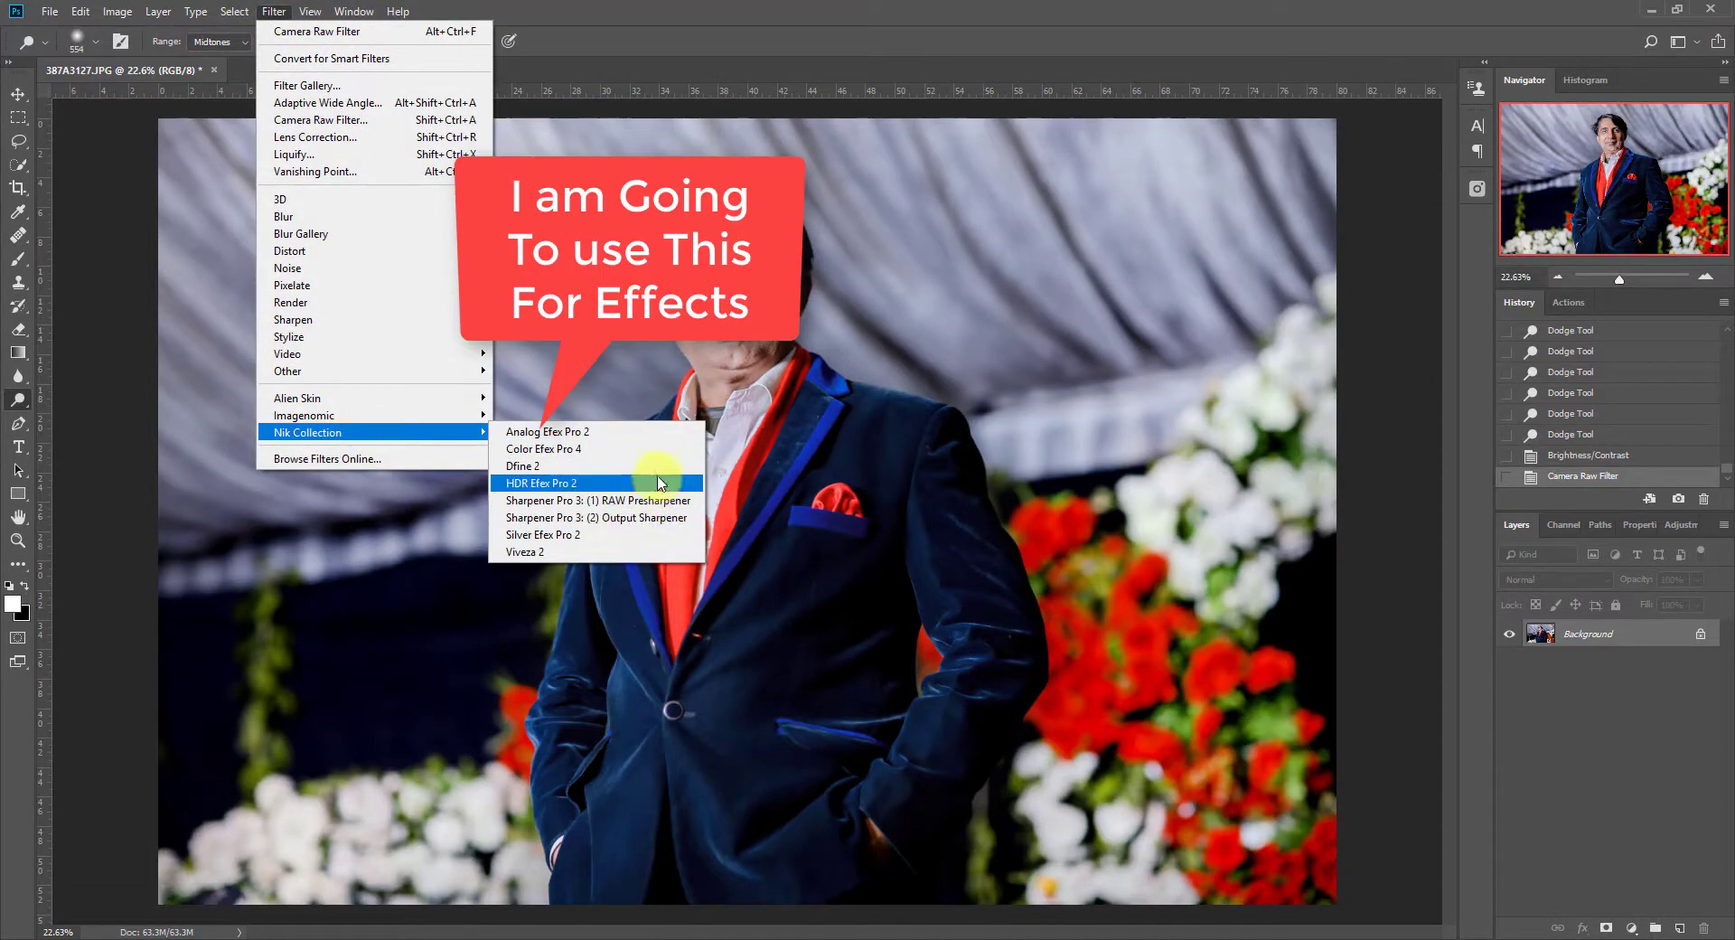
{"action": "left_click", "coordinate": [551, 433]}
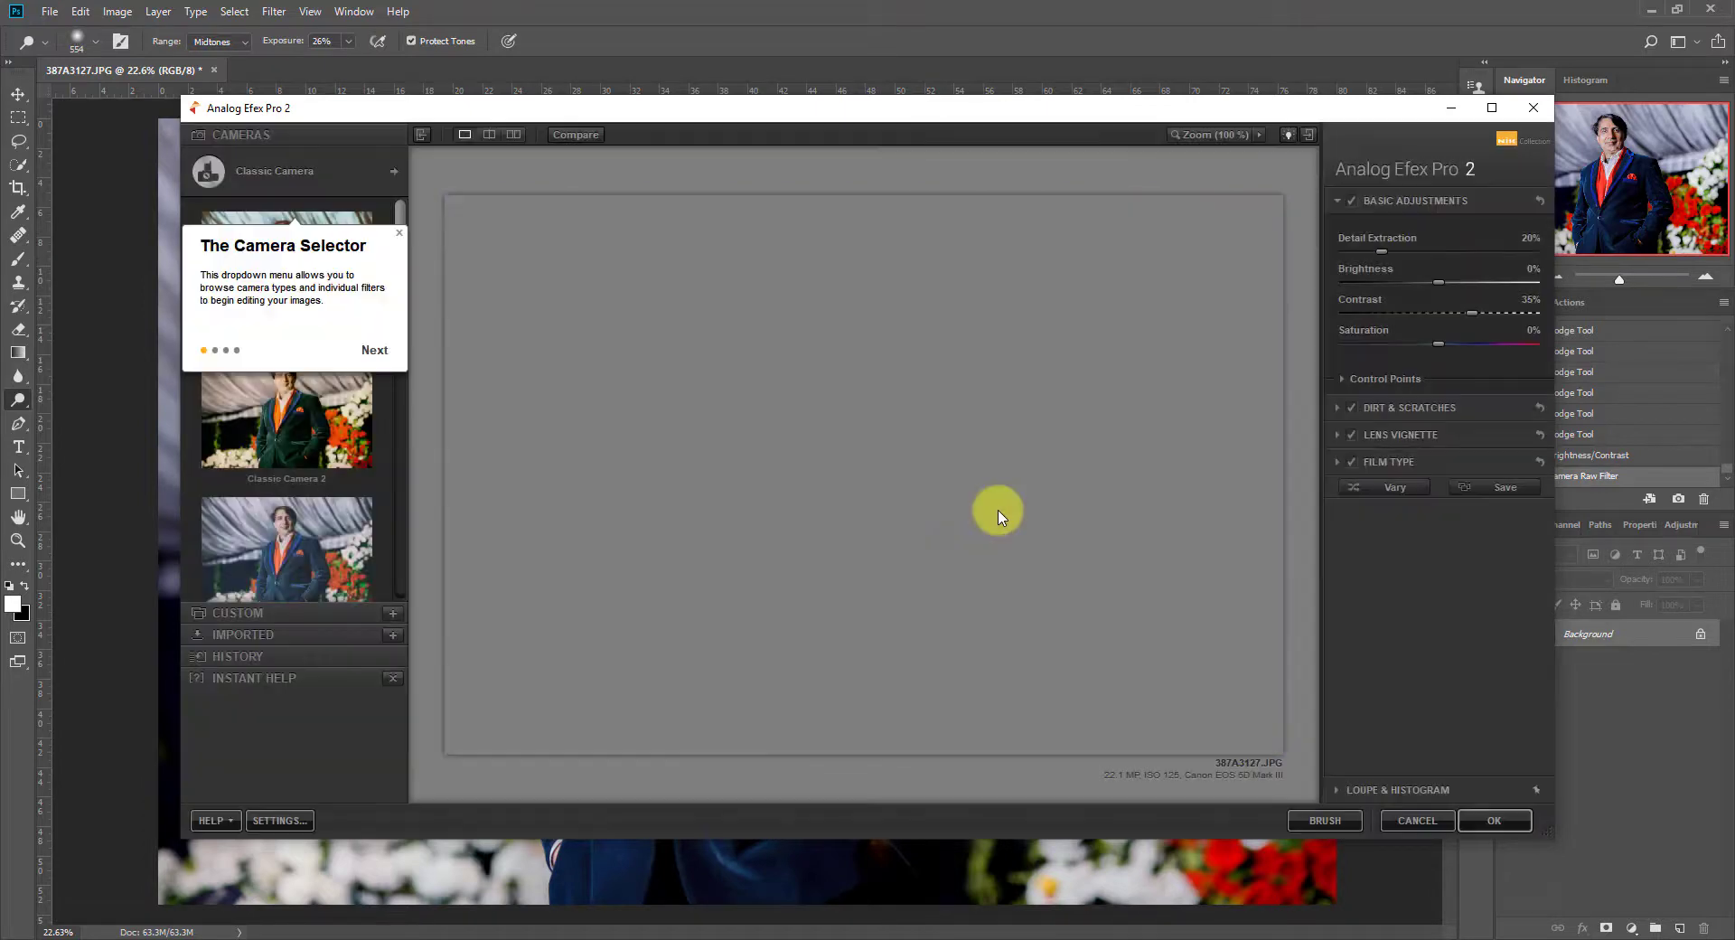
{"action": "left_click", "coordinate": [387, 352]}
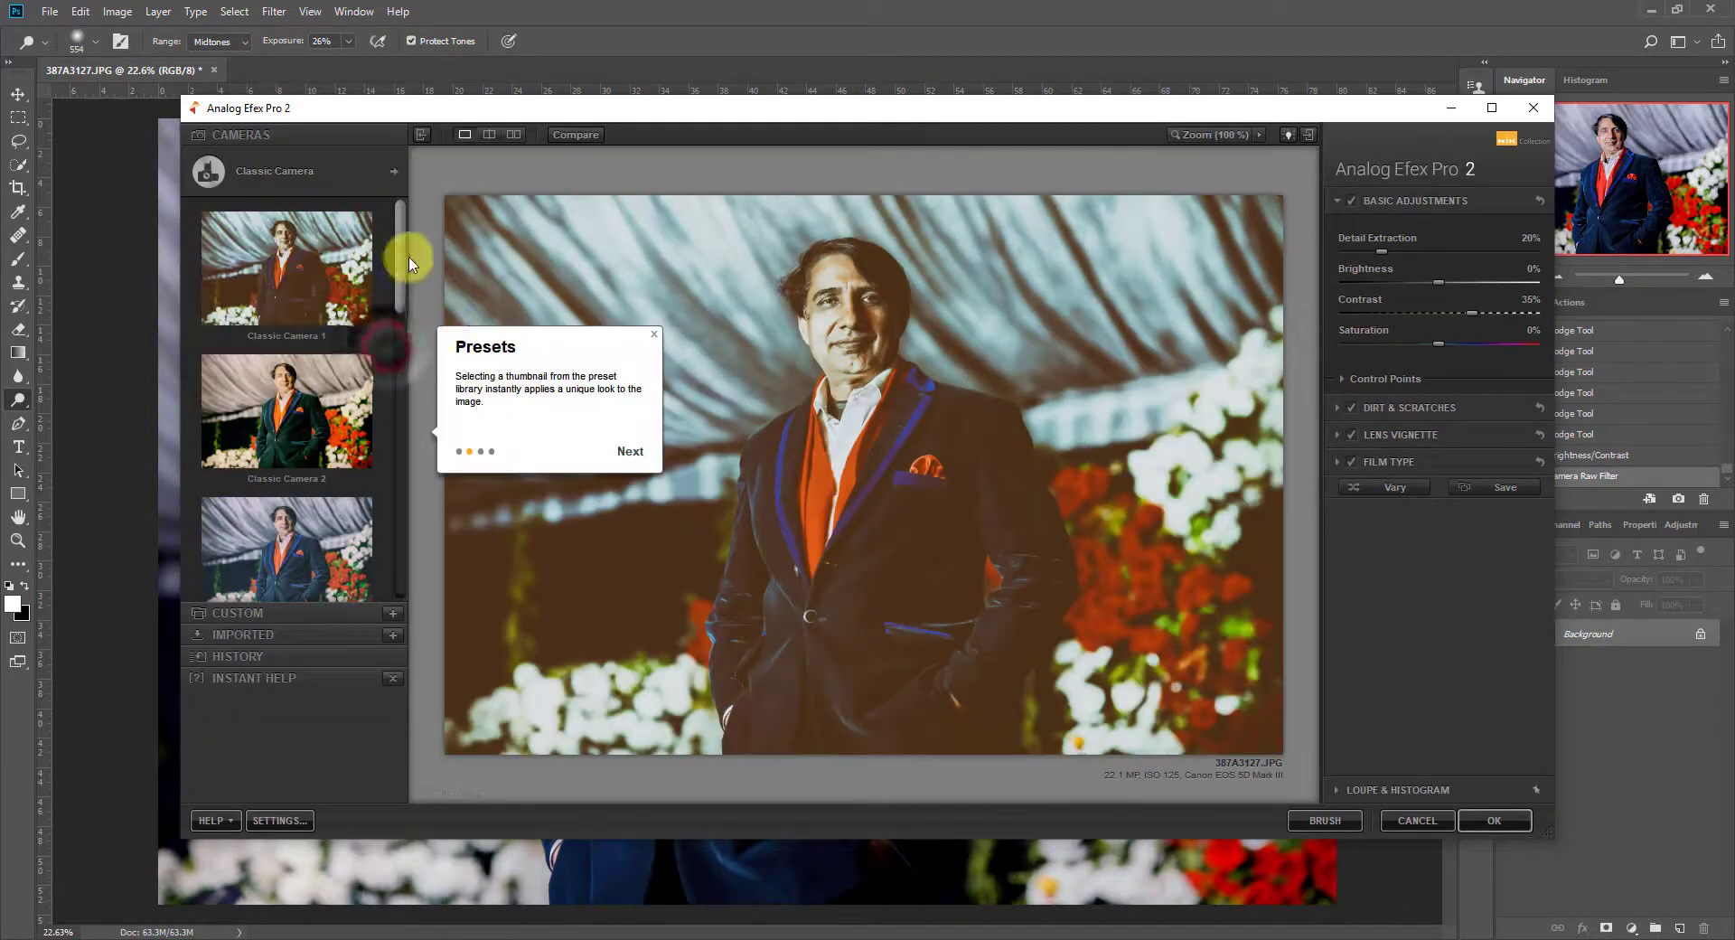
{"action": "left_click", "coordinate": [628, 451]}
{"action": "left_click", "coordinate": [1254, 386]}
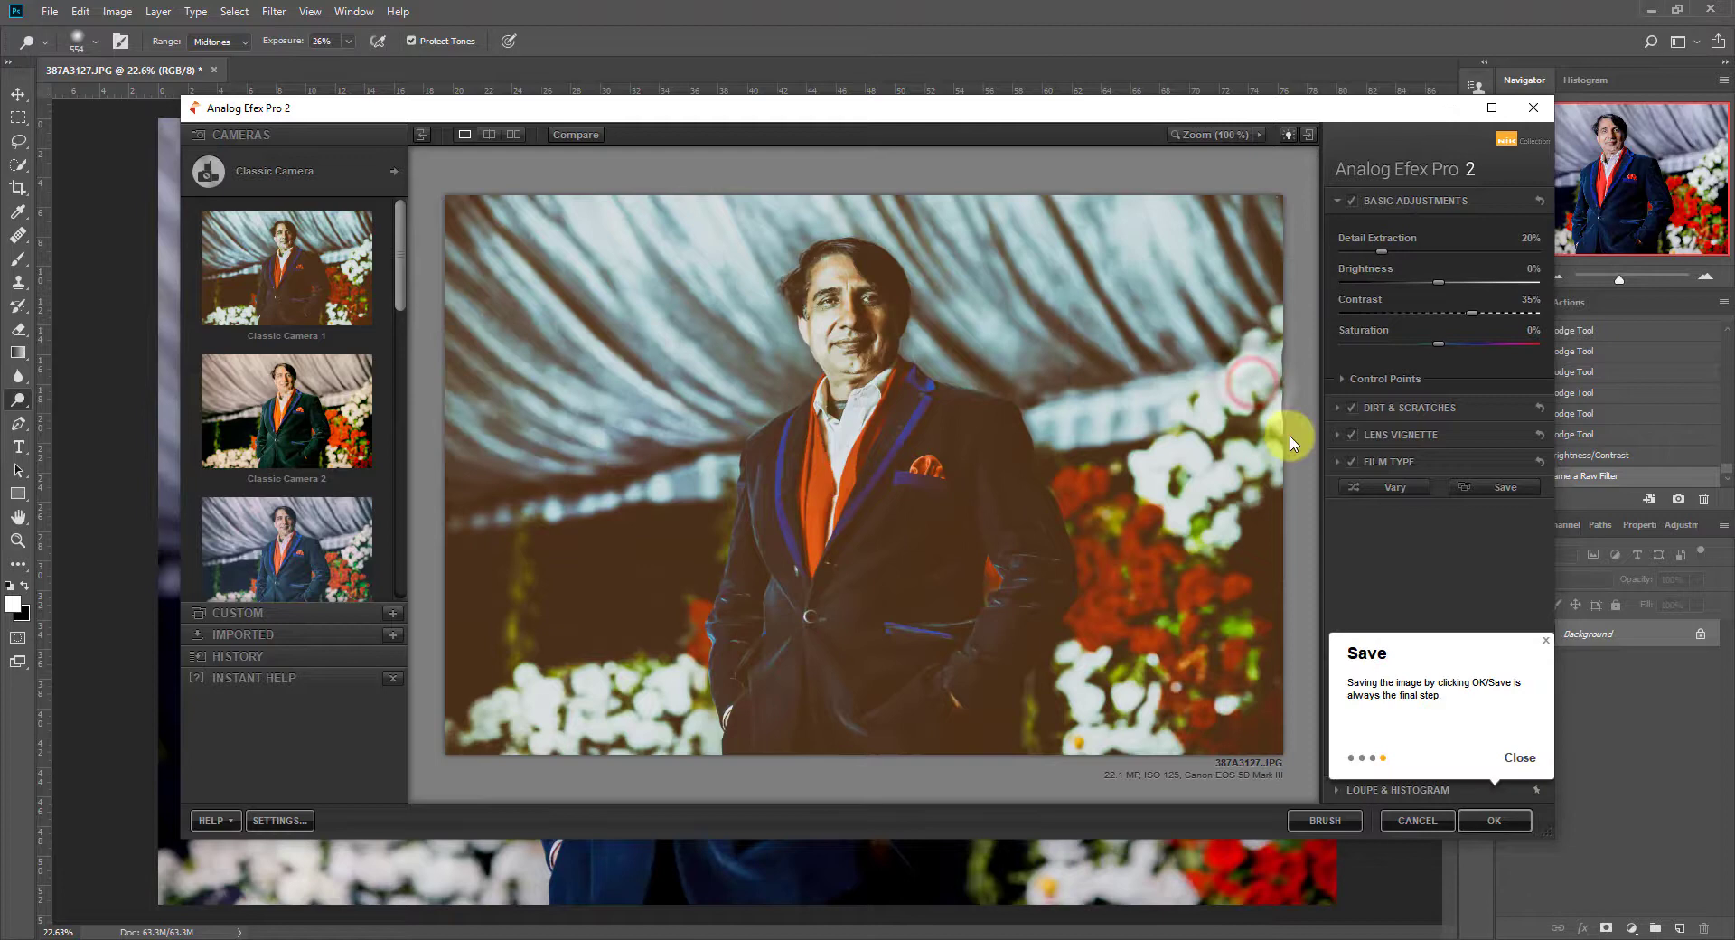
{"action": "left_click", "coordinate": [1518, 757]}
Preview the Classic Camera 2 preset and apply Classic Camera 3 to the portrait instead
{"action": "left_click_drag", "start_coordinate": [398, 265], "coordinate": [396, 320]}
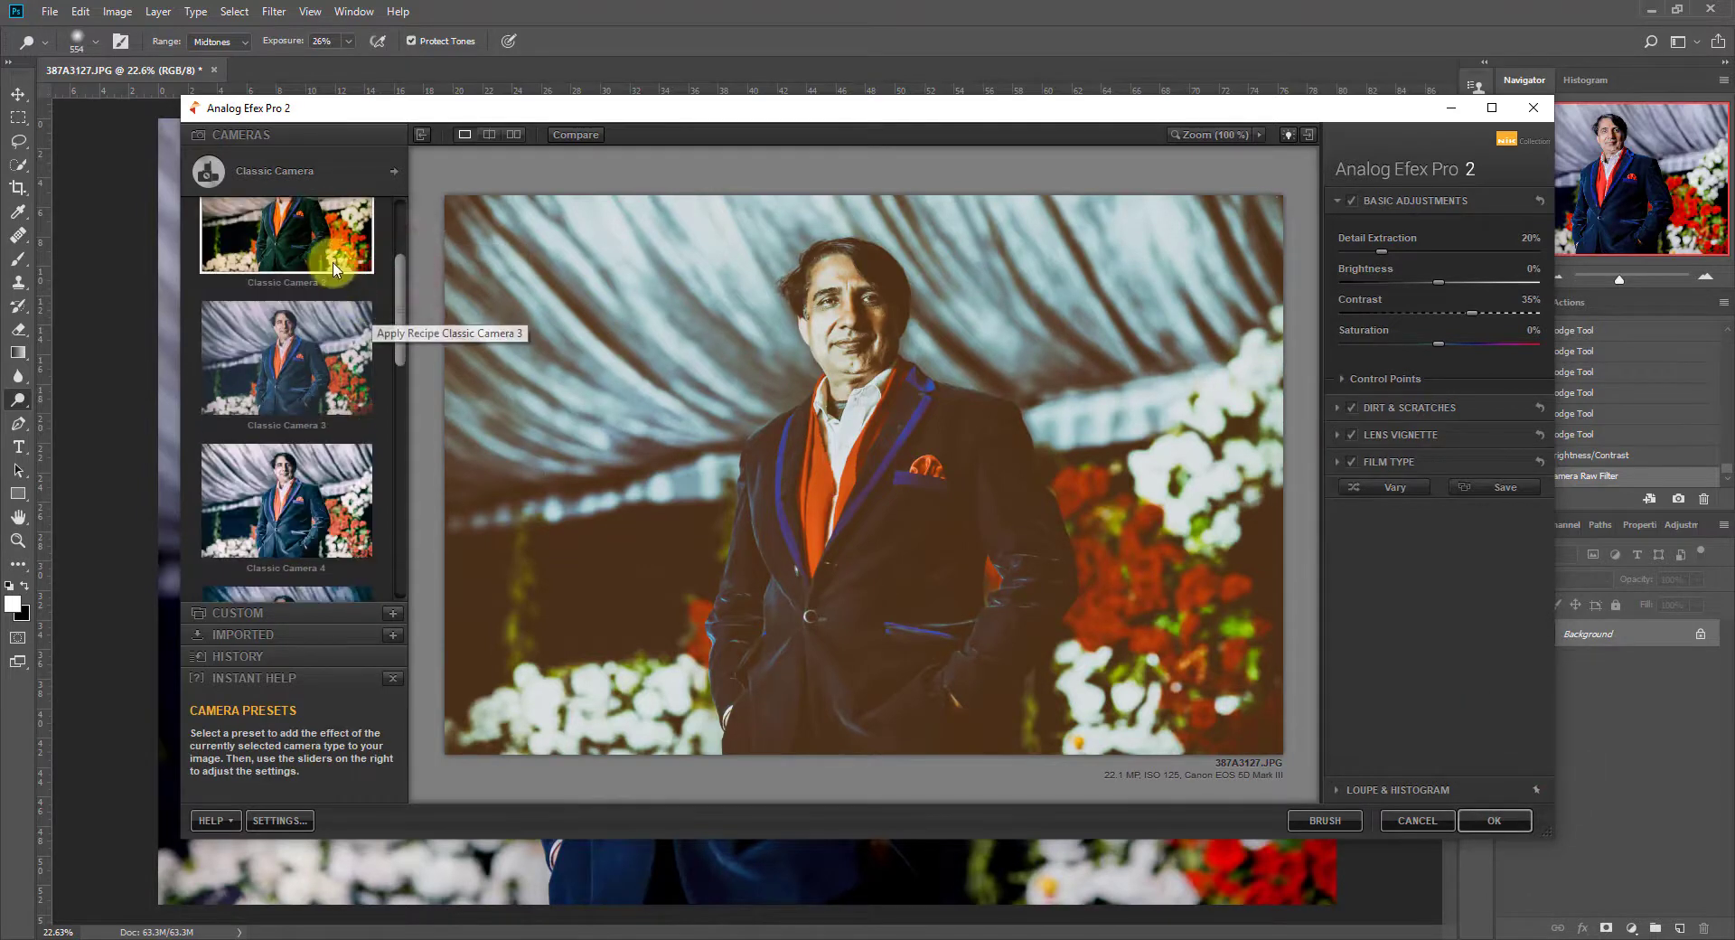
{"action": "left_click", "coordinate": [334, 260]}
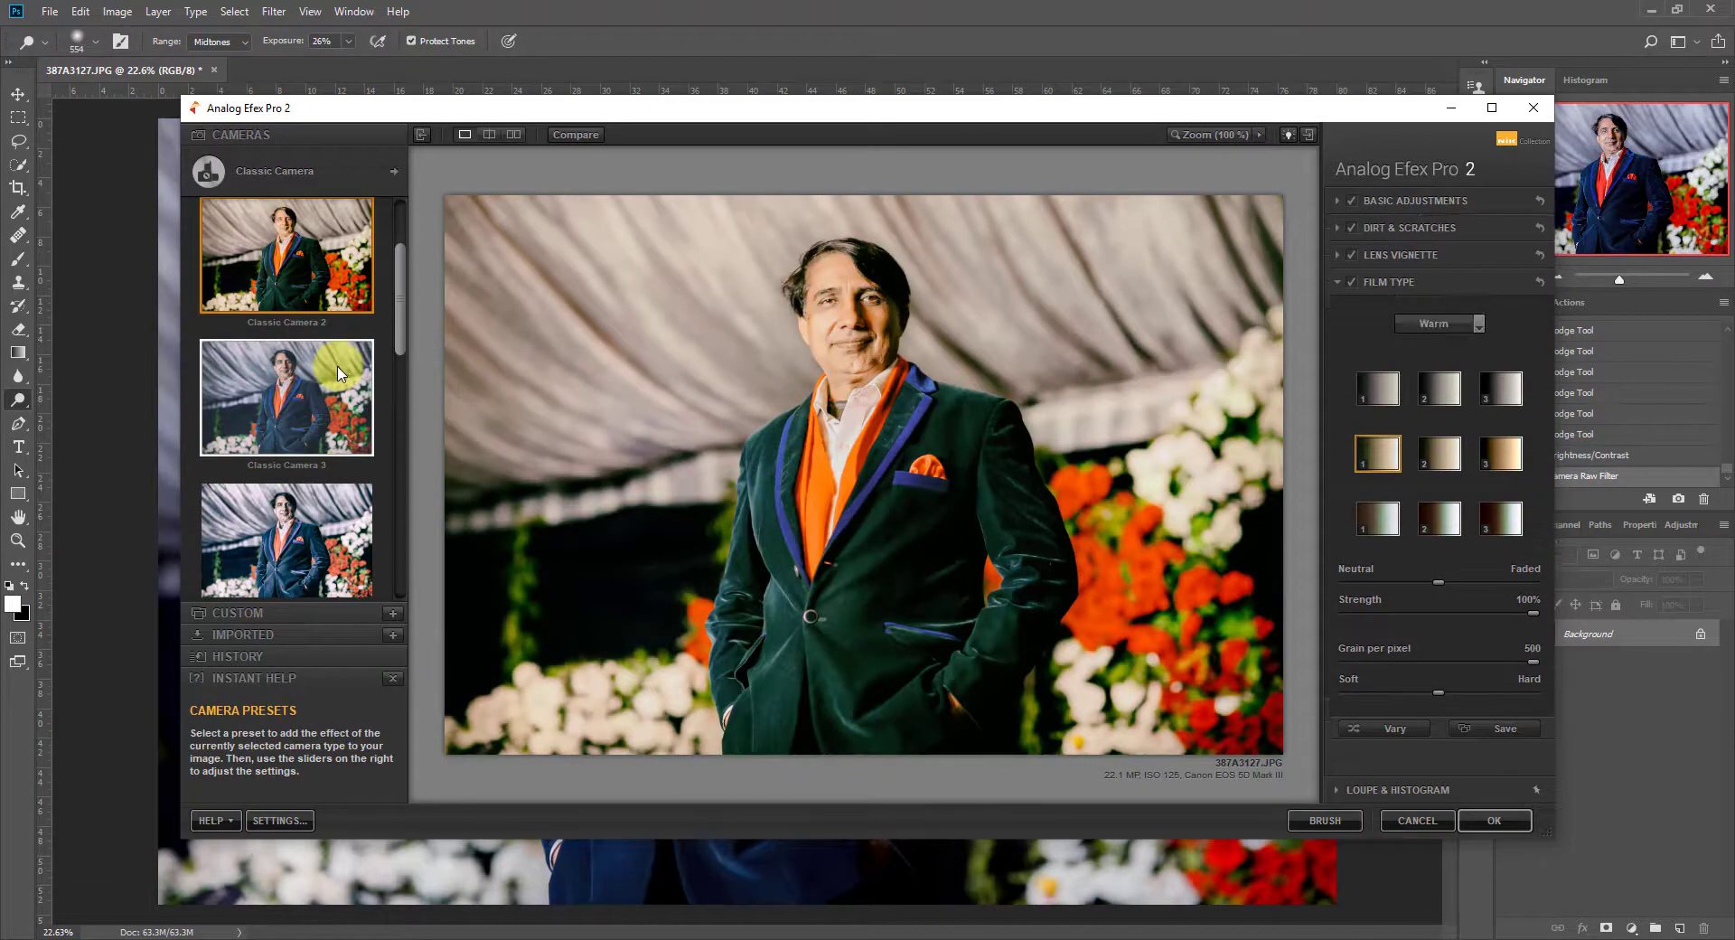
{"action": "left_click", "coordinate": [333, 402]}
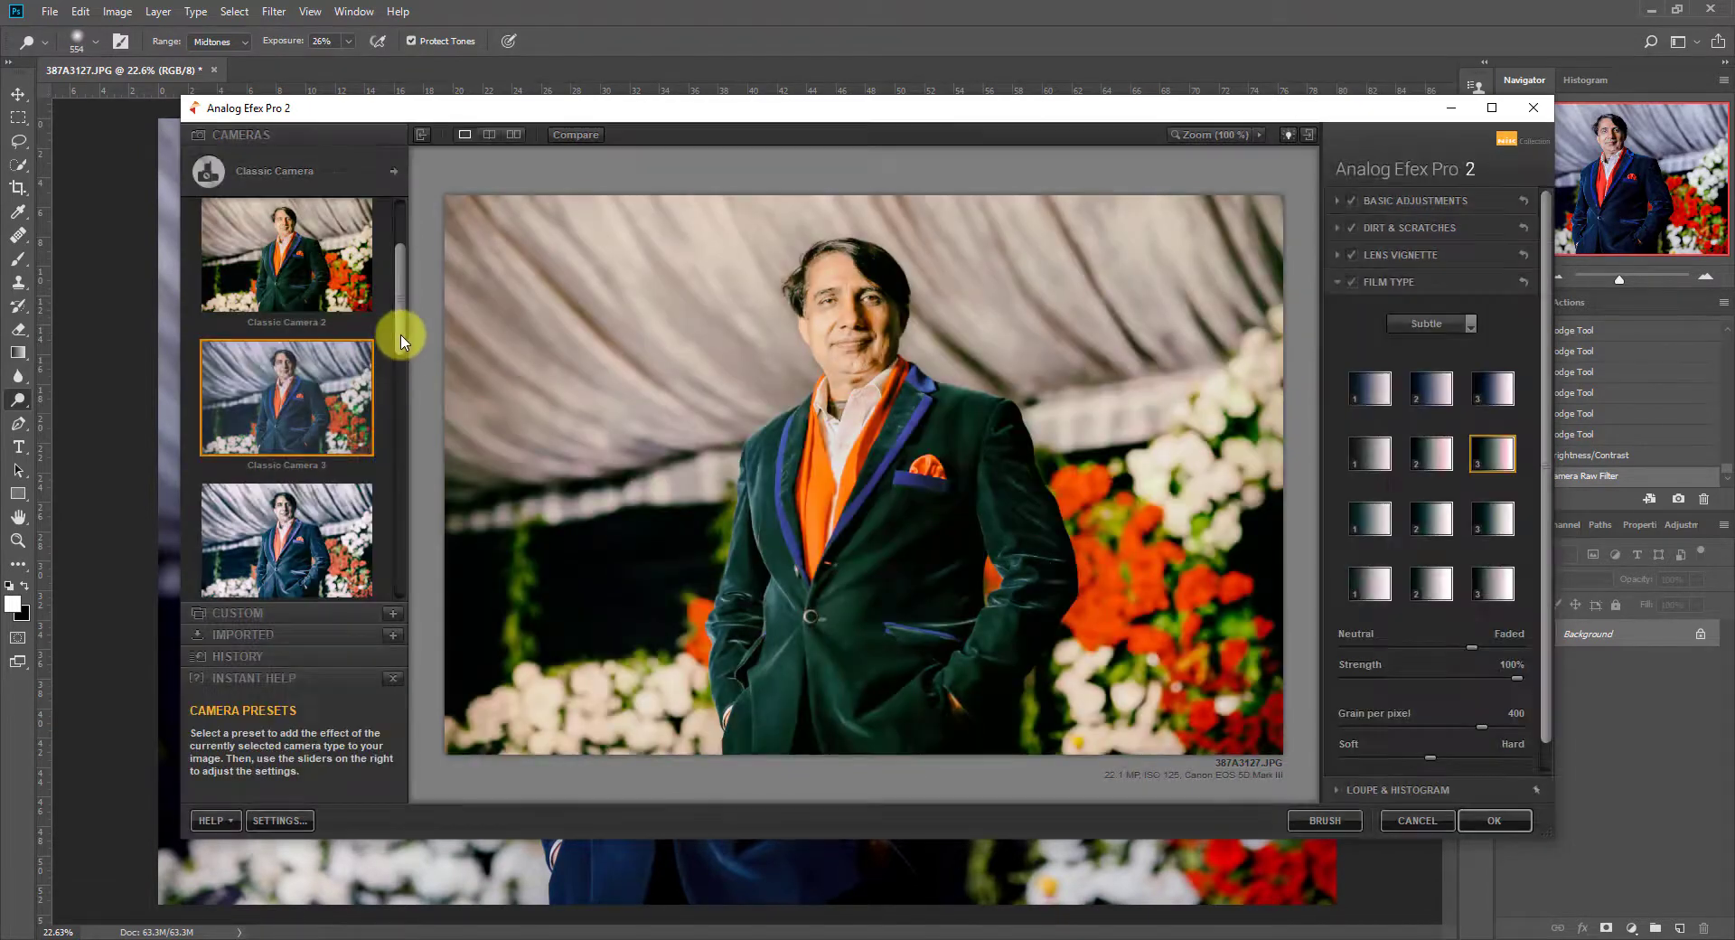
{"action": "left_click_drag", "start_coordinate": [401, 334], "coordinate": [402, 405]}
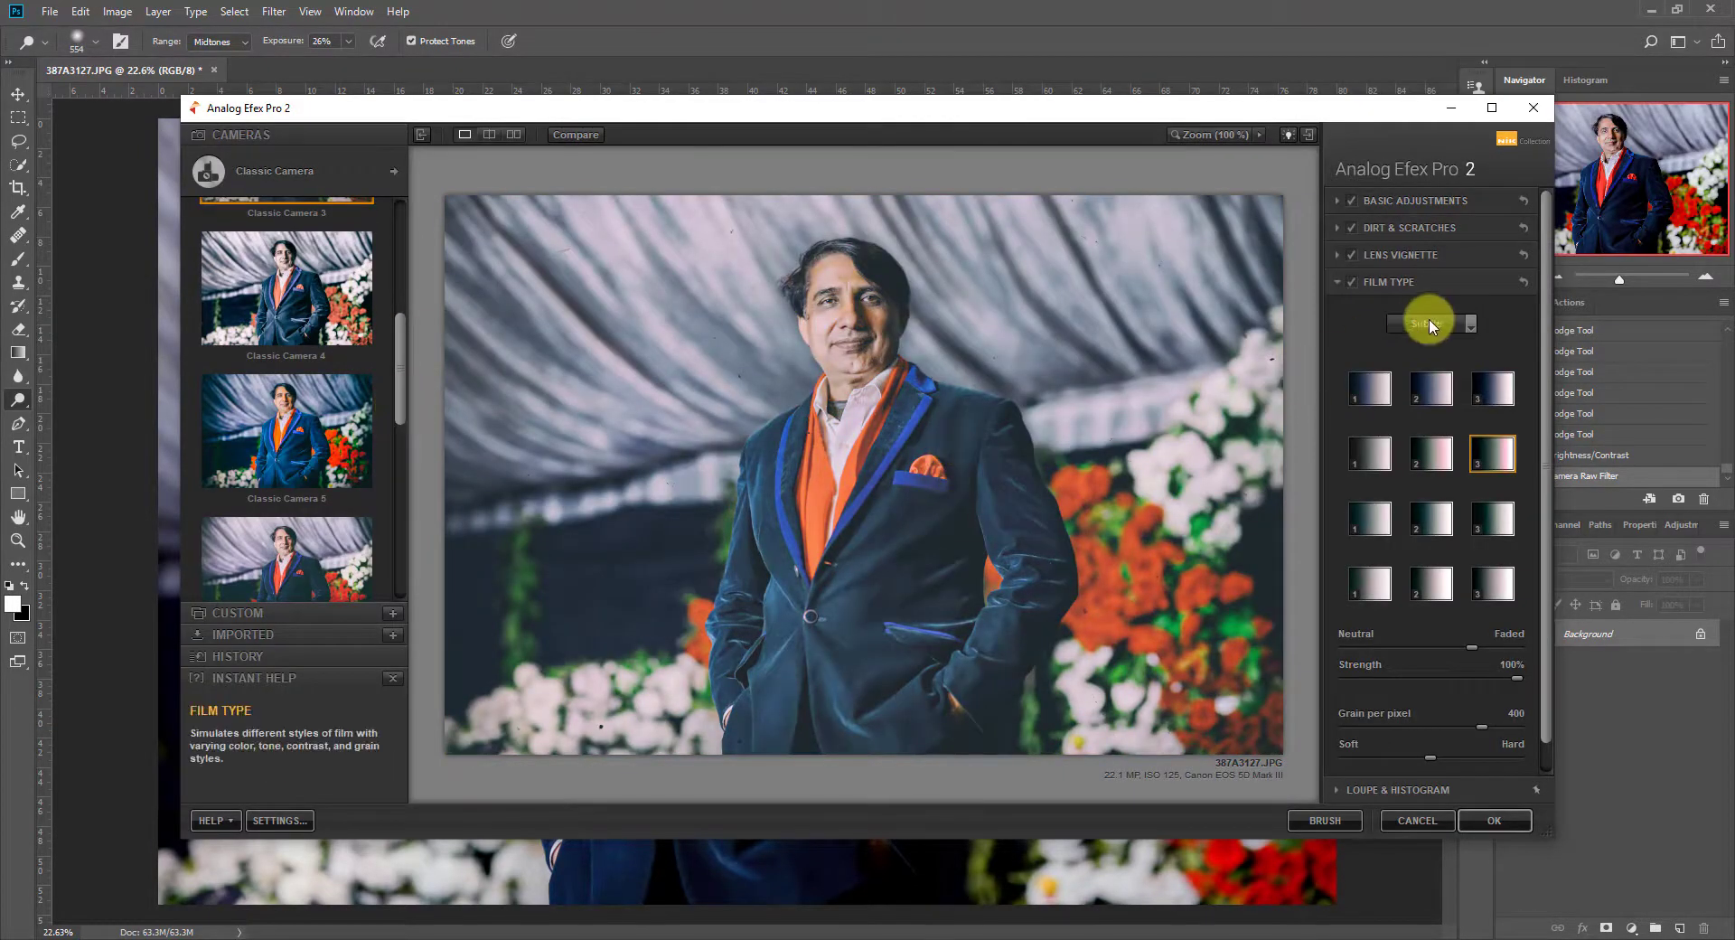
Disable Dirt & Scratches, reduce the Film Type fading to mid-range, set grain per pixel to 500 with softer grain, and apply the effect
{"action": "left_click", "coordinate": [1353, 281]}
{"action": "left_click", "coordinate": [1354, 281]}
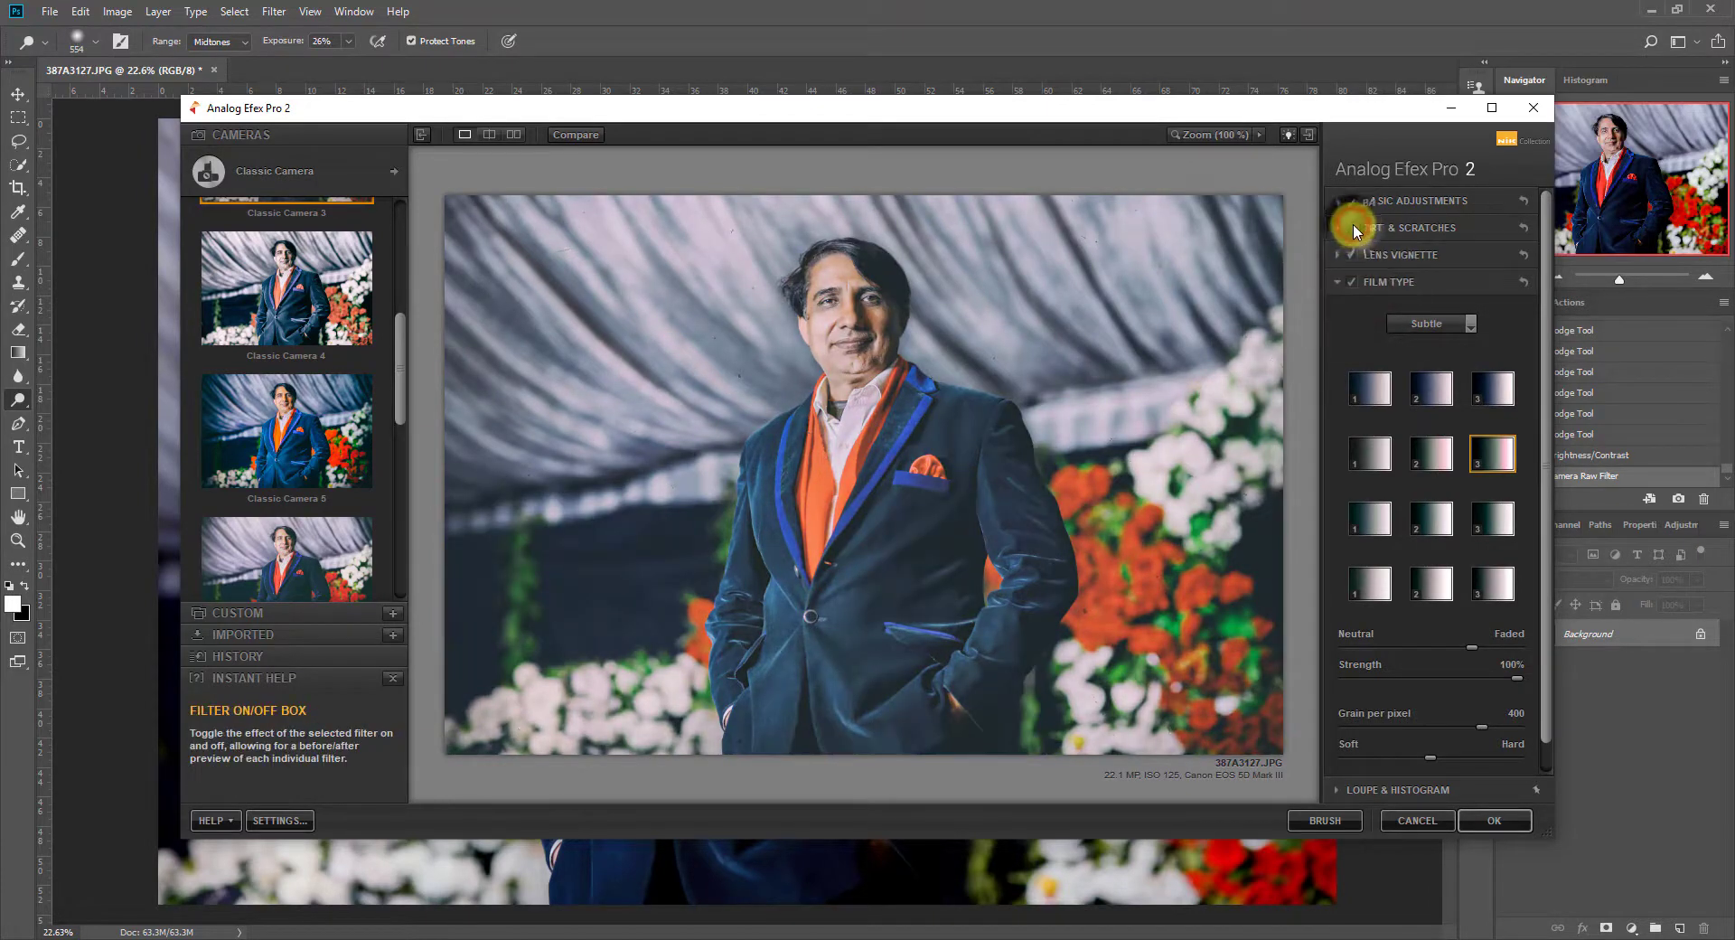
{"action": "left_click", "coordinate": [1353, 226]}
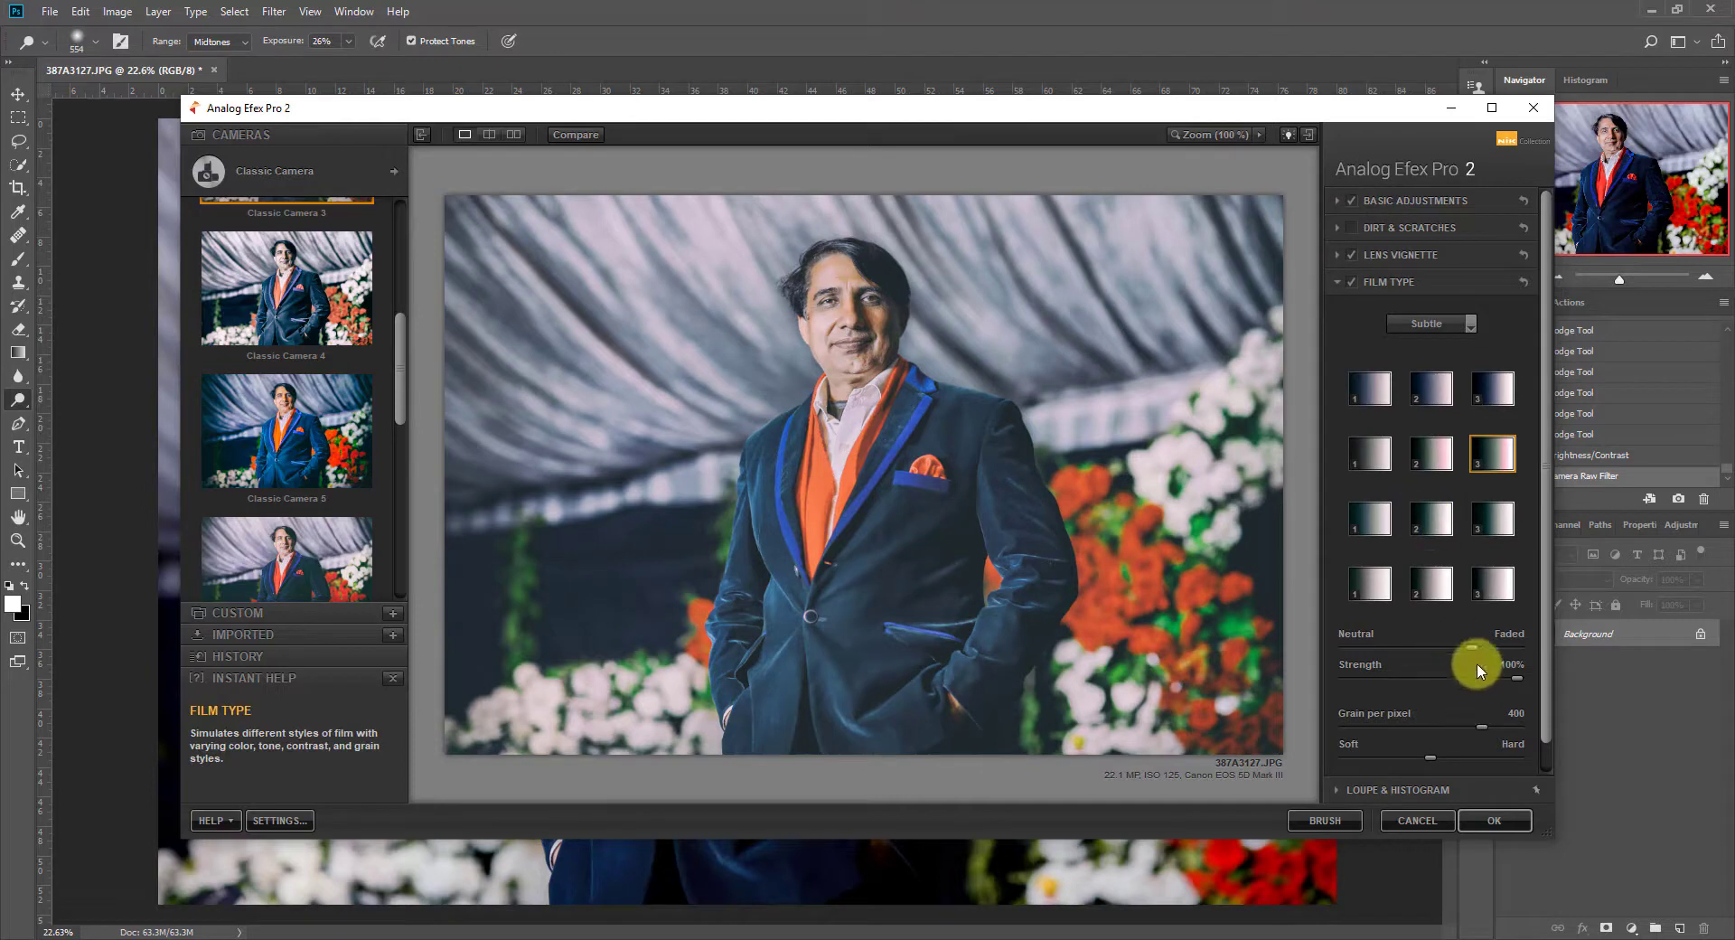
{"action": "left_click_drag", "start_coordinate": [1467, 647], "coordinate": [1545, 726]}
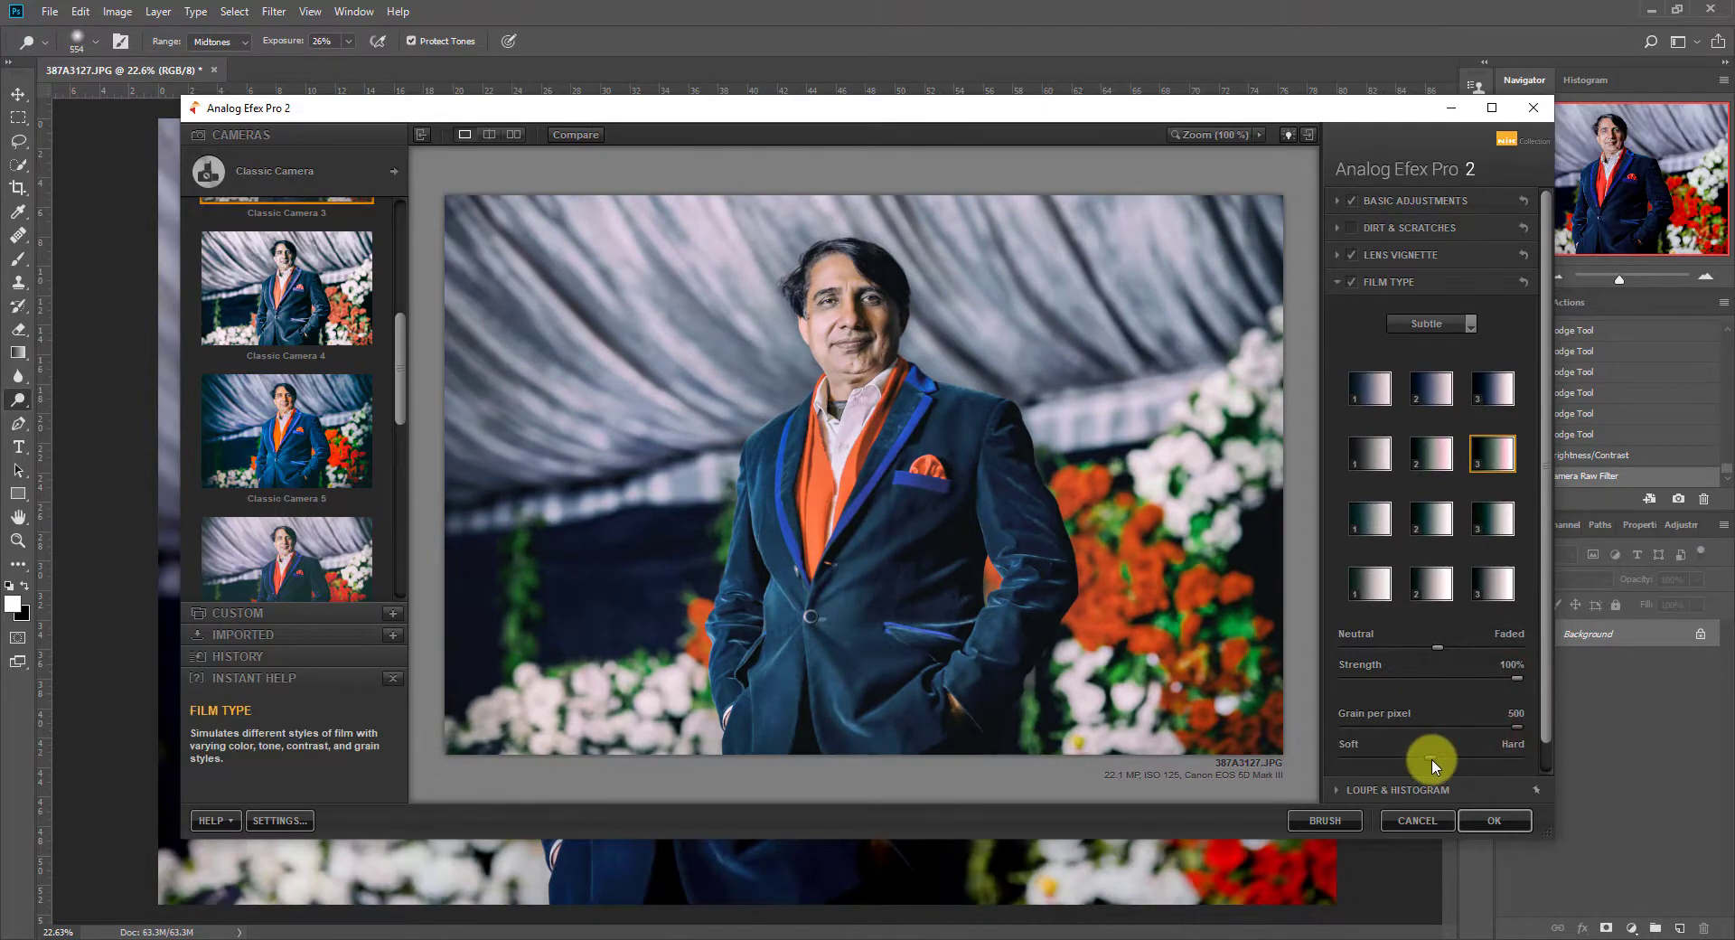
{"action": "left_click_drag", "start_coordinate": [1425, 757], "coordinate": [1301, 776]}
{"action": "left_click", "coordinate": [1486, 821]}
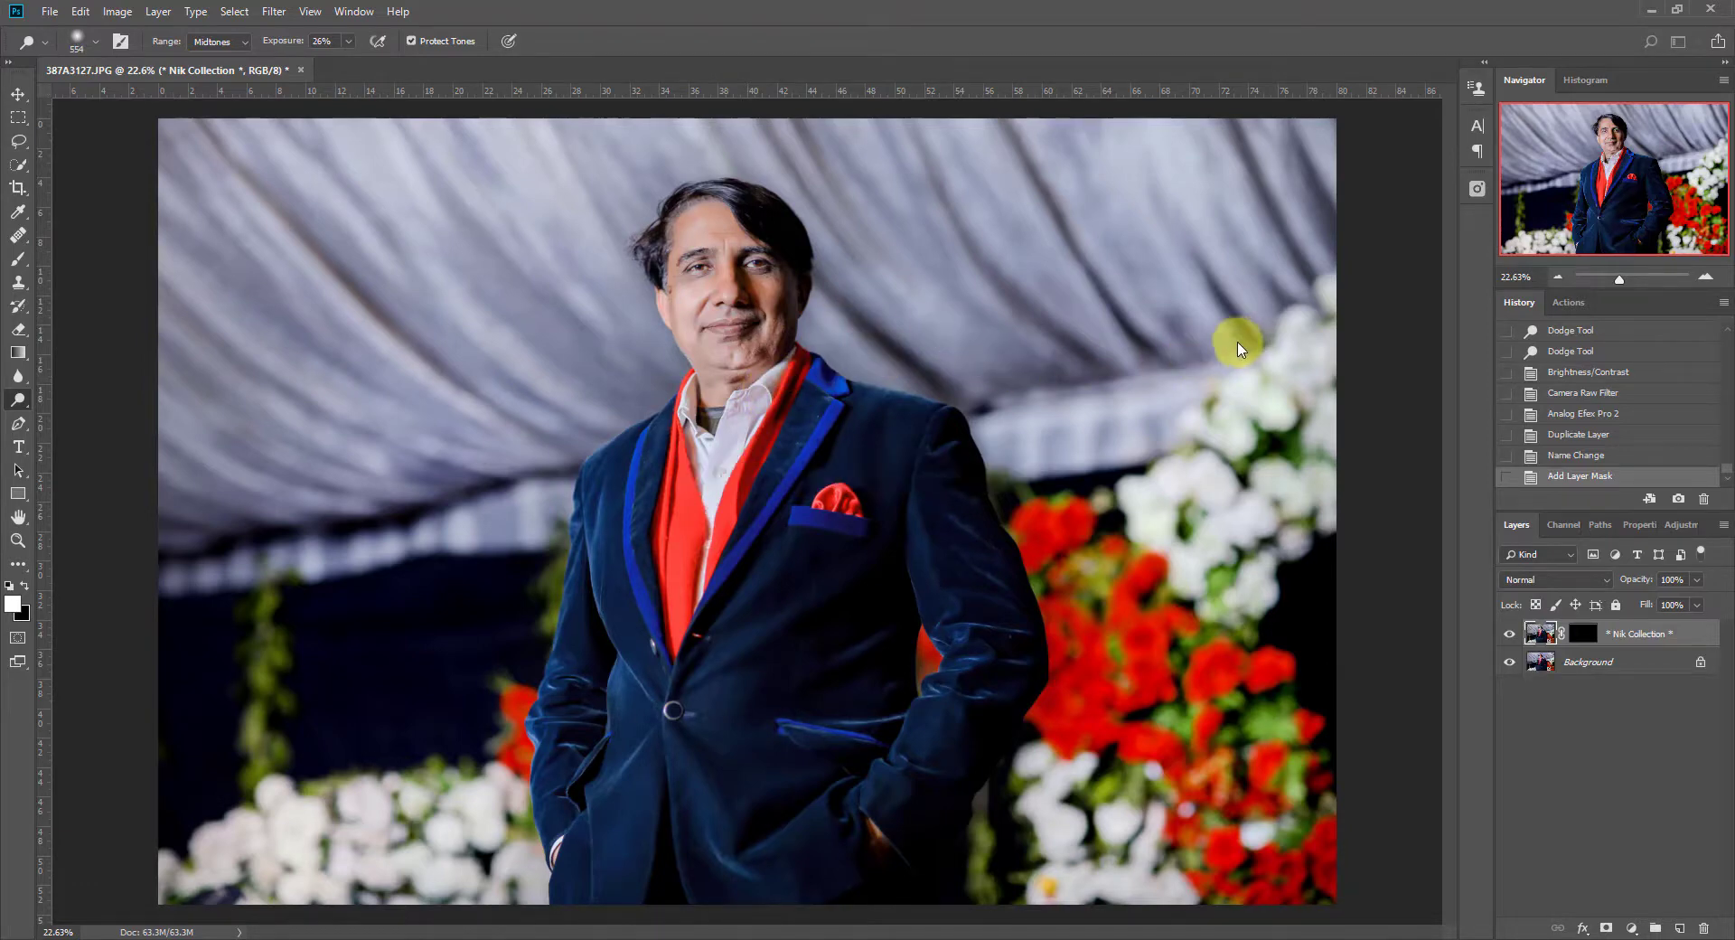
Inspect the filtered portrait and compare it with an early state in the document history, returning to the latest state
{"action": "scroll", "coordinate": [825, 299], "scroll_direction": "down", "scroll_amount": 1}
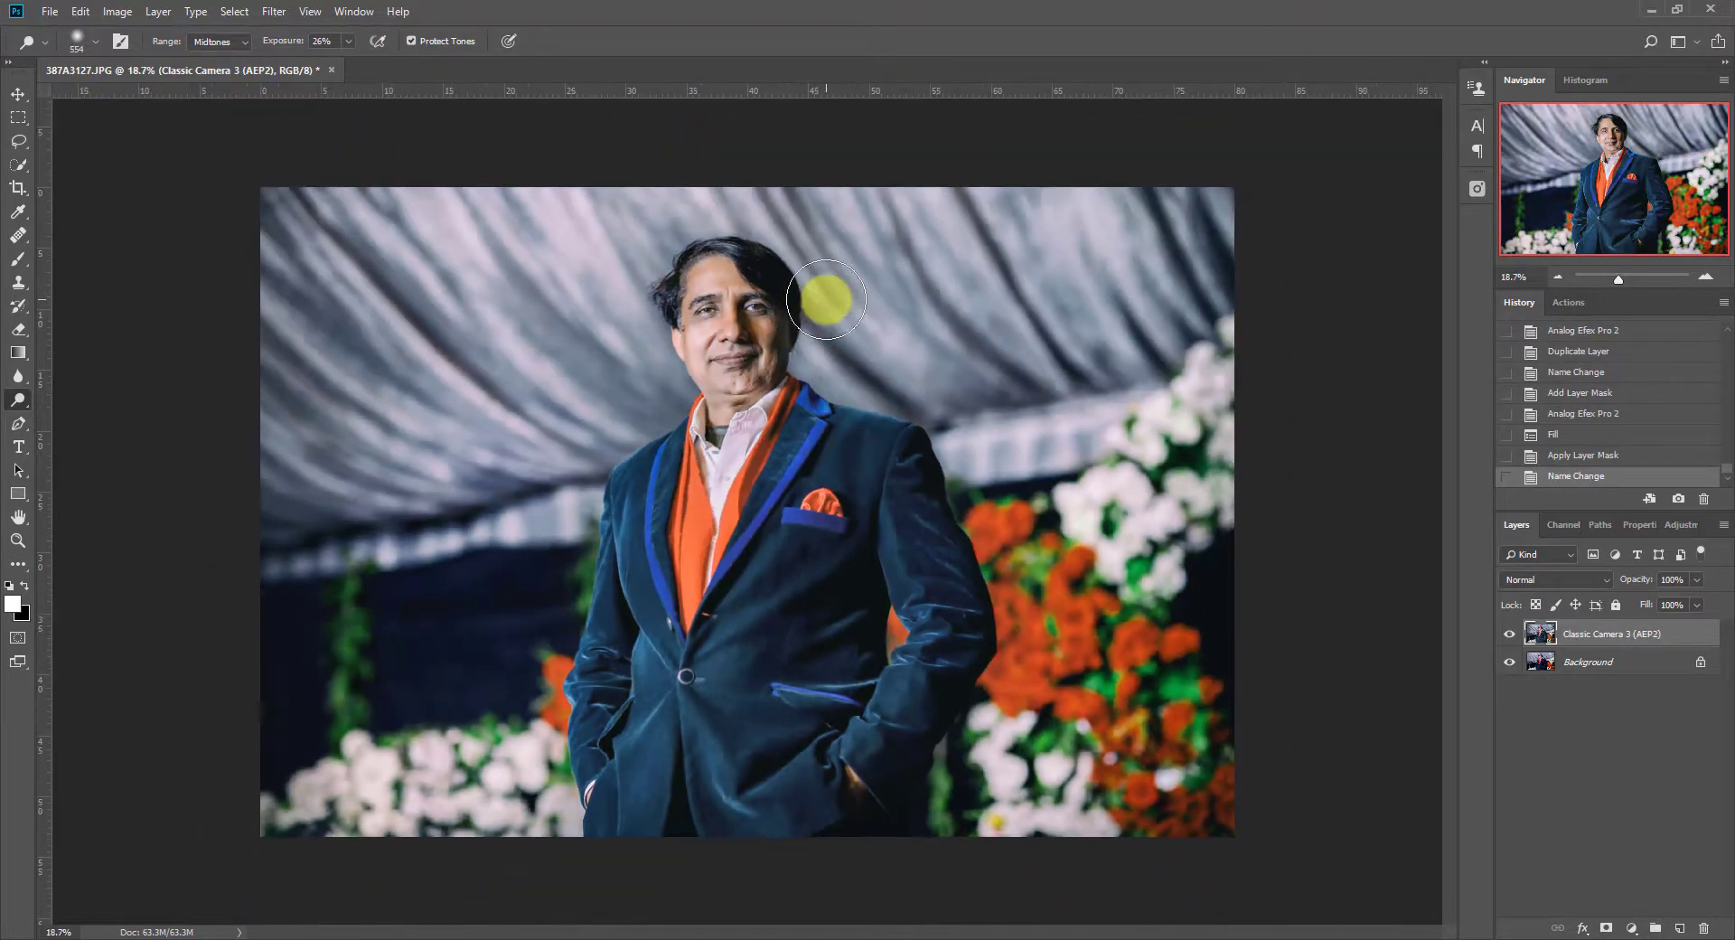
{"action": "scroll", "coordinate": [826, 299], "scroll_direction": "up", "scroll_amount": 1}
{"action": "scroll", "coordinate": [1650, 417], "scroll_direction": "up", "scroll_amount": 3}
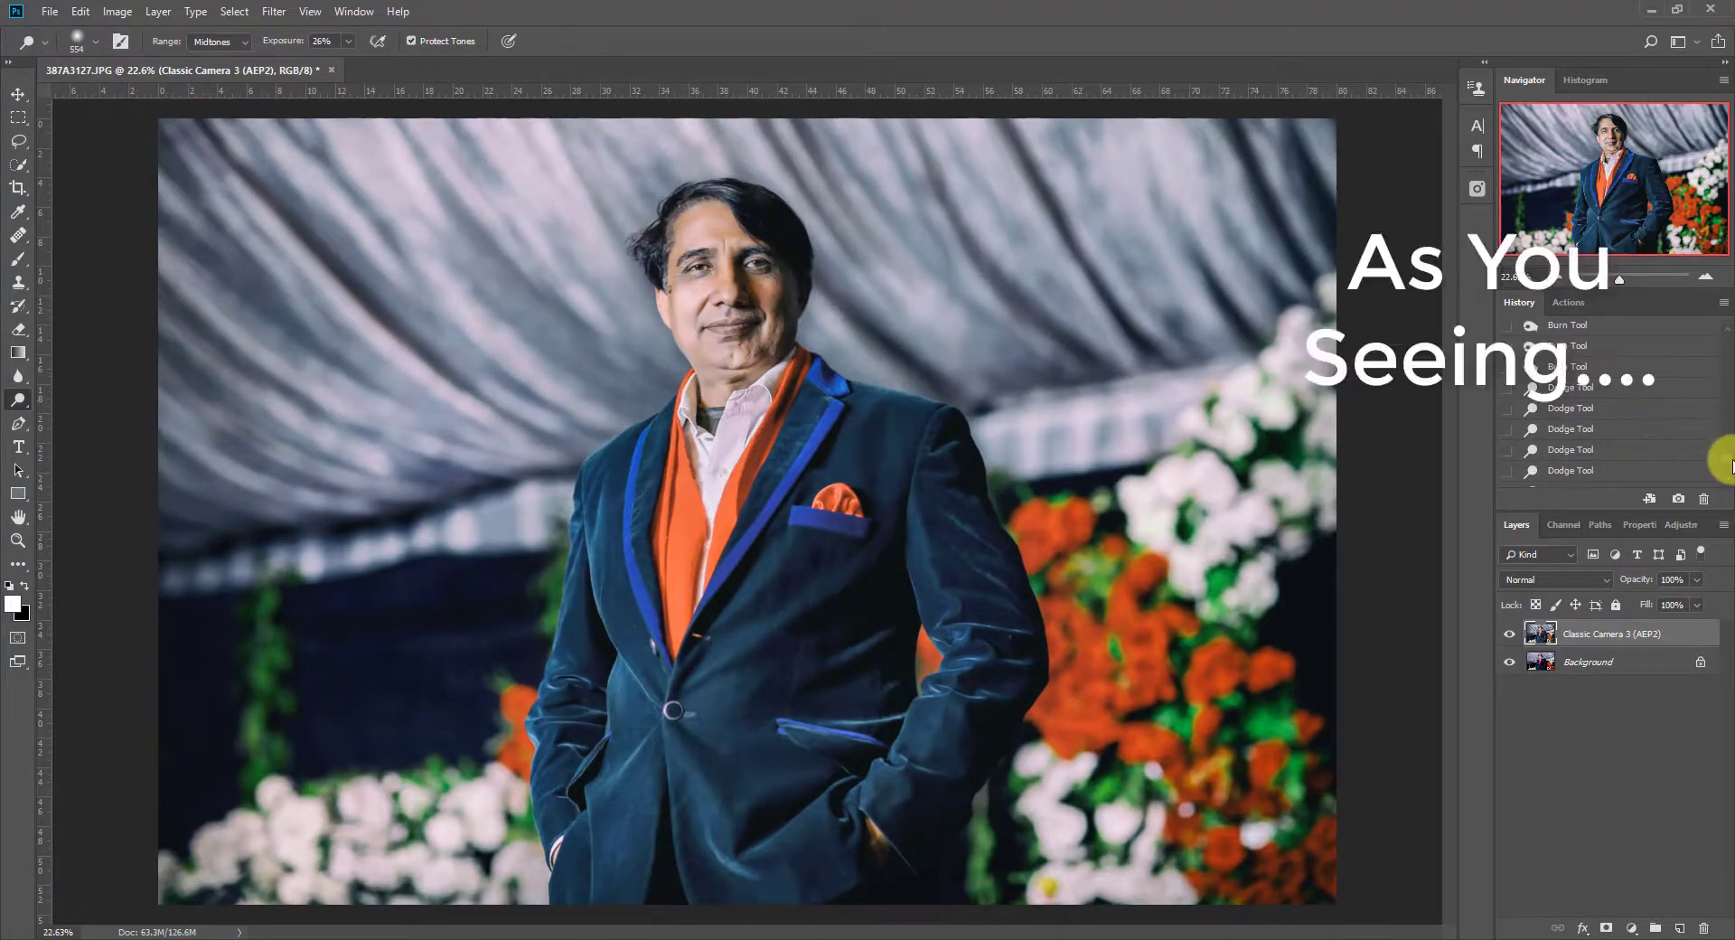
{"action": "left_click_drag", "start_coordinate": [1727, 459], "coordinate": [1727, 325]}
{"action": "left_click", "coordinate": [1641, 333]}
{"action": "key", "text": "ctrl+z"}
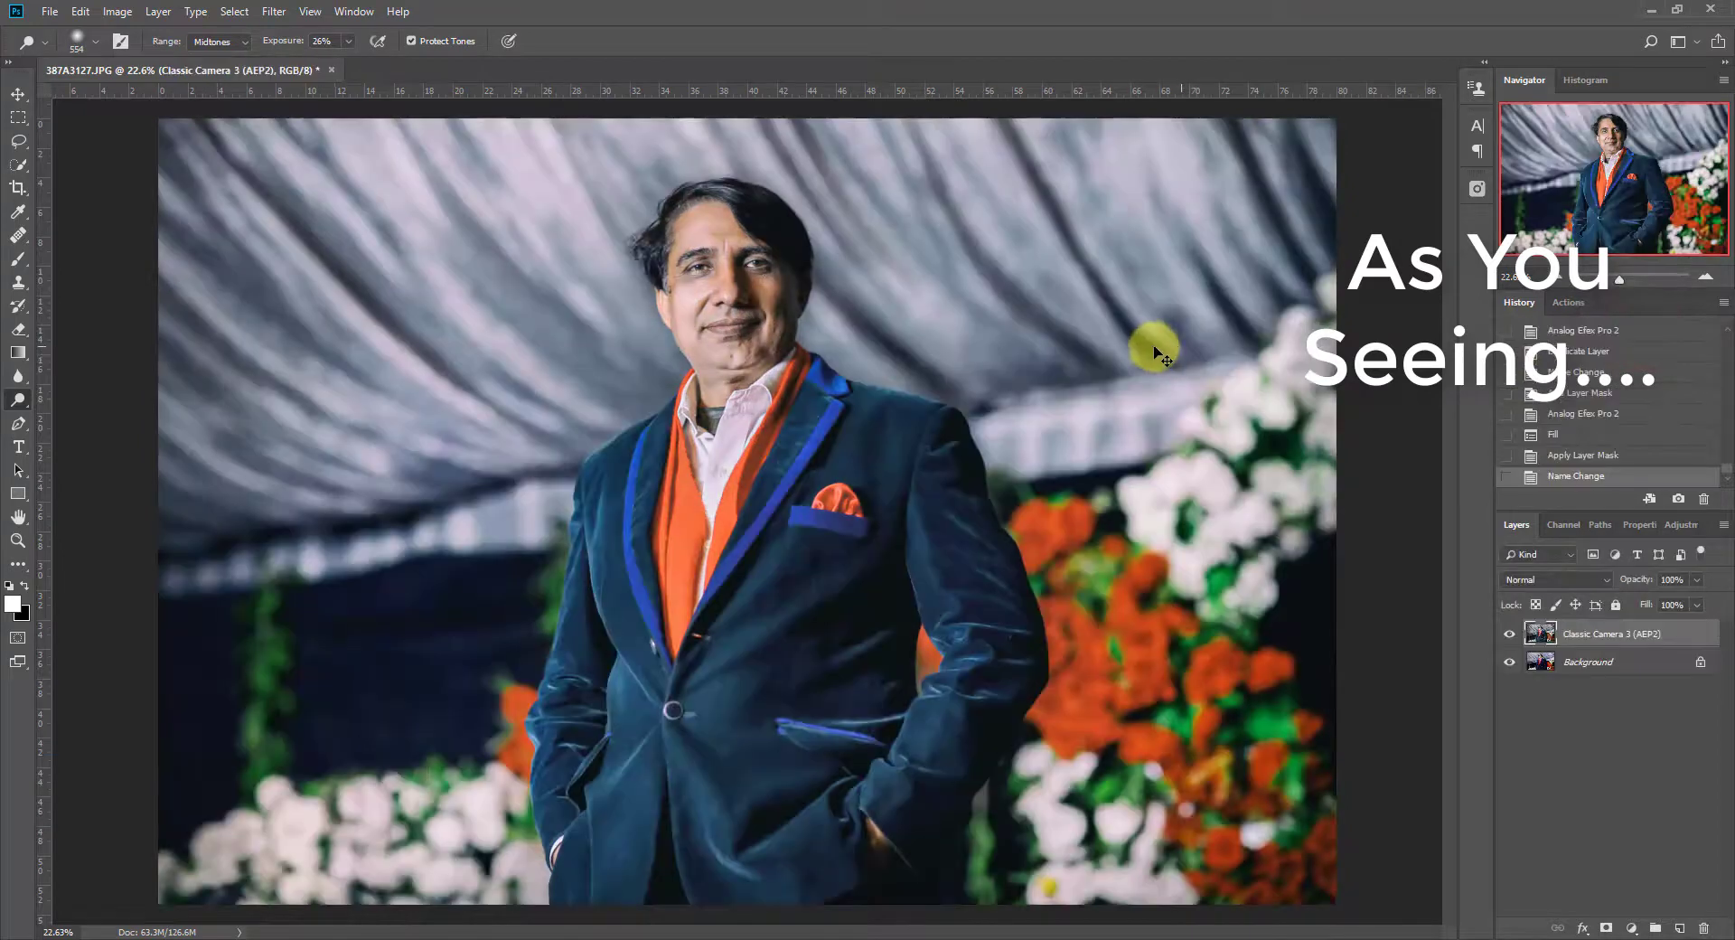
{"action": "key", "text": "ctrl+z"}
{"action": "key", "text": "ctrl+z"}
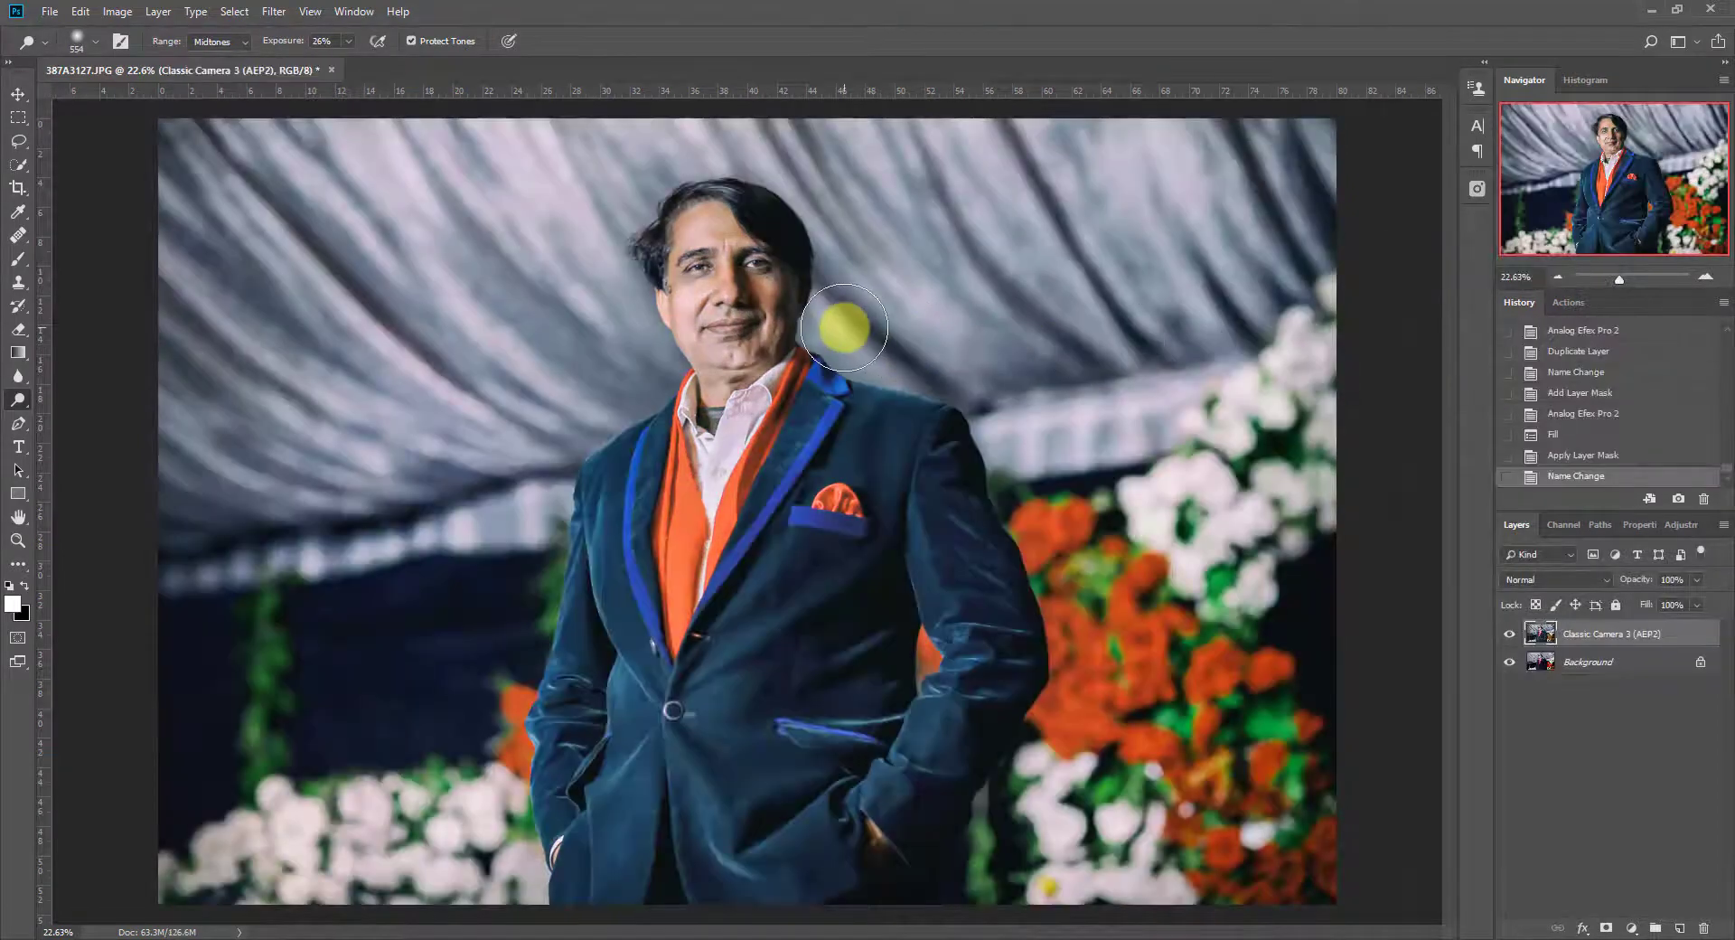
{"action": "scroll", "coordinate": [844, 327], "scroll_direction": "down", "scroll_amount": 2}
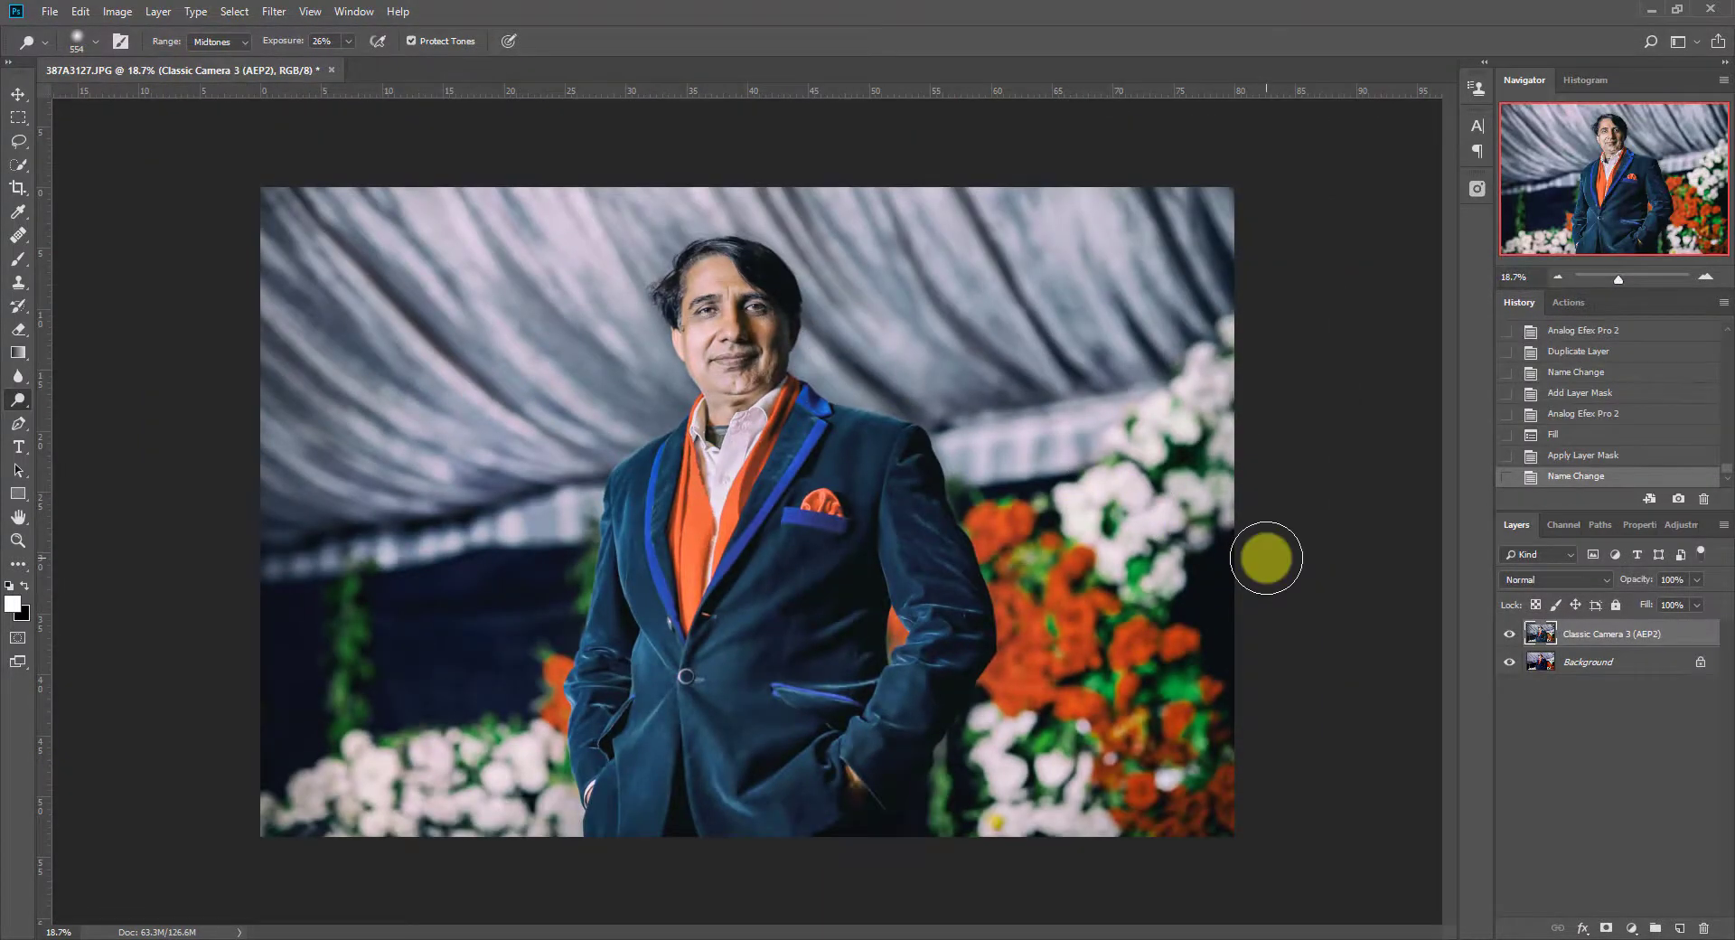